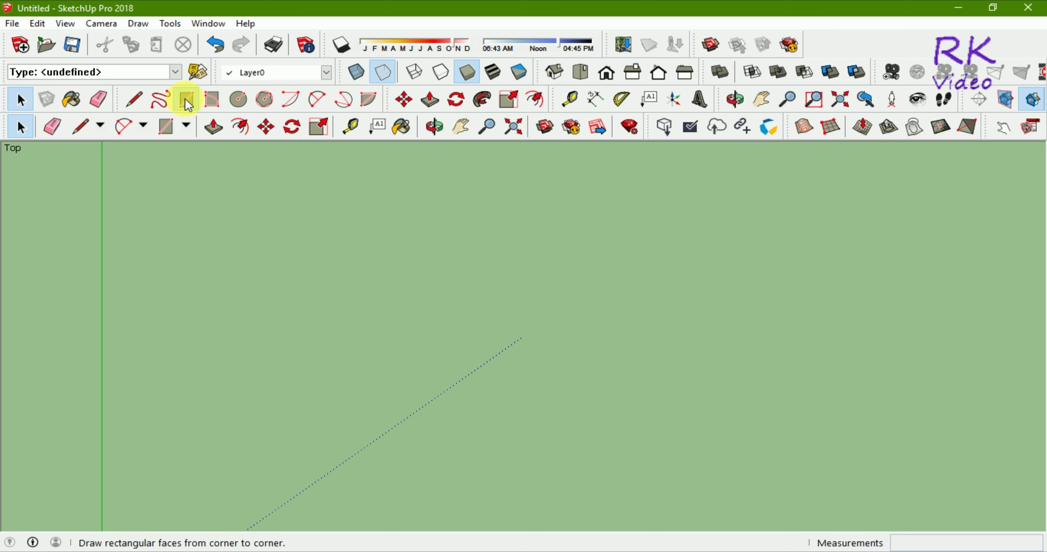
Start a new model and draw a 1.2 m by 0.8 m base rectangle
{"action": "left_click", "coordinate": [185, 99]}
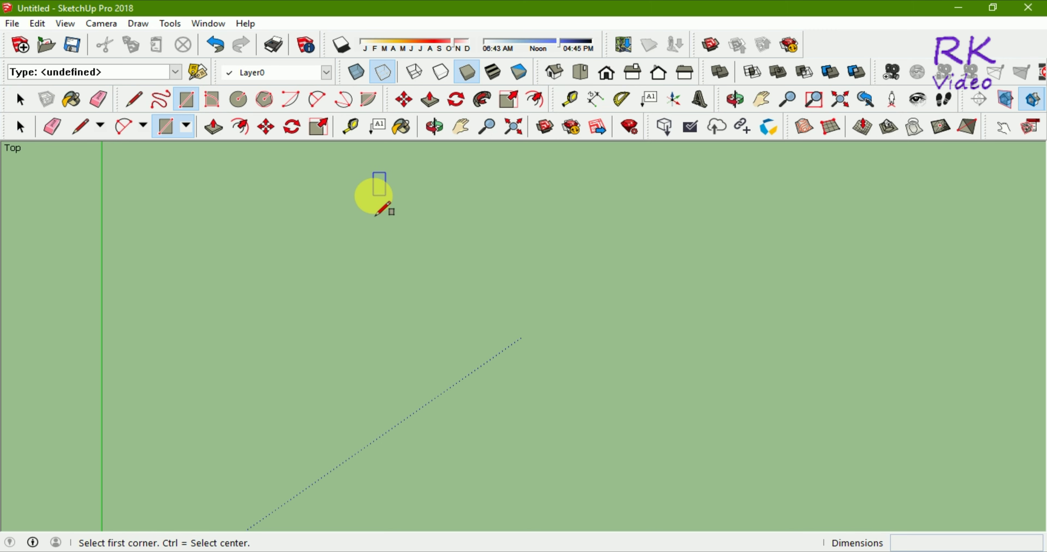
{"action": "left_click", "coordinate": [373, 196]}
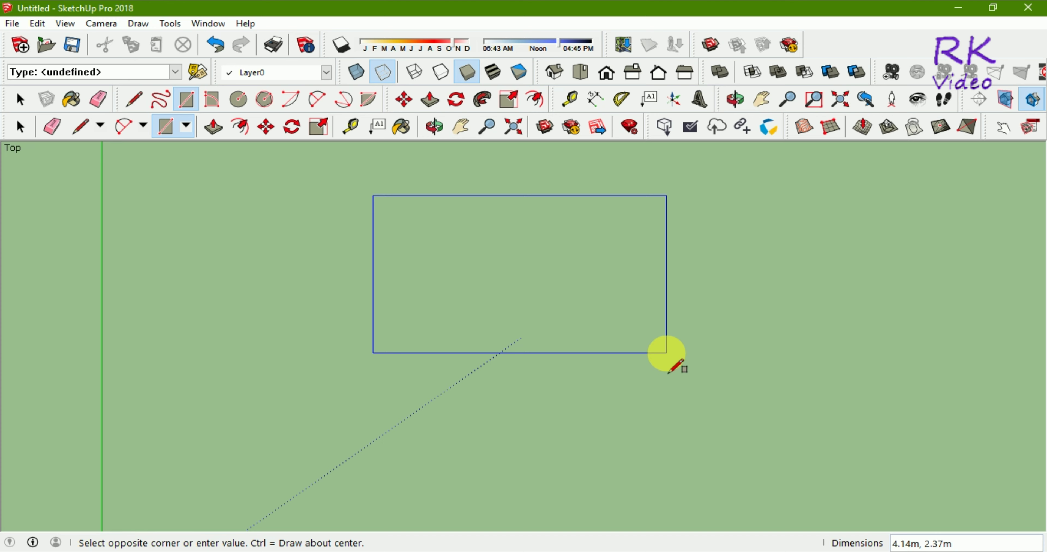
{"action": "type", "text": "1.2,"}
{"action": "type", "text": "0."}
{"action": "type", "text": "8"}
{"action": "key", "text": "Return"}
Zoom in and cycle through the Select, Eraser, Circle and Rectangle tools
{"action": "scroll", "coordinate": [384, 203], "scroll_direction": "up", "scroll_amount": 1}
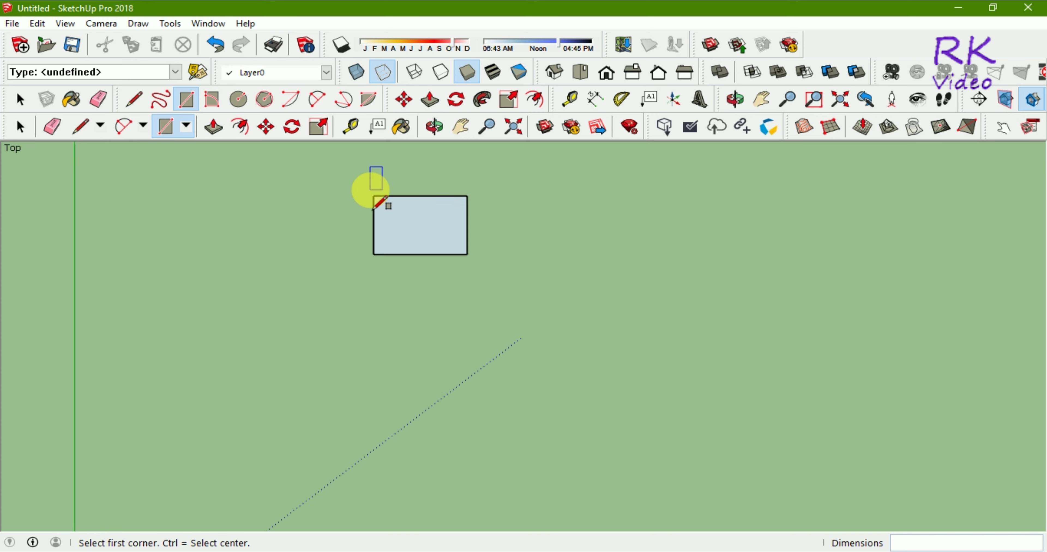
{"action": "scroll", "coordinate": [403, 199], "scroll_direction": "up", "scroll_amount": 2}
{"action": "scroll", "coordinate": [406, 191], "scroll_direction": "up", "scroll_amount": 2}
{"action": "scroll", "coordinate": [407, 190], "scroll_direction": "up", "scroll_amount": 1}
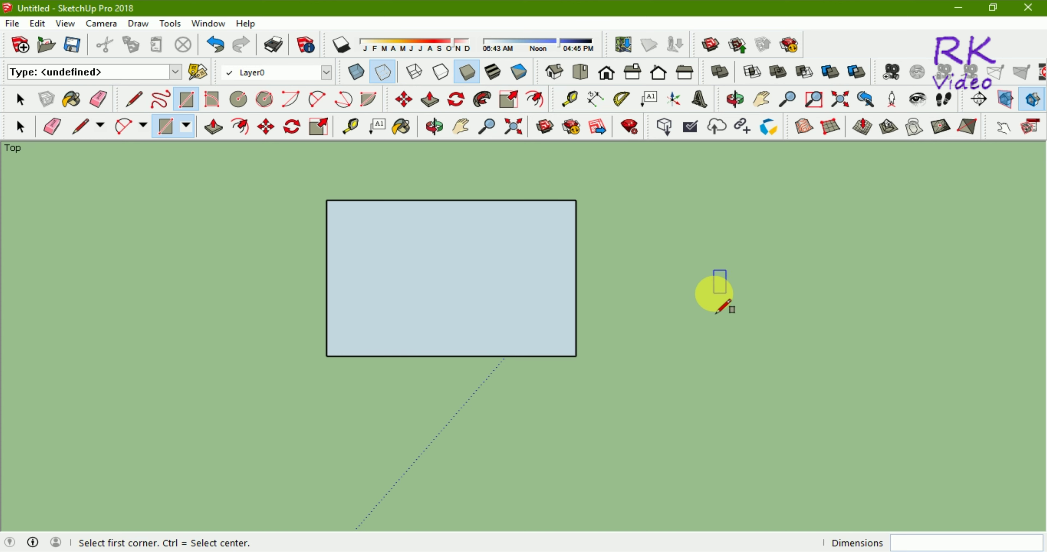
{"action": "key", "text": "space"}
{"action": "scroll", "coordinate": [772, 244], "scroll_direction": "up", "scroll_amount": 1}
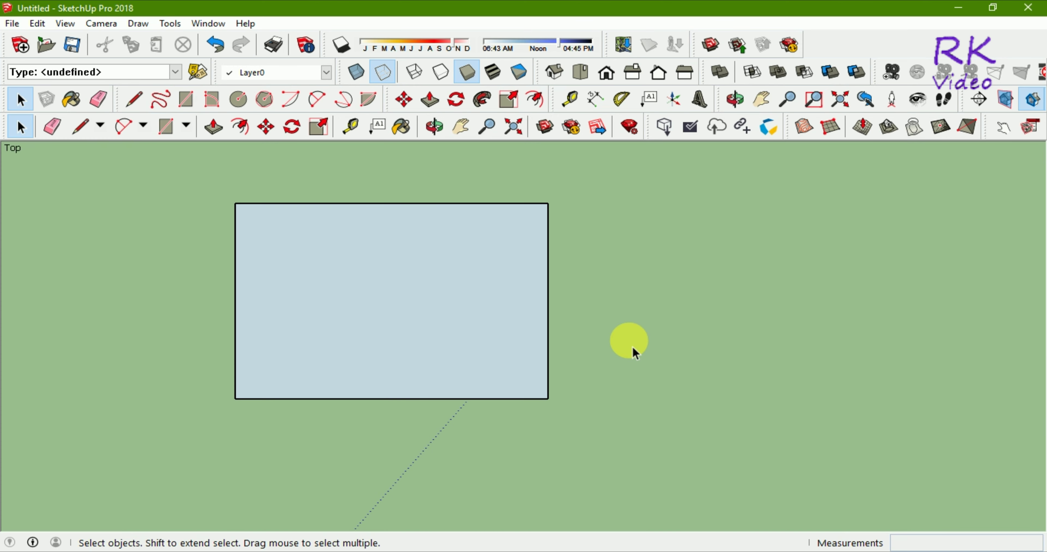
{"action": "key", "text": "e"}
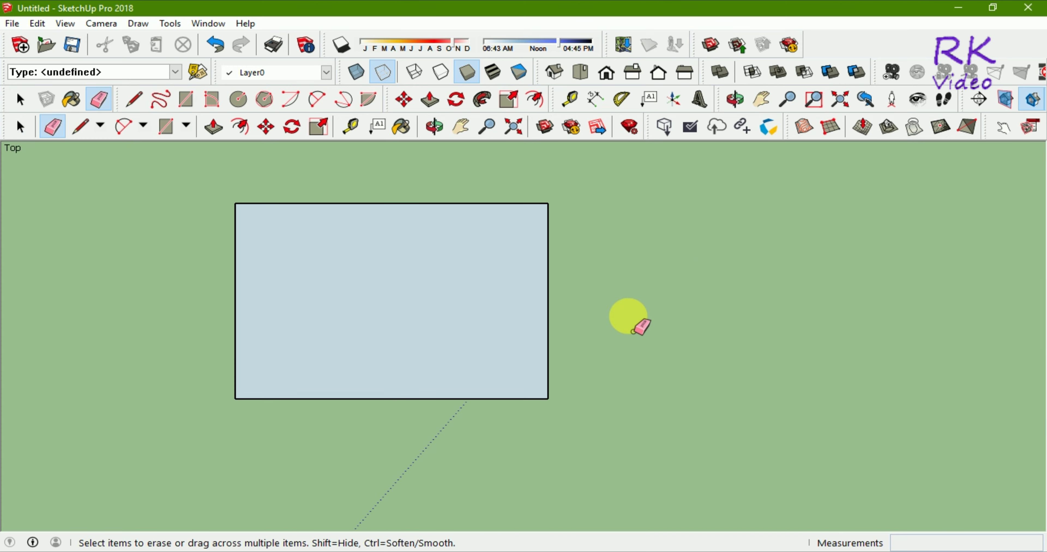
{"action": "key", "text": "c"}
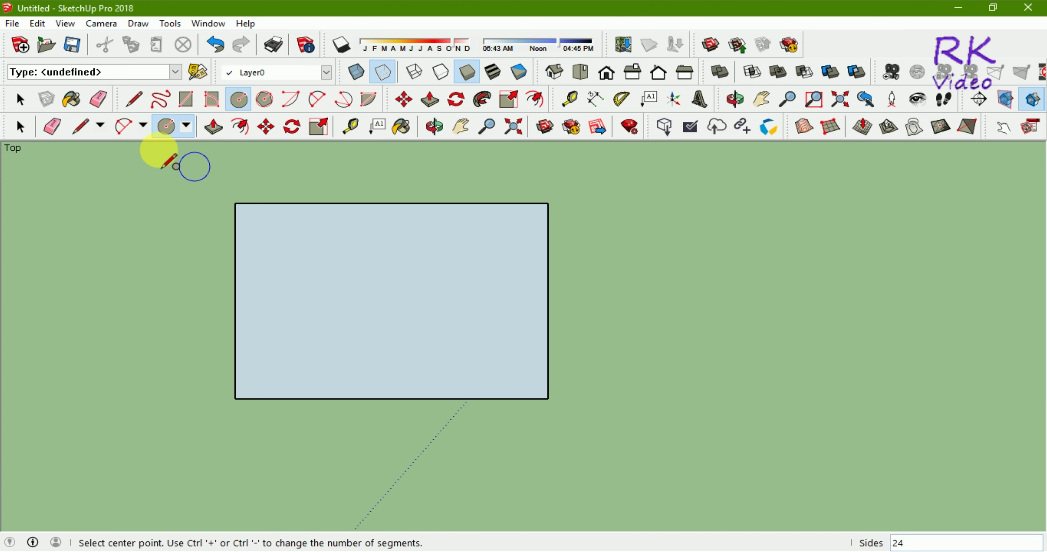
{"action": "left_click", "coordinate": [182, 101]}
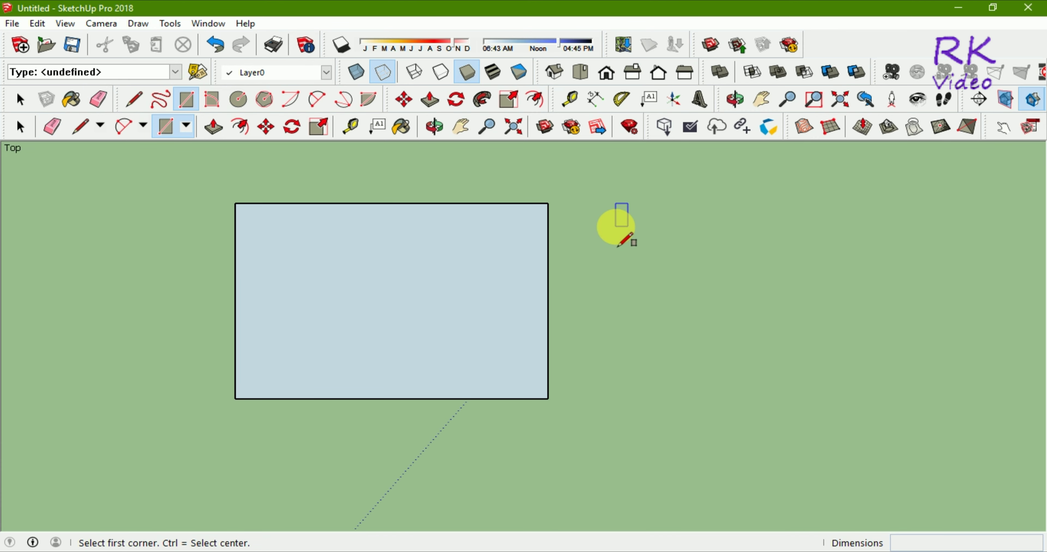
Draw a 0.02 m by 0.8 m strip to the right of the base
{"action": "left_click", "coordinate": [615, 226]}
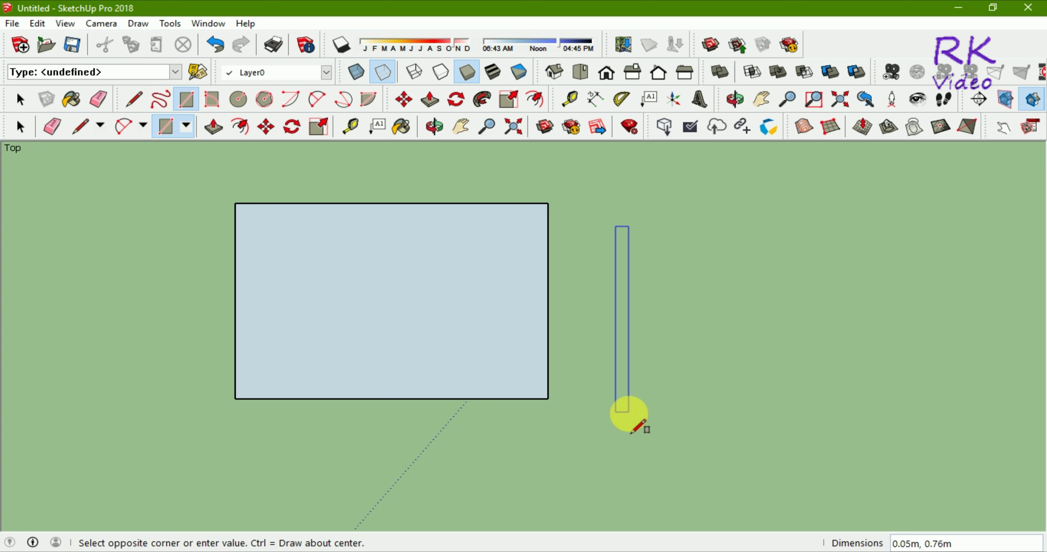
{"action": "type", "text": "0.02,"}
{"action": "type", "text": "0.8"}
{"action": "key", "text": "Return"}
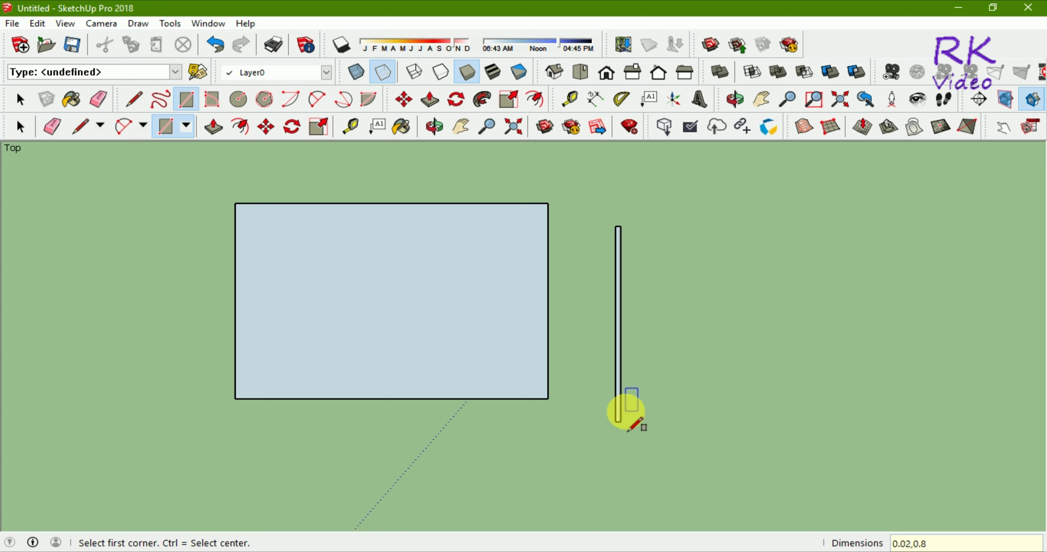
{"action": "left_click", "coordinate": [29, 134]}
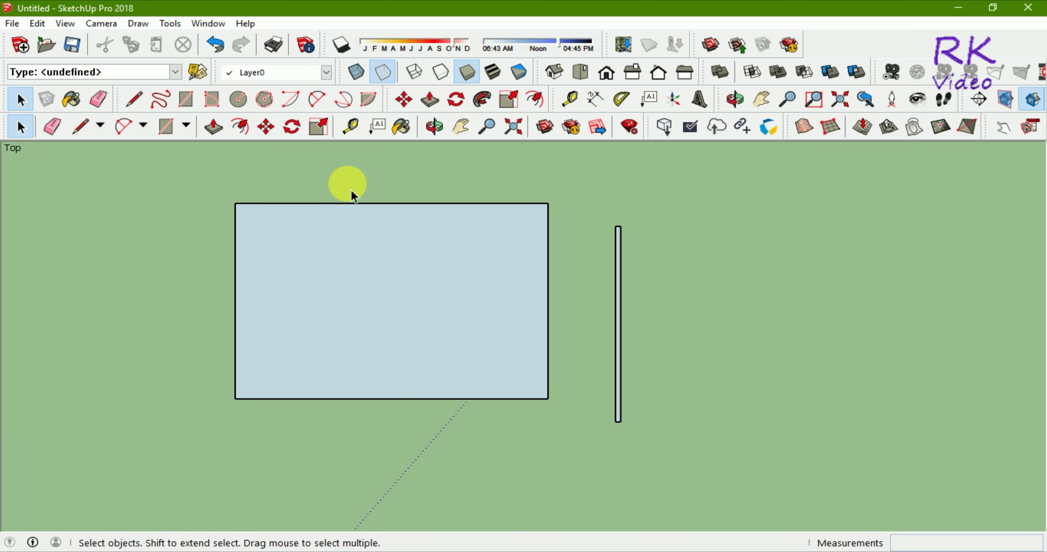
Draw a 1.2 m by 0.02 m strip above the base, correcting a mistyped size
{"action": "left_click", "coordinate": [186, 99]}
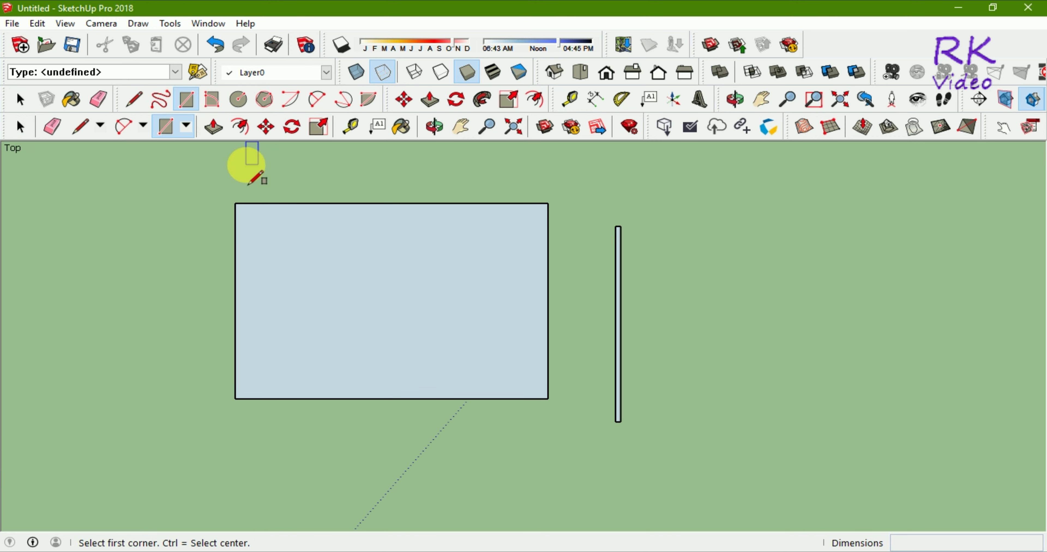
{"action": "left_click", "coordinate": [246, 165]}
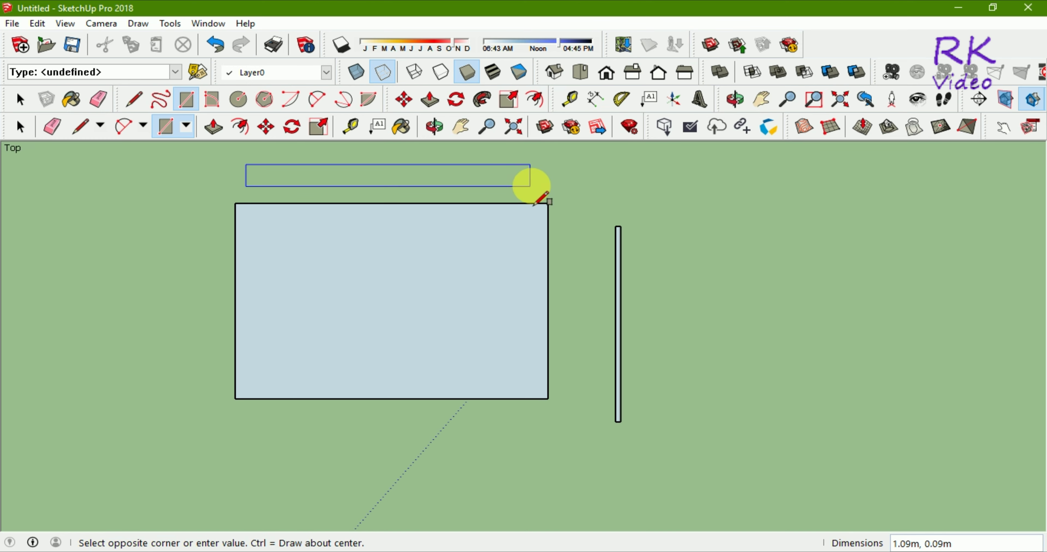
{"action": "type", "text": "0."}
{"action": "type", "text": "0"}
{"action": "type", "text": "2"}
{"action": "key", "text": "BackSpace"}
{"action": "key", "text": "BackSpace"}
{"action": "key", "text": "BackSpace"}
{"action": "key", "text": "BackSpace"}
{"action": "key", "text": "BackSpace"}
{"action": "type", "text": ".2,"}
{"action": "type", "text": "0."}
{"action": "type", "text": "02"}
{"action": "key", "text": "Return"}
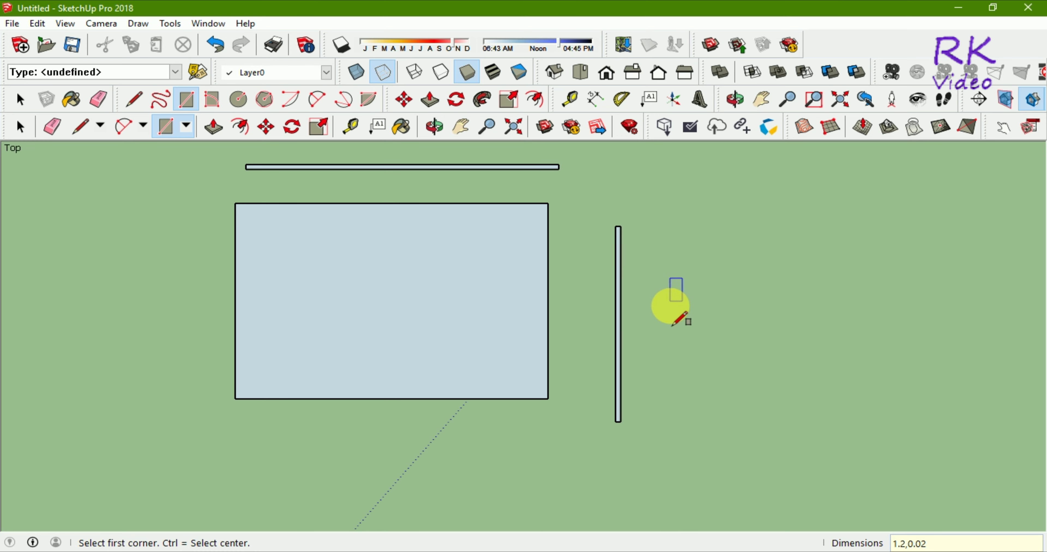
{"action": "scroll", "coordinate": [552, 258], "scroll_direction": "down", "scroll_amount": 2}
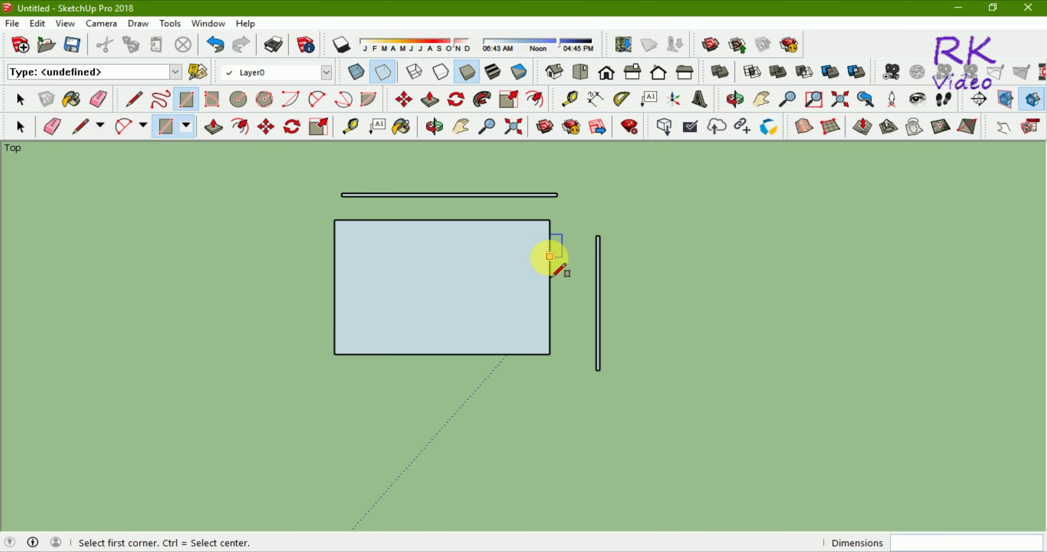
{"action": "scroll", "coordinate": [553, 257], "scroll_direction": "down", "scroll_amount": 1}
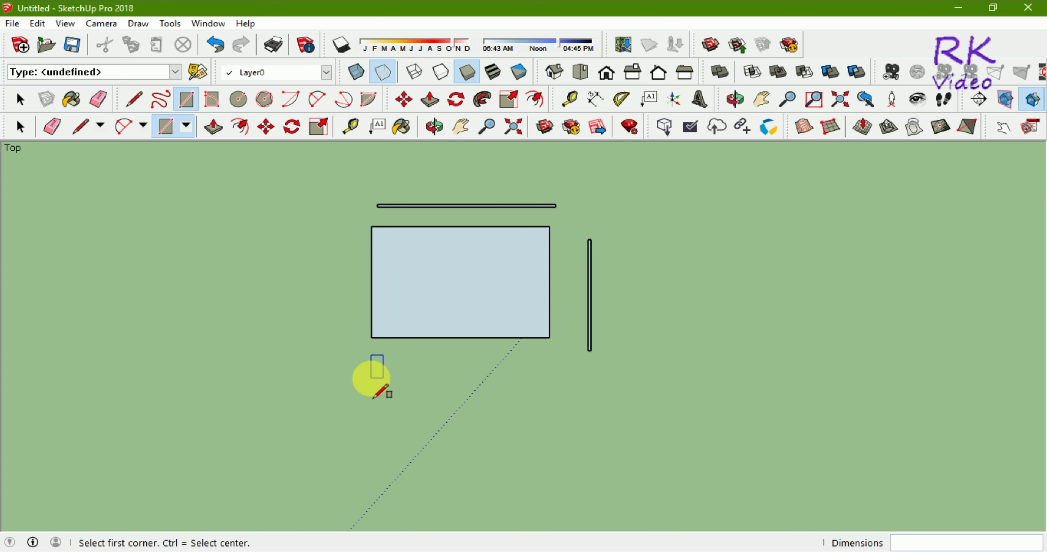
Draw a 0.5 m by 0.02 m strip below the base rectangle
{"action": "left_click", "coordinate": [371, 378]}
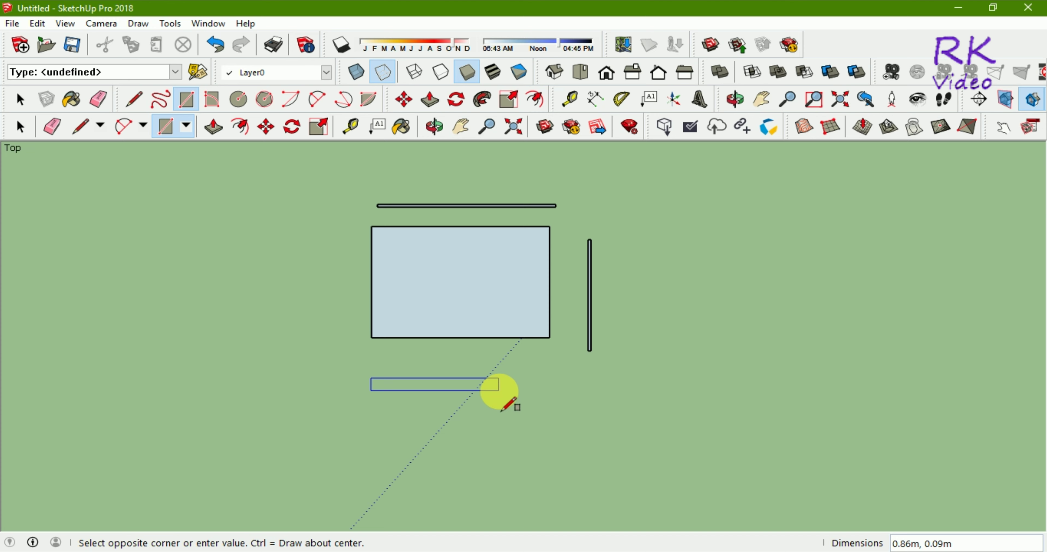
{"action": "type", "text": "0."}
{"action": "type", "text": "5,"}
{"action": "type", "text": "0."}
{"action": "type", "text": "02"}
{"action": "key", "text": "Return"}
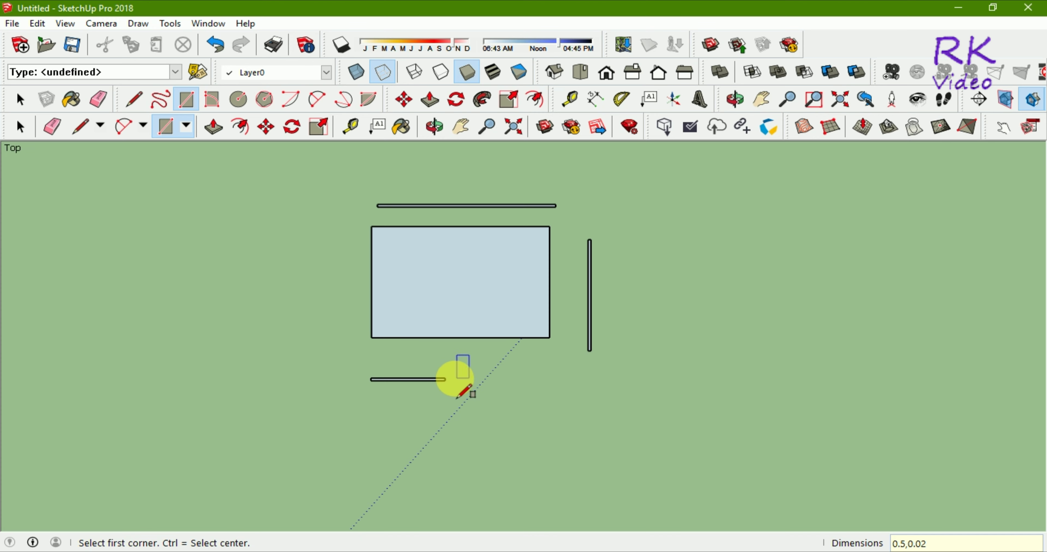
{"action": "scroll", "coordinate": [447, 377], "scroll_direction": "up", "scroll_amount": 1}
{"action": "scroll", "coordinate": [423, 367], "scroll_direction": "up", "scroll_amount": 2}
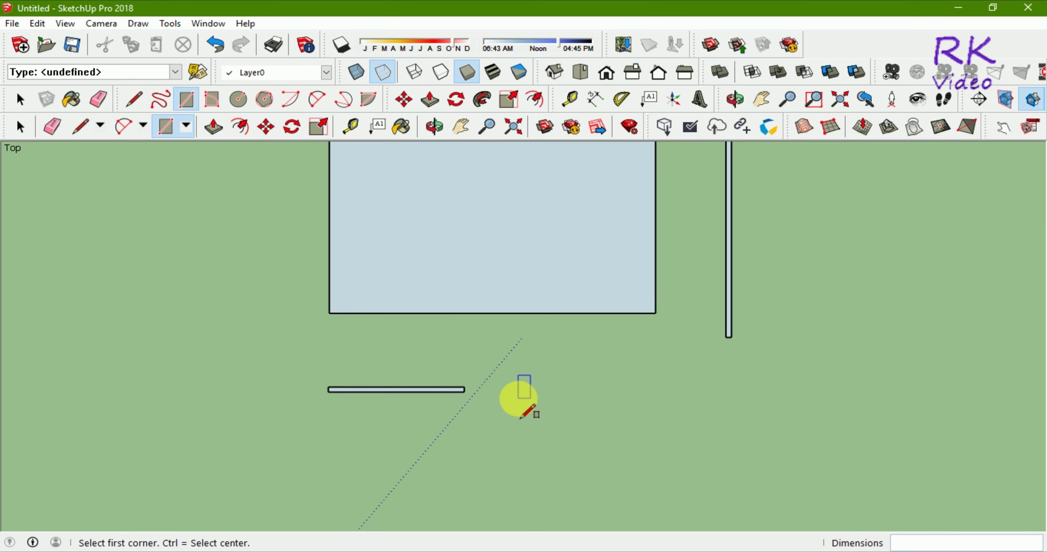
Start a line below the base, then cancel it and return to Select
{"action": "left_click", "coordinate": [136, 102]}
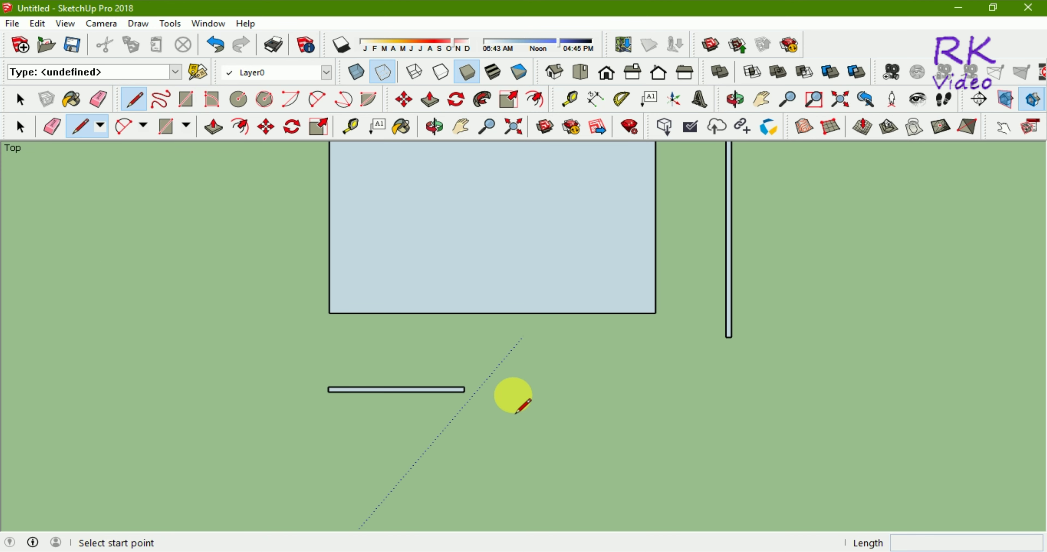
{"action": "left_click", "coordinate": [513, 395]}
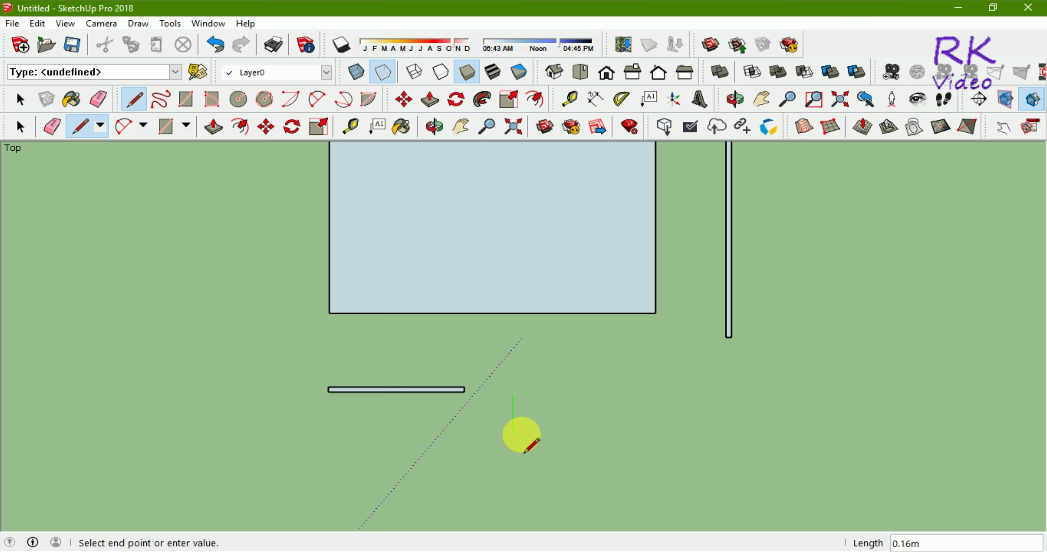
{"action": "scroll", "coordinate": [513, 422], "scroll_direction": "up", "scroll_amount": 2}
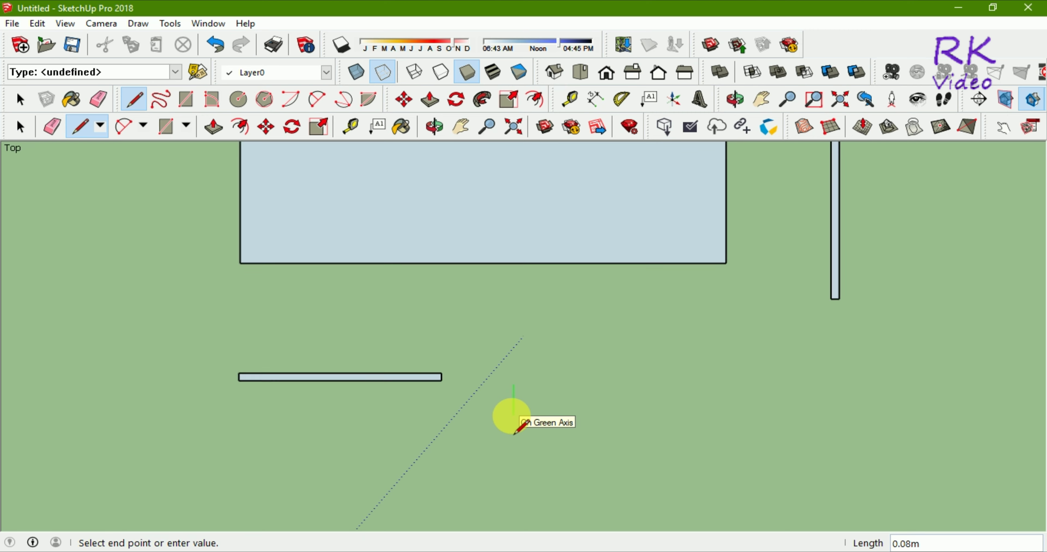
{"action": "scroll", "coordinate": [513, 421], "scroll_direction": "up", "scroll_amount": 1}
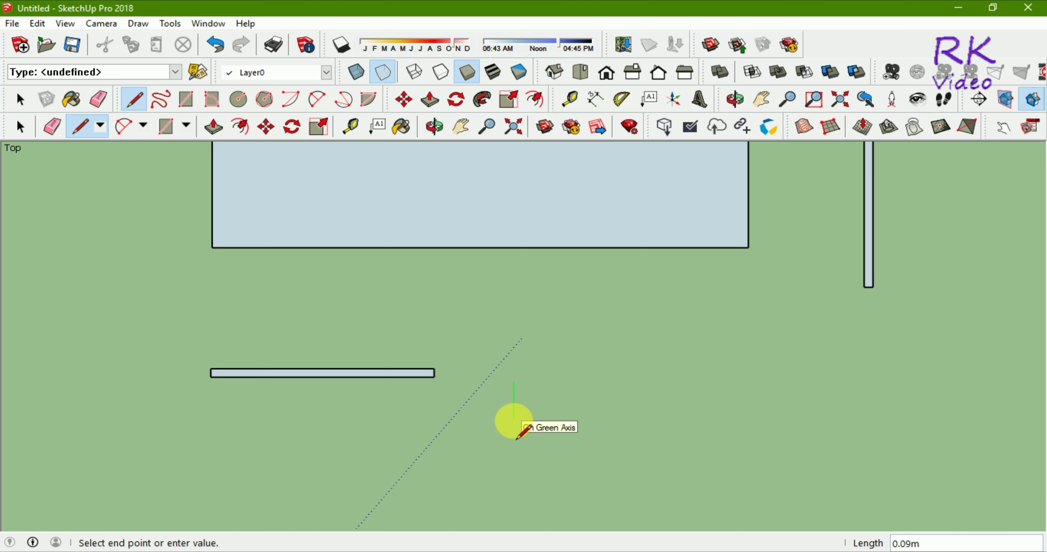
{"action": "key", "text": "Escape"}
{"action": "scroll", "coordinate": [457, 444], "scroll_direction": "down", "scroll_amount": 3}
{"action": "left_click", "coordinate": [20, 127]}
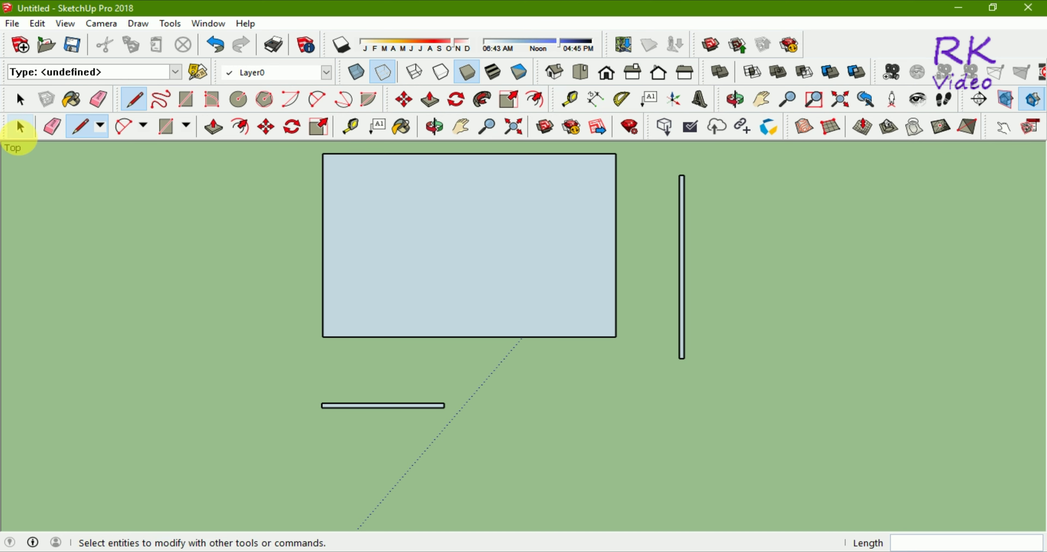
In isometric view, extrude the base rectangle 2 m, then undo it
{"action": "left_click", "coordinate": [564, 74]}
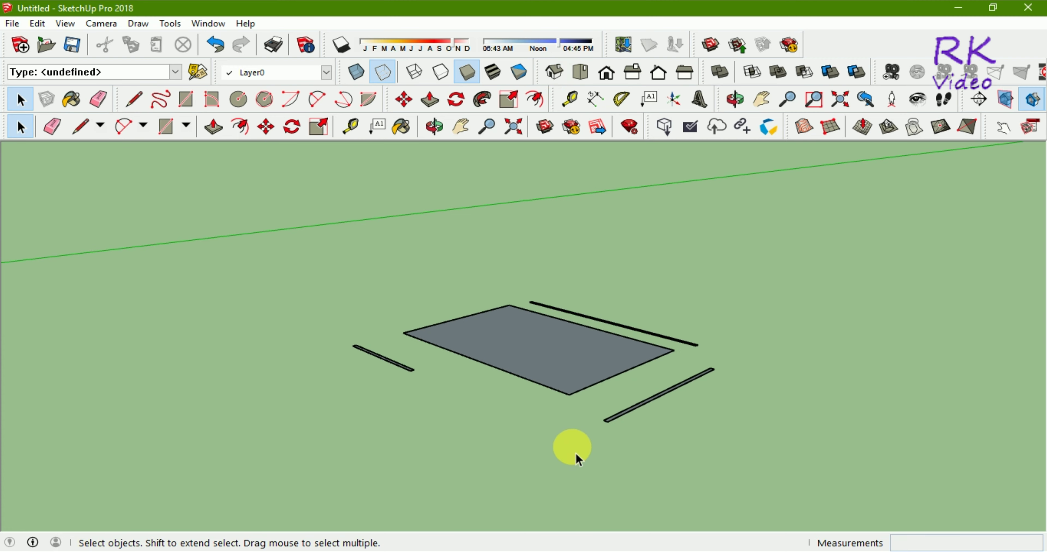
{"action": "scroll", "coordinate": [626, 305], "scroll_direction": "up", "scroll_amount": 2}
{"action": "scroll", "coordinate": [603, 313], "scroll_direction": "up", "scroll_amount": 1}
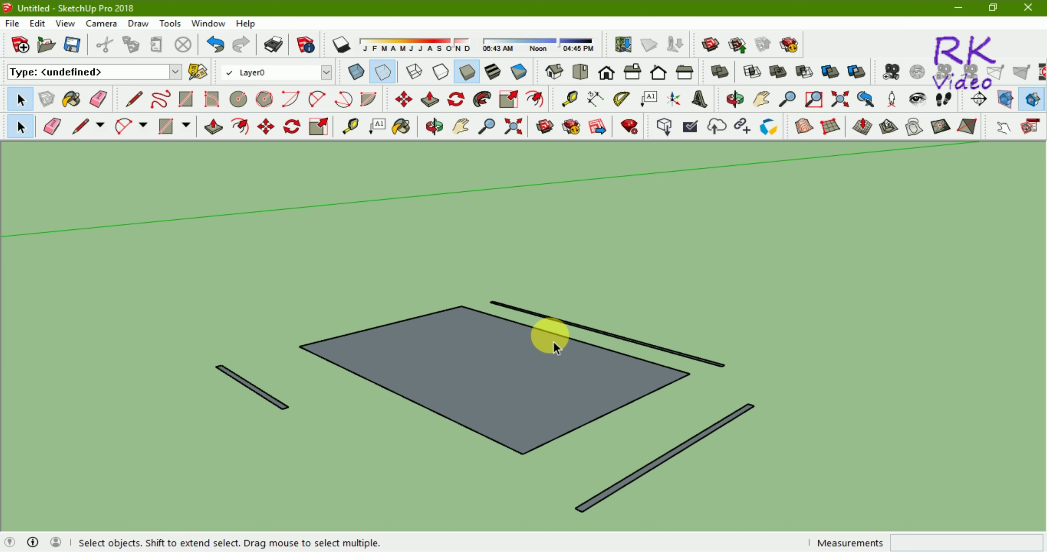
{"action": "left_click", "coordinate": [545, 358]}
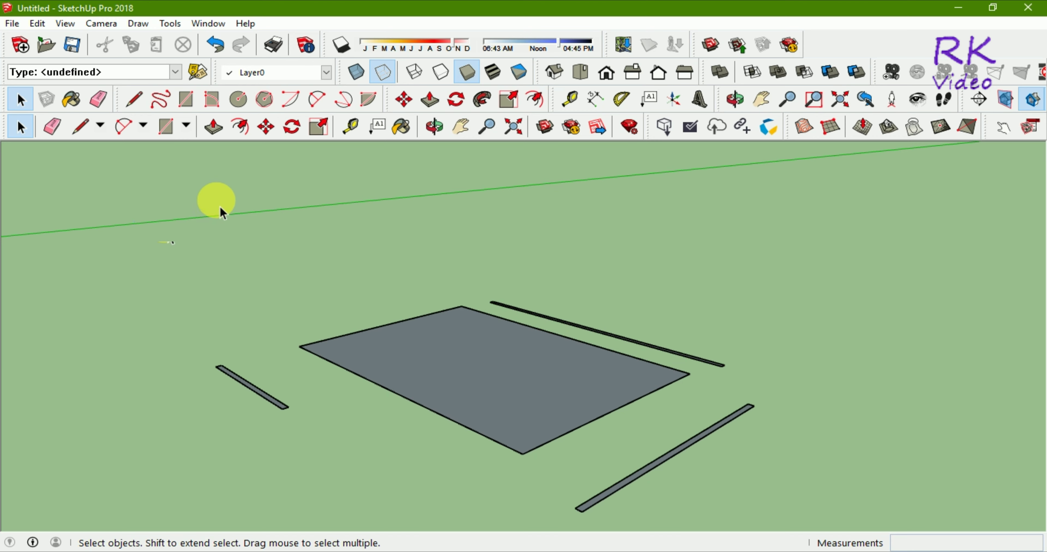
{"action": "left_click", "coordinate": [213, 127]}
{"action": "left_click_drag", "start_coordinate": [523, 372], "coordinate": [555, 271]}
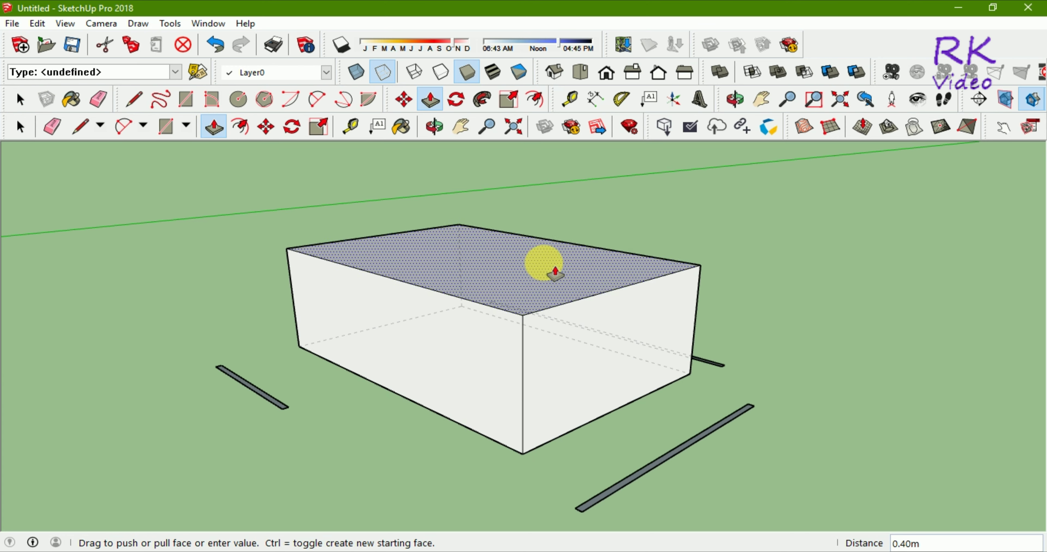
{"action": "type", "text": "2"}
{"action": "key", "text": "Return"}
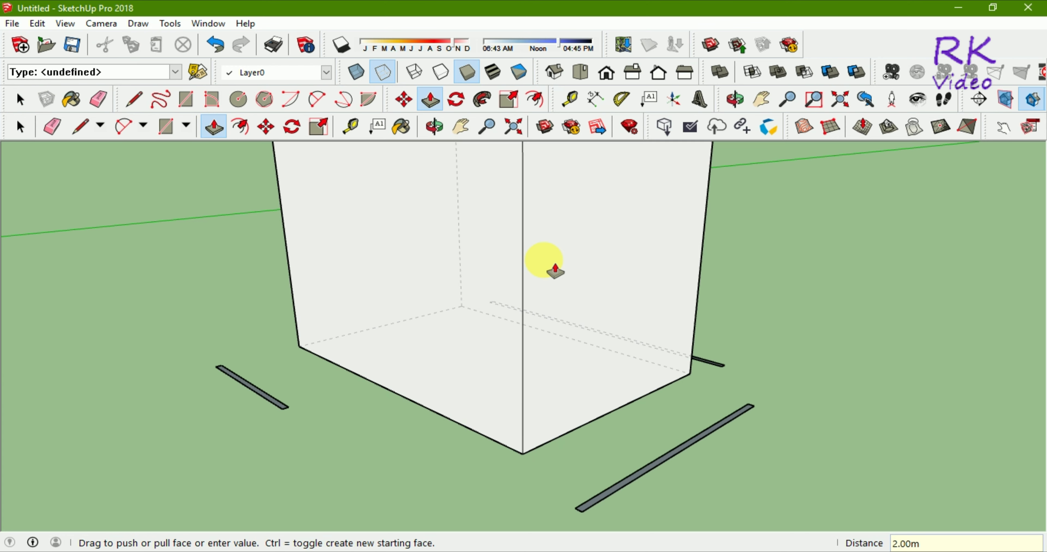
{"action": "scroll", "coordinate": [514, 369], "scroll_direction": "down", "scroll_amount": 3}
{"action": "scroll", "coordinate": [504, 396], "scroll_direction": "down", "scroll_amount": 3}
{"action": "scroll", "coordinate": [515, 406], "scroll_direction": "down", "scroll_amount": 1}
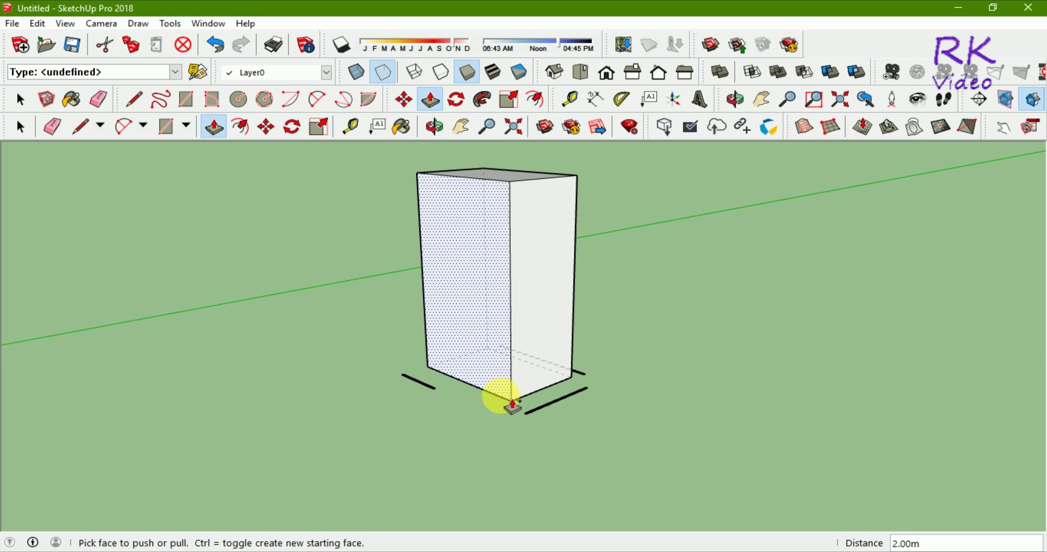
{"action": "key", "text": "ctrl+z"}
Extrude the base rectangle into a 1 m tall box
{"action": "left_click", "coordinate": [530, 376]}
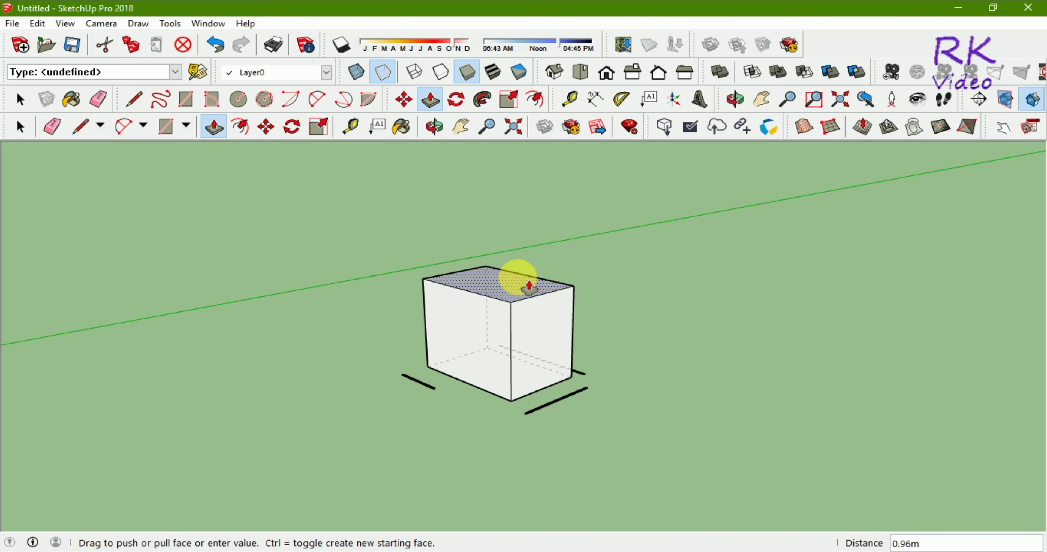
{"action": "type", "text": "1"}
{"action": "key", "text": "Return"}
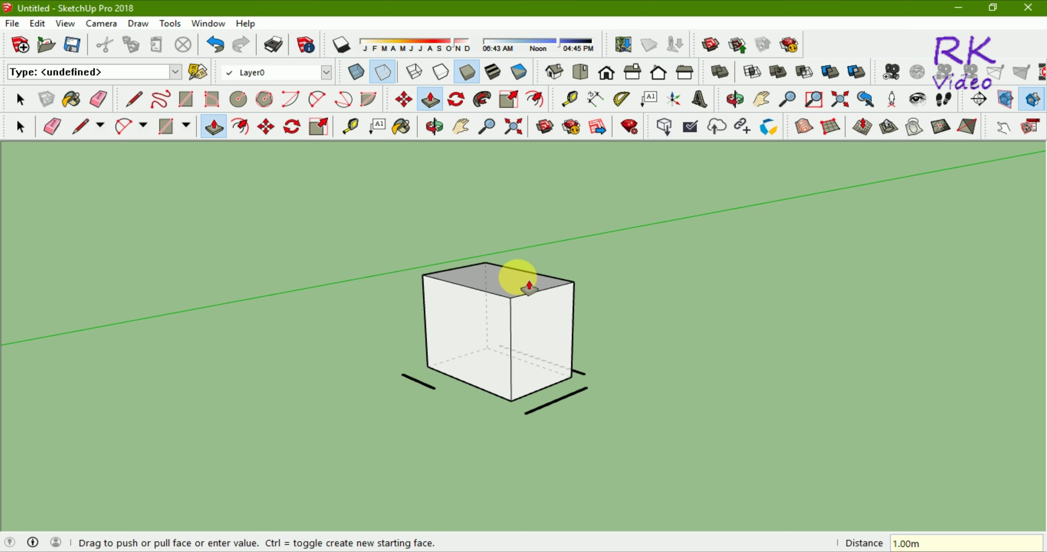
{"action": "scroll", "coordinate": [428, 374], "scroll_direction": "up", "scroll_amount": 3}
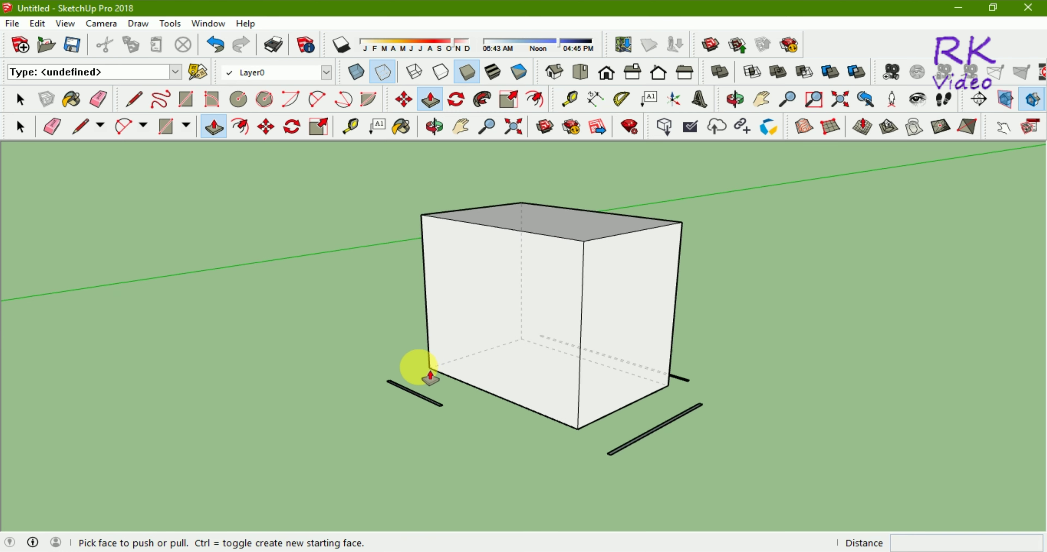
{"action": "scroll", "coordinate": [430, 377], "scroll_direction": "up", "scroll_amount": 3}
{"action": "scroll", "coordinate": [416, 395], "scroll_direction": "up", "scroll_amount": 2}
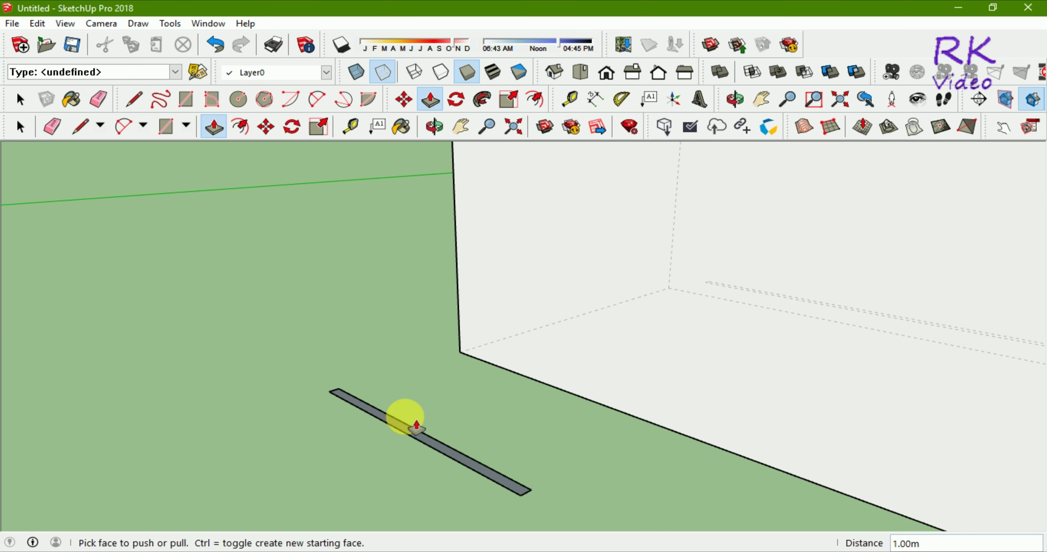
{"action": "scroll", "coordinate": [416, 426], "scroll_direction": "up", "scroll_amount": 1}
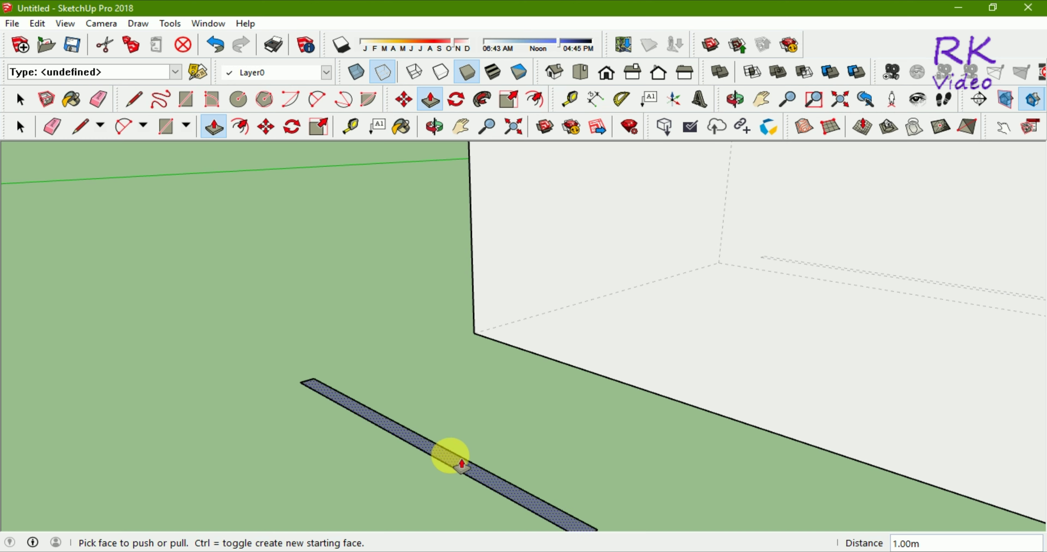
Pull the side strip up into a 0.95 m tall wall panel
{"action": "left_click_drag", "start_coordinate": [461, 465], "coordinate": [463, 347]}
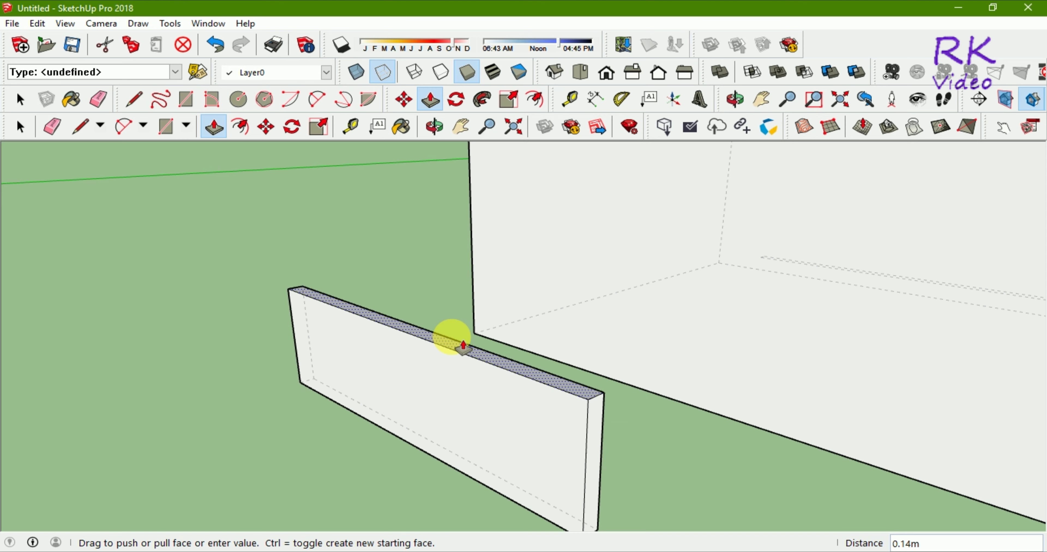
{"action": "type", "text": "0."}
{"action": "type", "text": "9"}
{"action": "type", "text": "5"}
{"action": "key", "text": "Return"}
{"action": "scroll", "coordinate": [467, 406], "scroll_direction": "down", "scroll_amount": 3}
{"action": "scroll", "coordinate": [480, 438], "scroll_direction": "down", "scroll_amount": 5}
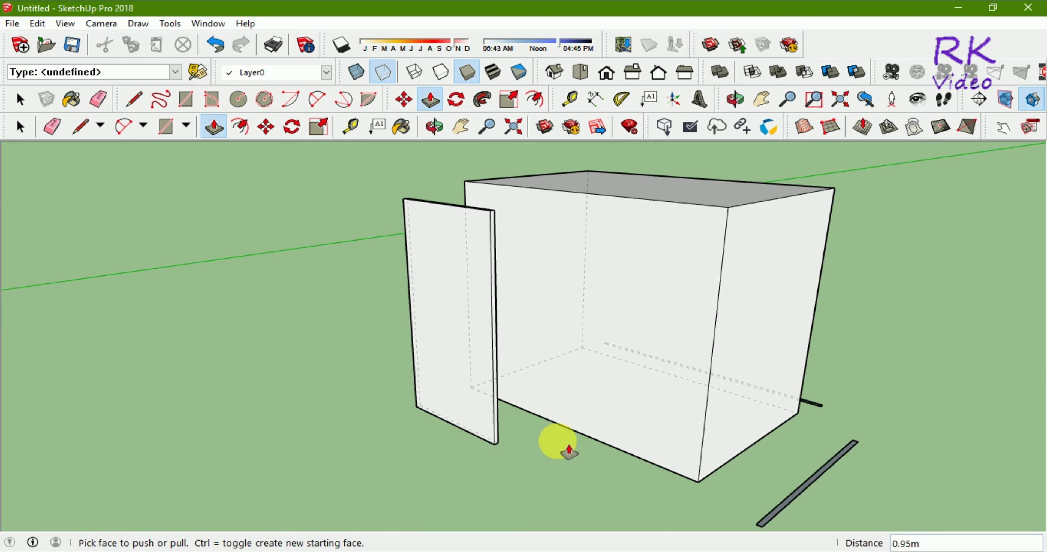
Orbit around the box and panel to view them from above
{"action": "mouse_move", "coordinate": [965, 374]}
{"action": "middle_mouse_down"}
{"action": "mouse_move", "coordinate": [883, 397]}
{"action": "mouse_move", "coordinate": [677, 393]}
{"action": "middle_mouse_up"}
{"action": "scroll", "coordinate": [771, 428], "scroll_direction": "up", "scroll_amount": 2}
{"action": "scroll", "coordinate": [766, 484], "scroll_direction": "up", "scroll_amount": 3}
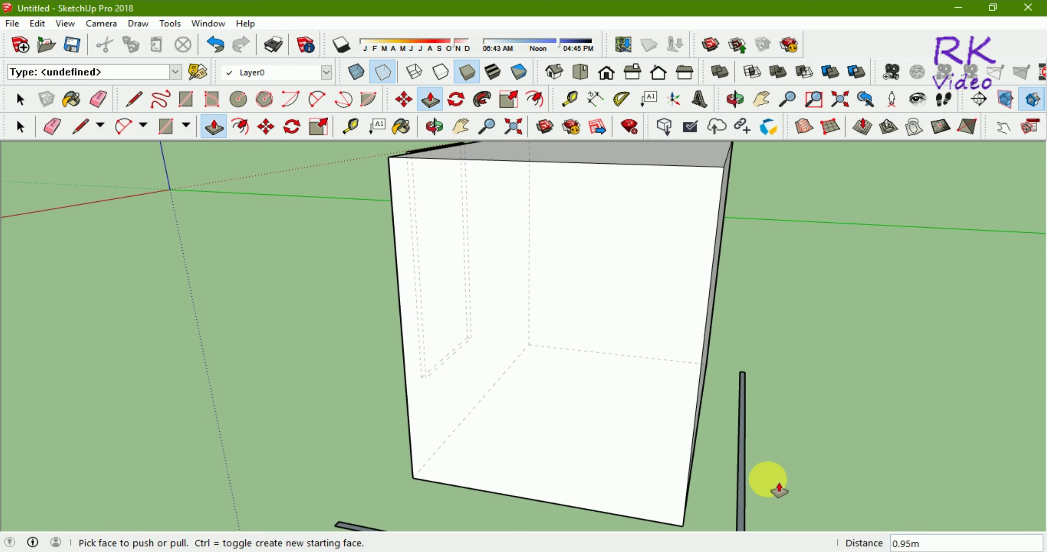
{"action": "scroll", "coordinate": [763, 488], "scroll_direction": "up", "scroll_amount": 3}
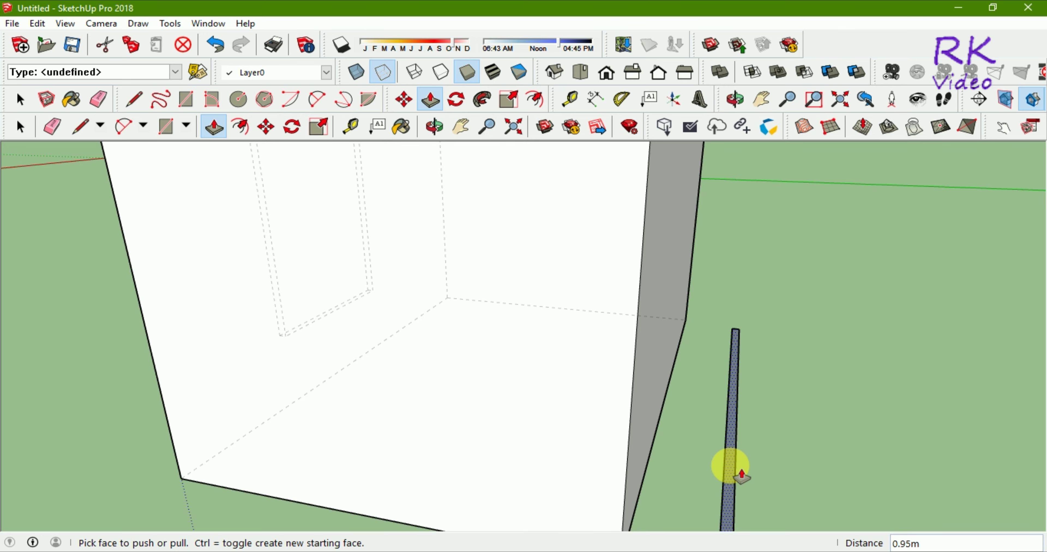
{"action": "scroll", "coordinate": [740, 475], "scroll_direction": "down", "scroll_amount": 5}
{"action": "middle_click_drag", "start_coordinate": [396, 418], "coordinate": [515, 492]}
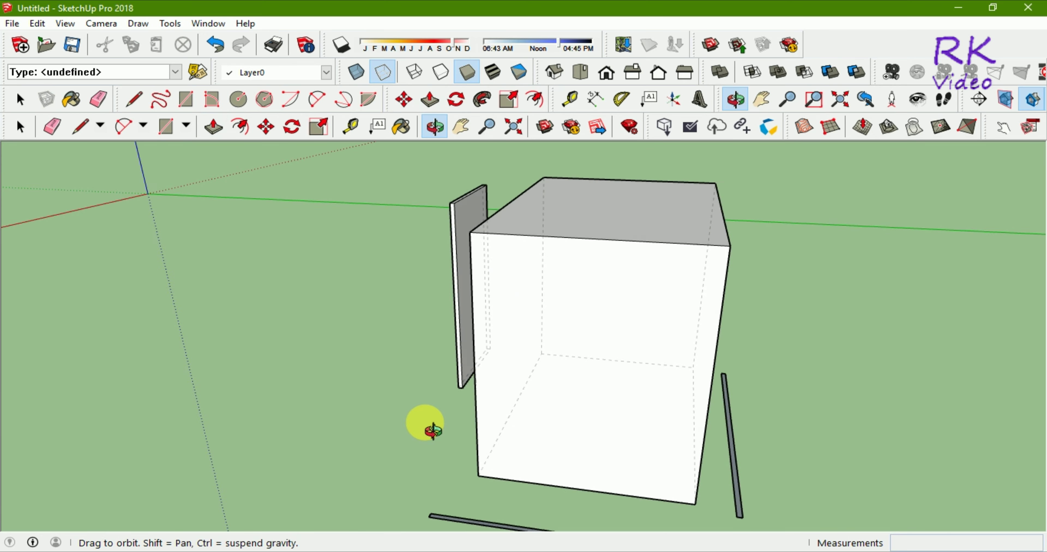
{"action": "left_click_drag", "start_coordinate": [515, 492], "coordinate": [588, 503]}
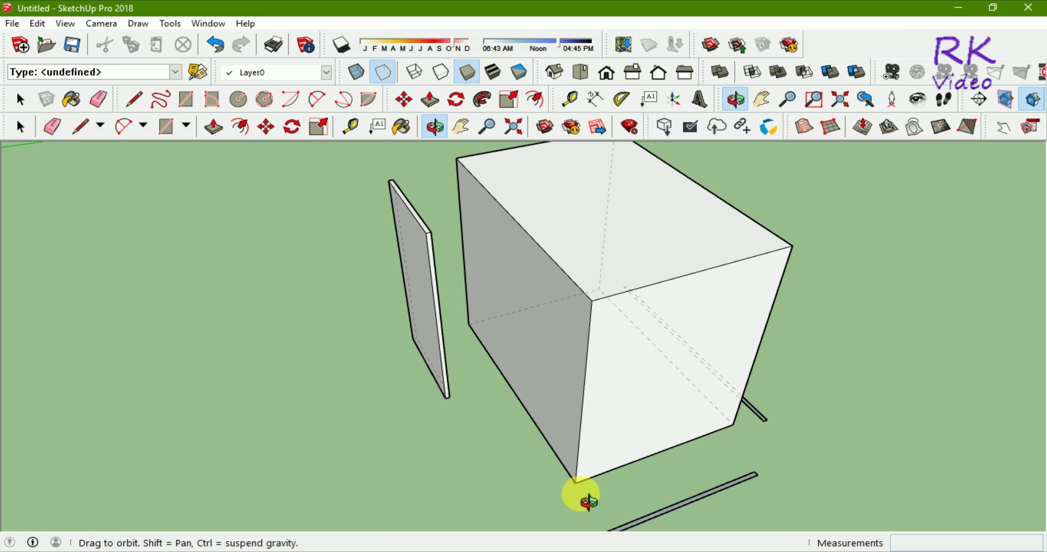
{"action": "key", "text": "p"}
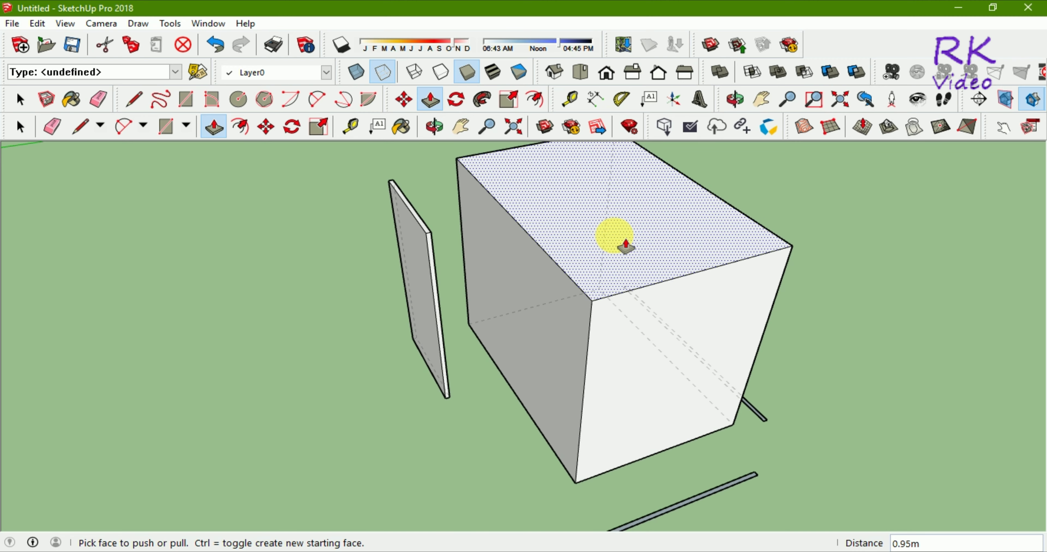
Push the box top down to a slab, then re-pull it to 0.02 m thick
{"action": "left_click_drag", "start_coordinate": [617, 234], "coordinate": [596, 412]}
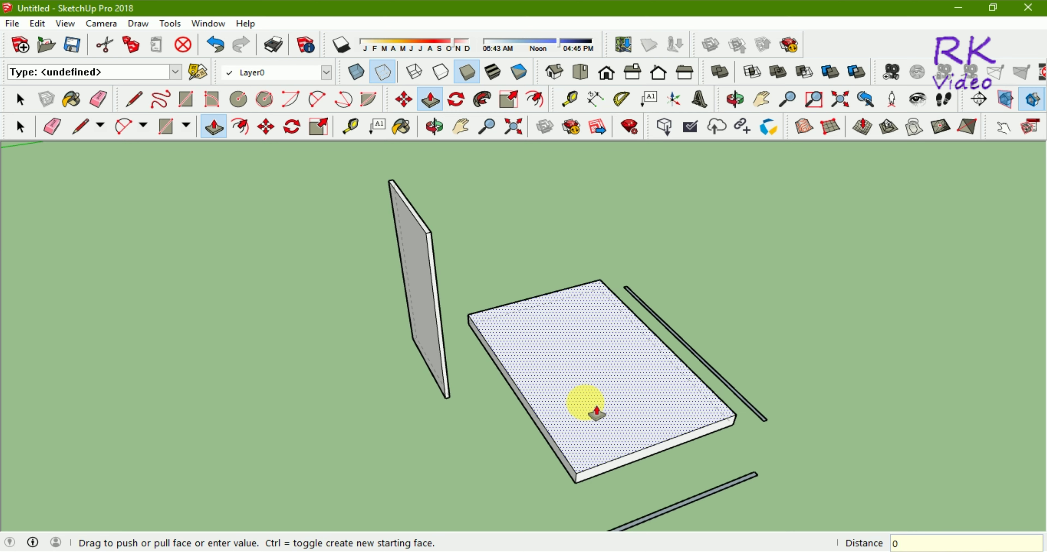
{"action": "key", "text": "ctrl+z"}
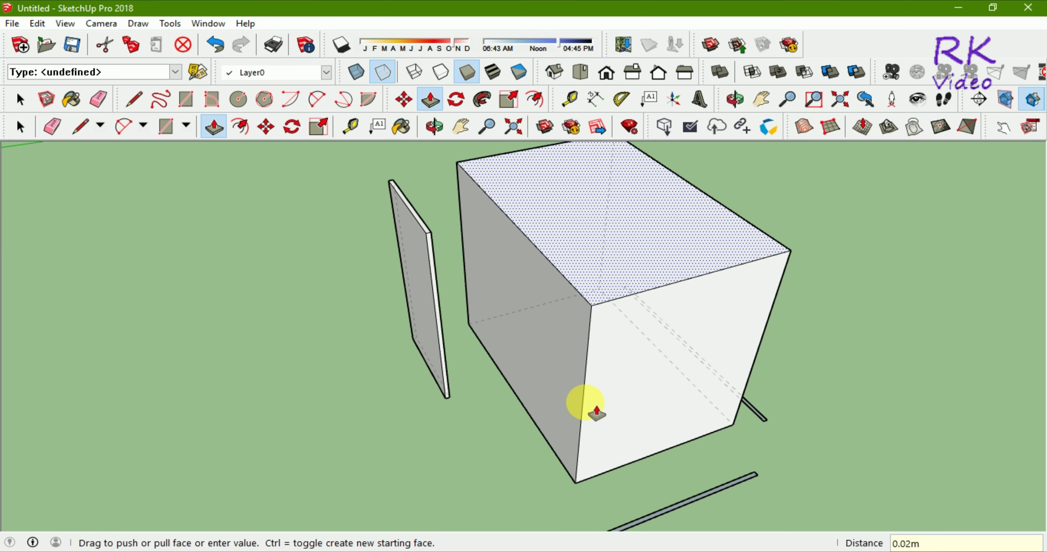
{"action": "key", "text": "ctrl+z"}
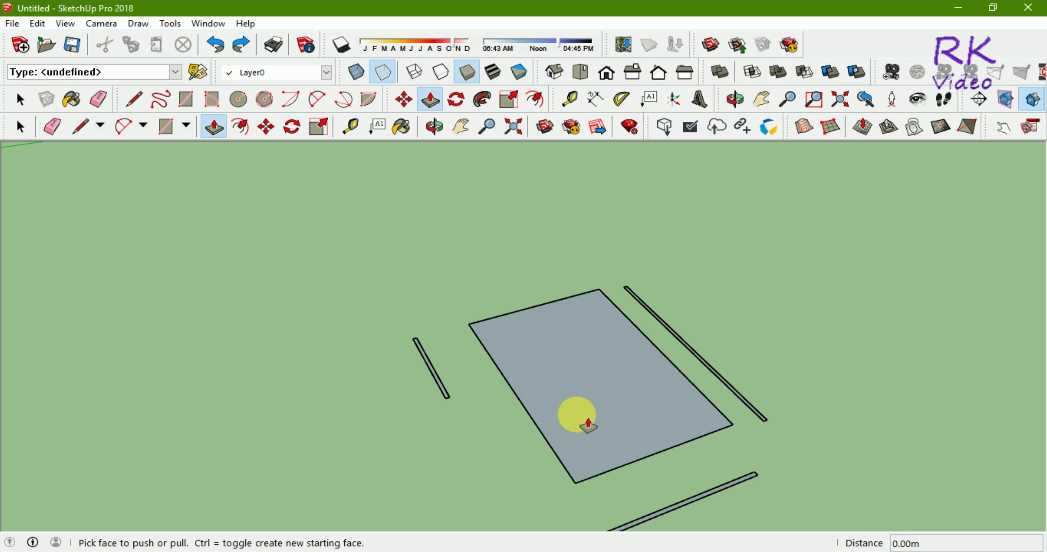
{"action": "left_click_drag", "start_coordinate": [613, 398], "coordinate": [613, 371]}
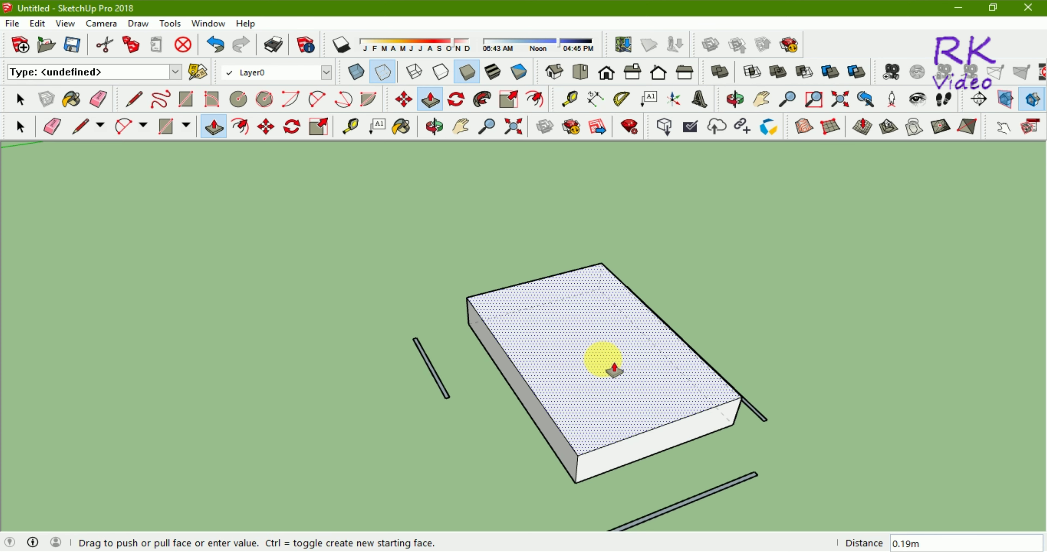
{"action": "type", "text": "2"}
{"action": "key", "text": "Return"}
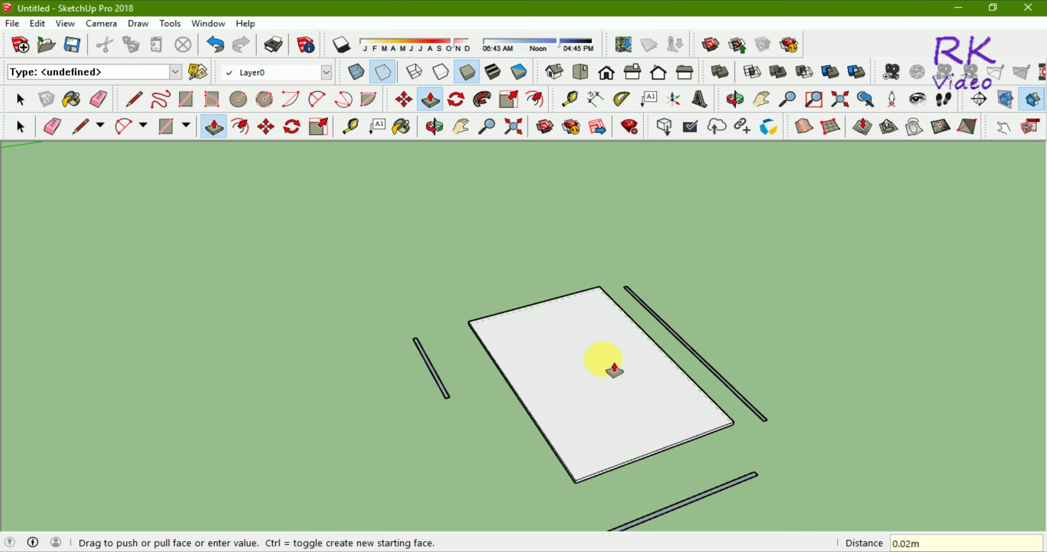
Pull the right-hand bar up into a 1 m tall panel
{"action": "scroll", "coordinate": [474, 360], "scroll_direction": "up", "scroll_amount": 2}
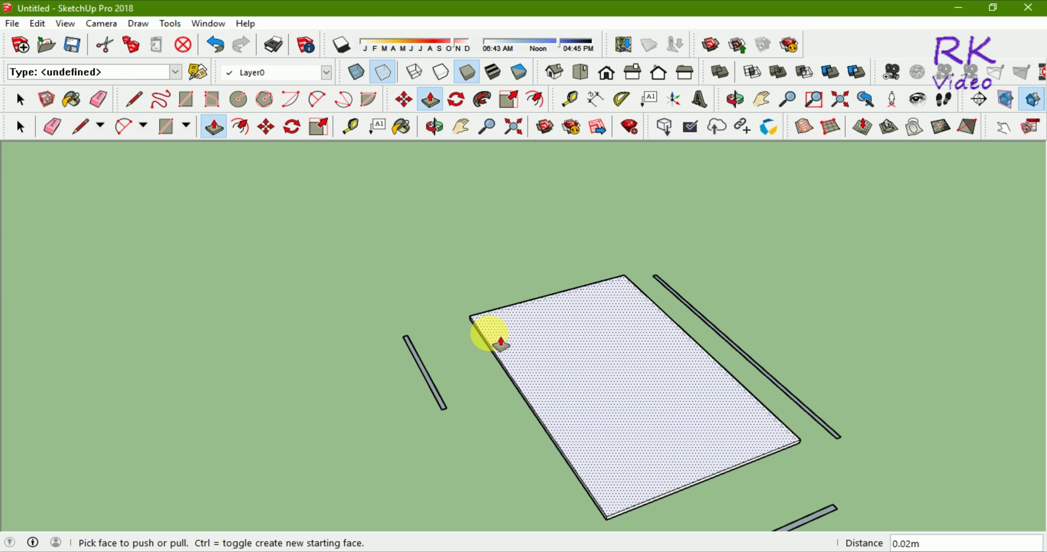
{"action": "scroll", "coordinate": [418, 366], "scroll_direction": "up", "scroll_amount": 2}
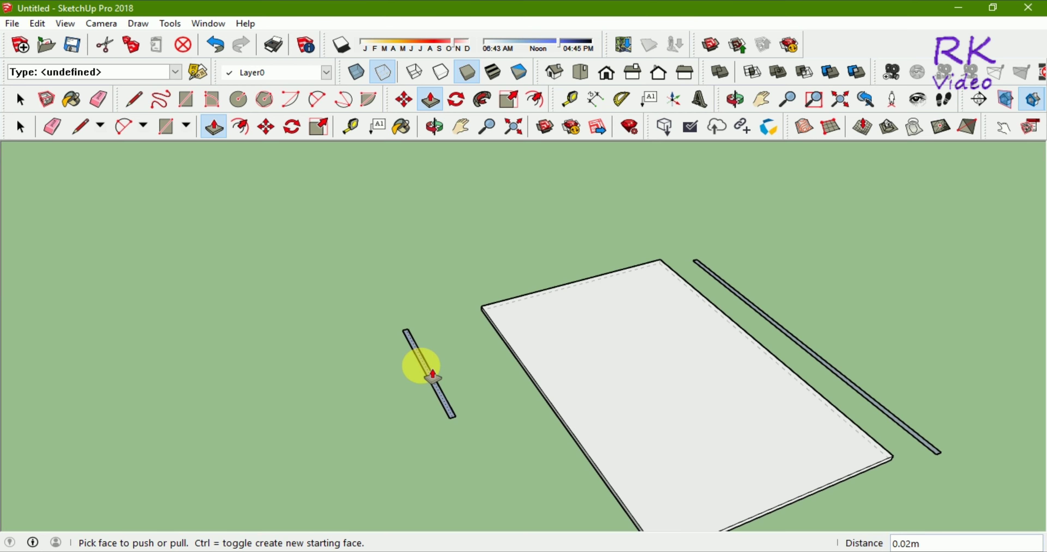
{"action": "scroll", "coordinate": [443, 285], "scroll_direction": "down", "scroll_amount": 1}
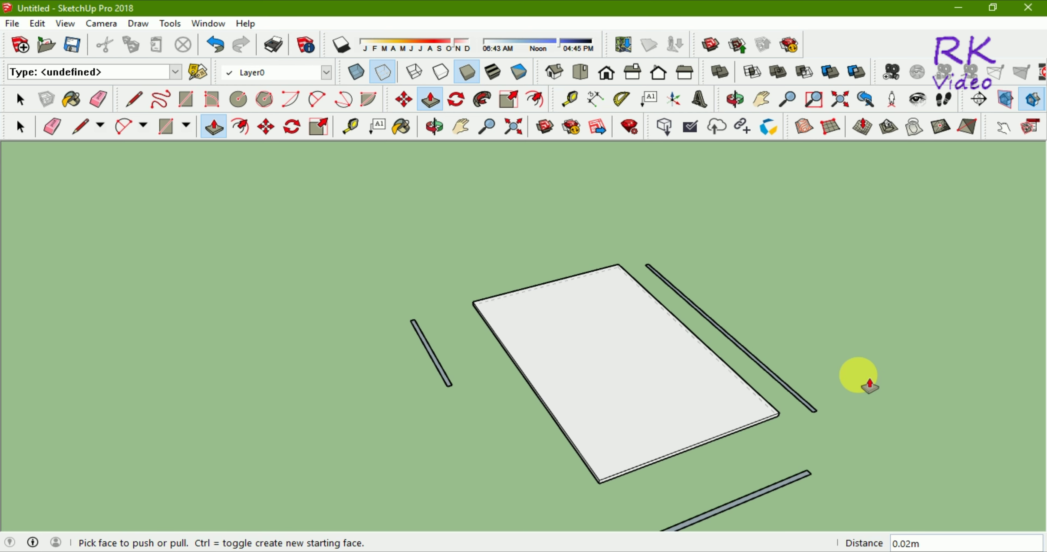
{"action": "scroll", "coordinate": [799, 384], "scroll_direction": "up", "scroll_amount": 2}
{"action": "scroll", "coordinate": [797, 390], "scroll_direction": "up", "scroll_amount": 2}
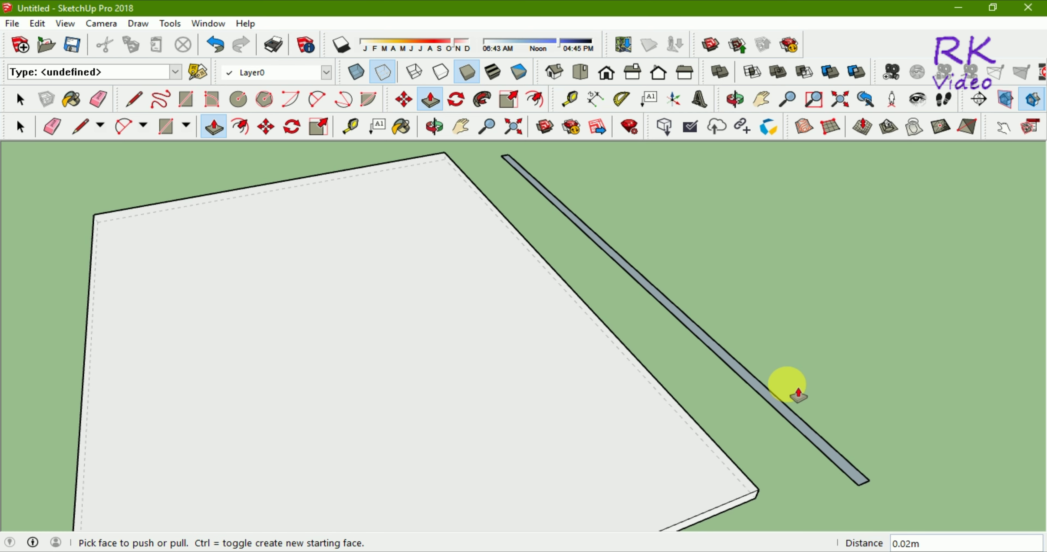
{"action": "scroll", "coordinate": [783, 398], "scroll_direction": "up", "scroll_amount": 1}
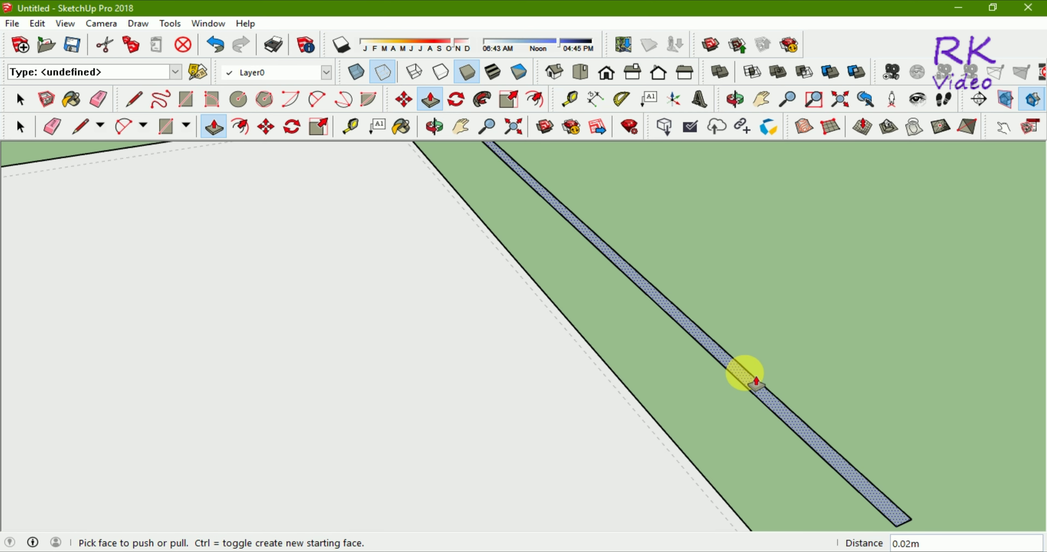
{"action": "left_click_drag", "start_coordinate": [756, 382], "coordinate": [765, 229]}
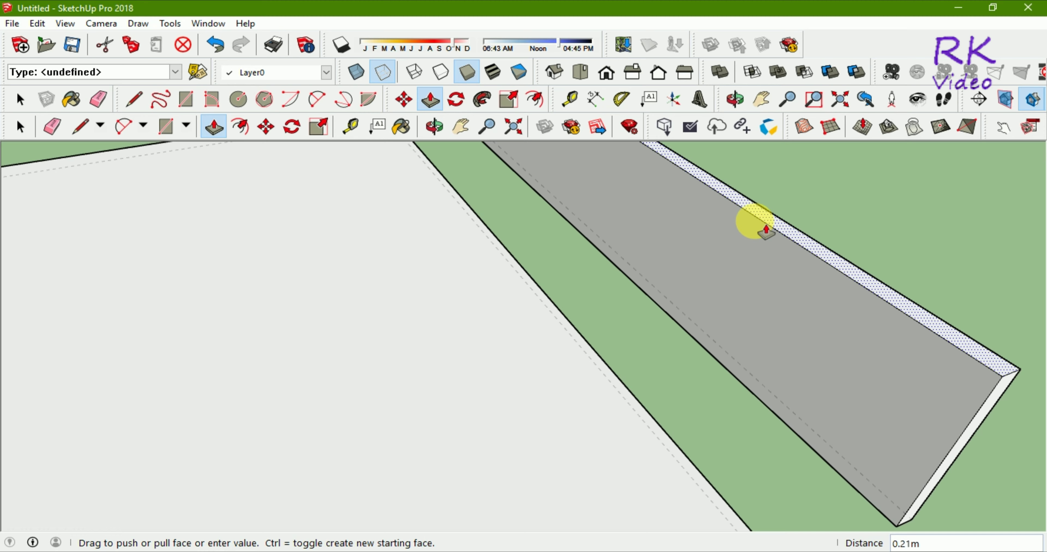
{"action": "type", "text": "1"}
{"action": "key", "text": "Return"}
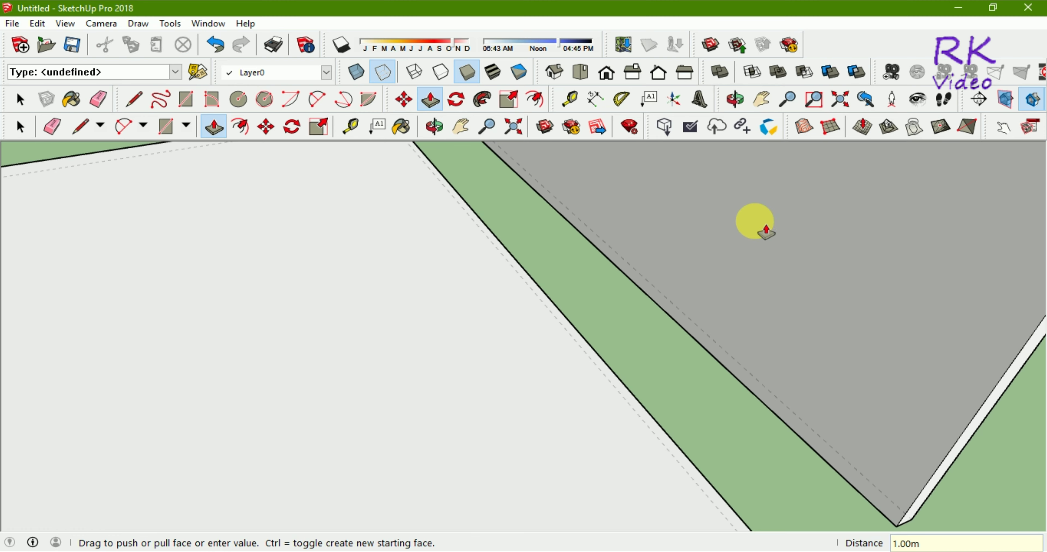
Raise the lower bar into a 1 m tall panel
{"action": "scroll", "coordinate": [766, 230], "scroll_direction": "down", "scroll_amount": 3}
{"action": "scroll", "coordinate": [561, 218], "scroll_direction": "down", "scroll_amount": 2}
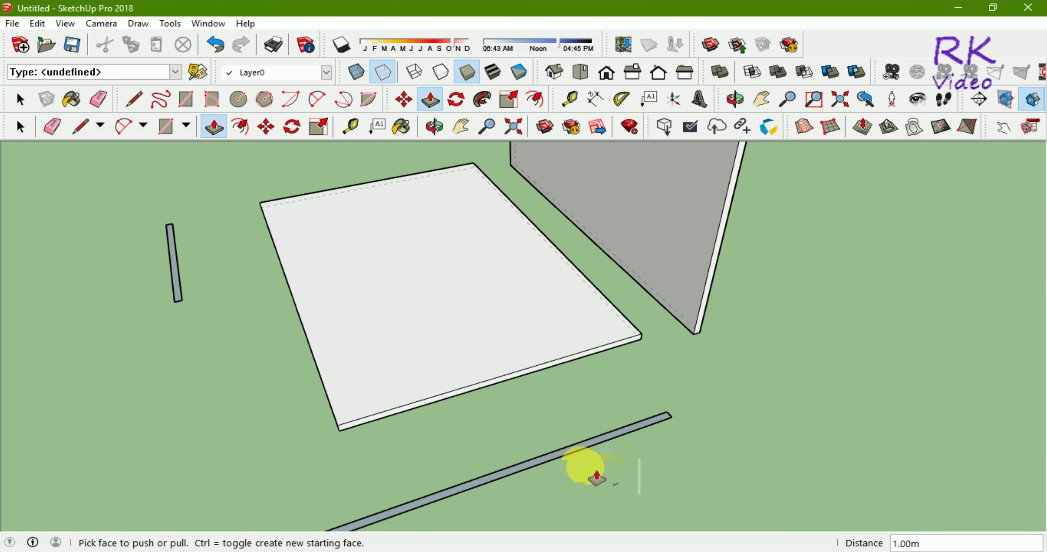
{"action": "scroll", "coordinate": [585, 463], "scroll_direction": "up", "scroll_amount": 1}
{"action": "scroll", "coordinate": [585, 461], "scroll_direction": "up", "scroll_amount": 2}
{"action": "left_click", "coordinate": [583, 440]}
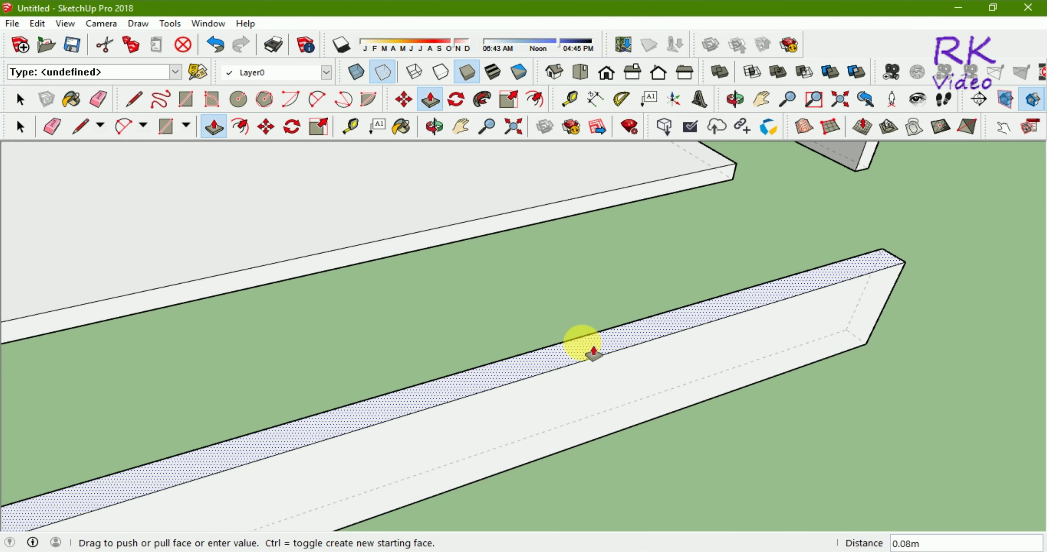
{"action": "type", "text": "1"}
{"action": "key", "text": "Return"}
Orbit the model and pull the thin bar up to 0.98 m
{"action": "scroll", "coordinate": [593, 353], "scroll_direction": "down", "scroll_amount": 2}
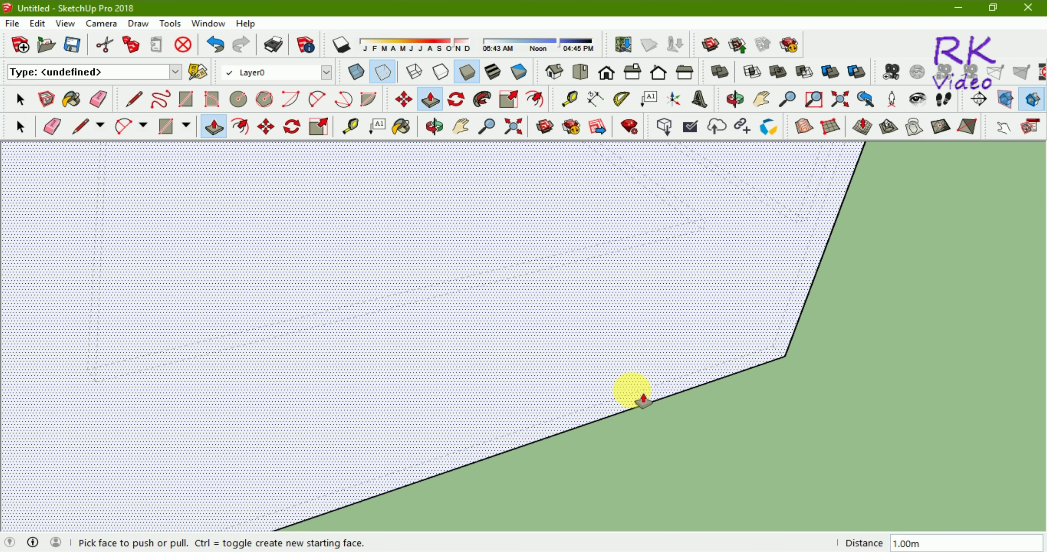
{"action": "scroll", "coordinate": [631, 396], "scroll_direction": "down", "scroll_amount": 3}
{"action": "scroll", "coordinate": [677, 414], "scroll_direction": "down", "scroll_amount": 3}
{"action": "scroll", "coordinate": [701, 414], "scroll_direction": "down", "scroll_amount": 1}
{"action": "middle_click_drag", "start_coordinate": [493, 450], "coordinate": [811, 455]}
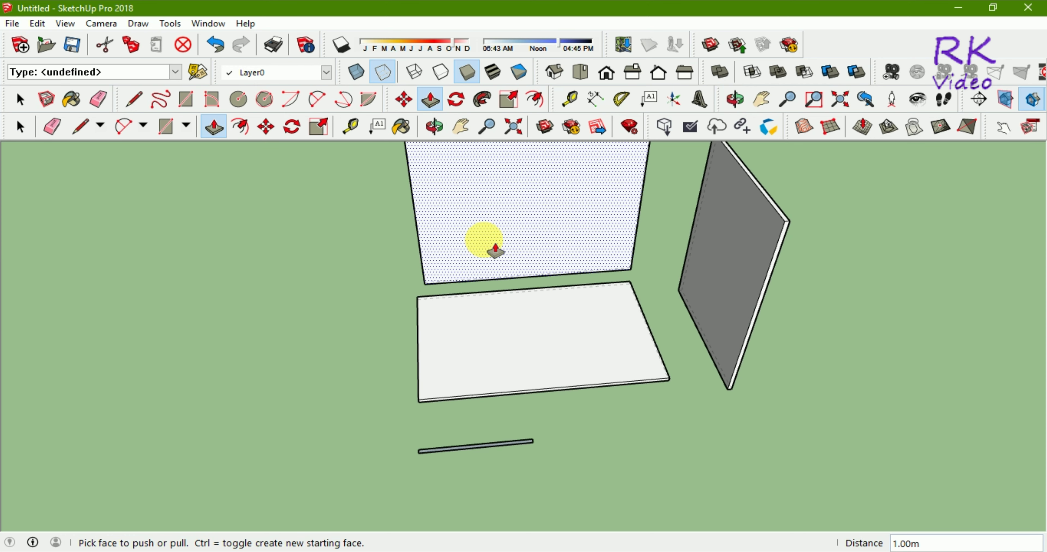
{"action": "scroll", "coordinate": [421, 444], "scroll_direction": "up", "scroll_amount": 2}
{"action": "scroll", "coordinate": [421, 444], "scroll_direction": "up", "scroll_amount": 1}
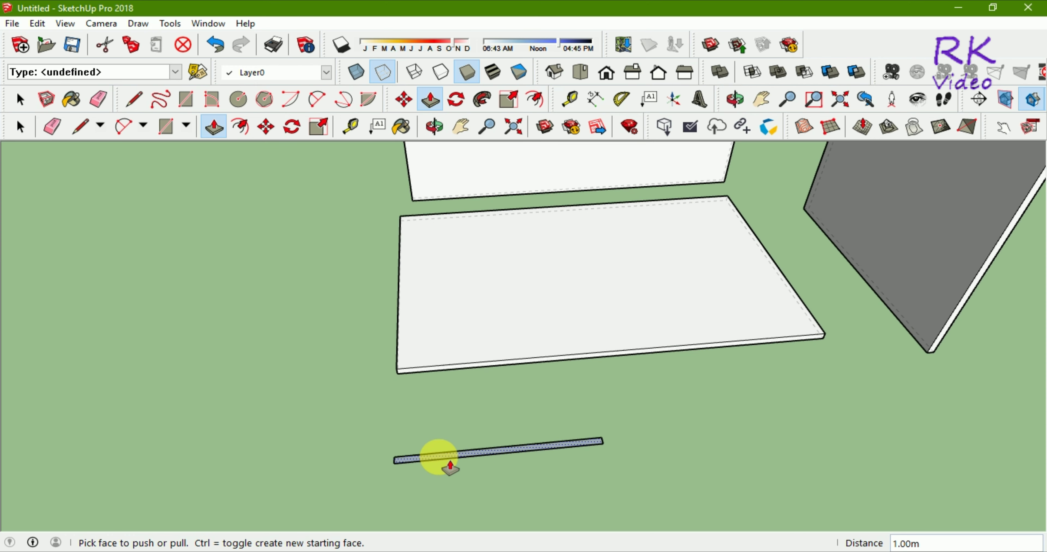
{"action": "scroll", "coordinate": [443, 461], "scroll_direction": "up", "scroll_amount": 2}
{"action": "scroll", "coordinate": [450, 467], "scroll_direction": "up", "scroll_amount": 2}
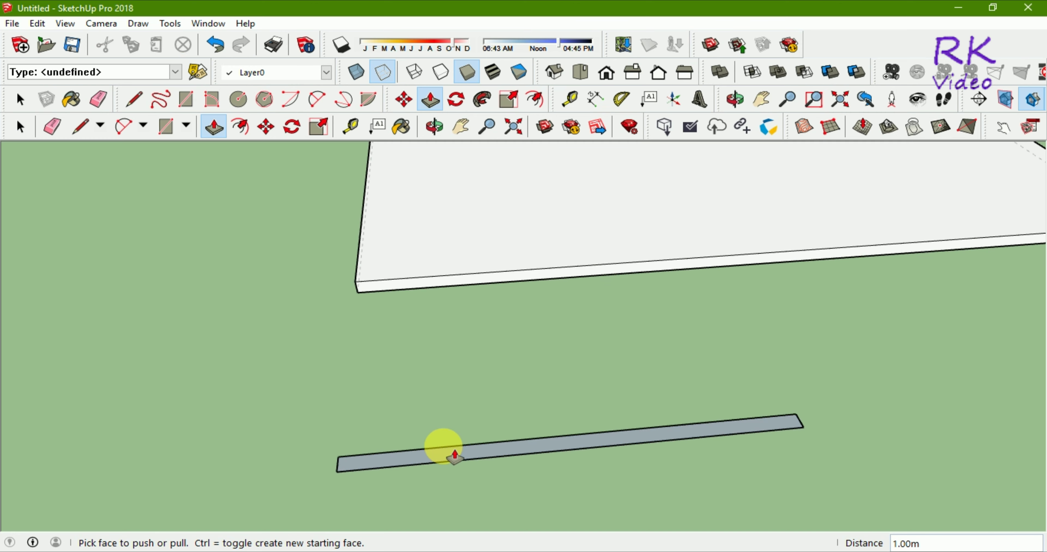
{"action": "mouse_move", "coordinate": [443, 461]}
{"action": "left_mouse_down"}
{"action": "mouse_move", "coordinate": [428, 368]}
{"action": "mouse_move", "coordinate": [442, 347]}
{"action": "left_mouse_up"}
{"action": "type", "text": "0.98"}
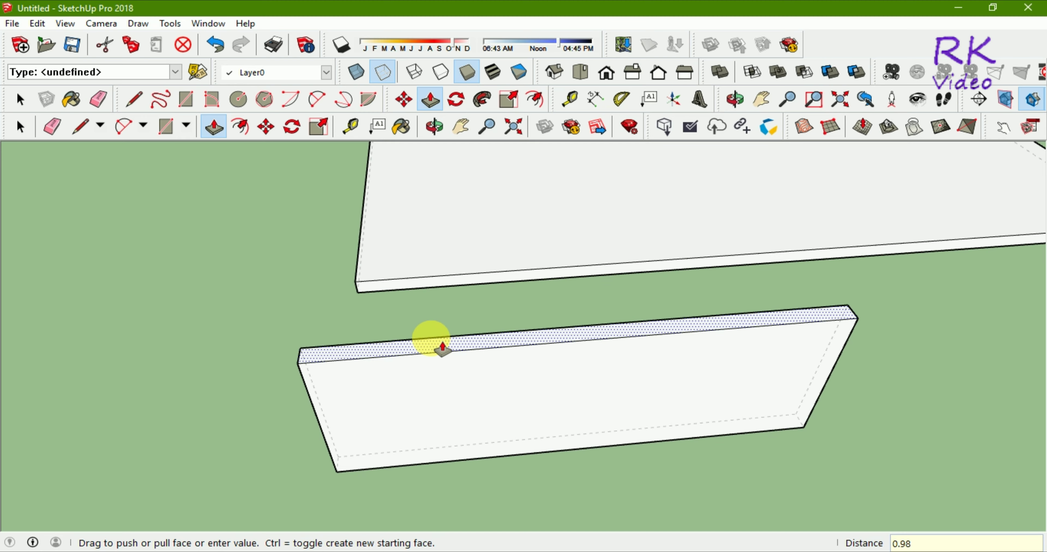
{"action": "type", "text": "m"}
{"action": "key", "text": "Return"}
{"action": "scroll", "coordinate": [442, 349], "scroll_direction": "down", "scroll_amount": 3}
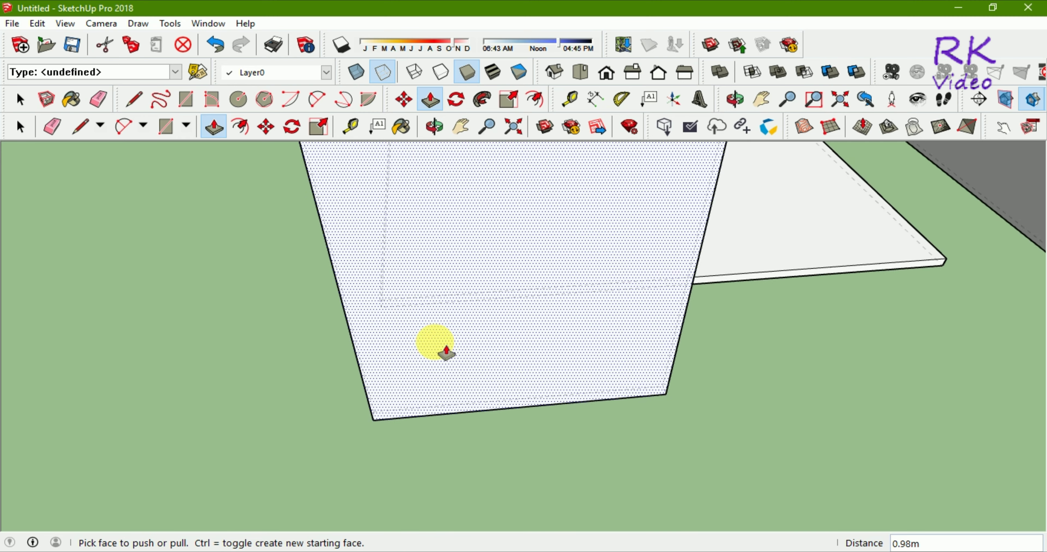
{"action": "scroll", "coordinate": [502, 425], "scroll_direction": "down", "scroll_amount": 3}
{"action": "scroll", "coordinate": [508, 429], "scroll_direction": "down", "scroll_amount": 2}
{"action": "scroll", "coordinate": [515, 431], "scroll_direction": "down", "scroll_amount": 2}
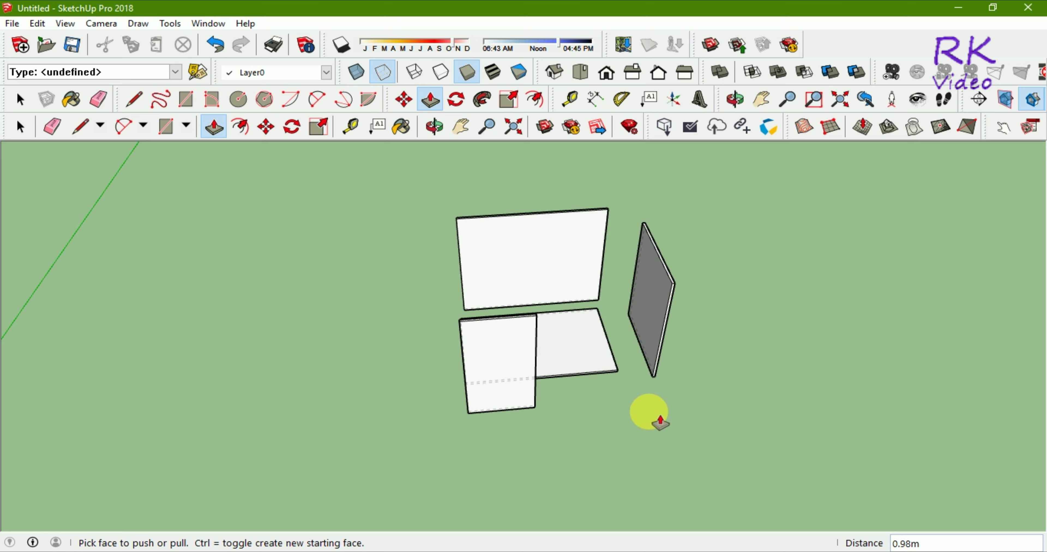
In Top view, window-select the white base board and make it a group via Edit > Make Group
{"action": "key", "text": "ctrl+z"}
{"action": "scroll", "coordinate": [528, 289], "scroll_direction": "up", "scroll_amount": 5}
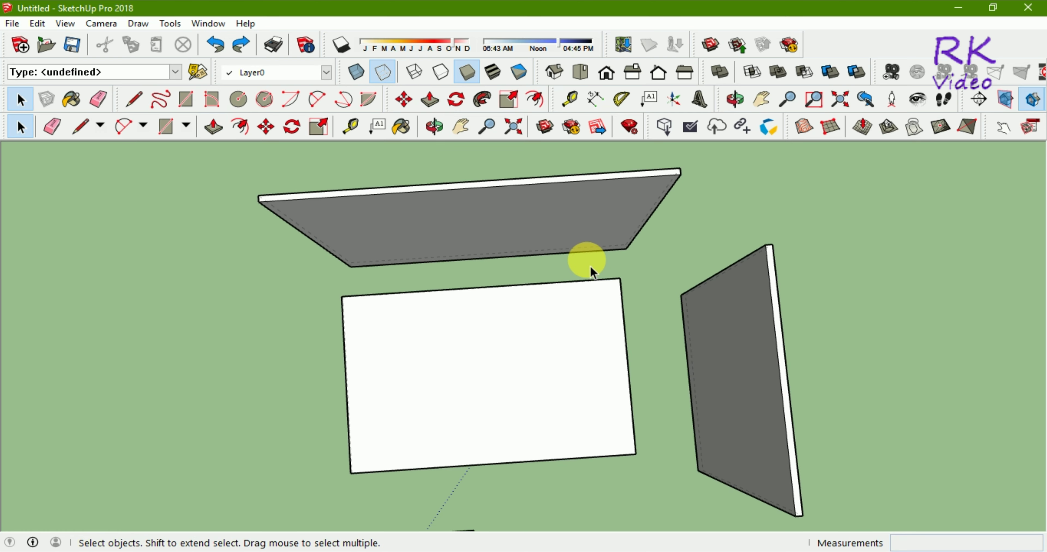
{"action": "left_click", "coordinate": [579, 73]}
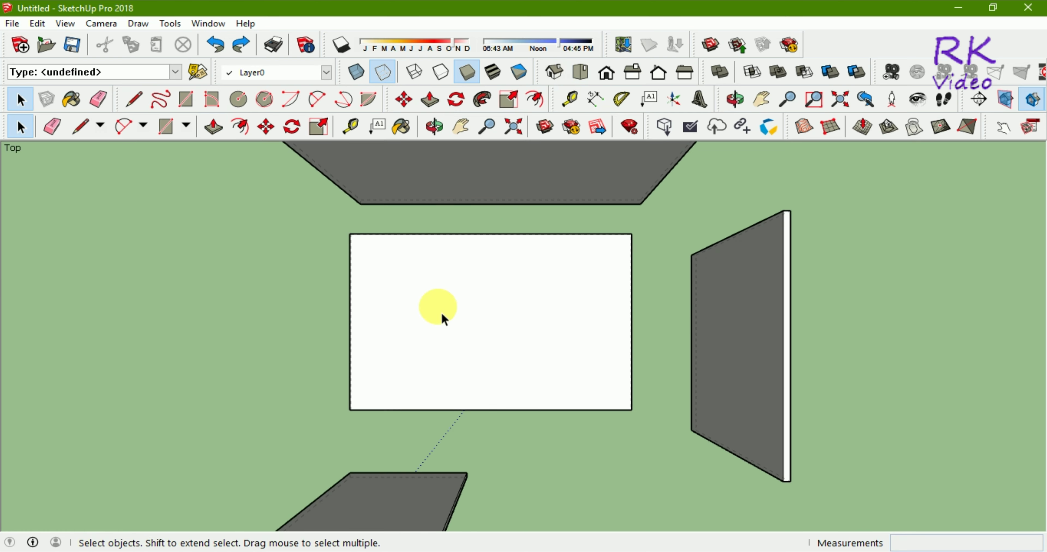
{"action": "mouse_move", "coordinate": [303, 228]}
{"action": "left_mouse_down"}
{"action": "mouse_move", "coordinate": [503, 388]}
{"action": "mouse_move", "coordinate": [655, 437]}
{"action": "left_mouse_up"}
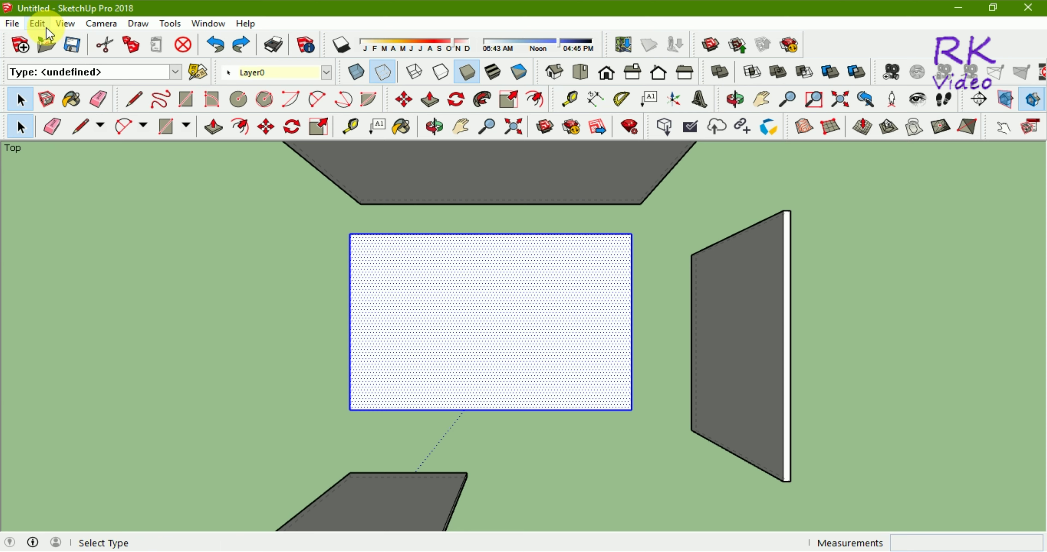
{"action": "left_click", "coordinate": [257, 306]}
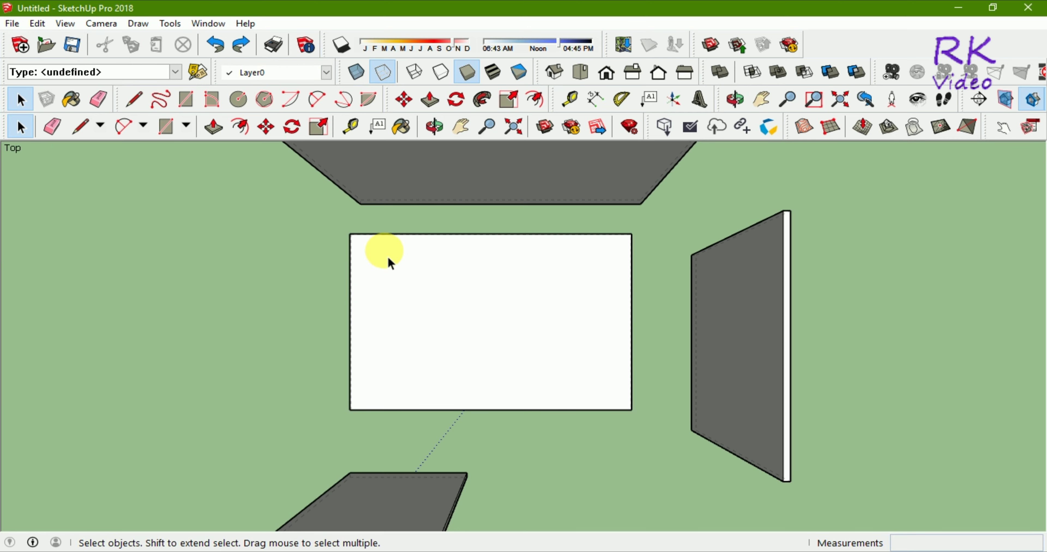
{"action": "left_click", "coordinate": [390, 293]}
{"action": "left_click", "coordinate": [316, 240]}
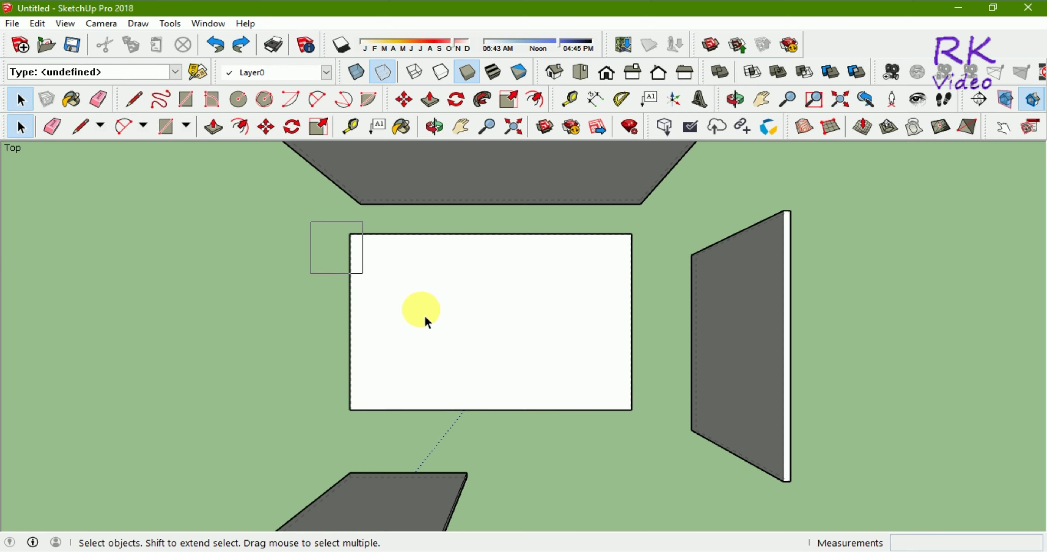
{"action": "left_click_drag", "start_coordinate": [425, 317], "coordinate": [664, 452]}
{"action": "left_click", "coordinate": [37, 23]}
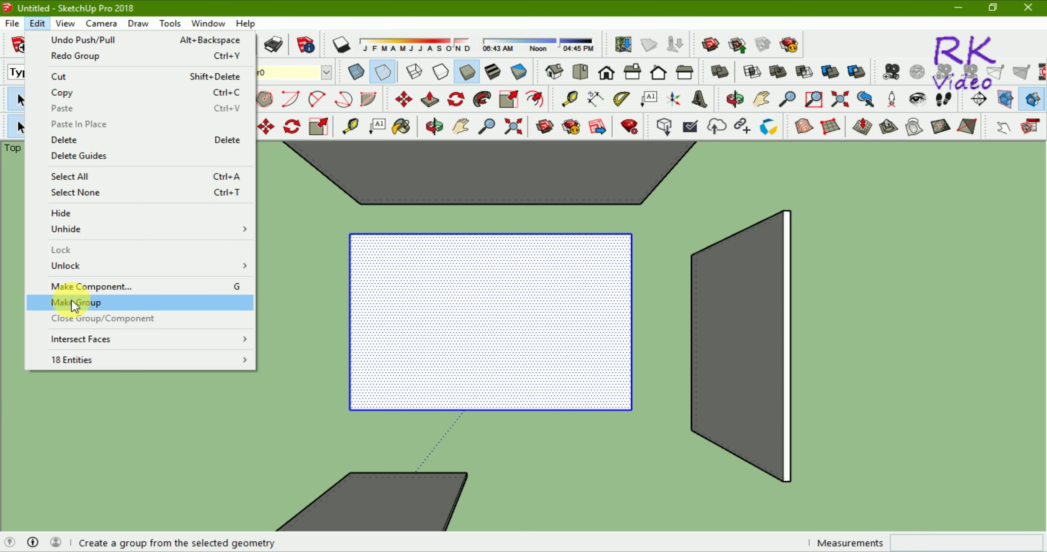
{"action": "left_click", "coordinate": [75, 302]}
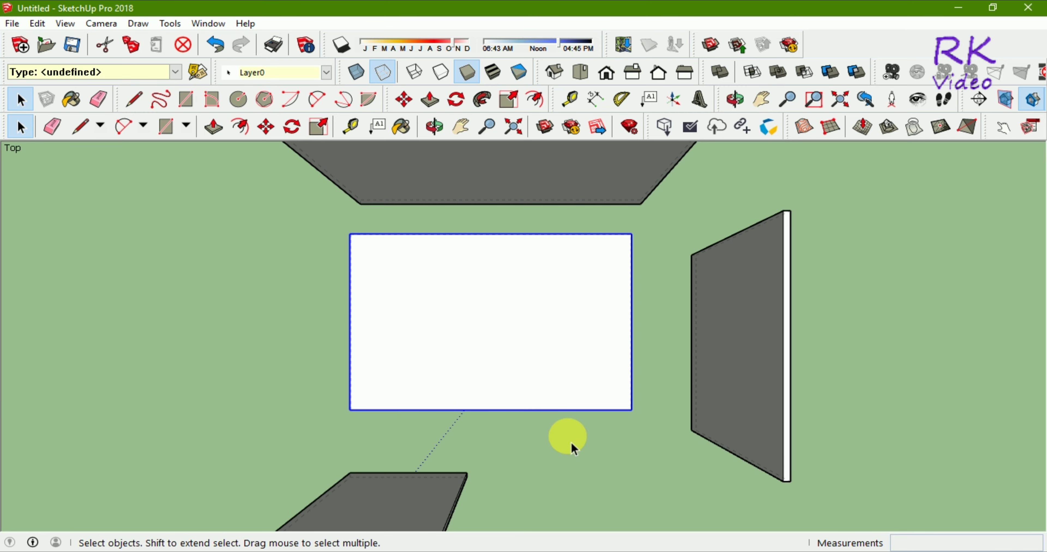
{"action": "scroll", "coordinate": [463, 321], "scroll_direction": "down", "scroll_amount": 3}
{"action": "left_click", "coordinate": [494, 439]}
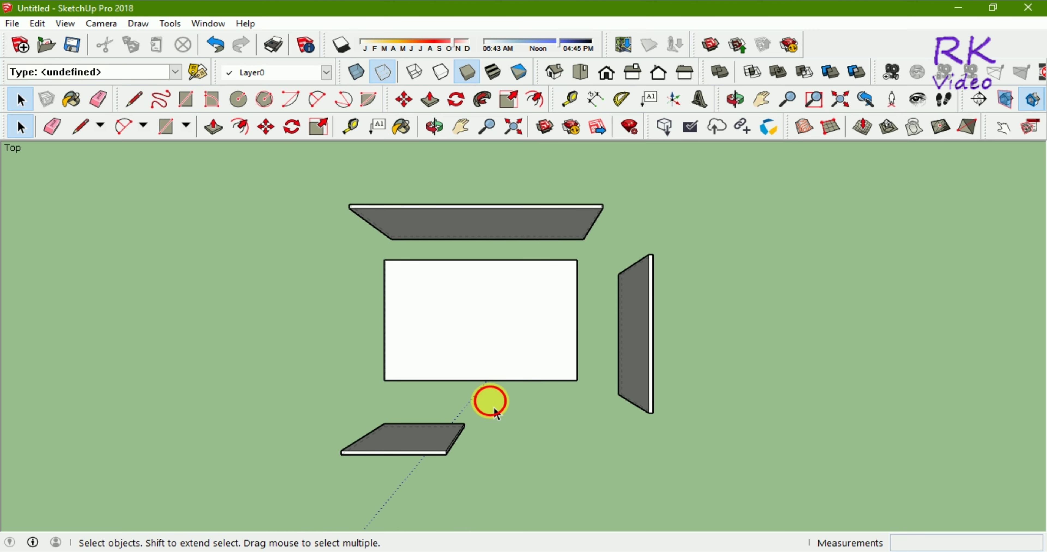
Group the small lower slab, then orbit and undo an accidental move
{"action": "left_click_drag", "start_coordinate": [298, 490], "coordinate": [325, 488]}
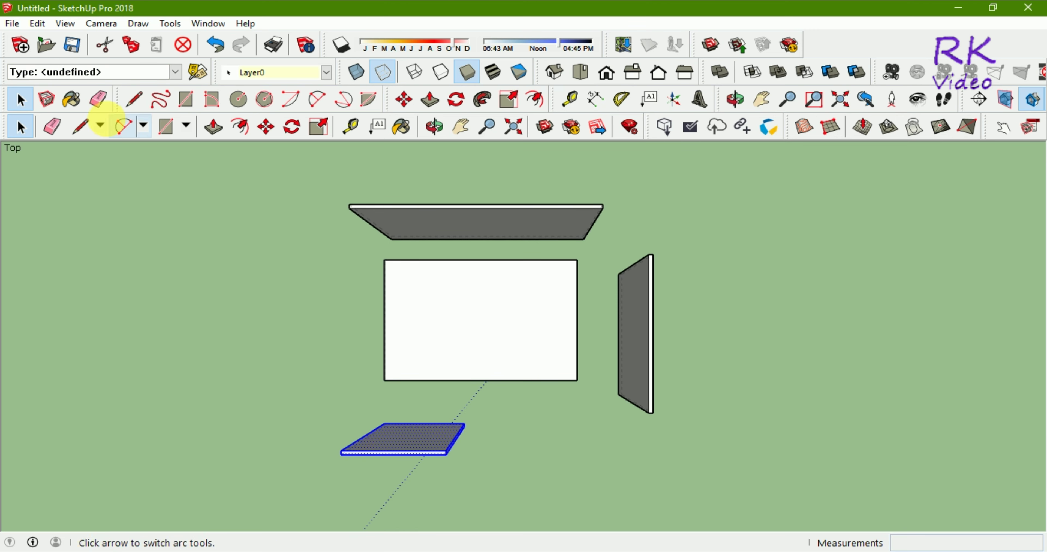
{"action": "left_click", "coordinate": [34, 23]}
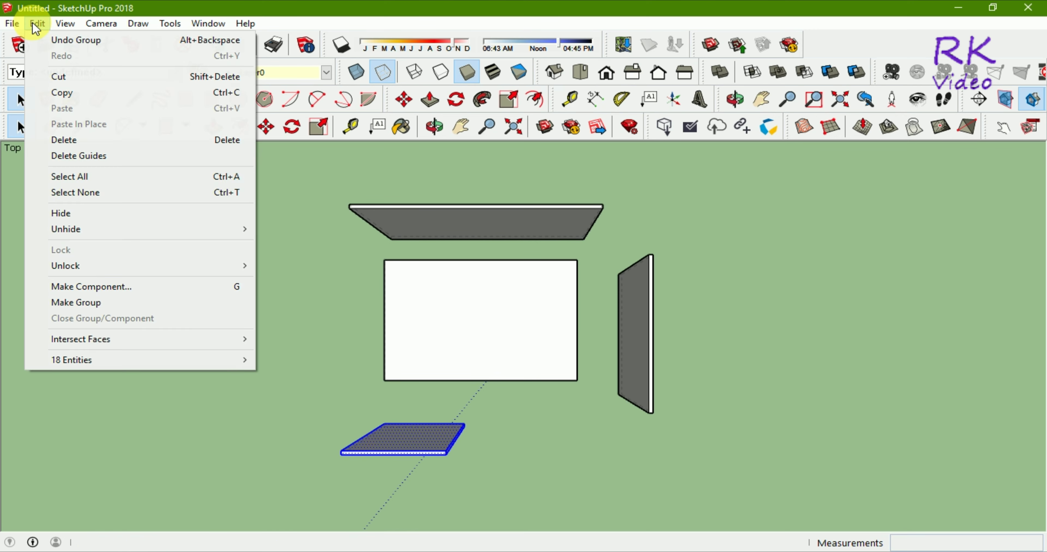
{"action": "left_click", "coordinate": [75, 303]}
{"action": "left_click", "coordinate": [547, 465]}
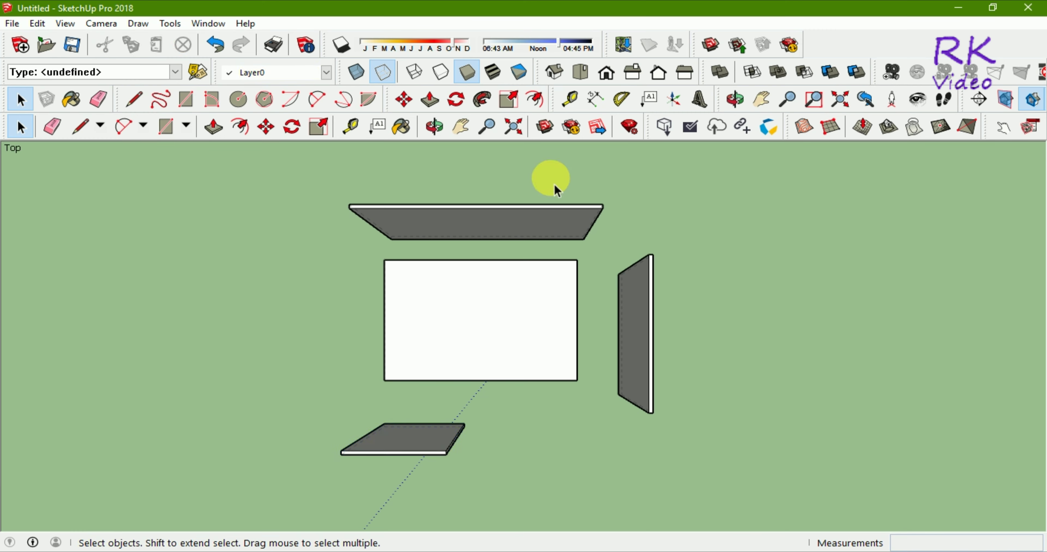
{"action": "scroll", "coordinate": [547, 178], "scroll_direction": "up", "scroll_amount": 1}
{"action": "scroll", "coordinate": [325, 262], "scroll_direction": "up", "scroll_amount": 2}
{"action": "scroll", "coordinate": [503, 300], "scroll_direction": "down", "scroll_amount": 1}
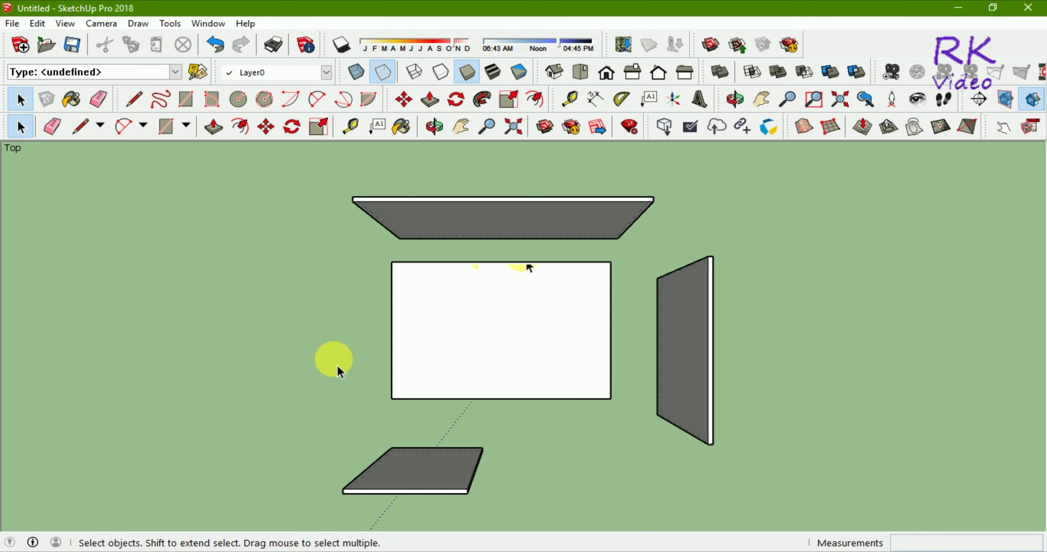
{"action": "mouse_move", "coordinate": [339, 369]}
{"action": "middle_mouse_down"}
{"action": "mouse_move", "coordinate": [479, 380]}
{"action": "mouse_move", "coordinate": [502, 234]}
{"action": "mouse_move", "coordinate": [296, 167]}
{"action": "mouse_move", "coordinate": [187, 180]}
{"action": "middle_mouse_up"}
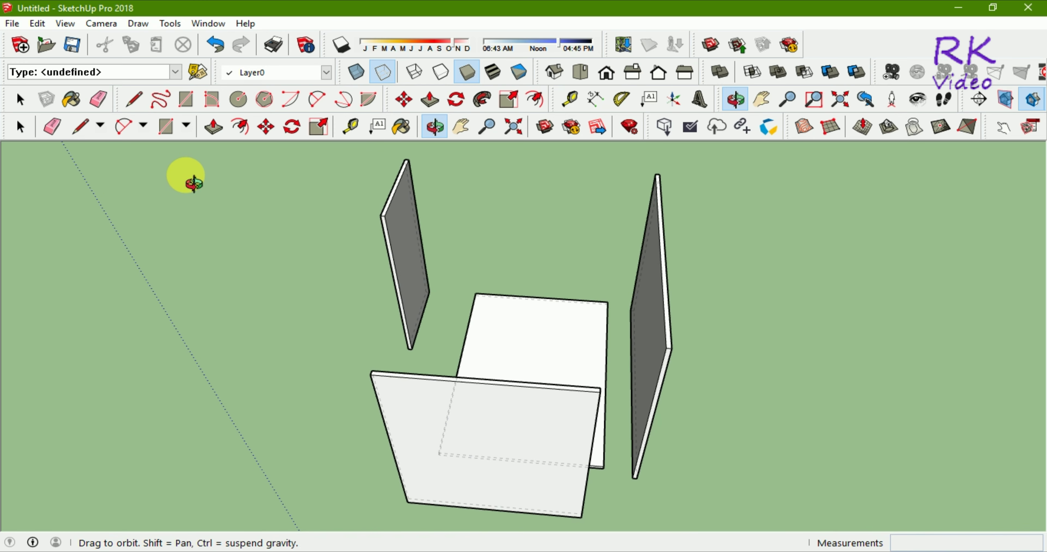
{"action": "middle_click_drag", "start_coordinate": [735, 446], "coordinate": [701, 463]}
{"action": "key", "text": "ctrl+z"}
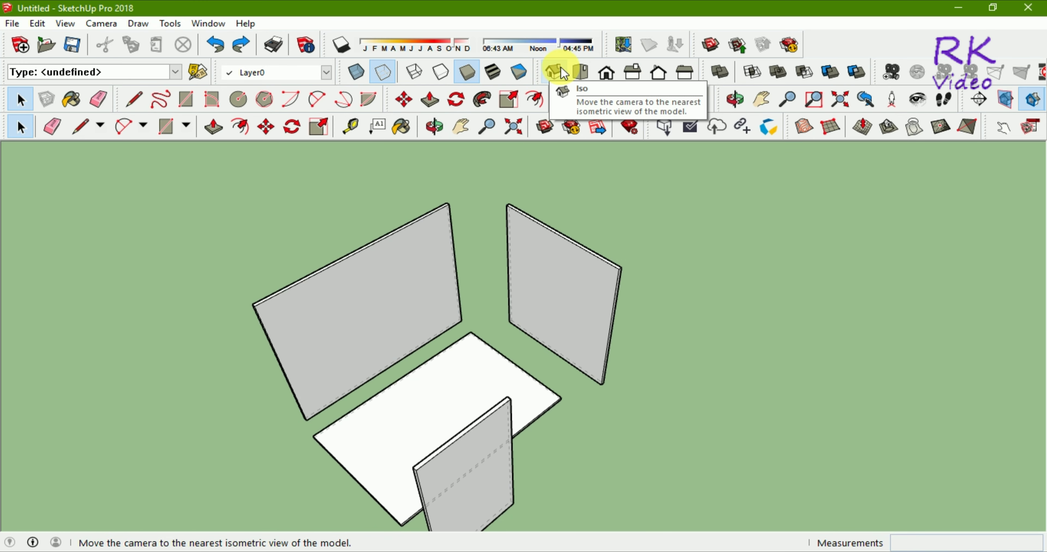
In Top view, window-select the top grey panel and make it a group
{"action": "left_click", "coordinate": [580, 72]}
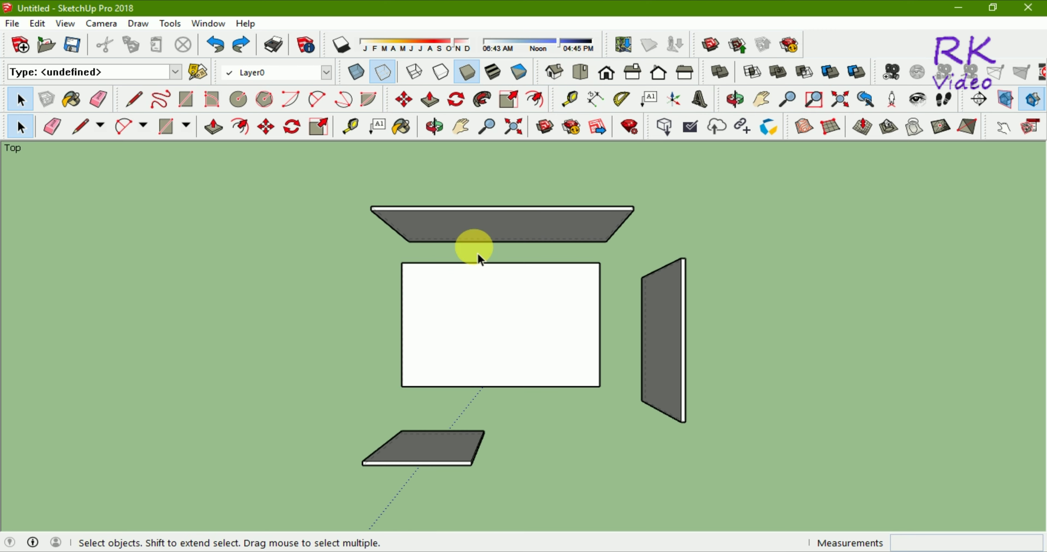
{"action": "left_click", "coordinate": [507, 210]}
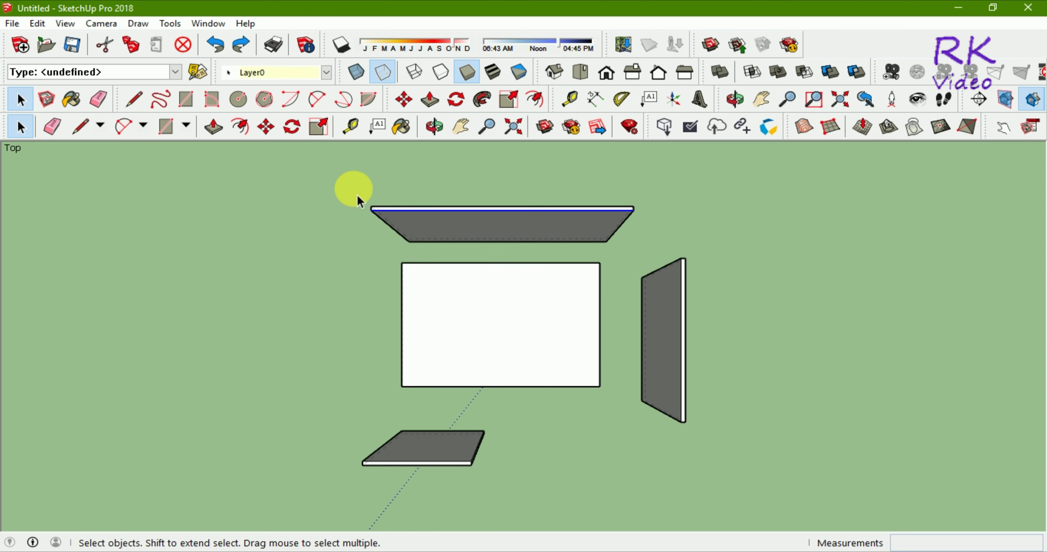
{"action": "left_click_drag", "start_coordinate": [340, 179], "coordinate": [661, 264]}
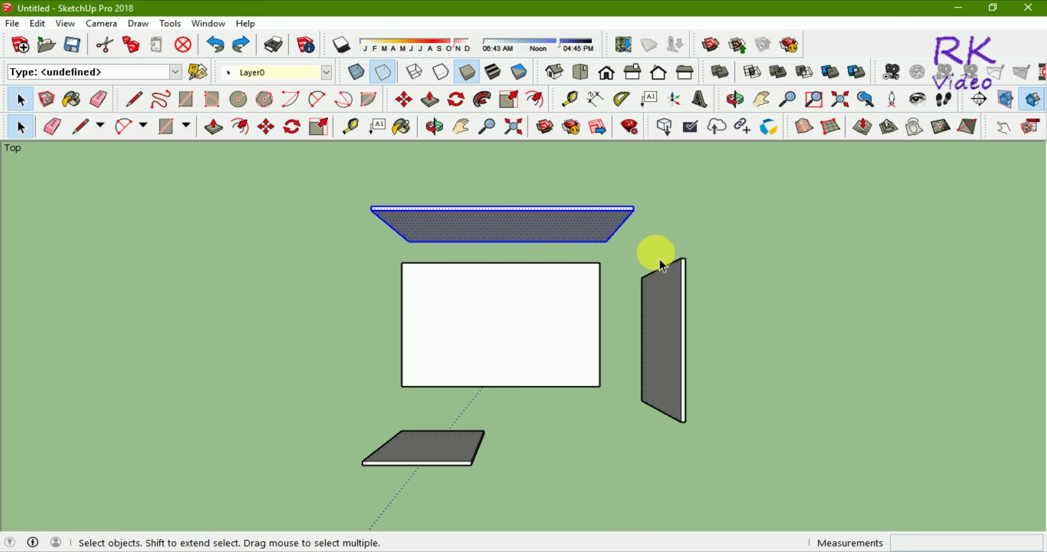
{"action": "left_click", "coordinate": [37, 23]}
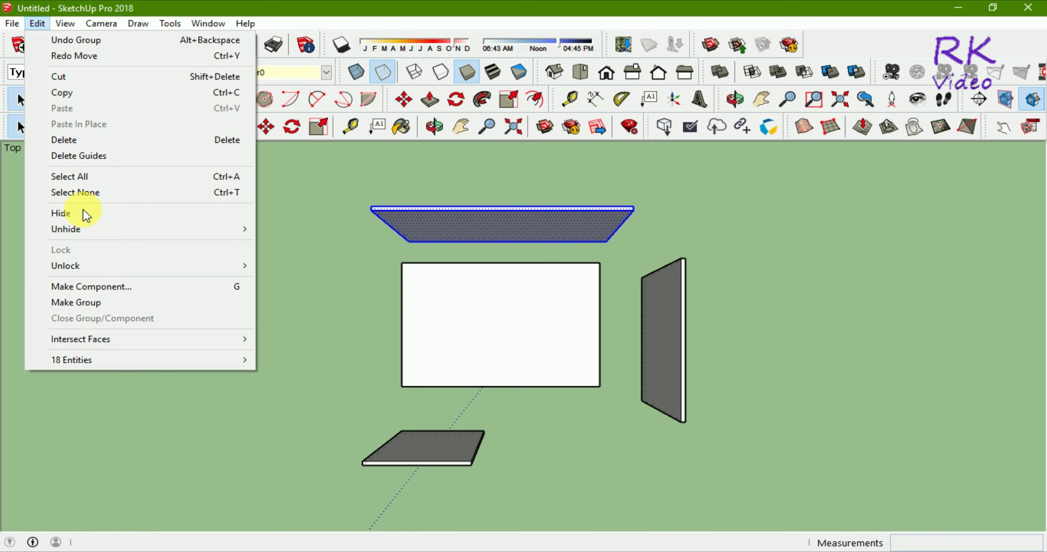
{"action": "left_click", "coordinate": [79, 304]}
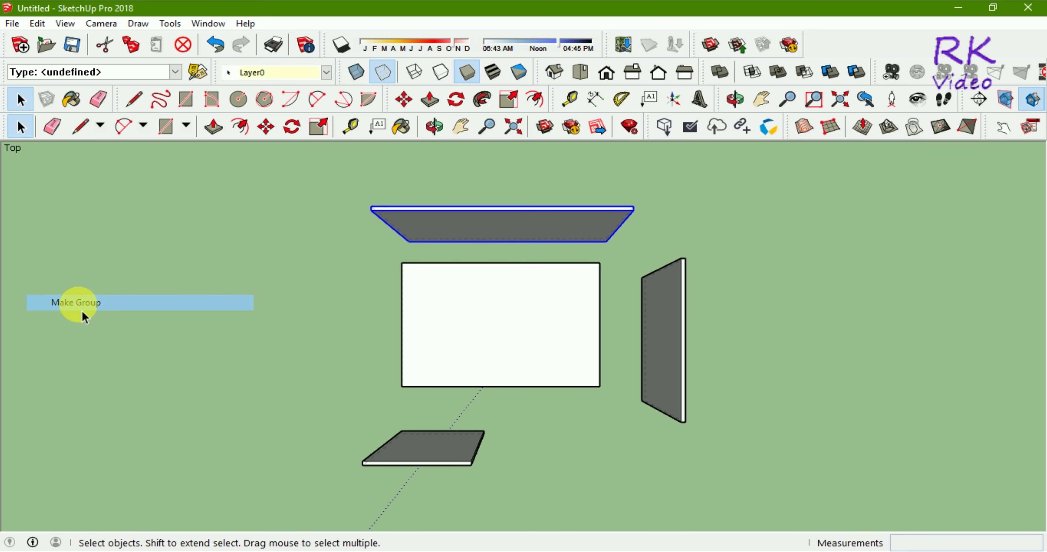
{"action": "left_click", "coordinate": [612, 247]}
{"action": "left_click", "coordinate": [608, 244]}
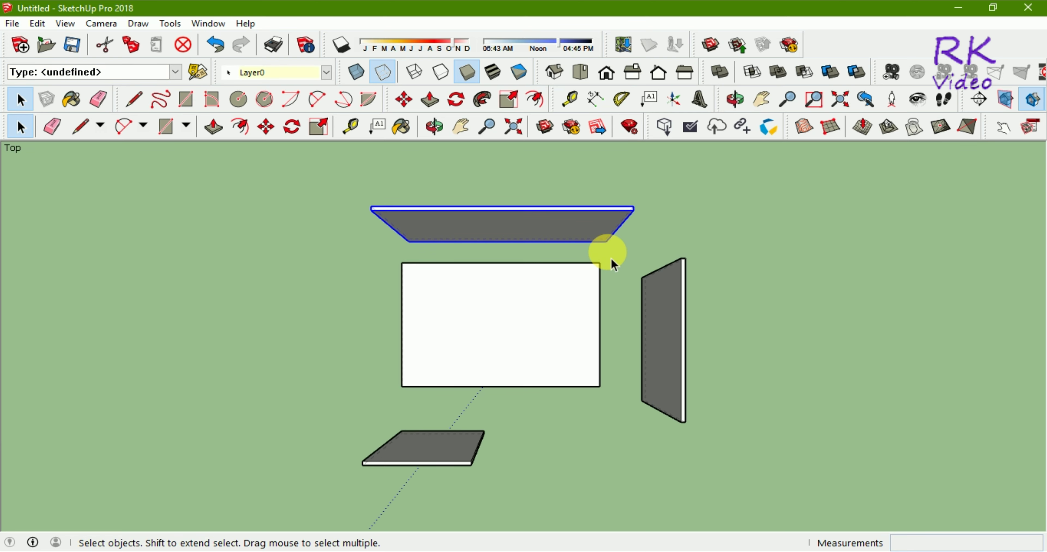
Start the Move tool and orbit until the panels show upright
{"action": "key", "text": "m"}
{"action": "scroll", "coordinate": [406, 266], "scroll_direction": "up", "scroll_amount": 2}
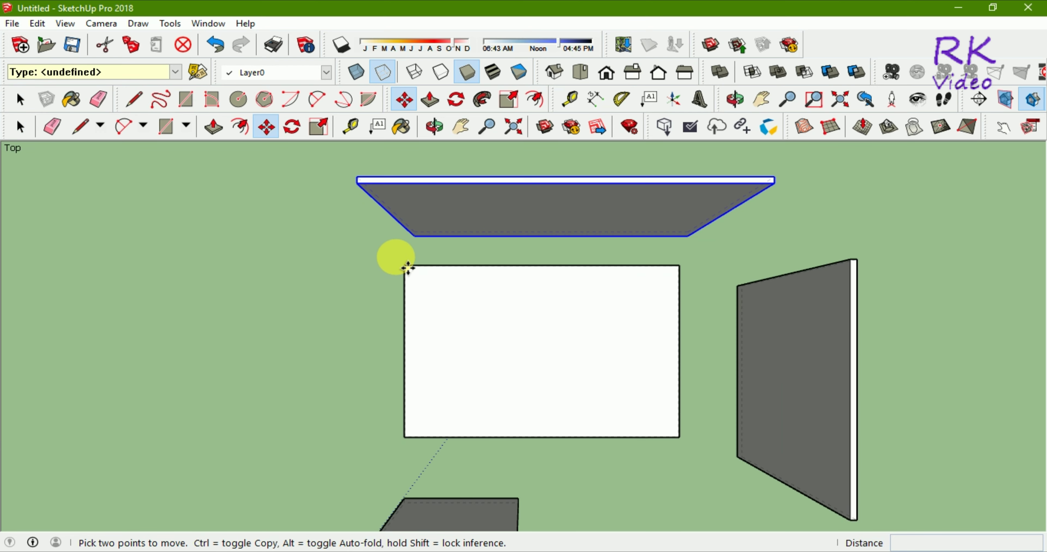
{"action": "scroll", "coordinate": [408, 268], "scroll_direction": "up", "scroll_amount": 2}
{"action": "scroll", "coordinate": [496, 236], "scroll_direction": "down", "scroll_amount": 2}
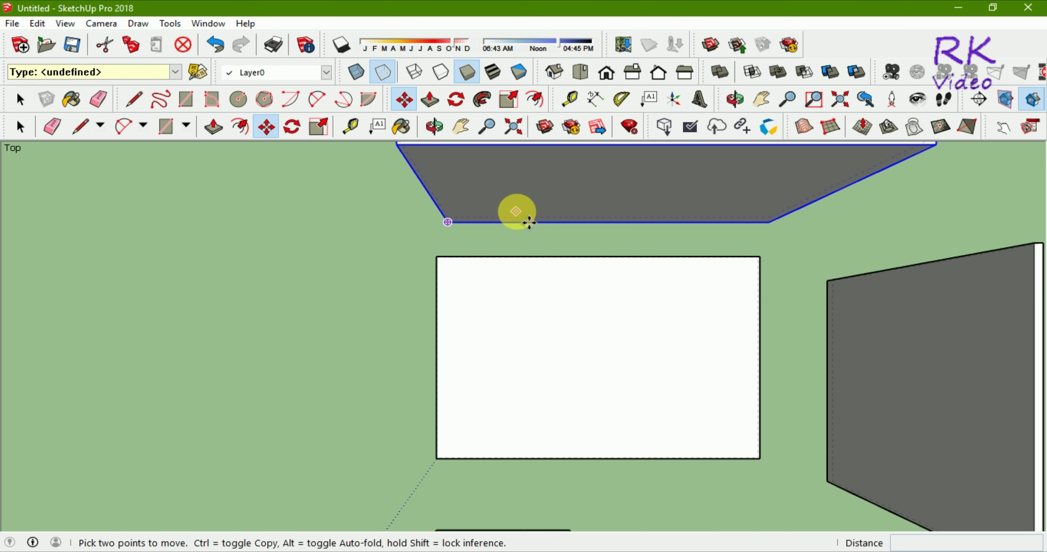
{"action": "scroll", "coordinate": [526, 222], "scroll_direction": "down", "scroll_amount": 2}
{"action": "scroll", "coordinate": [524, 276], "scroll_direction": "down", "scroll_amount": 2}
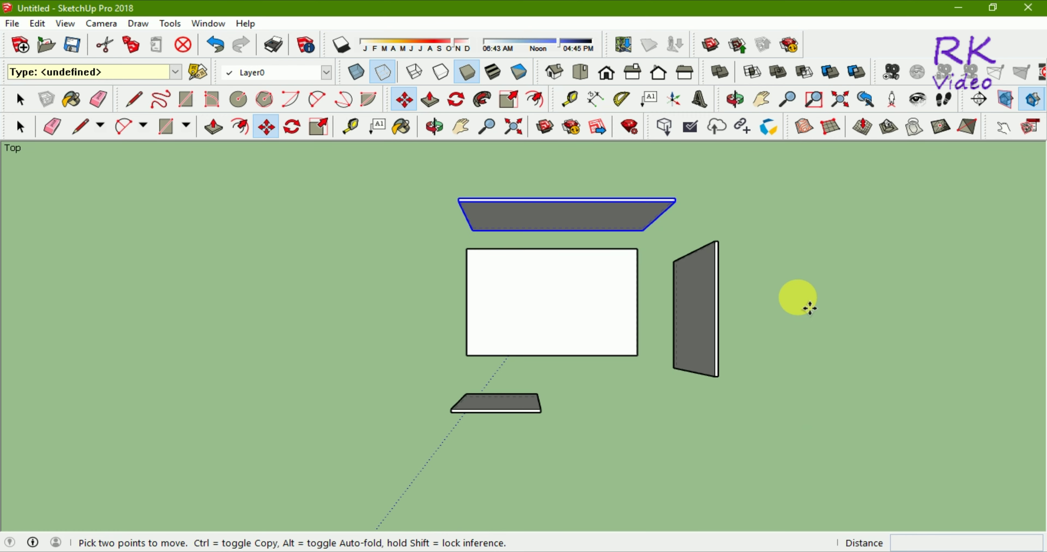
{"action": "mouse_move", "coordinate": [806, 306]}
{"action": "middle_mouse_down"}
{"action": "mouse_move", "coordinate": [592, 339]}
{"action": "mouse_move", "coordinate": [592, 223]}
{"action": "mouse_move", "coordinate": [528, 284]}
{"action": "middle_mouse_up"}
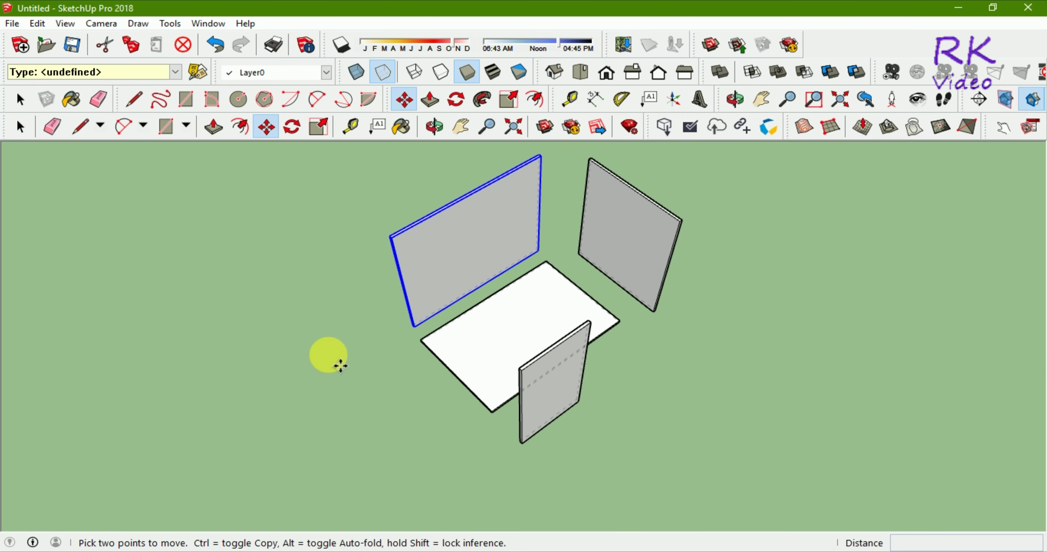
{"action": "mouse_move", "coordinate": [334, 357]}
{"action": "middle_mouse_down"}
{"action": "mouse_move", "coordinate": [502, 404]}
{"action": "mouse_move", "coordinate": [601, 294]}
{"action": "mouse_move", "coordinate": [463, 427]}
{"action": "middle_mouse_up"}
Move one upright panel by its bottom corner to the base board's corner
{"action": "scroll", "coordinate": [427, 444], "scroll_direction": "up", "scroll_amount": 3}
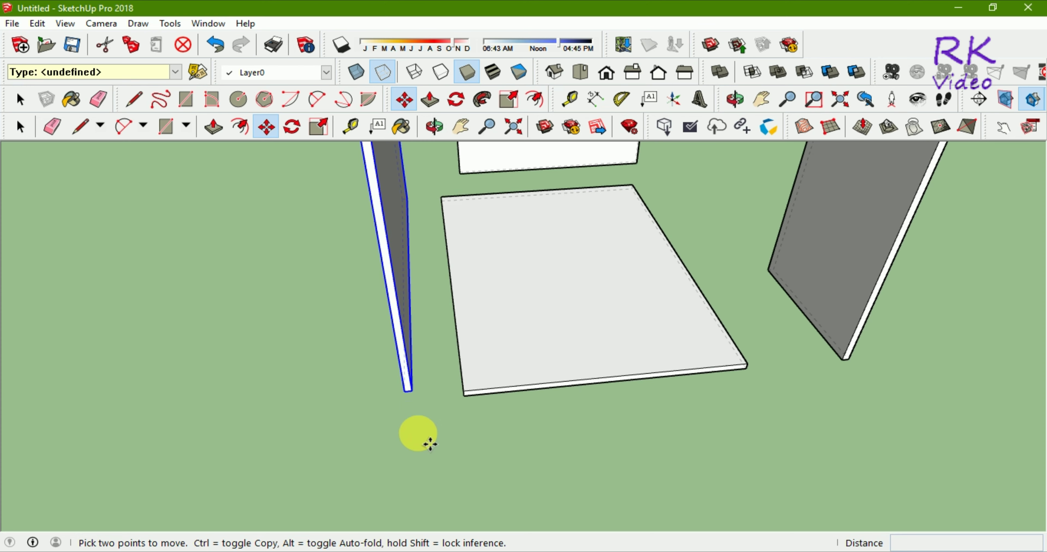
{"action": "scroll", "coordinate": [408, 405], "scroll_direction": "up", "scroll_amount": 1}
{"action": "scroll", "coordinate": [411, 405], "scroll_direction": "up", "scroll_amount": 1}
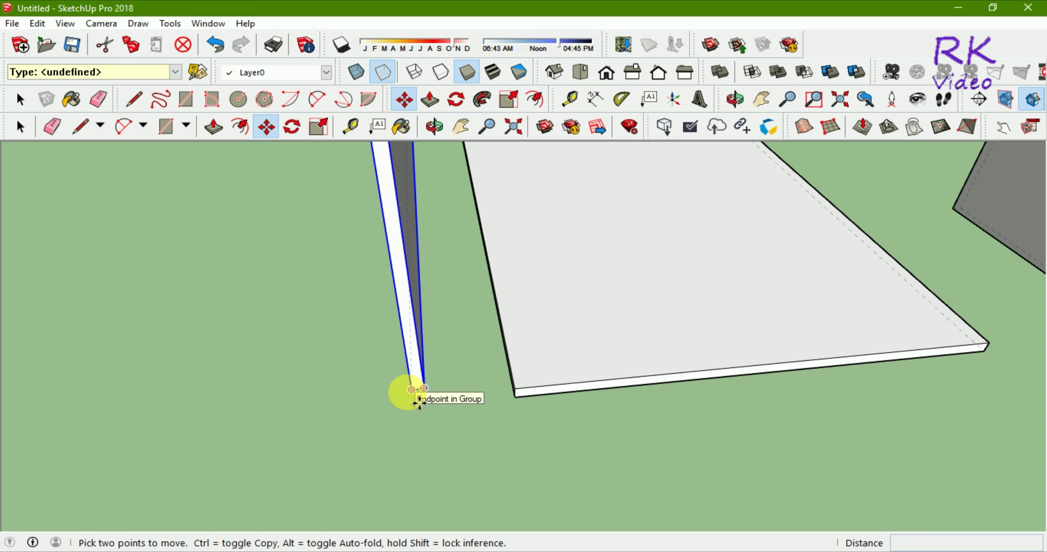
{"action": "scroll", "coordinate": [419, 404], "scroll_direction": "up", "scroll_amount": 1}
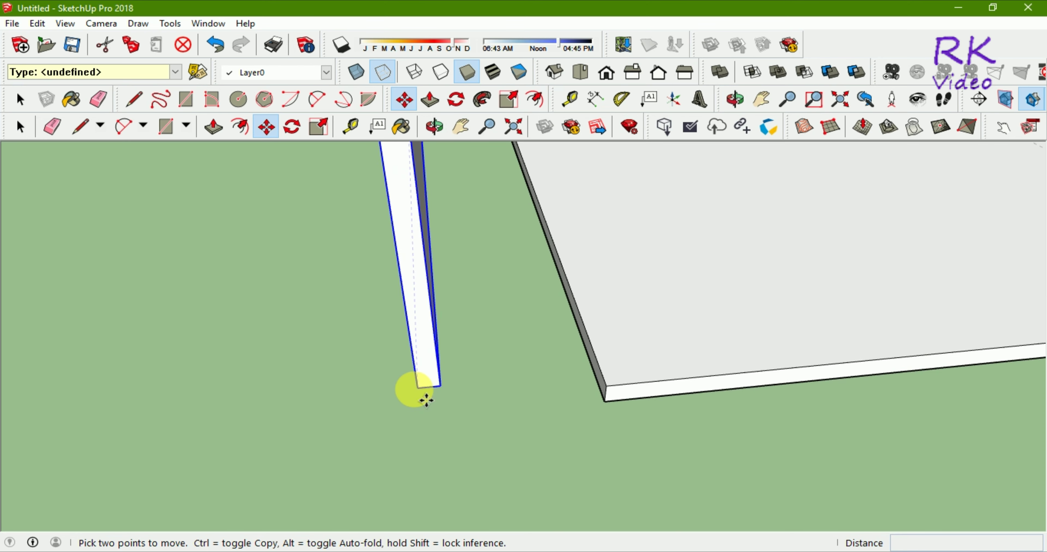
{"action": "left_click", "coordinate": [426, 401]}
{"action": "left_click", "coordinate": [610, 395]}
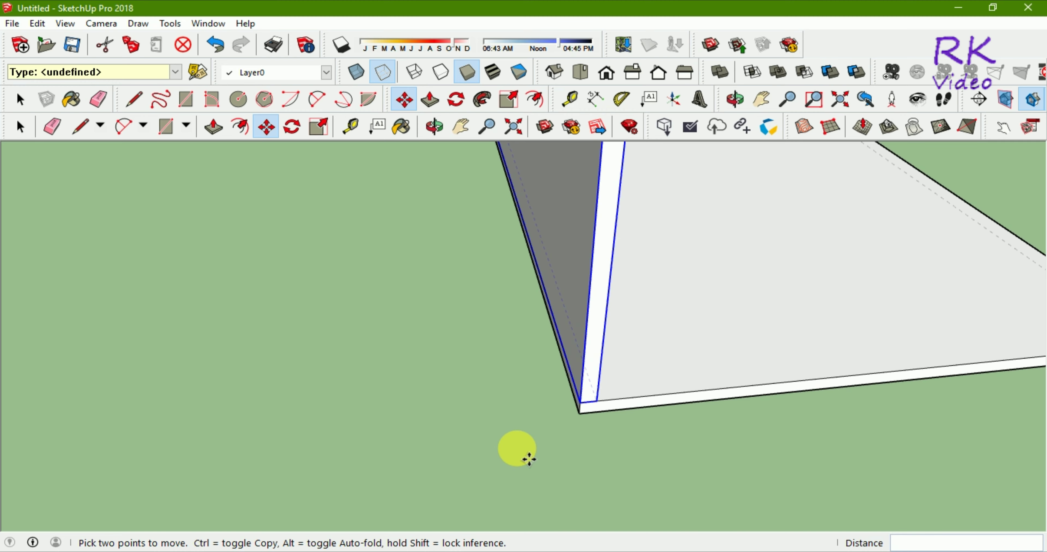
Orbit around the assembly, then look straight down from Top view
{"action": "scroll", "coordinate": [528, 459], "scroll_direction": "down", "scroll_amount": 2}
{"action": "scroll", "coordinate": [529, 459], "scroll_direction": "down", "scroll_amount": 2}
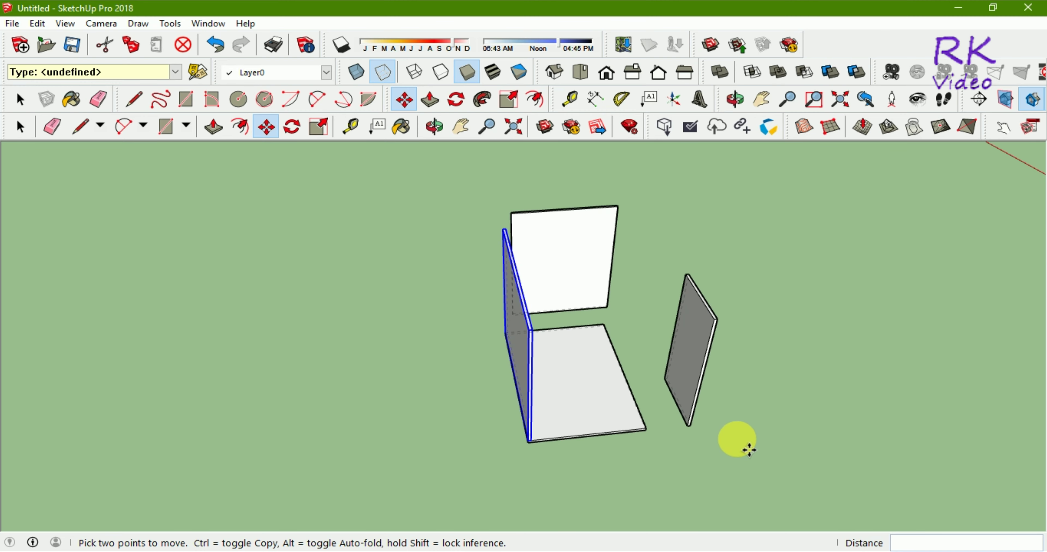
{"action": "middle_click_drag", "start_coordinate": [749, 450], "coordinate": [222, 462]}
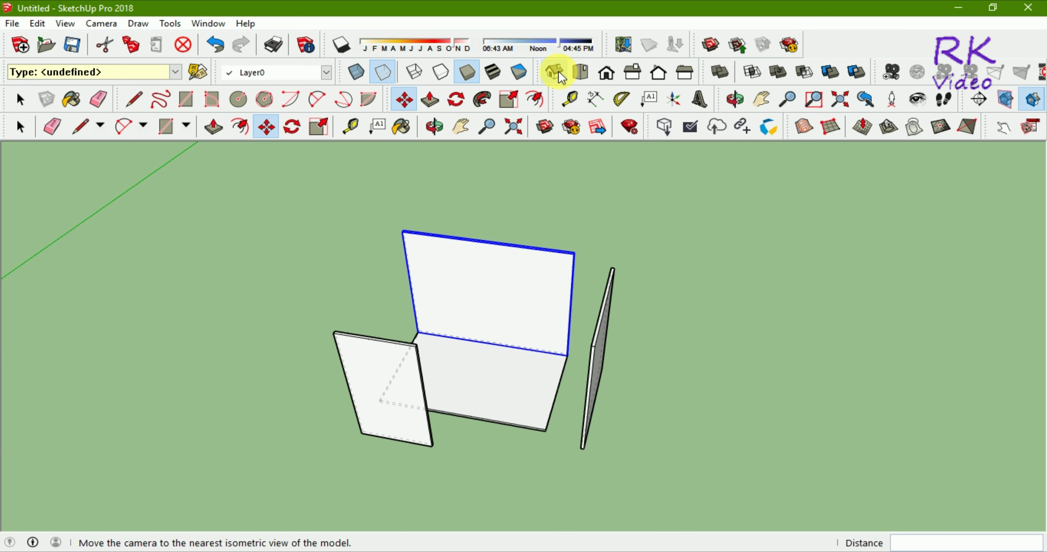
{"action": "left_click", "coordinate": [581, 72]}
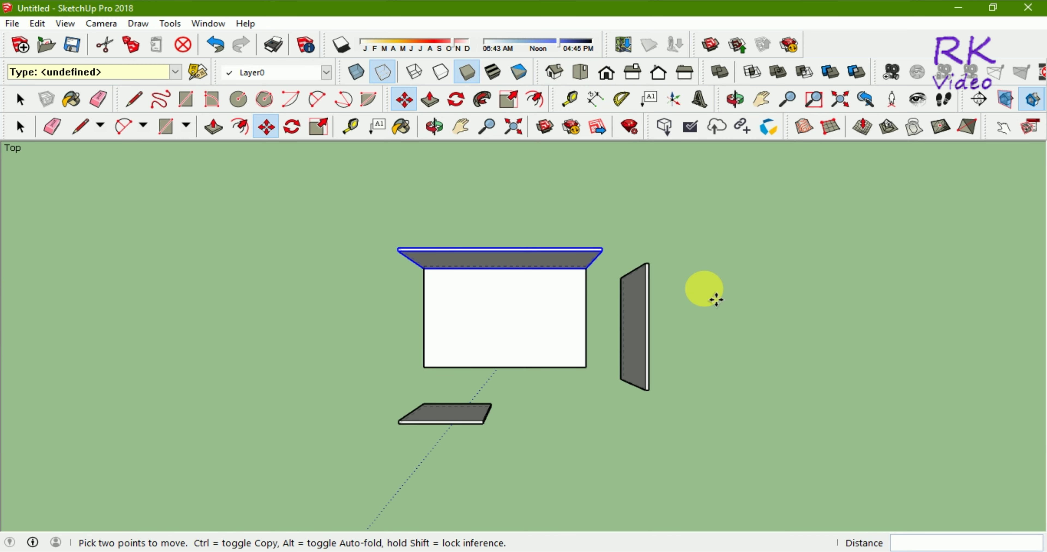
Window-select the loose vertical panel and group it with Edit > Make Group
{"action": "left_click", "coordinate": [20, 126]}
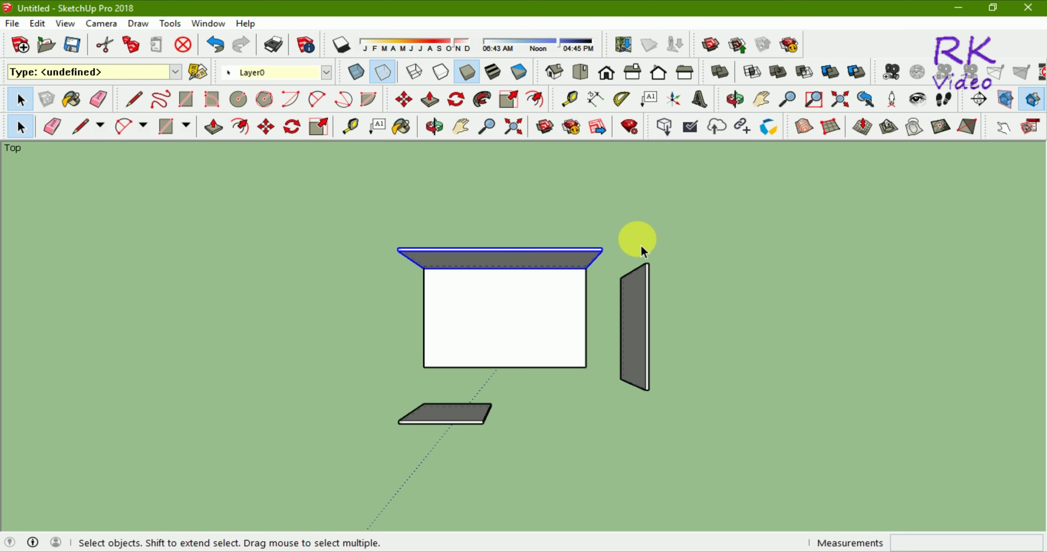
{"action": "left_click", "coordinate": [625, 260]}
{"action": "left_click_drag", "start_coordinate": [613, 254], "coordinate": [678, 452]}
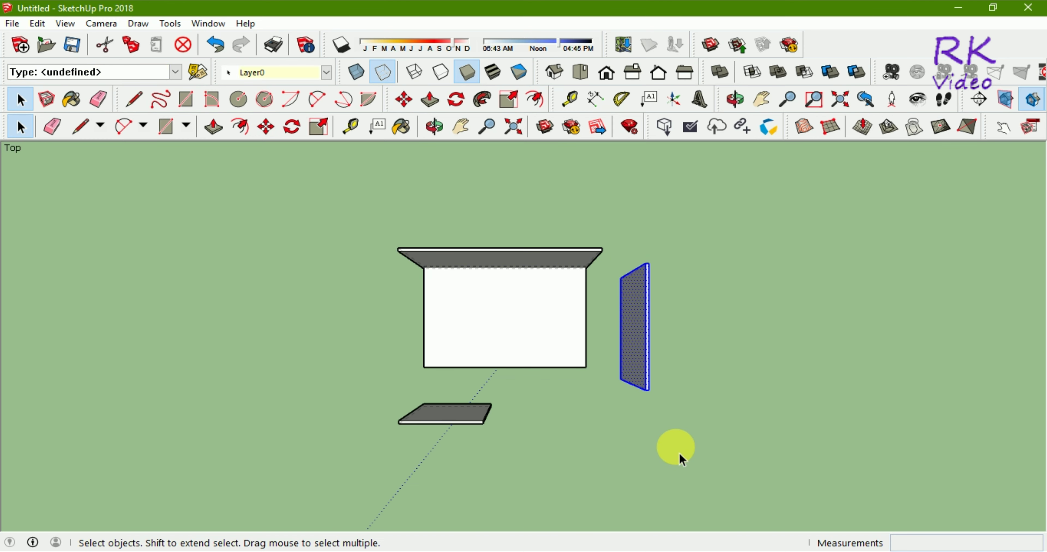
{"action": "left_click", "coordinate": [37, 23]}
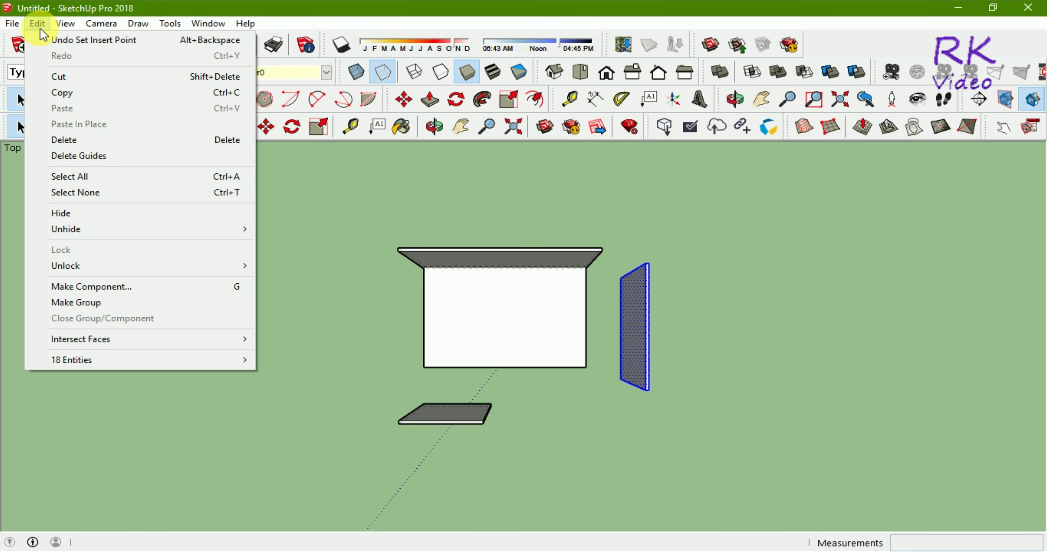
{"action": "left_click", "coordinate": [94, 303]}
Return to the Iso view of the cabinet
{"action": "scroll", "coordinate": [622, 396], "scroll_direction": "up", "scroll_amount": 2}
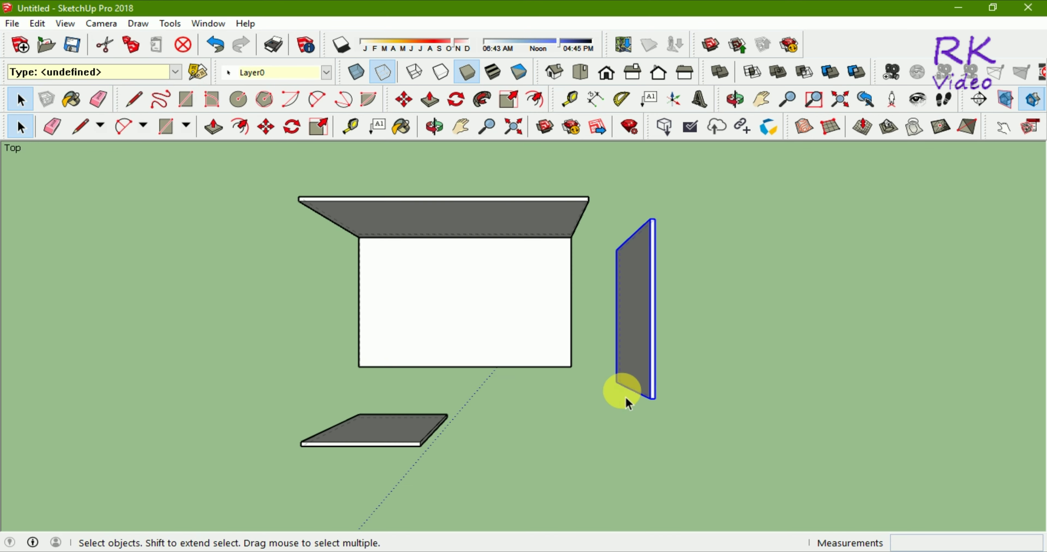
{"action": "scroll", "coordinate": [616, 410], "scroll_direction": "up", "scroll_amount": 2}
{"action": "scroll", "coordinate": [617, 410], "scroll_direction": "up", "scroll_amount": 2}
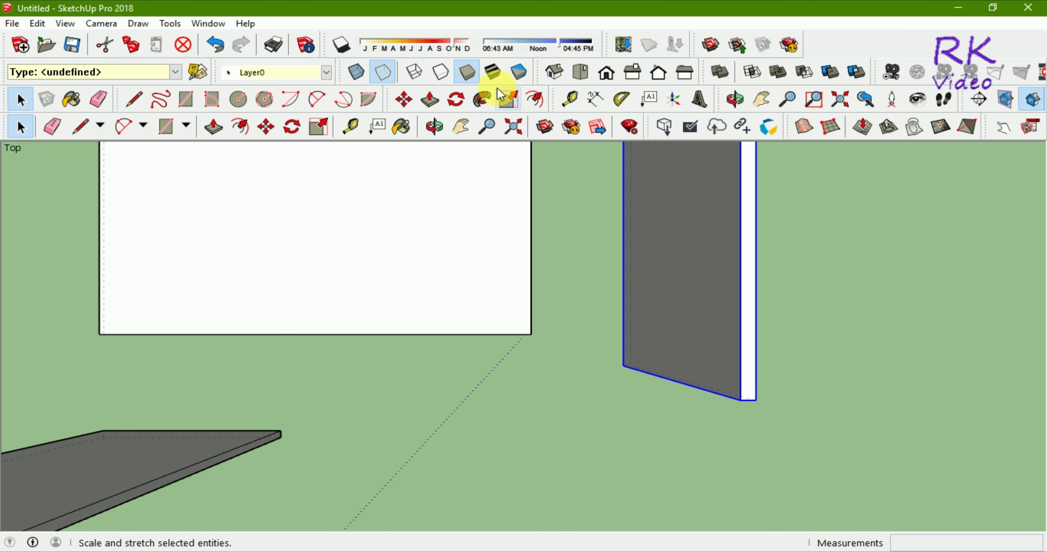
{"action": "left_click", "coordinate": [556, 74]}
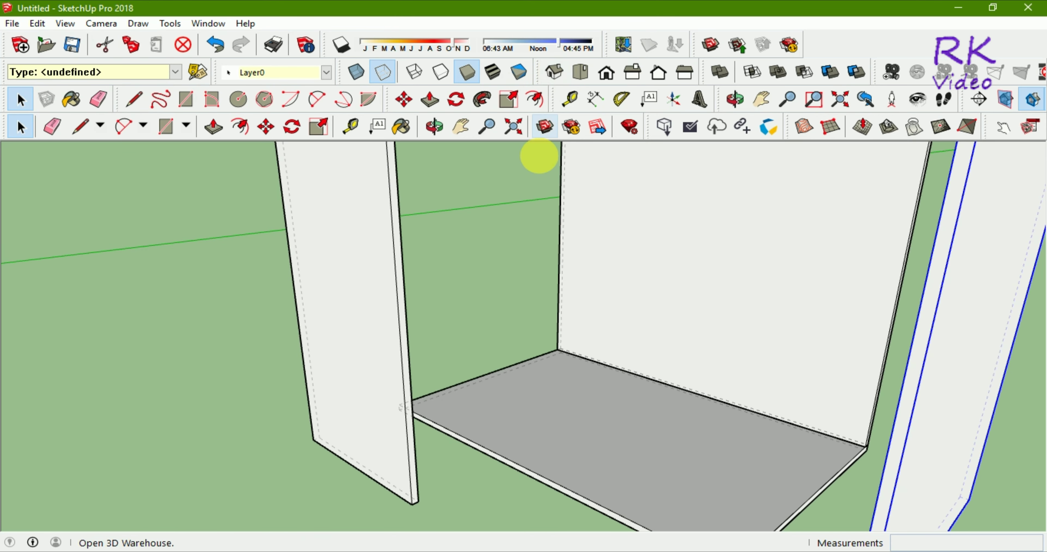
{"action": "scroll", "coordinate": [566, 264], "scroll_direction": "down", "scroll_amount": 3}
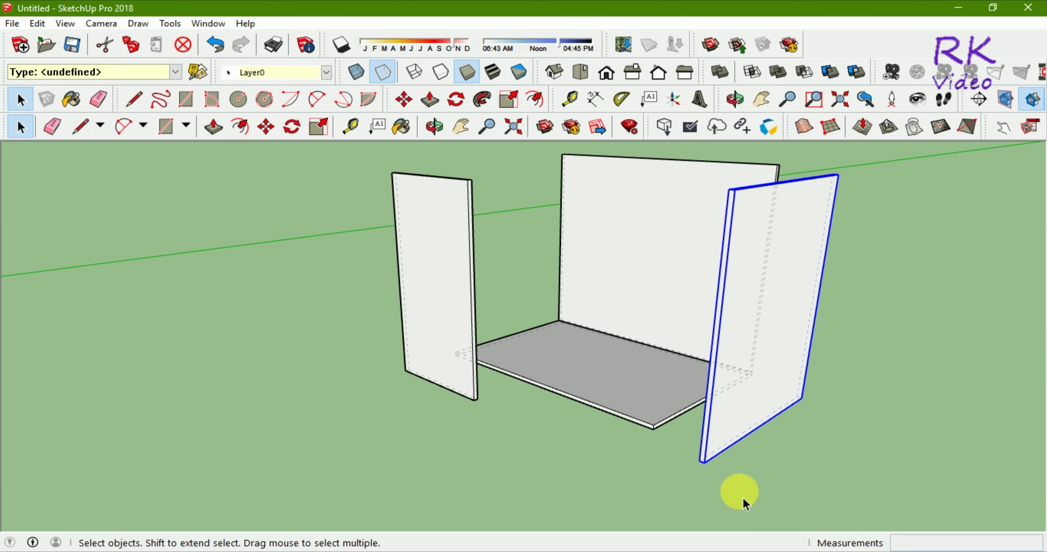
Snap the grouped side panel's bottom corner onto the base board's corner, then orbit to check
{"action": "key", "text": "m"}
{"action": "scroll", "coordinate": [743, 503], "scroll_direction": "up", "scroll_amount": 1}
{"action": "scroll", "coordinate": [717, 485], "scroll_direction": "up", "scroll_amount": 2}
{"action": "scroll", "coordinate": [701, 474], "scroll_direction": "up", "scroll_amount": 2}
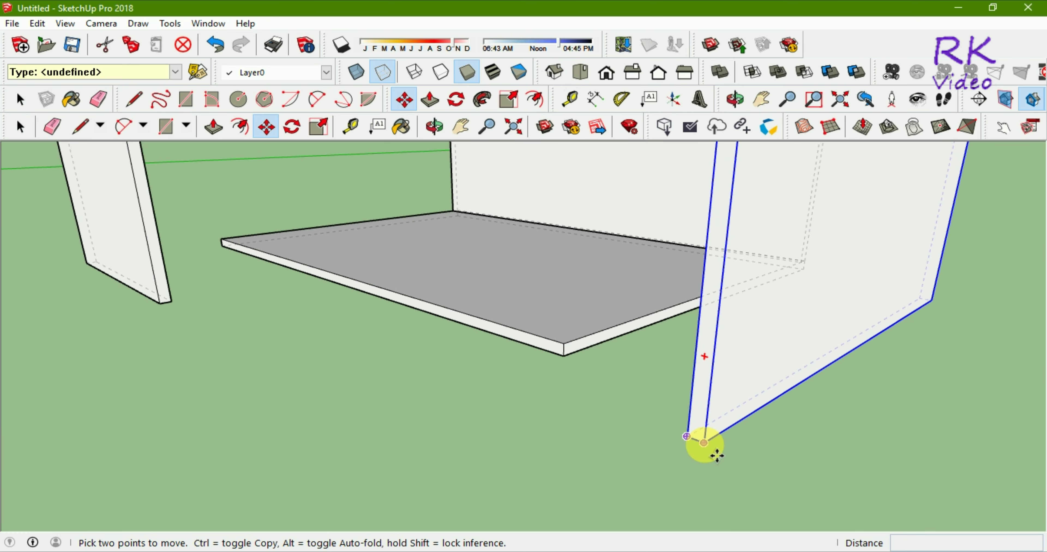
{"action": "left_click", "coordinate": [704, 442]}
{"action": "left_click", "coordinate": [563, 344]}
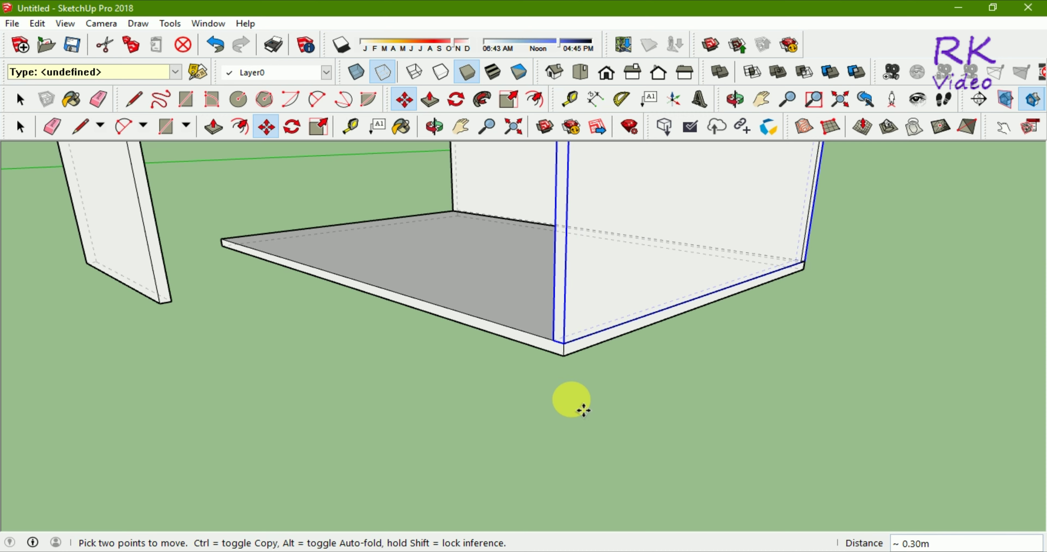
{"action": "scroll", "coordinate": [609, 431], "scroll_direction": "down", "scroll_amount": 1}
{"action": "scroll", "coordinate": [621, 439], "scroll_direction": "down", "scroll_amount": 2}
{"action": "scroll", "coordinate": [624, 439], "scroll_direction": "down", "scroll_amount": 1}
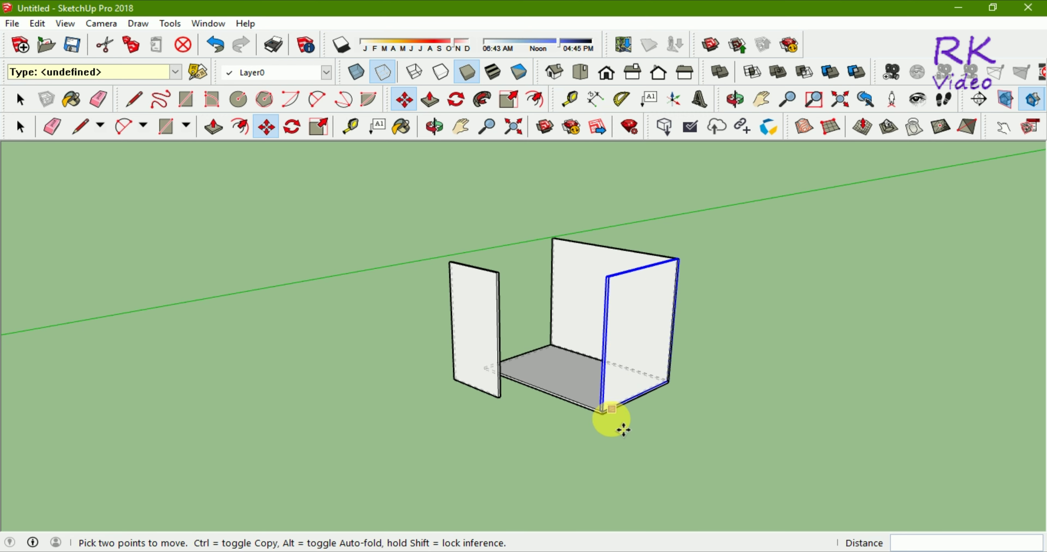
{"action": "mouse_move", "coordinate": [695, 430]}
{"action": "middle_mouse_down"}
{"action": "mouse_move", "coordinate": [584, 451]}
{"action": "mouse_move", "coordinate": [669, 490]}
{"action": "mouse_move", "coordinate": [863, 460]}
{"action": "mouse_move", "coordinate": [425, 397]}
{"action": "mouse_move", "coordinate": [722, 402]}
{"action": "mouse_move", "coordinate": [598, 414]}
{"action": "middle_mouse_up"}
{"action": "scroll", "coordinate": [596, 404], "scroll_direction": "up", "scroll_amount": 3}
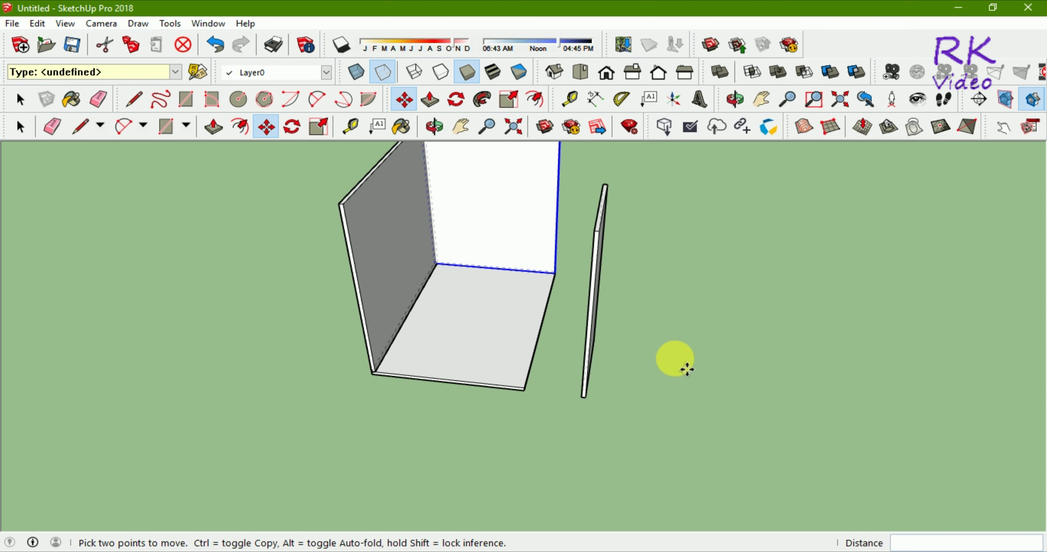
Orbit to the other side and start a Ctrl copy-move from the side panel's corner
{"action": "mouse_move", "coordinate": [678, 362]}
{"action": "middle_mouse_down"}
{"action": "mouse_move", "coordinate": [480, 466]}
{"action": "mouse_move", "coordinate": [369, 446]}
{"action": "middle_mouse_up"}
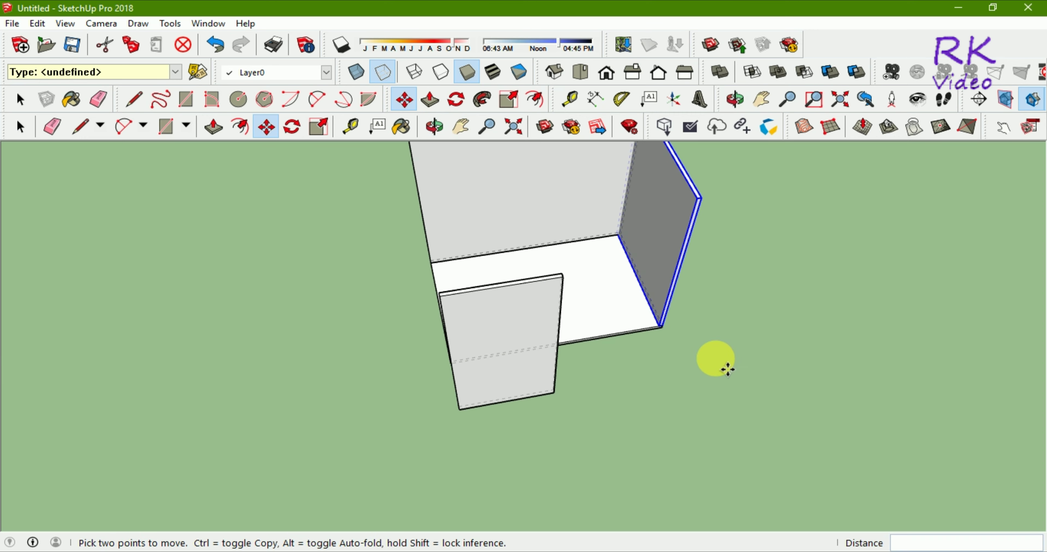
{"action": "scroll", "coordinate": [678, 342], "scroll_direction": "up", "scroll_amount": 2}
{"action": "scroll", "coordinate": [677, 341], "scroll_direction": "up", "scroll_amount": 2}
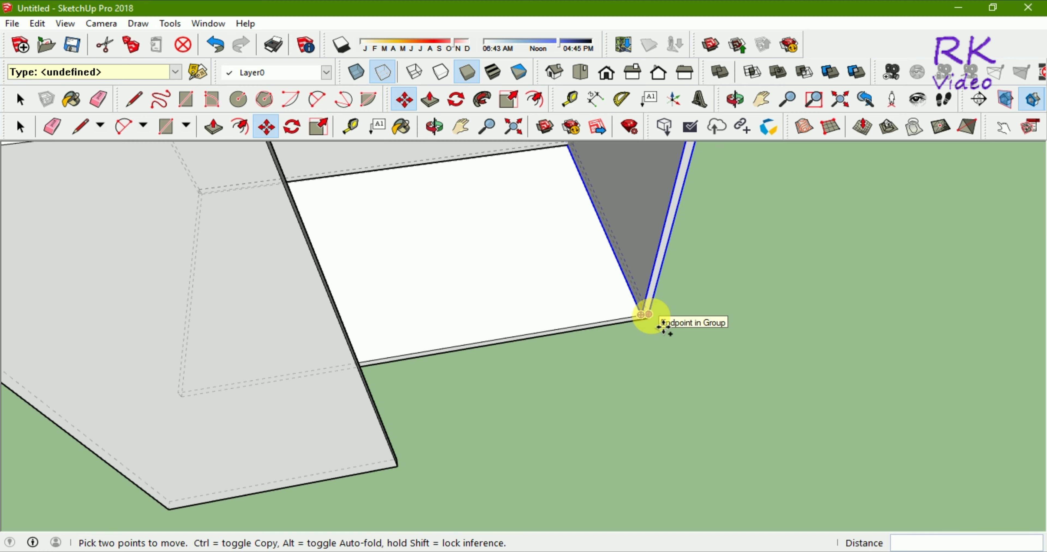
{"action": "key", "text": "ctrl"}
{"action": "left_click", "coordinate": [646, 315]}
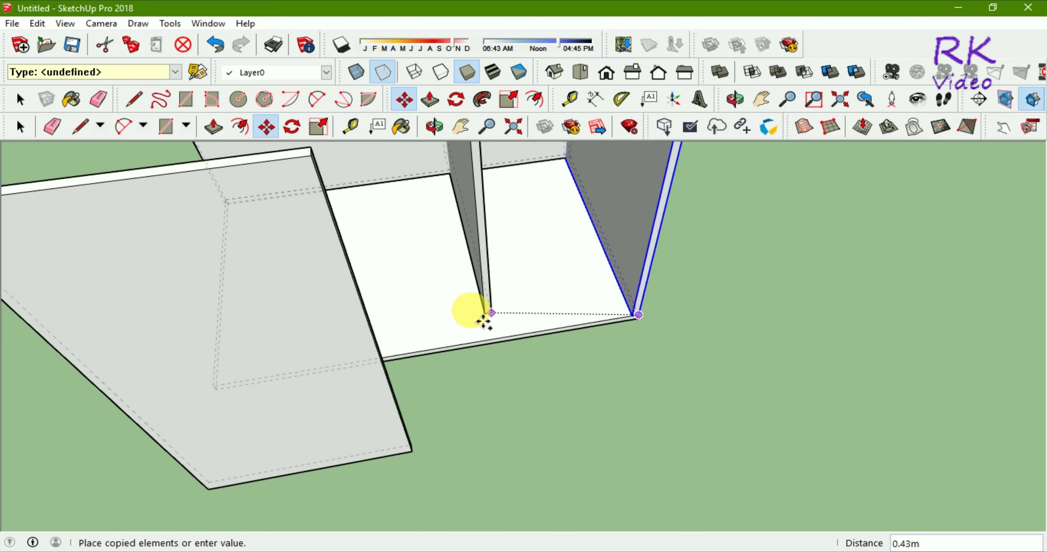
{"action": "scroll", "coordinate": [601, 315], "scroll_direction": "down", "scroll_amount": 3}
{"action": "scroll", "coordinate": [179, 268], "scroll_direction": "up", "scroll_amount": 2}
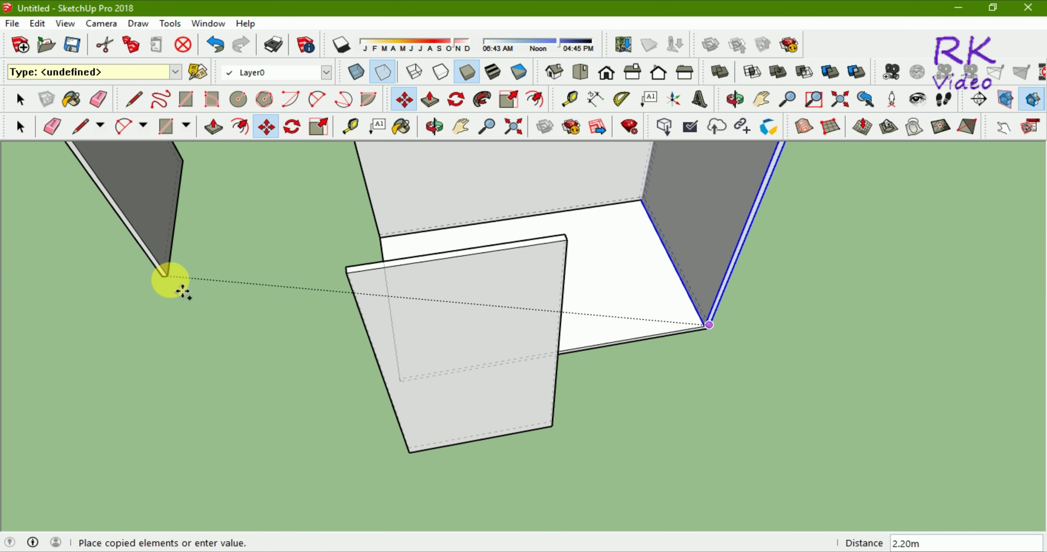
Place the copied side panel at the base board's far corner
{"action": "mouse_move", "coordinate": [237, 325]}
{"action": "middle_mouse_down"}
{"action": "mouse_move", "coordinate": [397, 334]}
{"action": "mouse_move", "coordinate": [495, 315]}
{"action": "middle_mouse_up"}
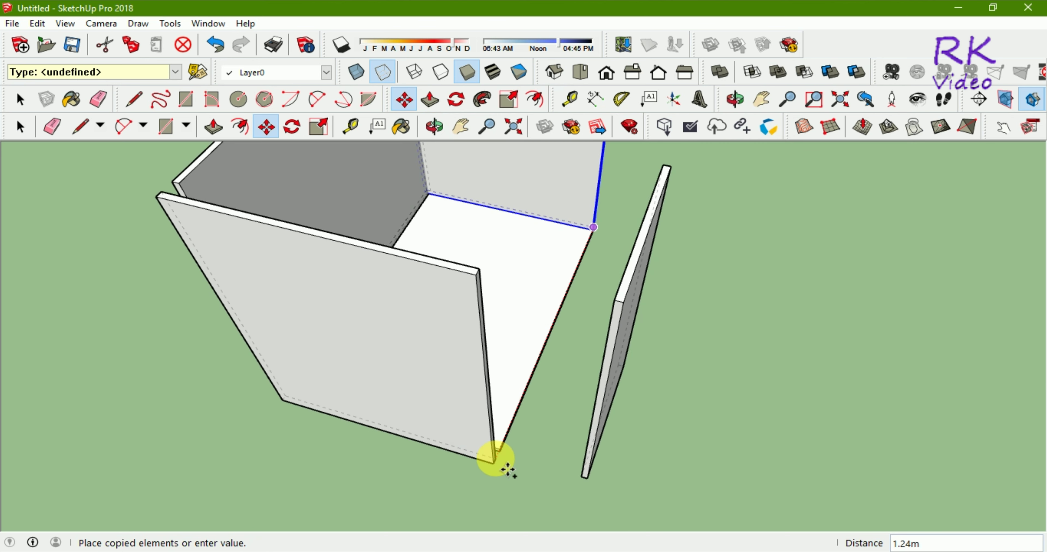
{"action": "scroll", "coordinate": [508, 471], "scroll_direction": "up", "scroll_amount": 3}
{"action": "scroll", "coordinate": [504, 465], "scroll_direction": "up", "scroll_amount": 2}
{"action": "scroll", "coordinate": [504, 463], "scroll_direction": "up", "scroll_amount": 1}
{"action": "scroll", "coordinate": [551, 385], "scroll_direction": "up", "scroll_amount": 2}
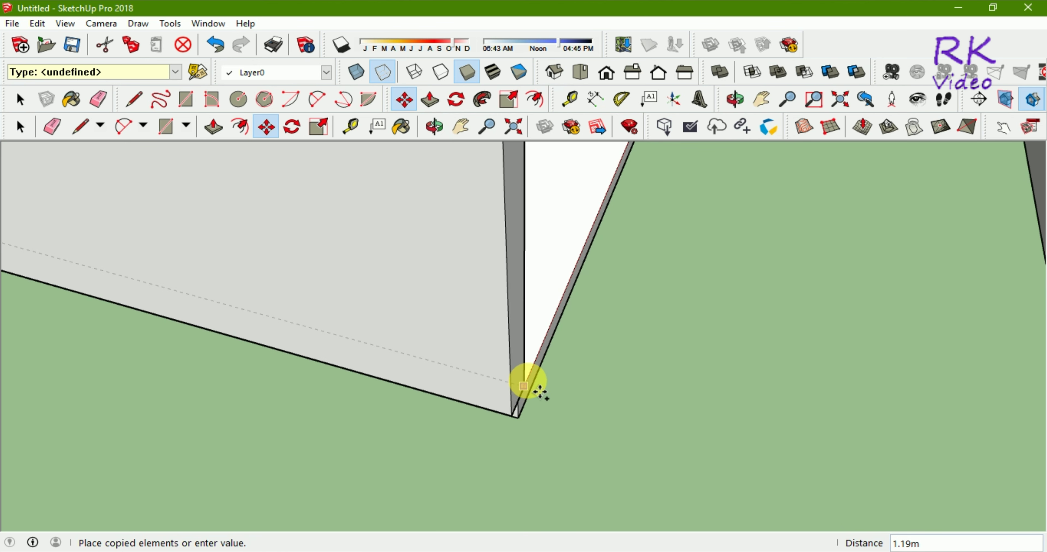
{"action": "left_click", "coordinate": [541, 379]}
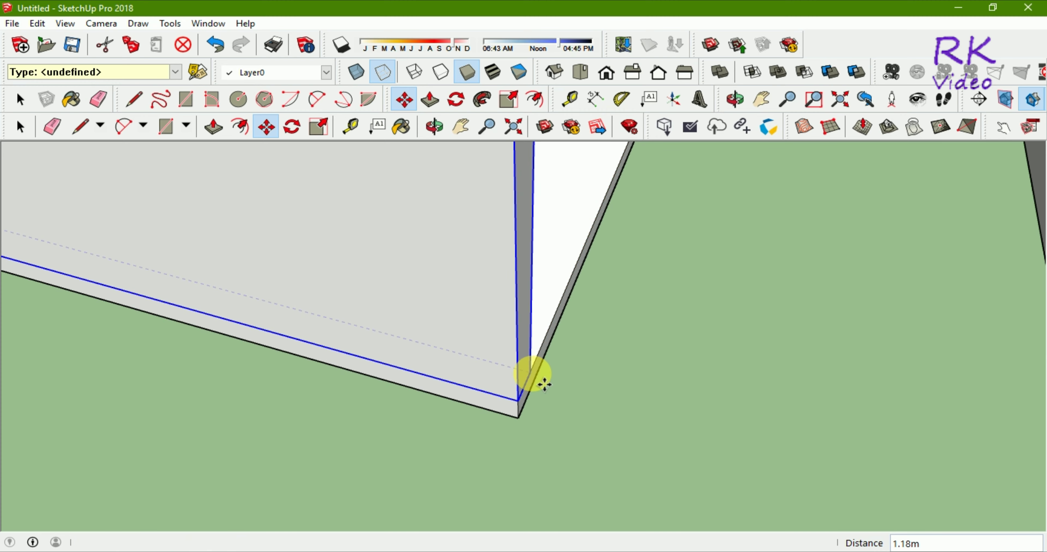
Zoom out, return to the Select tool and clear the selection
{"action": "scroll", "coordinate": [510, 454], "scroll_direction": "down", "scroll_amount": 1}
{"action": "scroll", "coordinate": [510, 455], "scroll_direction": "down", "scroll_amount": 2}
{"action": "scroll", "coordinate": [510, 455], "scroll_direction": "down", "scroll_amount": 2}
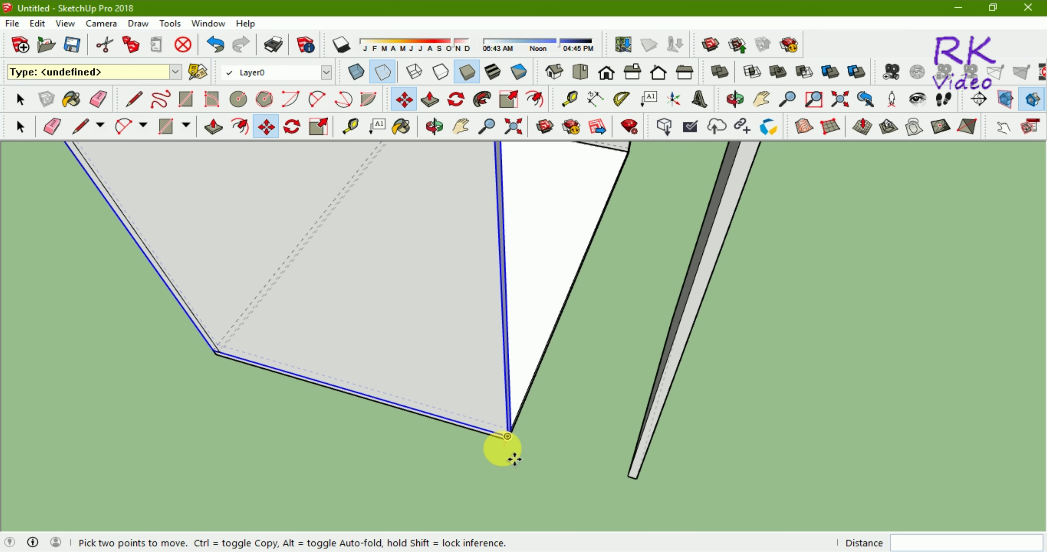
{"action": "scroll", "coordinate": [515, 459], "scroll_direction": "down", "scroll_amount": 2}
{"action": "scroll", "coordinate": [514, 459], "scroll_direction": "down", "scroll_amount": 2}
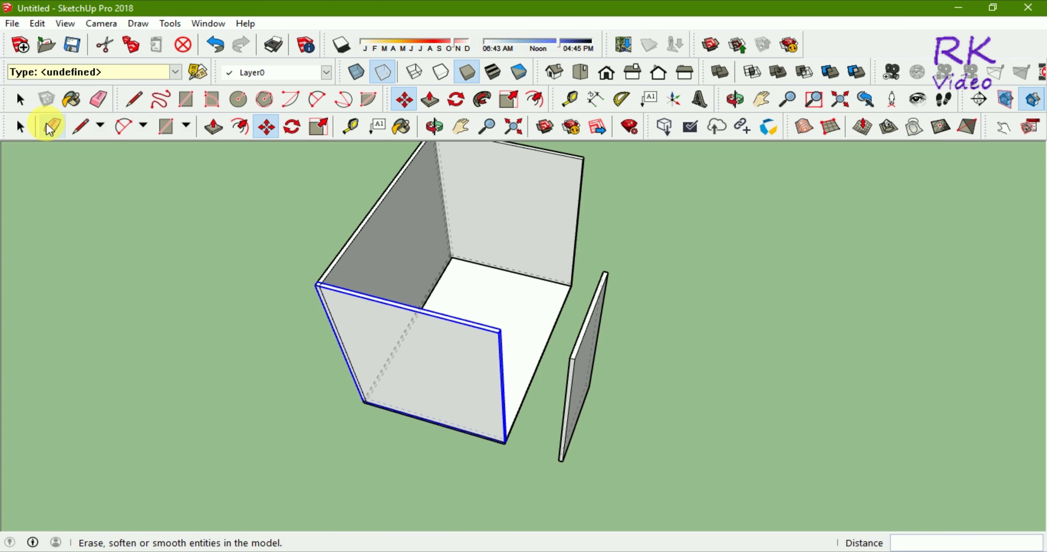
{"action": "left_click", "coordinate": [20, 127]}
{"action": "left_click", "coordinate": [803, 325]}
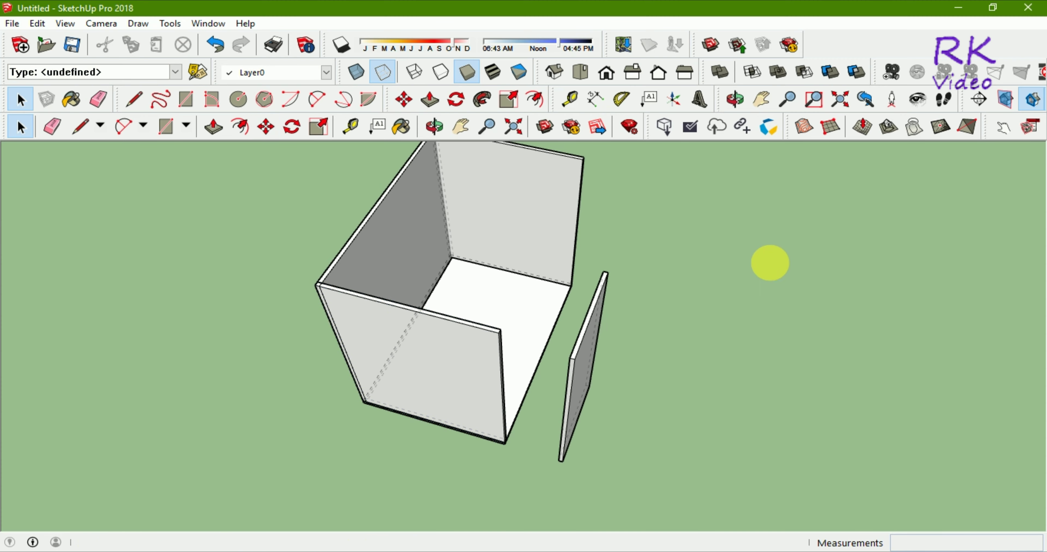
Orbit around the box and select its front-bottom and short corner edges
{"action": "mouse_move", "coordinate": [771, 261]}
{"action": "middle_mouse_down"}
{"action": "mouse_move", "coordinate": [381, 313]}
{"action": "mouse_move", "coordinate": [329, 228]}
{"action": "mouse_move", "coordinate": [334, 289]}
{"action": "middle_mouse_up"}
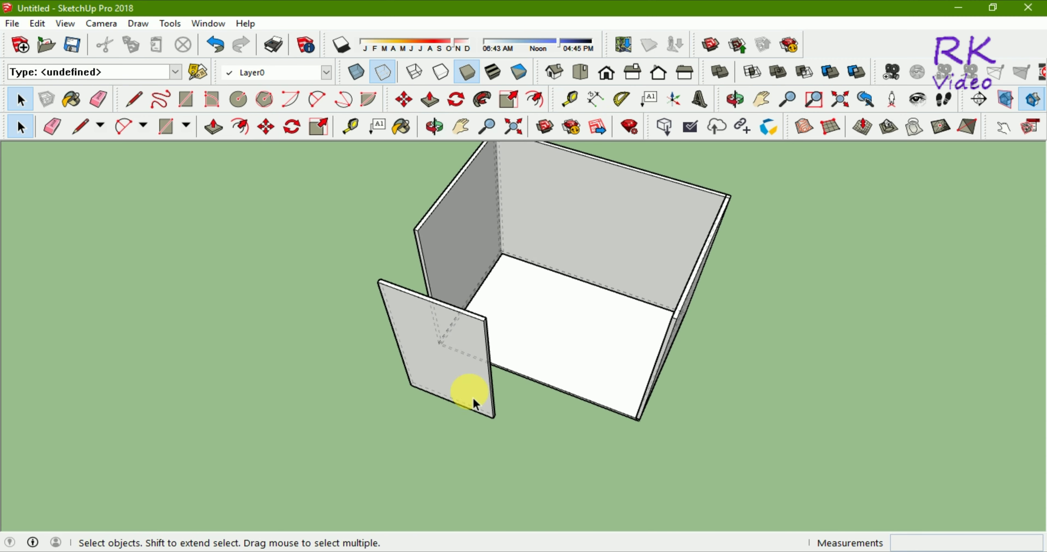
{"action": "left_click", "coordinate": [600, 402]}
{"action": "left_click", "coordinate": [628, 442]}
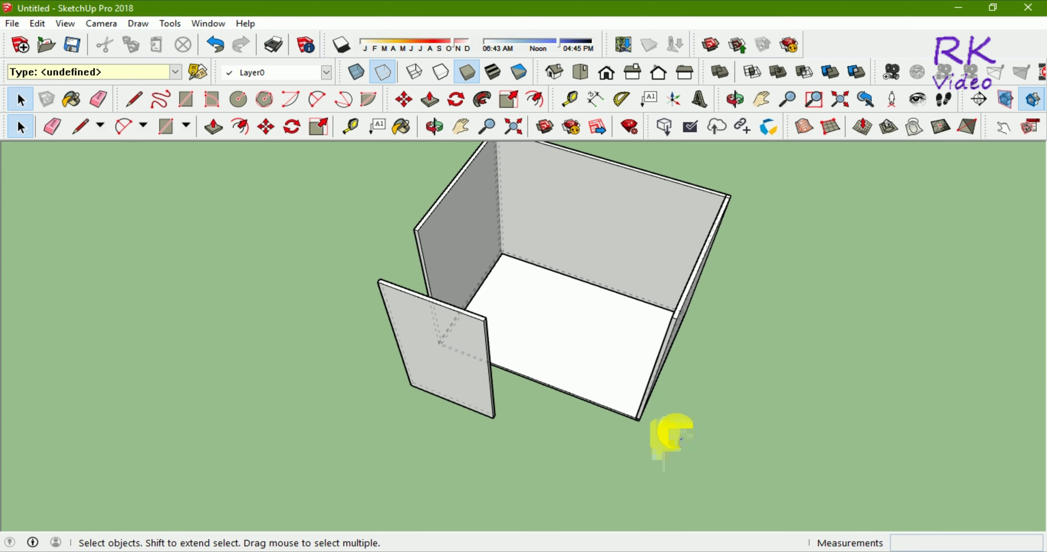
{"action": "left_click", "coordinate": [608, 346]}
{"action": "scroll", "coordinate": [561, 353], "scroll_direction": "up", "scroll_amount": 1}
{"action": "scroll", "coordinate": [561, 353], "scroll_direction": "up", "scroll_amount": 3}
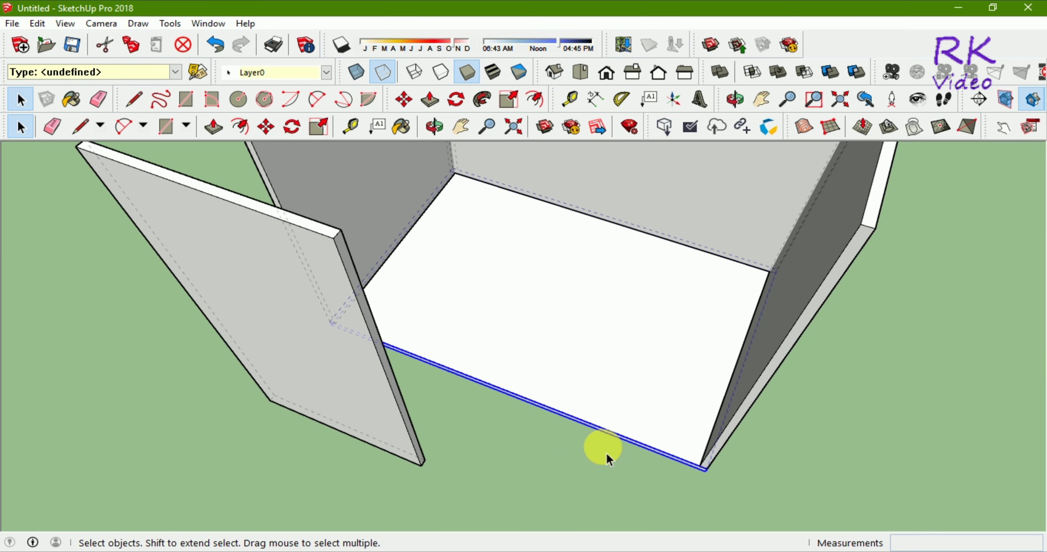
{"action": "scroll", "coordinate": [711, 489], "scroll_direction": "up", "scroll_amount": 2}
{"action": "scroll", "coordinate": [712, 490], "scroll_direction": "up", "scroll_amount": 1}
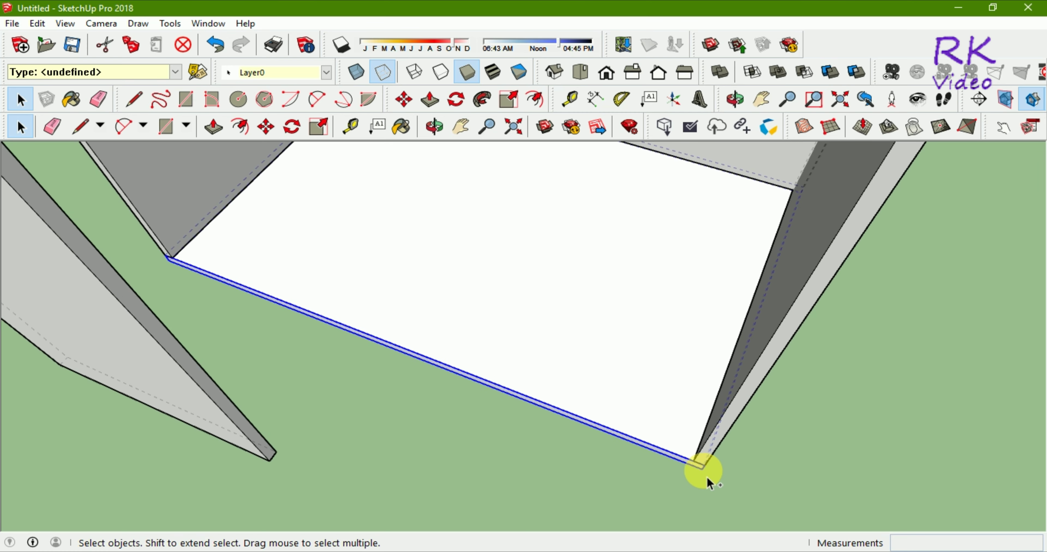
{"action": "left_click", "coordinate": [694, 464], "text": "ctrl"}
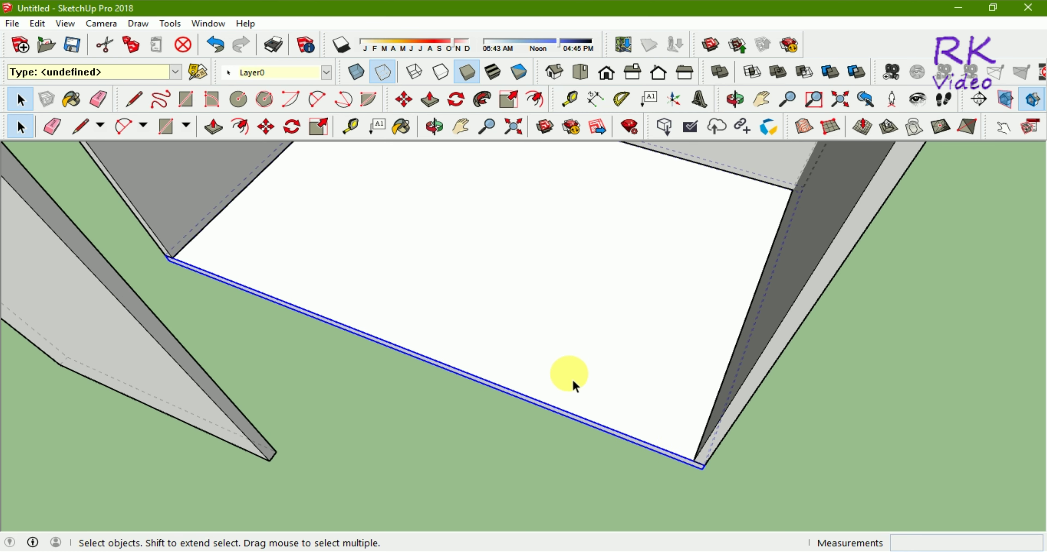
Undo a stray click and orbit the box down to a low angle
{"action": "scroll", "coordinate": [514, 445], "scroll_direction": "down", "scroll_amount": 1}
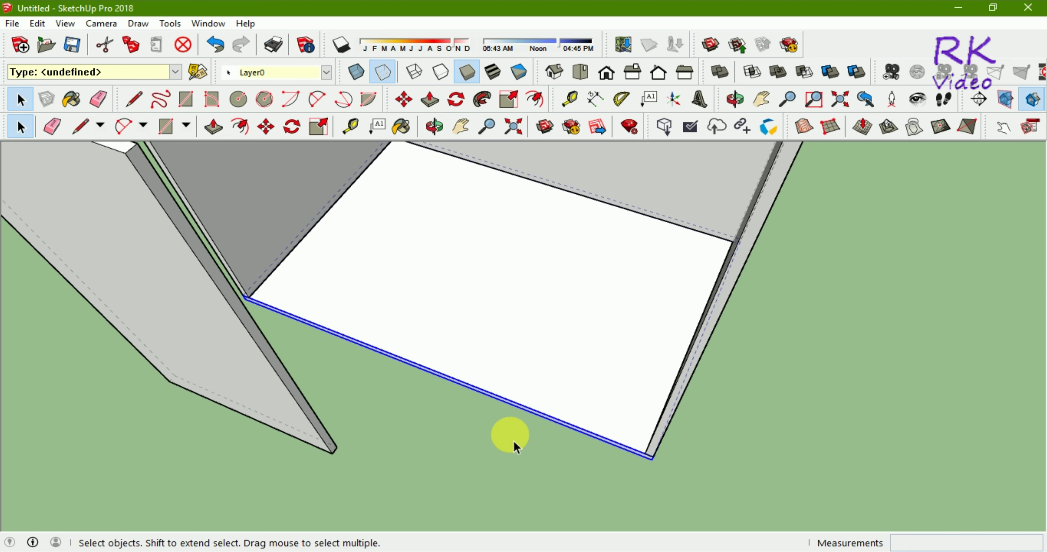
{"action": "scroll", "coordinate": [514, 444], "scroll_direction": "down", "scroll_amount": 1}
{"action": "left_click", "coordinate": [514, 444]}
{"action": "key", "text": "ctrl+z"}
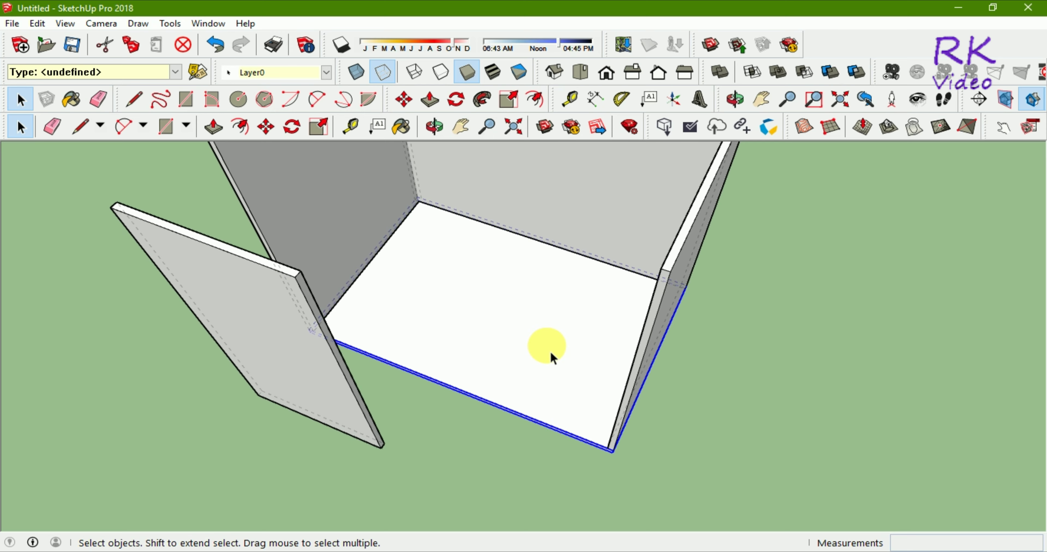
{"action": "left_click_drag", "start_coordinate": [549, 367], "coordinate": [491, 497]}
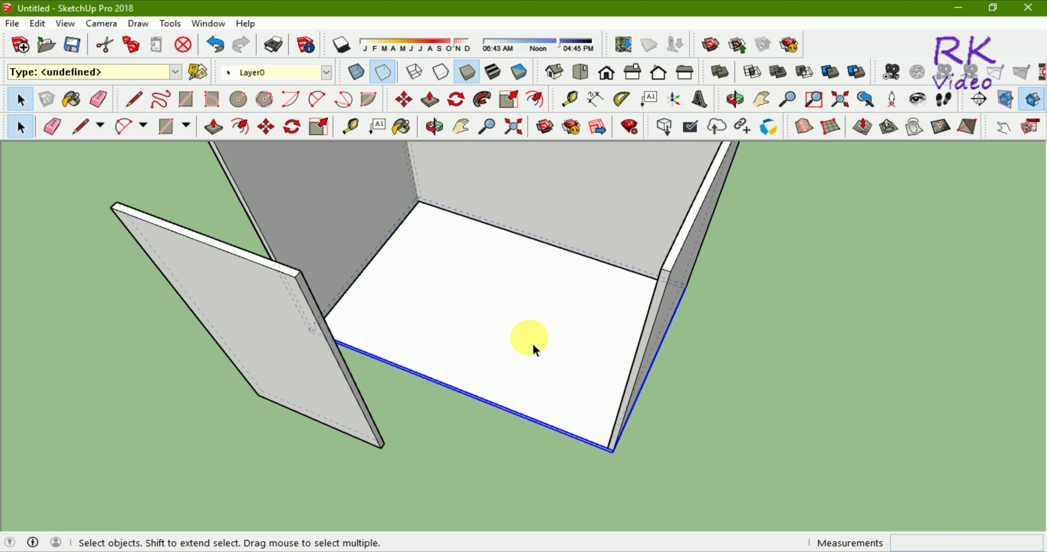
{"action": "mouse_move", "coordinate": [532, 451]}
{"action": "middle_mouse_down"}
{"action": "mouse_move", "coordinate": [603, 303]}
{"action": "mouse_move", "coordinate": [451, 134]}
{"action": "mouse_move", "coordinate": [498, 311]}
{"action": "middle_mouse_up"}
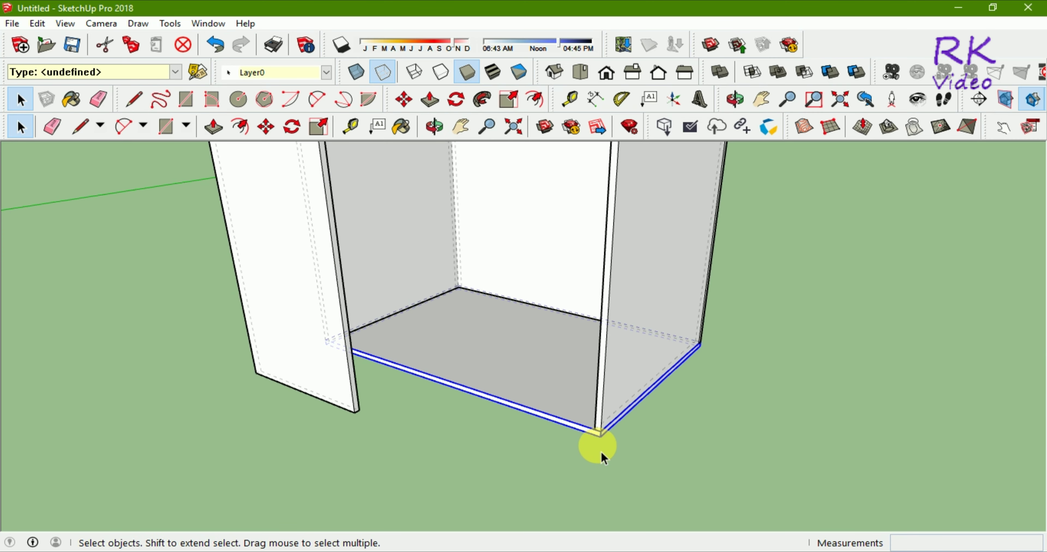
Copy the bottom board with Move+Ctrl onto the cabinet top, 1.02 m up
{"action": "key", "text": "m"}
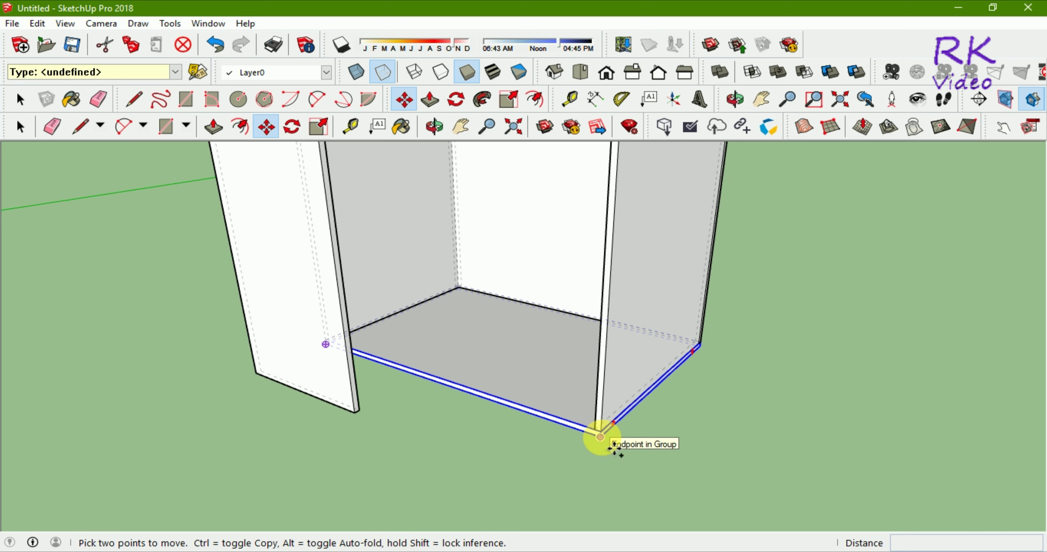
{"action": "left_click", "coordinate": [601, 437]}
{"action": "key", "text": "ctrl"}
{"action": "scroll", "coordinate": [585, 418], "scroll_direction": "down", "scroll_amount": 2}
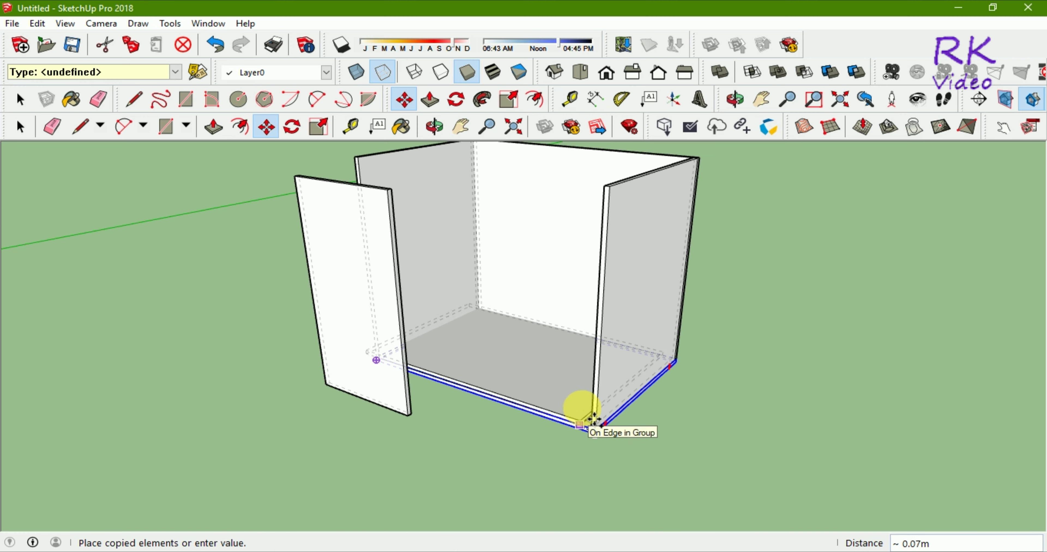
{"action": "scroll", "coordinate": [610, 183], "scroll_direction": "up", "scroll_amount": 3}
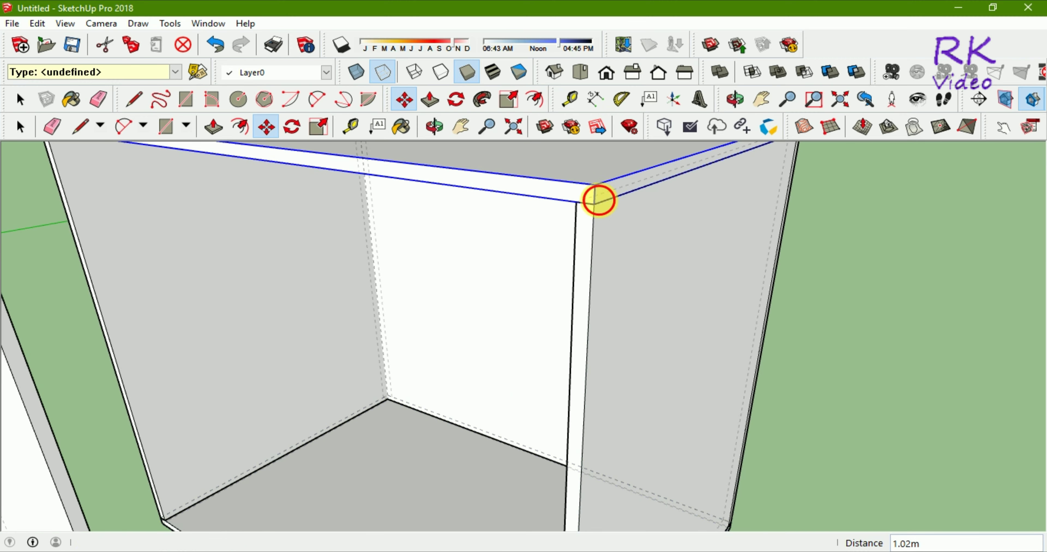
{"action": "left_click", "coordinate": [599, 200]}
Zoom out and go back to selecting objects
{"action": "scroll", "coordinate": [626, 345], "scroll_direction": "down", "scroll_amount": 4}
{"action": "scroll", "coordinate": [627, 346], "scroll_direction": "down", "scroll_amount": 2}
{"action": "scroll", "coordinate": [626, 345], "scroll_direction": "down", "scroll_amount": 2}
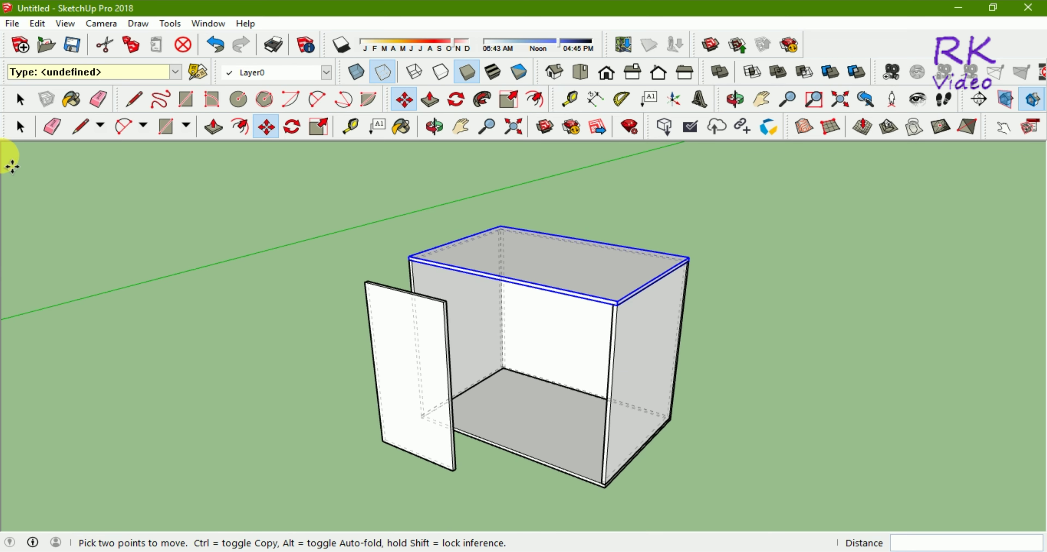
{"action": "left_click", "coordinate": [20, 127]}
{"action": "left_click", "coordinate": [280, 356]}
{"action": "middle_click_drag", "start_coordinate": [257, 345], "coordinate": [443, 422]}
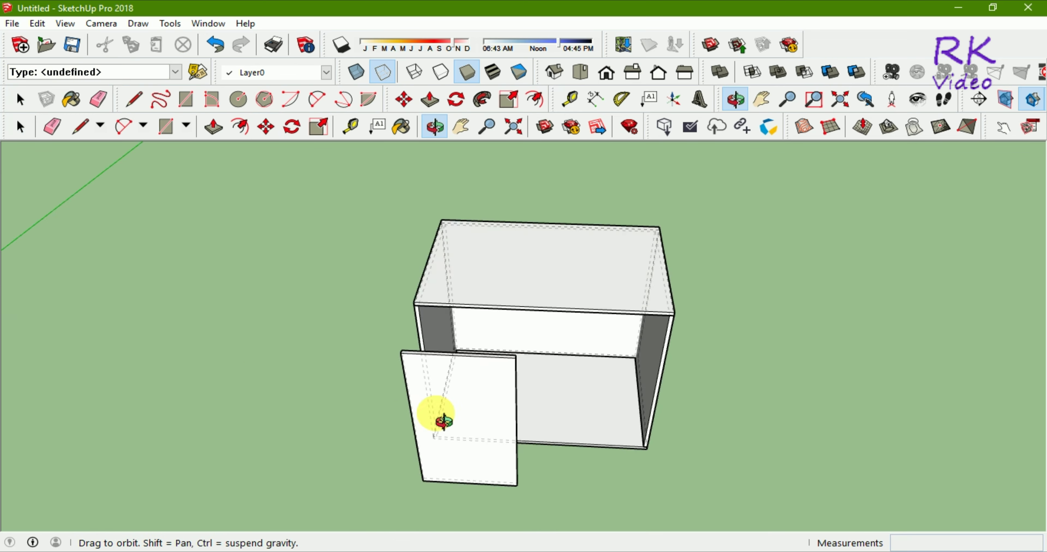
{"action": "mouse_move", "coordinate": [443, 422]}
{"action": "left_mouse_down"}
{"action": "mouse_move", "coordinate": [612, 413]}
{"action": "mouse_move", "coordinate": [516, 462]}
{"action": "mouse_move", "coordinate": [296, 342]}
{"action": "mouse_move", "coordinate": [226, 330]}
{"action": "mouse_move", "coordinate": [236, 374]}
{"action": "mouse_move", "coordinate": [306, 370]}
{"action": "left_mouse_up"}
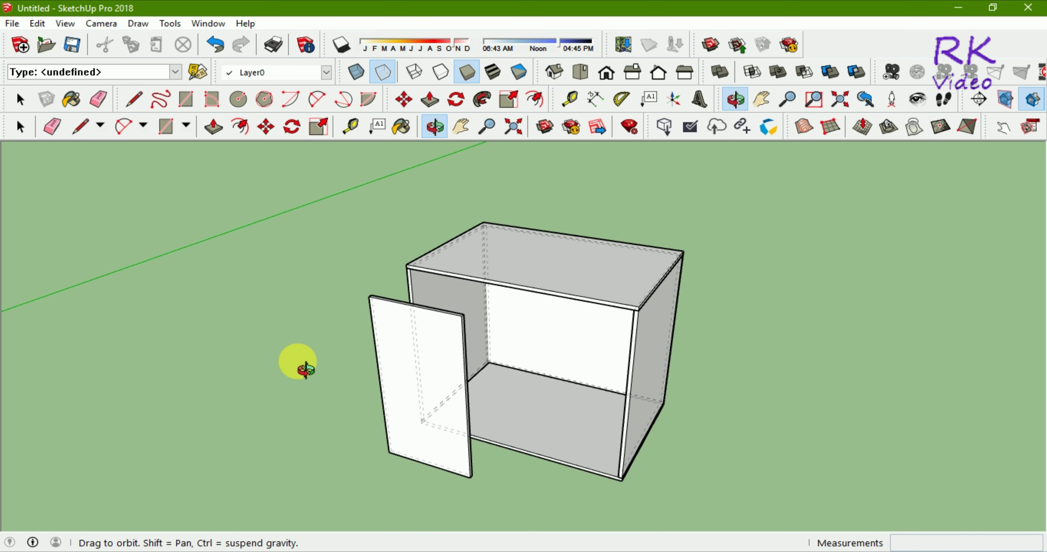
{"action": "key", "text": "space"}
{"action": "scroll", "coordinate": [415, 485], "scroll_direction": "up", "scroll_amount": 2}
{"action": "scroll", "coordinate": [420, 484], "scroll_direction": "up", "scroll_amount": 3}
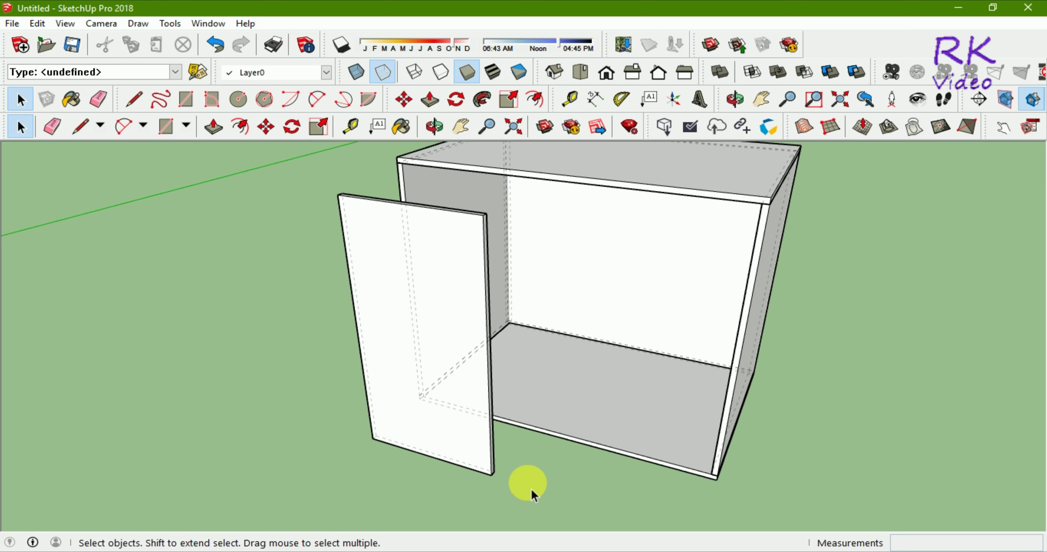
{"action": "left_click", "coordinate": [478, 465]}
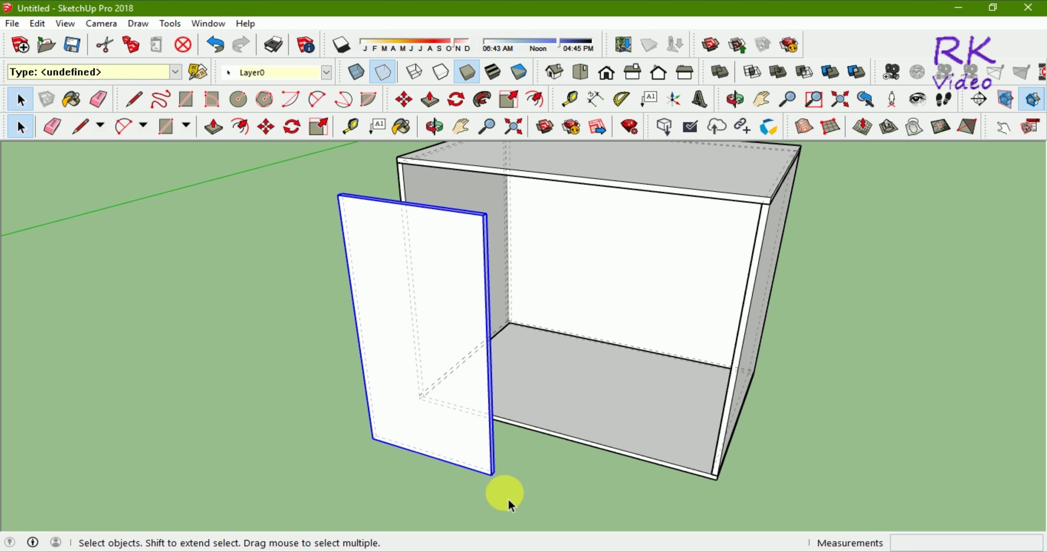
{"action": "key", "text": "m"}
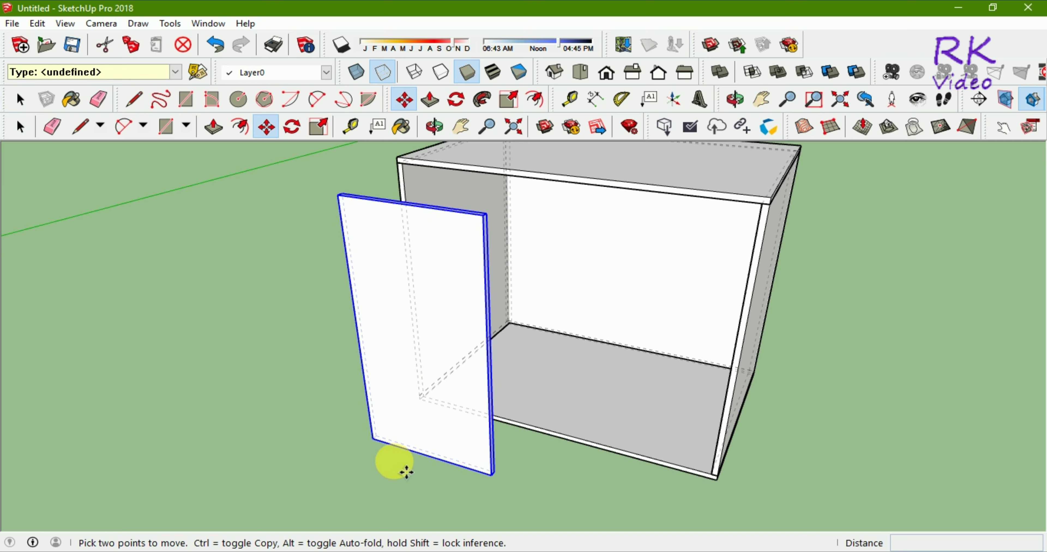
{"action": "middle_click_drag", "start_coordinate": [321, 439], "coordinate": [664, 423]}
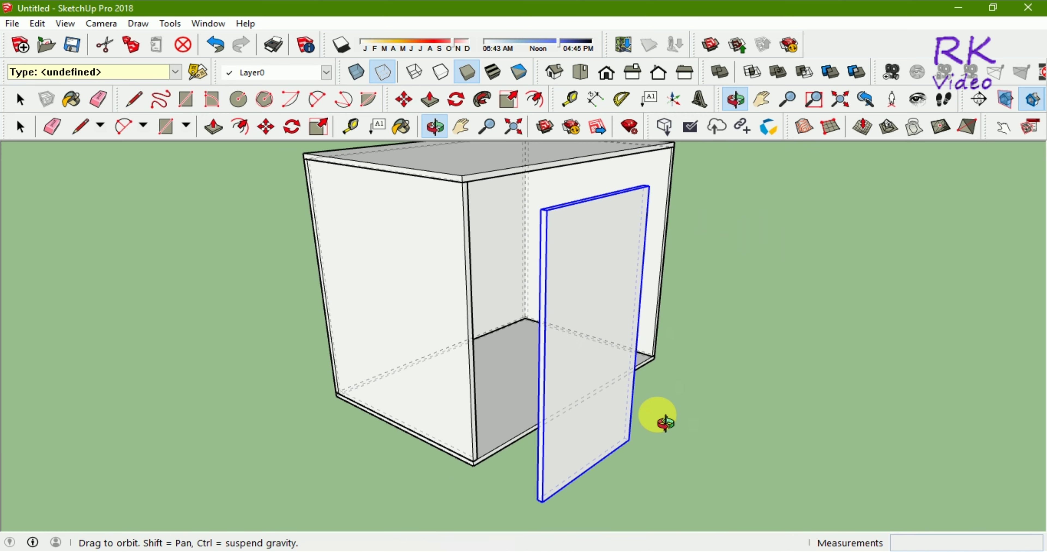
{"action": "scroll", "coordinate": [543, 479], "scroll_direction": "up", "scroll_amount": 2}
{"action": "scroll", "coordinate": [542, 487], "scroll_direction": "up", "scroll_amount": 2}
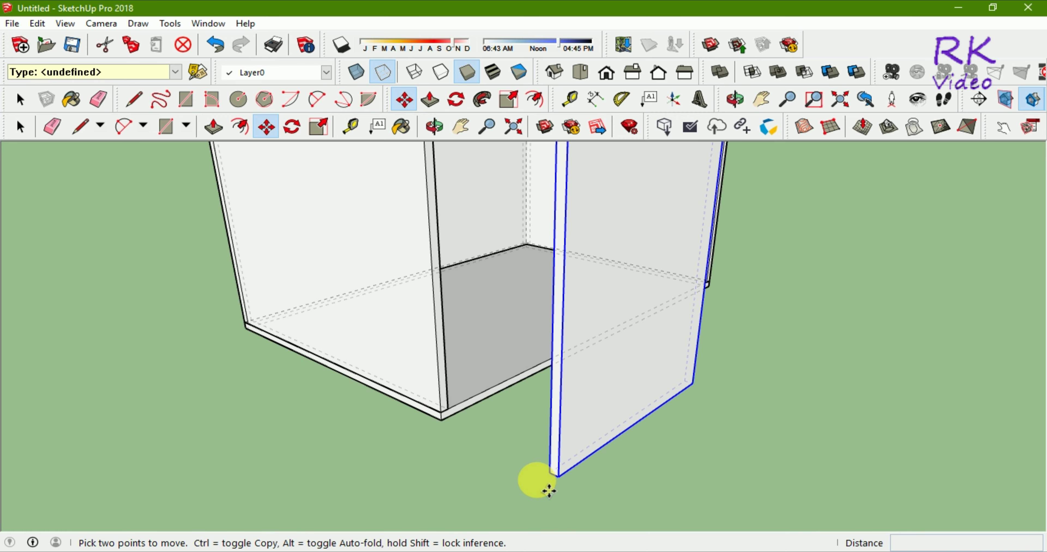
{"action": "scroll", "coordinate": [548, 492], "scroll_direction": "up", "scroll_amount": 2}
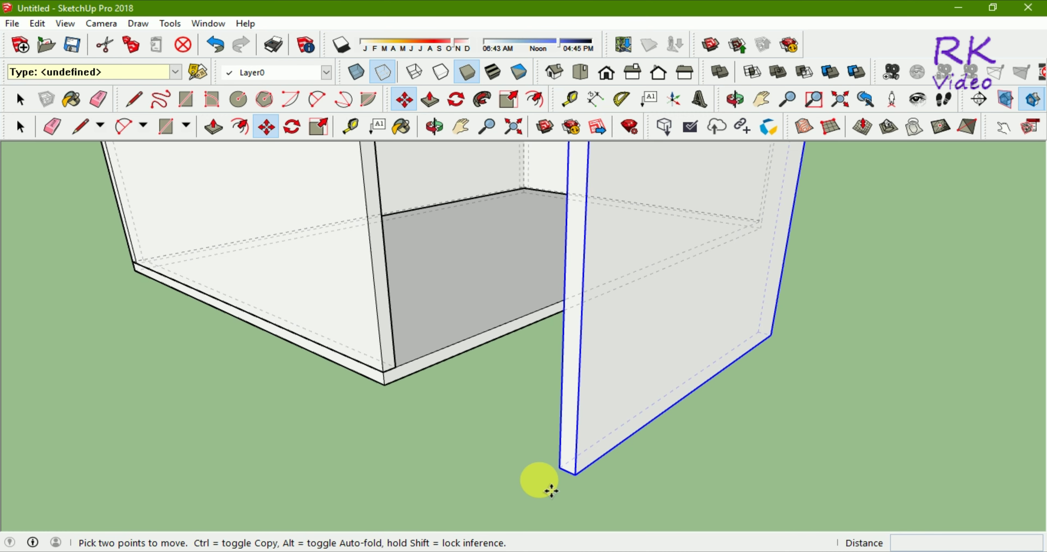
{"action": "scroll", "coordinate": [447, 473], "scroll_direction": "down", "scroll_amount": 3}
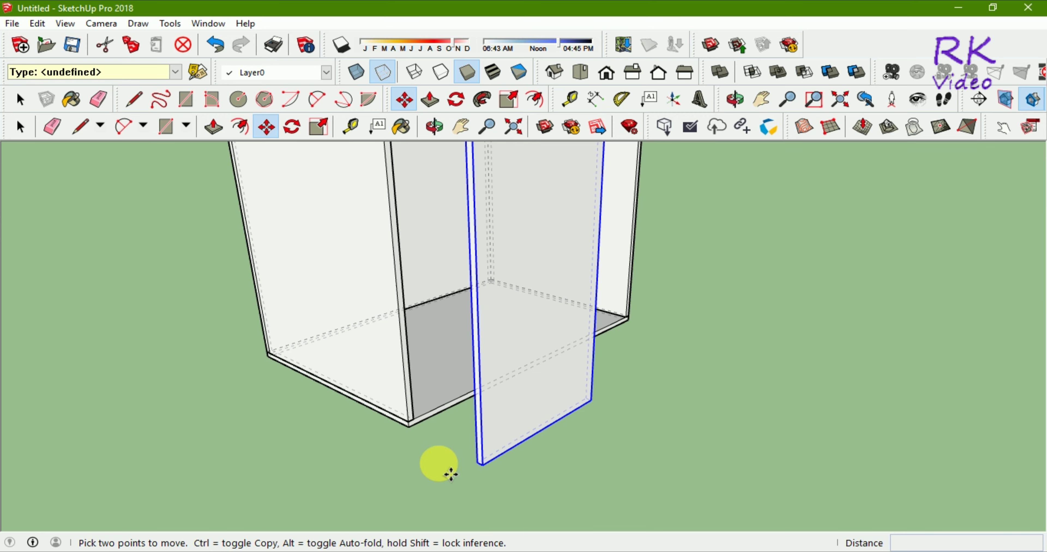
{"action": "scroll", "coordinate": [451, 474], "scroll_direction": "down", "scroll_amount": 3}
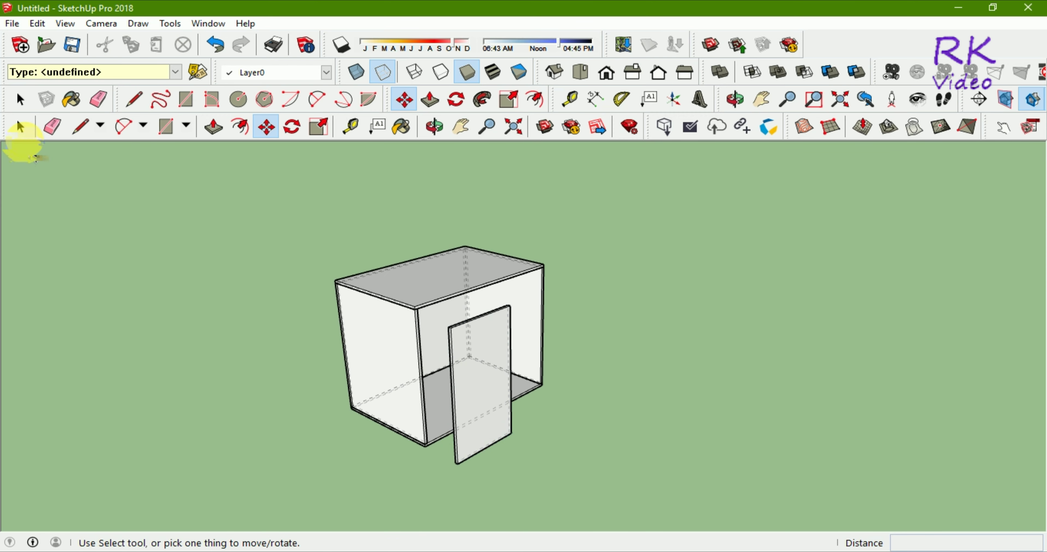
In Top view, draw a 1.18 by 0.78 rectangle to the right of the cabinet
{"action": "left_click", "coordinate": [582, 71]}
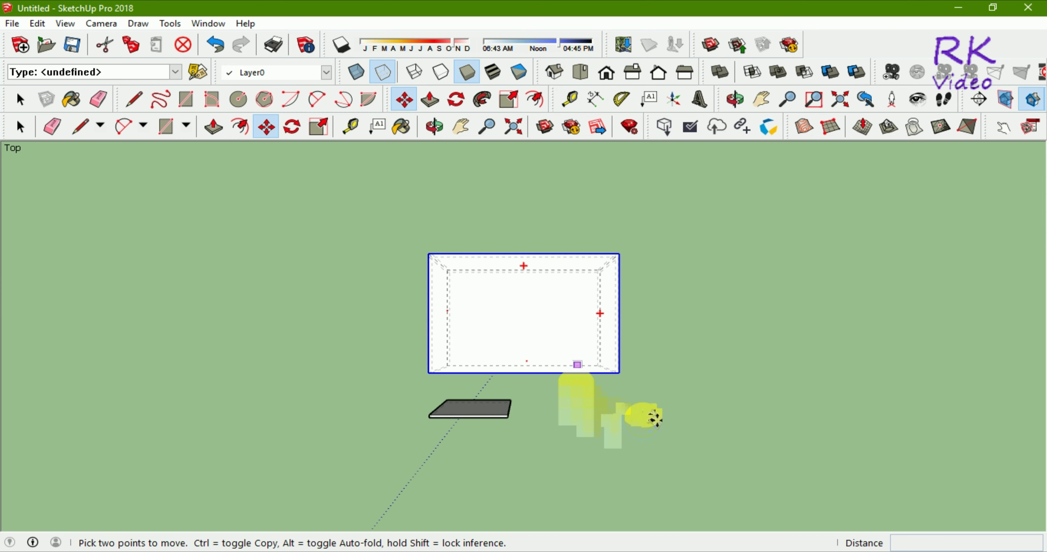
{"action": "scroll", "coordinate": [671, 357], "scroll_direction": "up", "scroll_amount": 1}
{"action": "scroll", "coordinate": [673, 355], "scroll_direction": "up", "scroll_amount": 1}
{"action": "scroll", "coordinate": [691, 349], "scroll_direction": "up", "scroll_amount": 2}
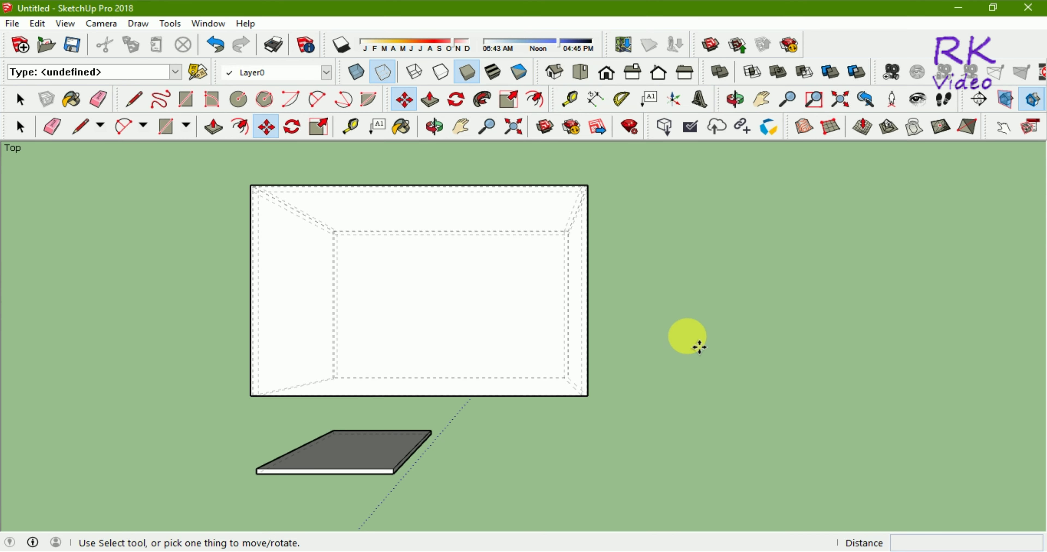
{"action": "left_click", "coordinate": [20, 127]}
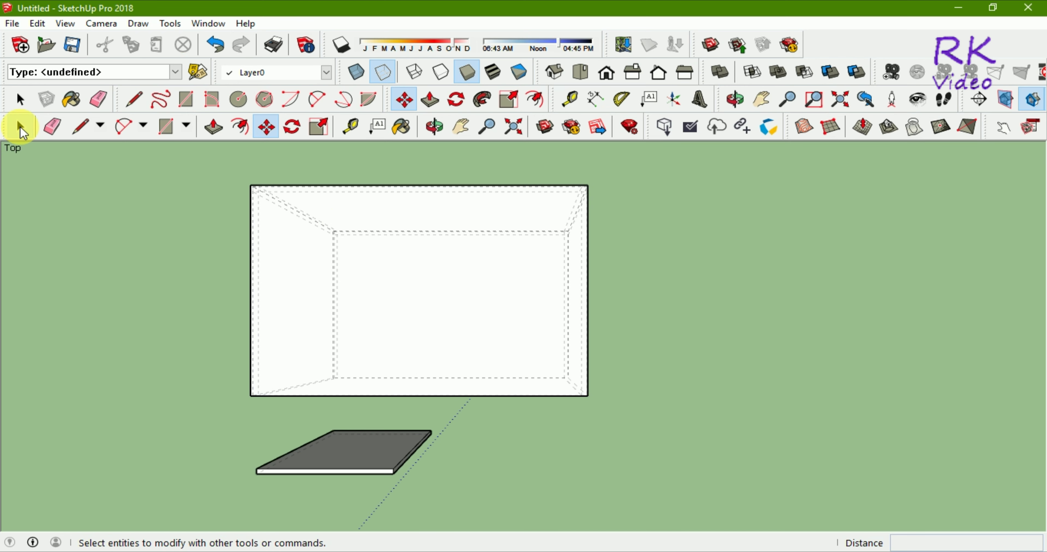
{"action": "left_click", "coordinate": [186, 100]}
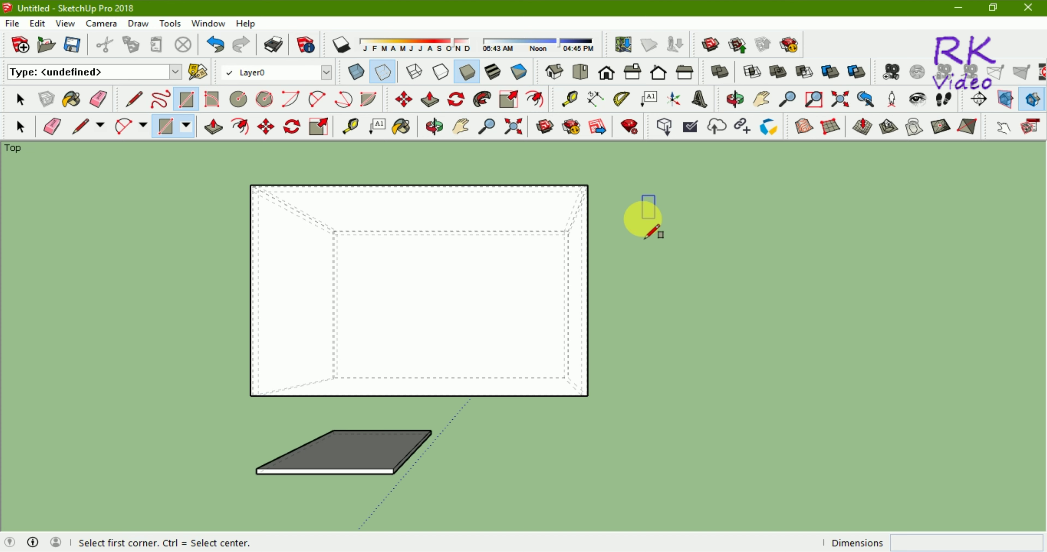
{"action": "left_click", "coordinate": [652, 264]}
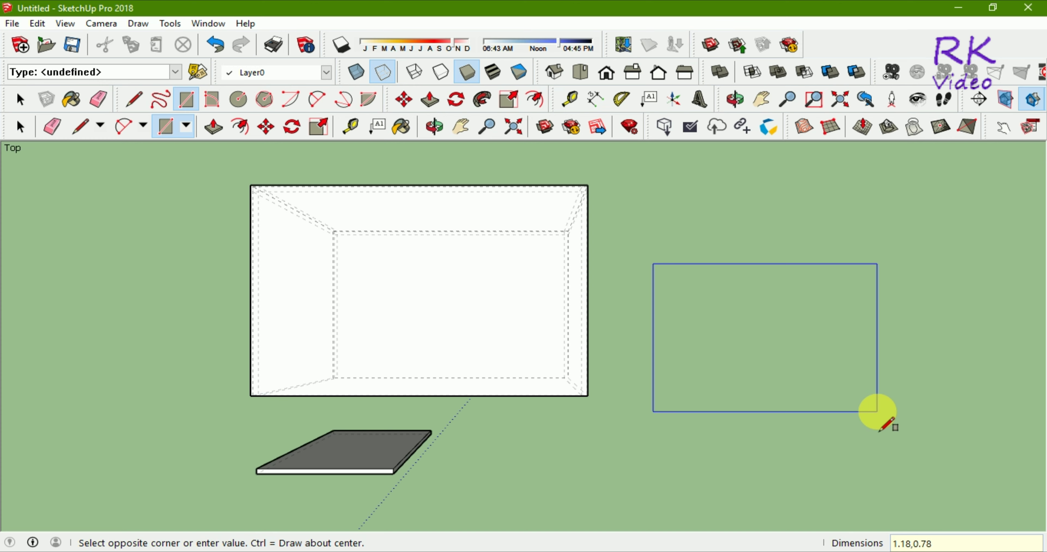
{"action": "left_click", "coordinate": [877, 412]}
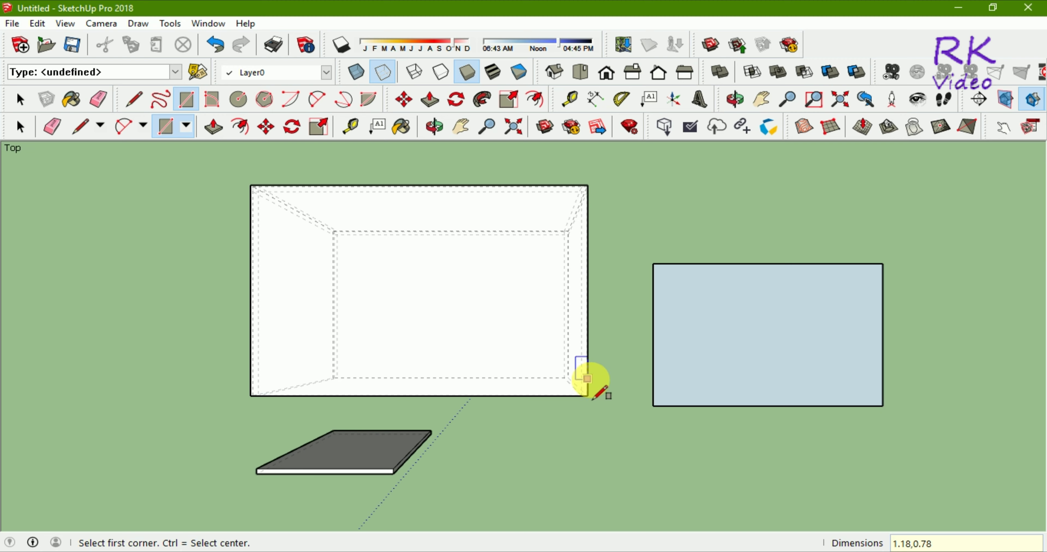
From Iso view, push/pull the ground rectangle up to a 0.002 m thickness
{"action": "left_click", "coordinate": [552, 74]}
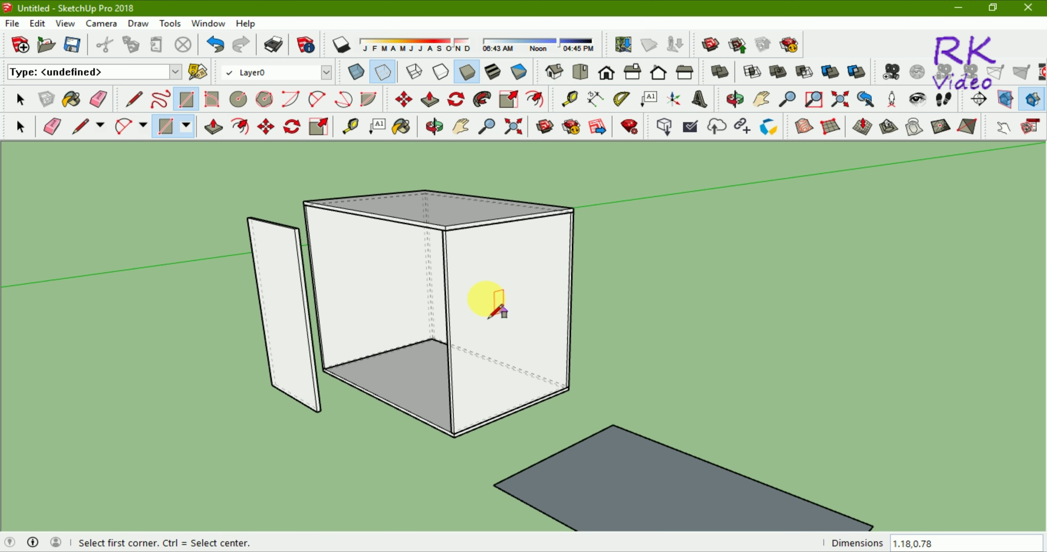
{"action": "scroll", "coordinate": [446, 261], "scroll_direction": "down", "scroll_amount": 3}
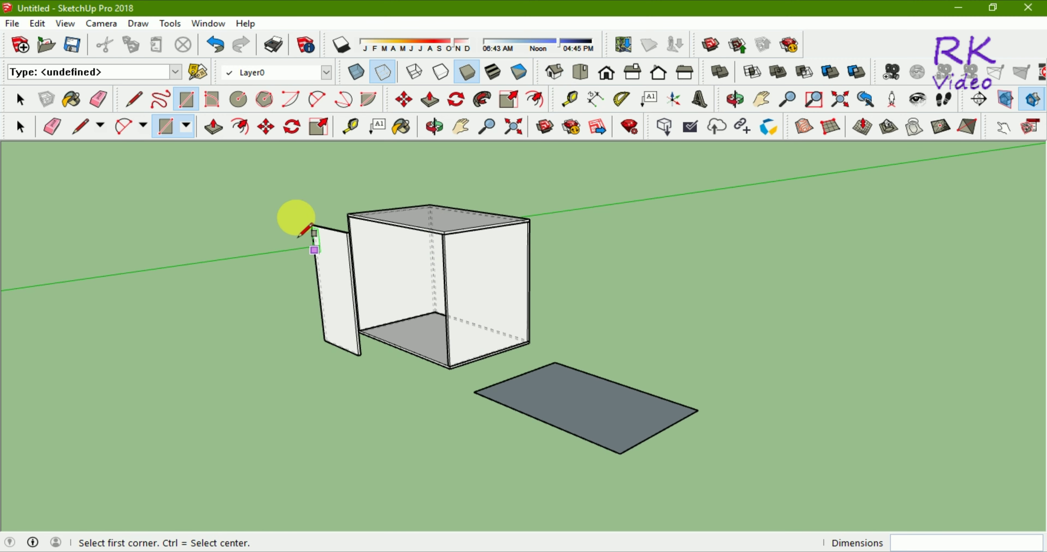
{"action": "left_click", "coordinate": [213, 126]}
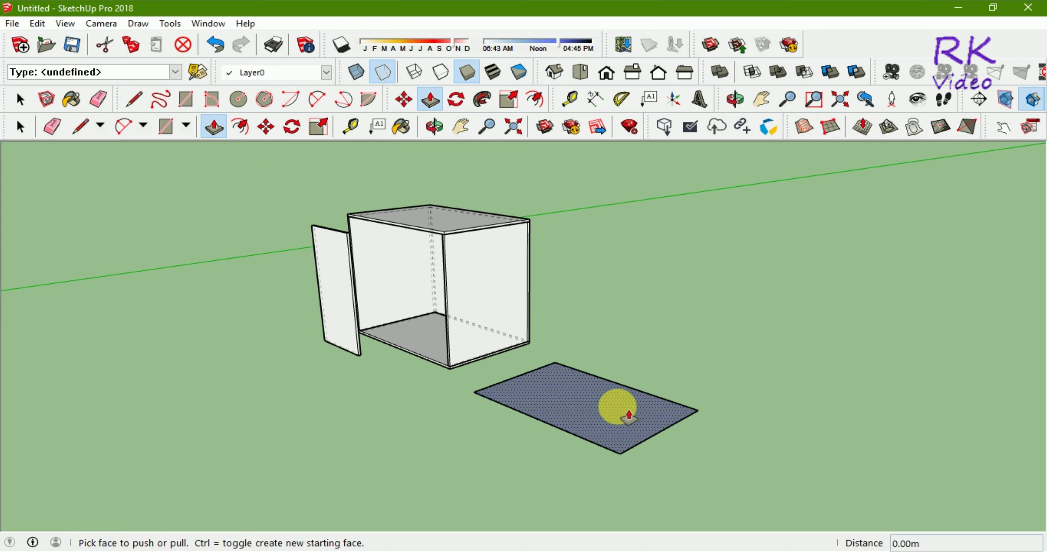
{"action": "left_click_drag", "start_coordinate": [628, 417], "coordinate": [628, 392]}
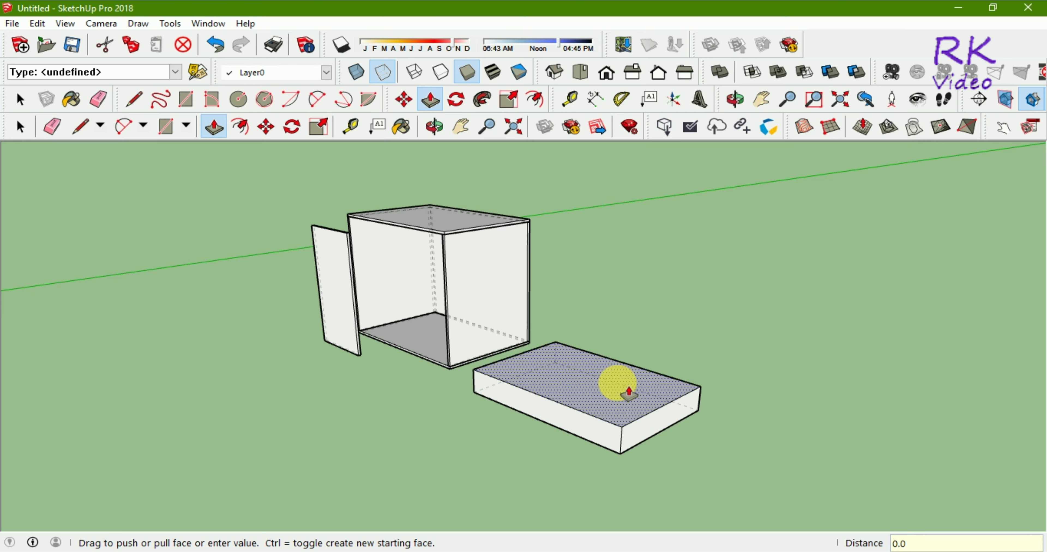
{"action": "type", "text": "02"}
{"action": "key", "text": "Return"}
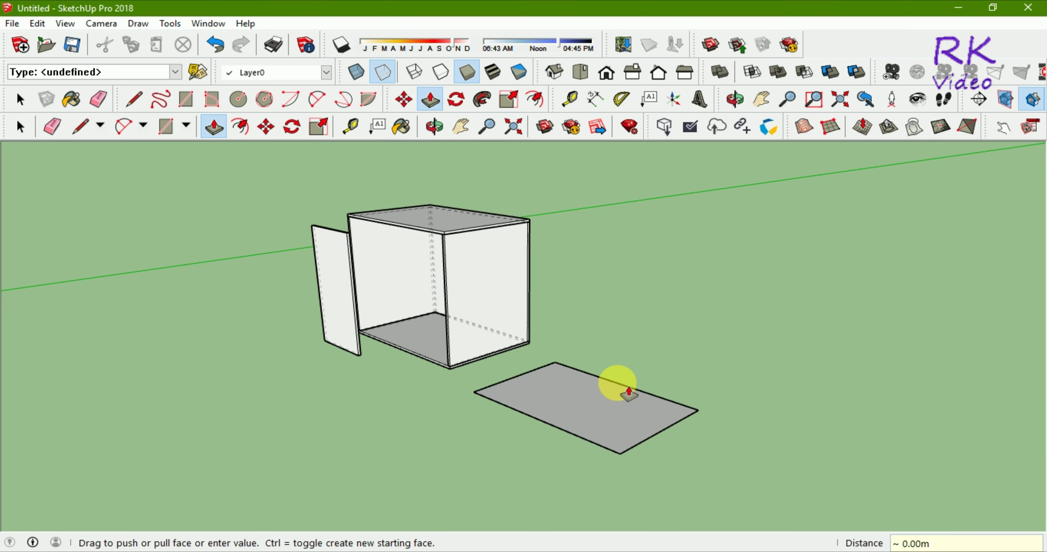
Zoom in and out to inspect the rectangle beside the cabinet
{"action": "scroll", "coordinate": [577, 448], "scroll_direction": "up", "scroll_amount": 3}
{"action": "scroll", "coordinate": [580, 444], "scroll_direction": "up", "scroll_amount": 2}
{"action": "scroll", "coordinate": [592, 450], "scroll_direction": "up", "scroll_amount": 2}
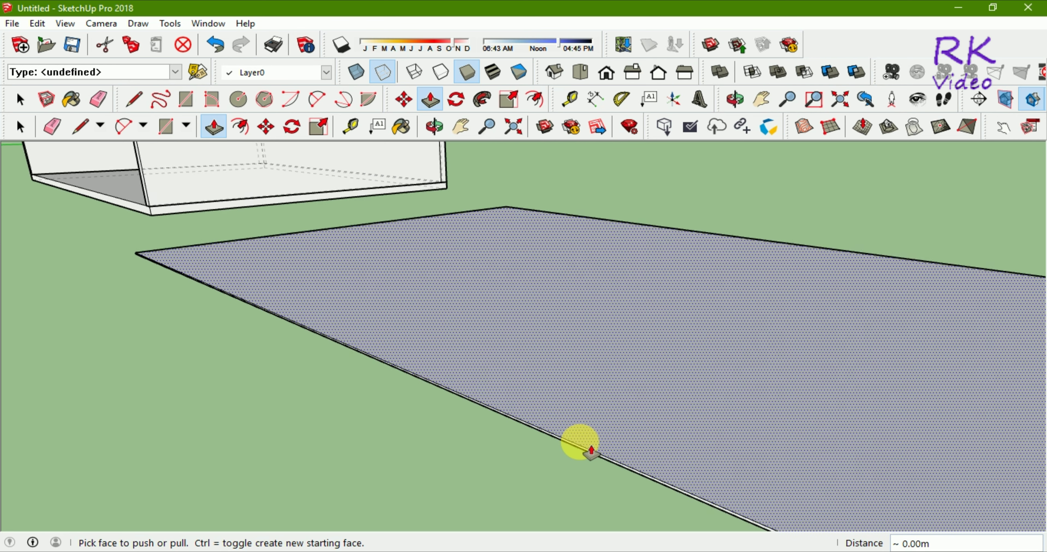
{"action": "scroll", "coordinate": [592, 451], "scroll_direction": "down", "scroll_amount": 1}
{"action": "scroll", "coordinate": [526, 427], "scroll_direction": "down", "scroll_amount": 1}
{"action": "scroll", "coordinate": [543, 427], "scroll_direction": "down", "scroll_amount": 2}
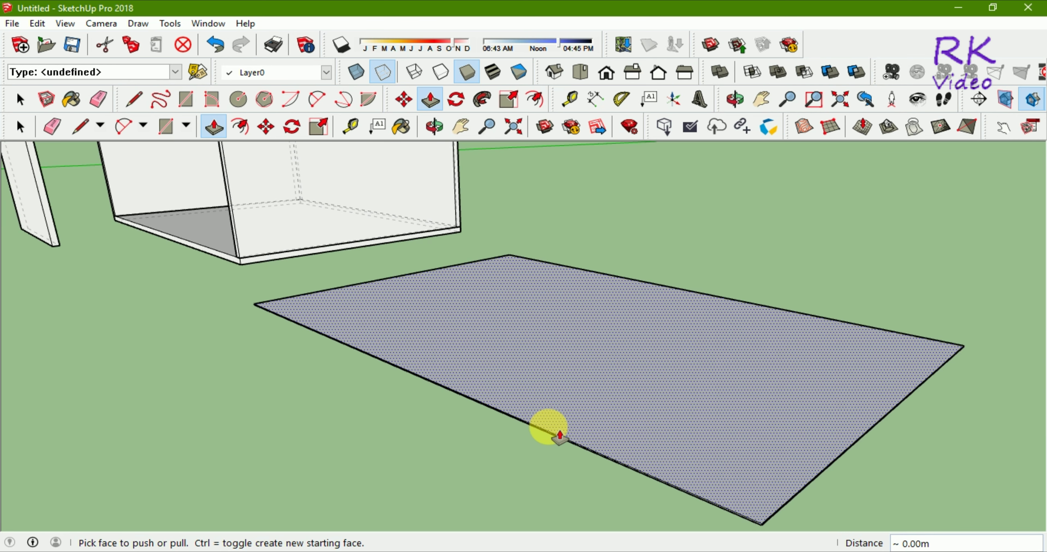
{"action": "scroll", "coordinate": [560, 436], "scroll_direction": "down", "scroll_amount": 2}
{"action": "scroll", "coordinate": [549, 427], "scroll_direction": "down", "scroll_amount": 2}
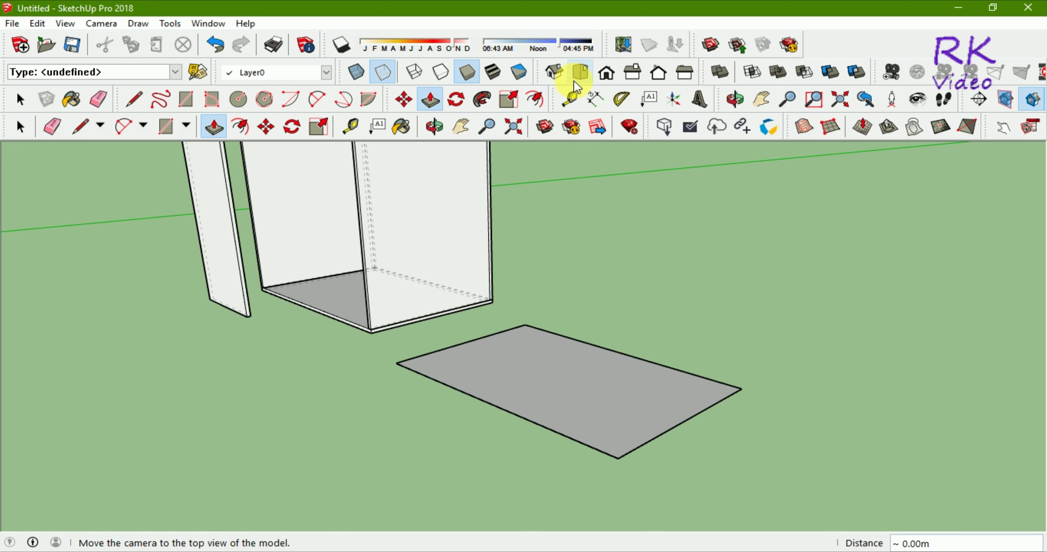
From Top view, window-select the flat rectangle, group it via Edit > Make Group, then return to Iso
{"action": "left_click", "coordinate": [581, 73]}
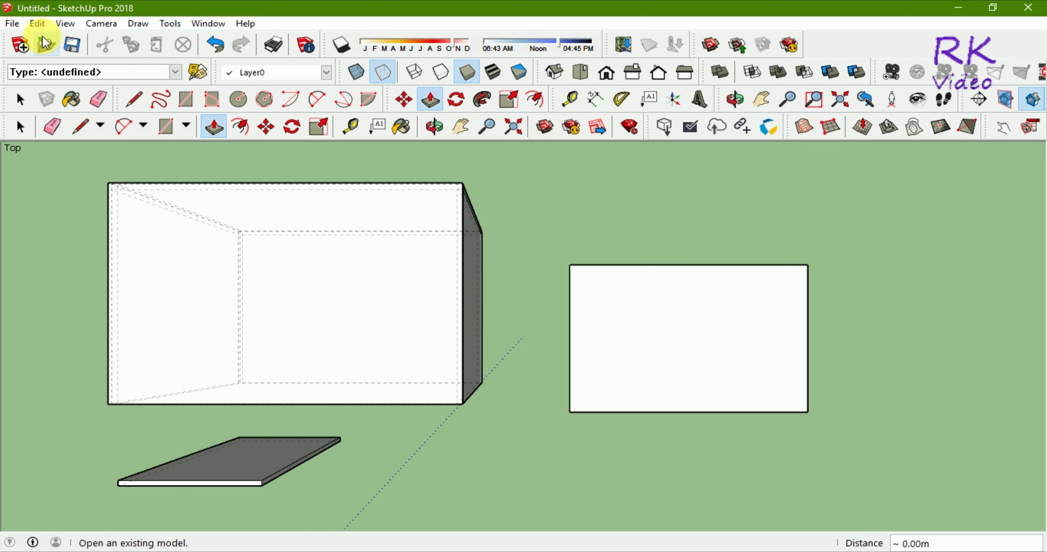
{"action": "left_click", "coordinate": [21, 99]}
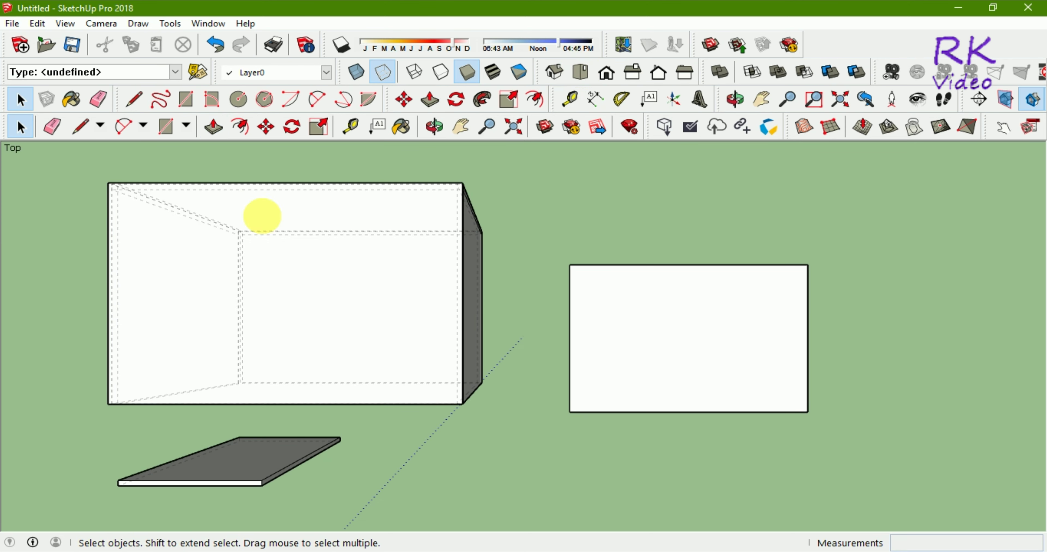
{"action": "left_click_drag", "start_coordinate": [538, 240], "coordinate": [845, 439]}
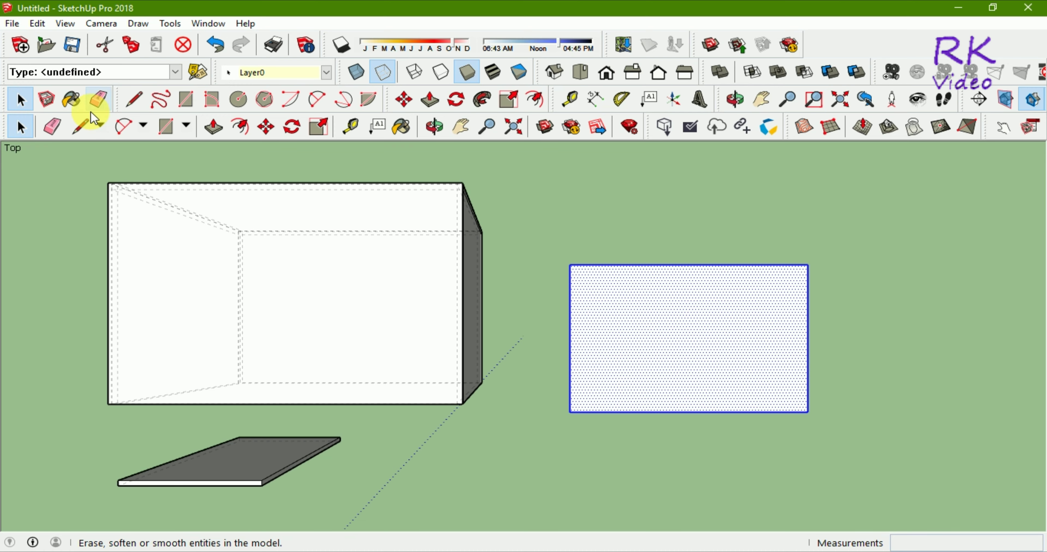
{"action": "left_click", "coordinate": [36, 24]}
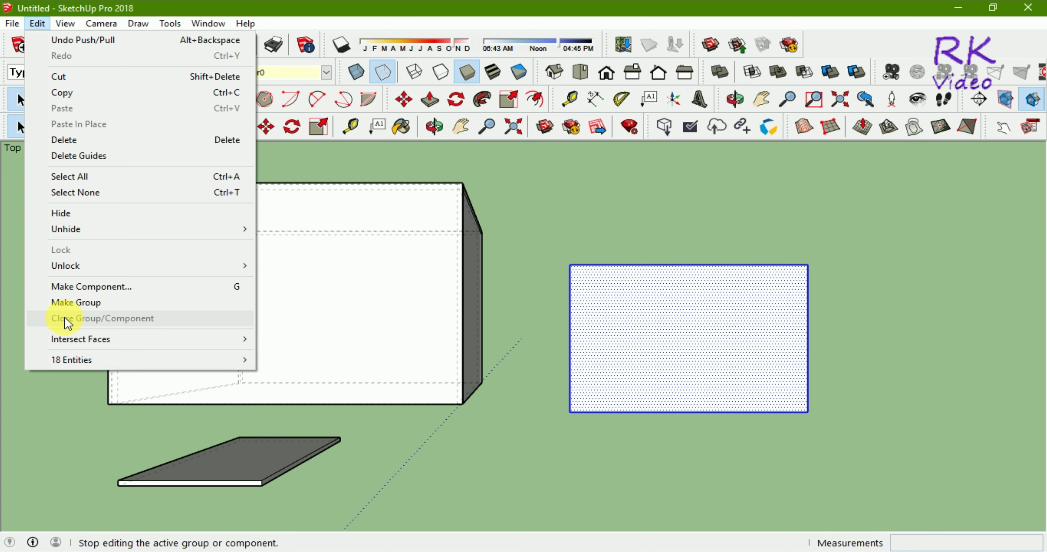
{"action": "left_click", "coordinate": [58, 301]}
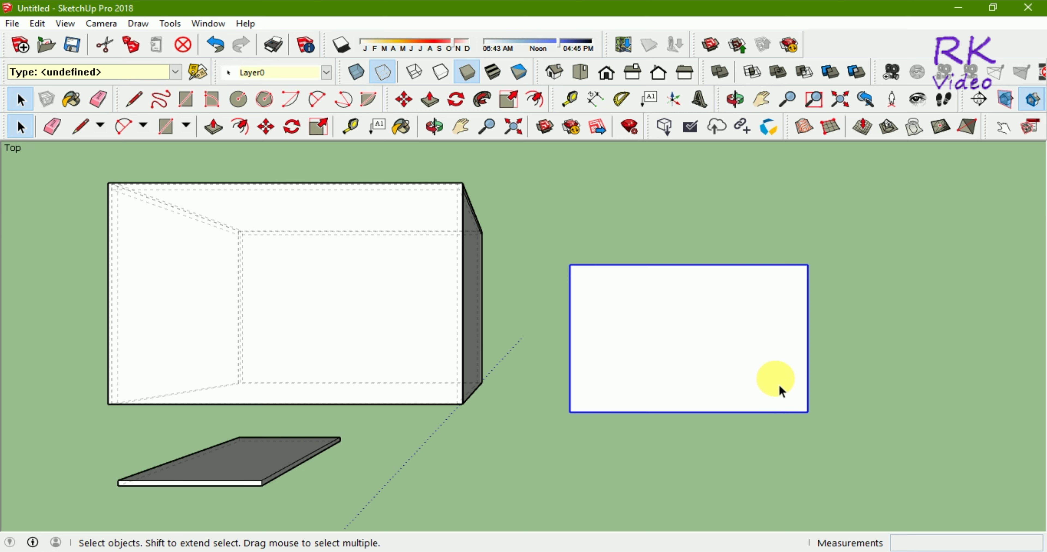
{"action": "left_click", "coordinate": [554, 72]}
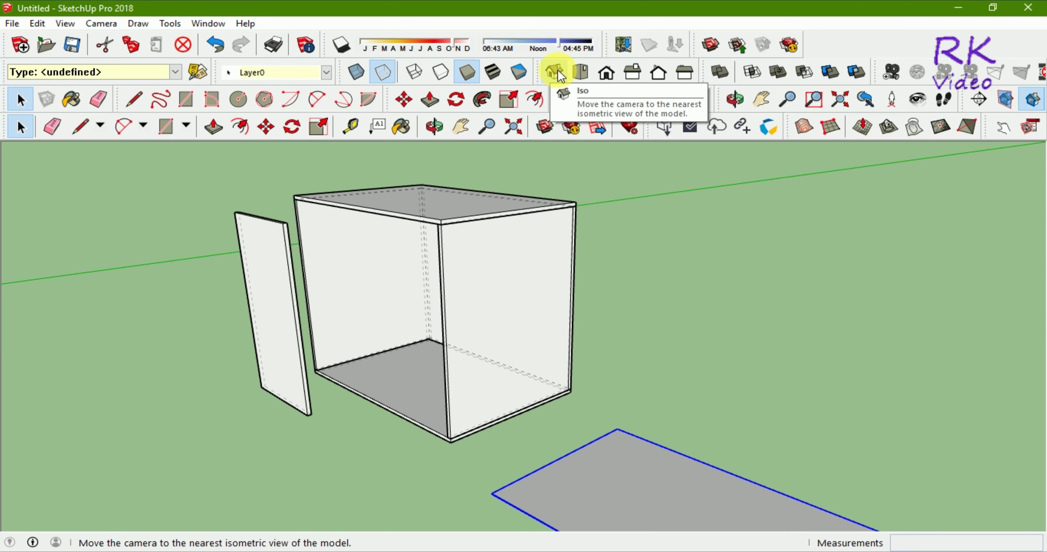
In Top view, move the dark slab further left, cancelling a second move
{"action": "left_click", "coordinate": [580, 72]}
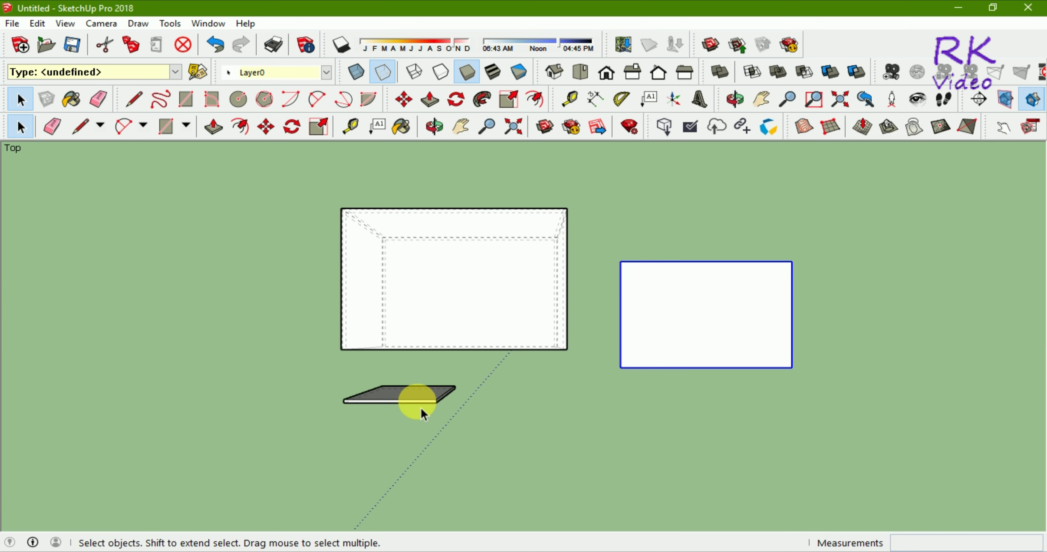
{"action": "left_click", "coordinate": [422, 395]}
{"action": "key", "text": "m"}
{"action": "left_click", "coordinate": [510, 427]}
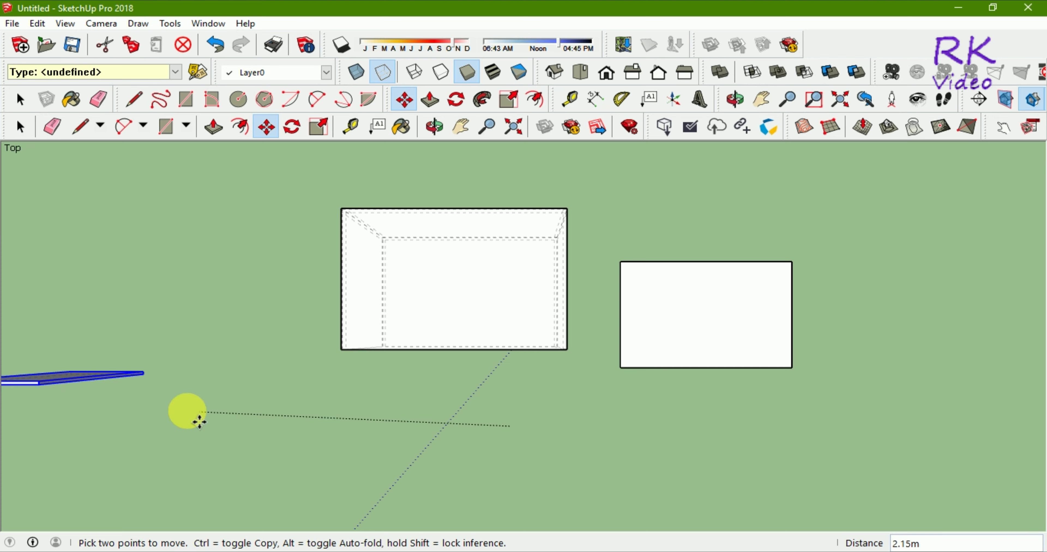
{"action": "left_click", "coordinate": [345, 446]}
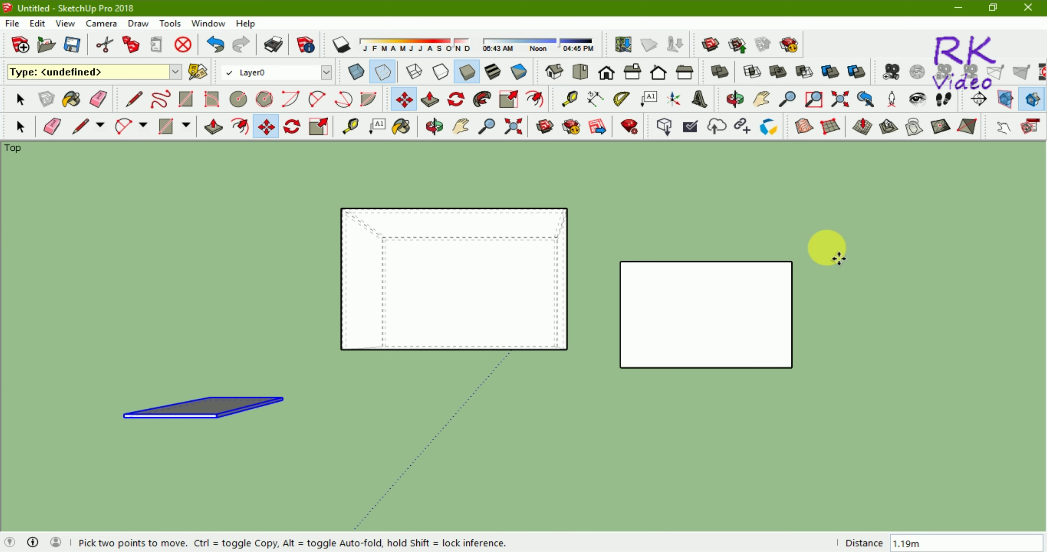
{"action": "left_click", "coordinate": [827, 248]}
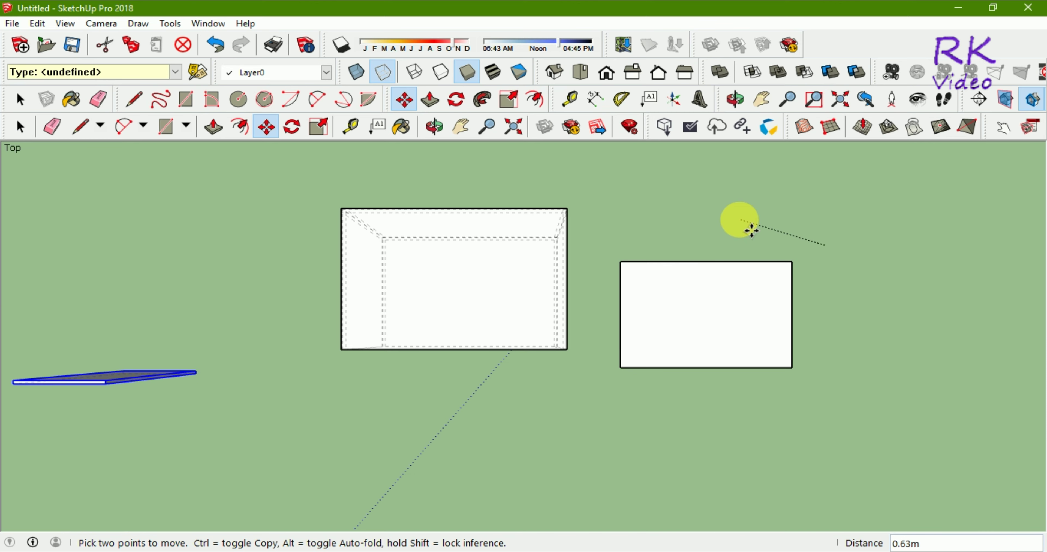
{"action": "key", "text": "Escape"}
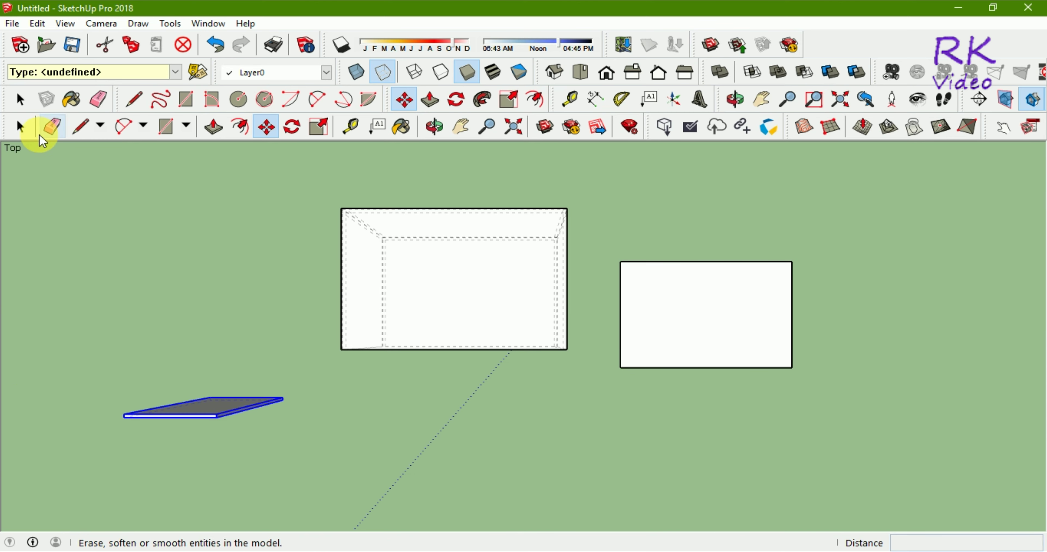
Window-select the grouped rectangle and move it up against the box's front
{"action": "left_click", "coordinate": [20, 127]}
{"action": "left_click_drag", "start_coordinate": [590, 244], "coordinate": [863, 434]}
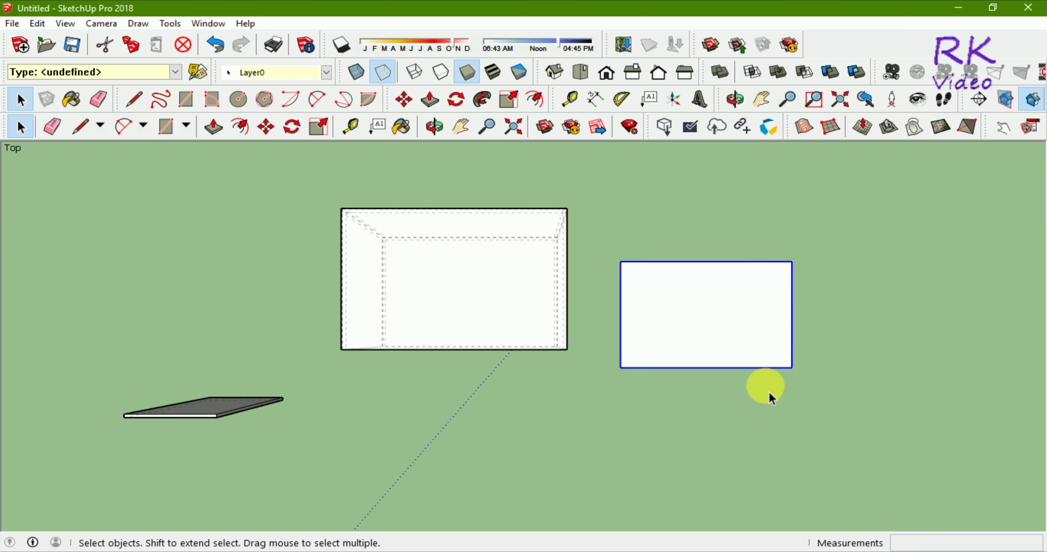
{"action": "key", "text": "m"}
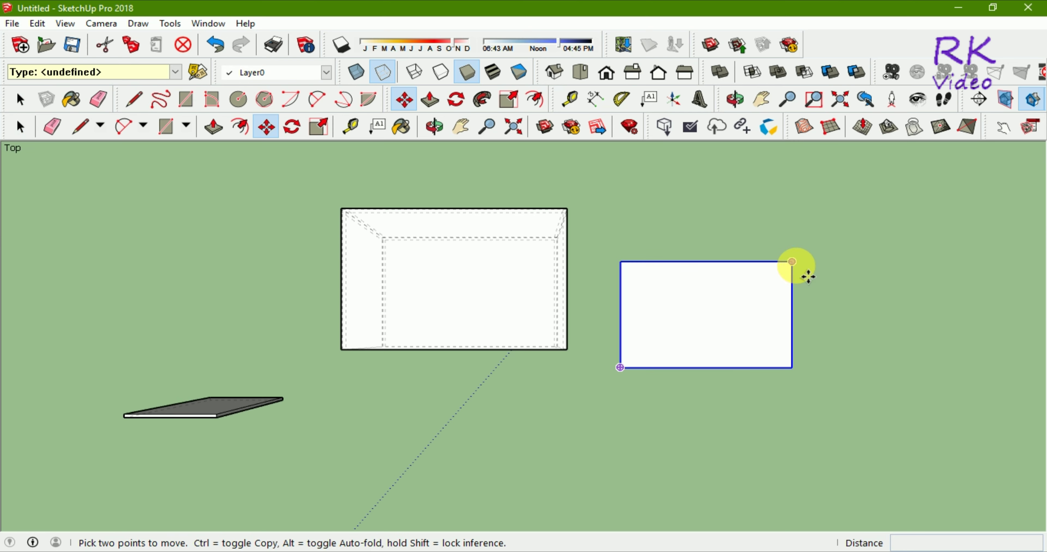
{"action": "left_click", "coordinate": [807, 277]}
{"action": "scroll", "coordinate": [561, 374], "scroll_direction": "up", "scroll_amount": 1}
{"action": "scroll", "coordinate": [554, 374], "scroll_direction": "up", "scroll_amount": 1}
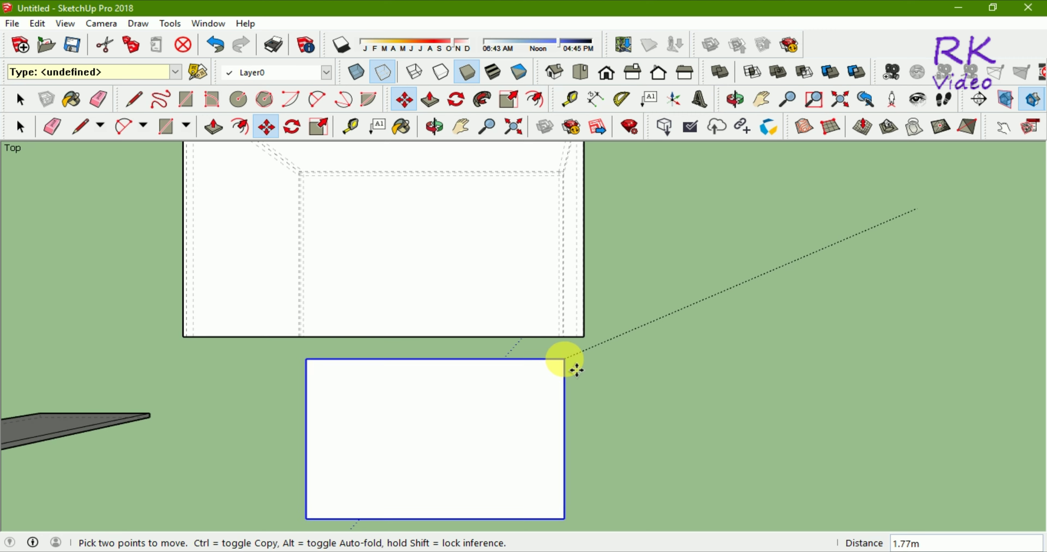
{"action": "left_click", "coordinate": [547, 359]}
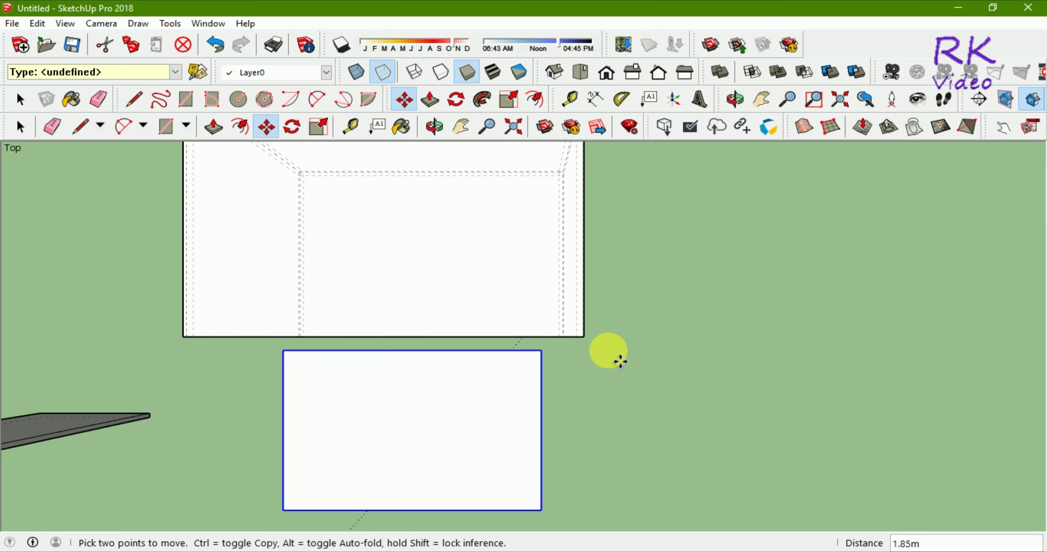
{"action": "scroll", "coordinate": [556, 268], "scroll_direction": "down", "scroll_amount": 2}
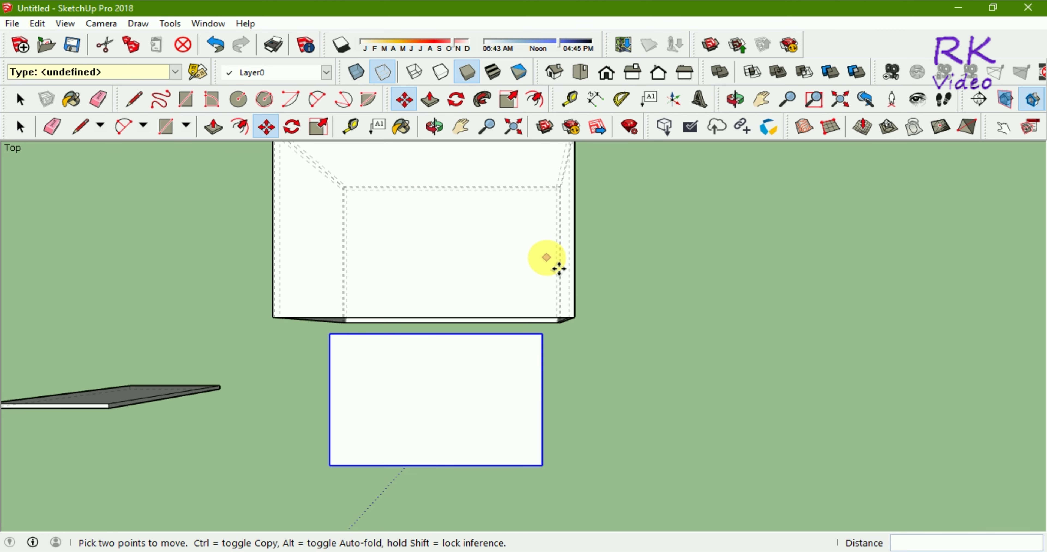
Switch to Iso view and zoom in on the box's lower front corner
{"action": "left_click", "coordinate": [555, 73]}
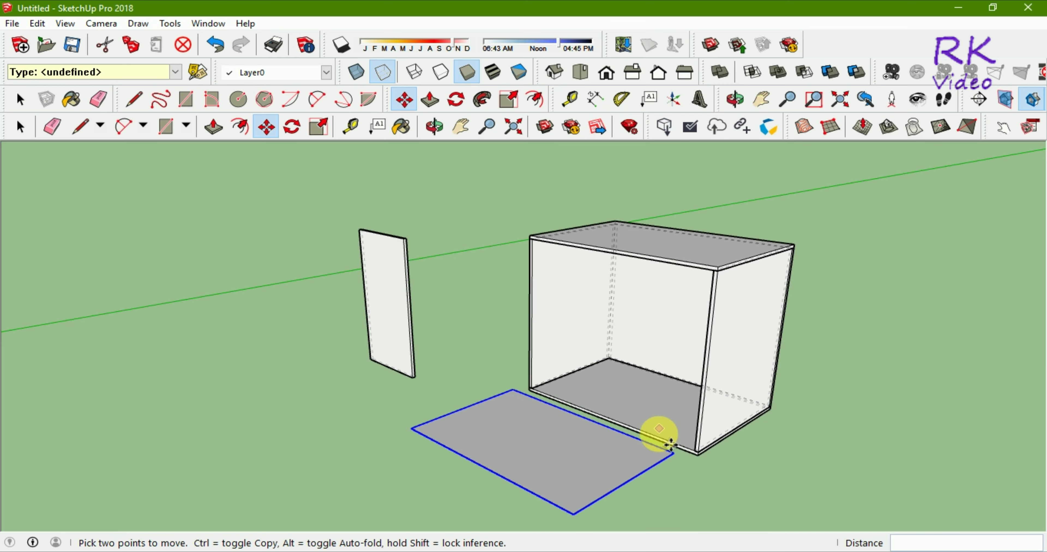
{"action": "scroll", "coordinate": [612, 346], "scroll_direction": "down", "scroll_amount": 1}
{"action": "scroll", "coordinate": [648, 455], "scroll_direction": "up", "scroll_amount": 1}
{"action": "scroll", "coordinate": [688, 452], "scroll_direction": "up", "scroll_amount": 2}
{"action": "scroll", "coordinate": [688, 452], "scroll_direction": "up", "scroll_amount": 1}
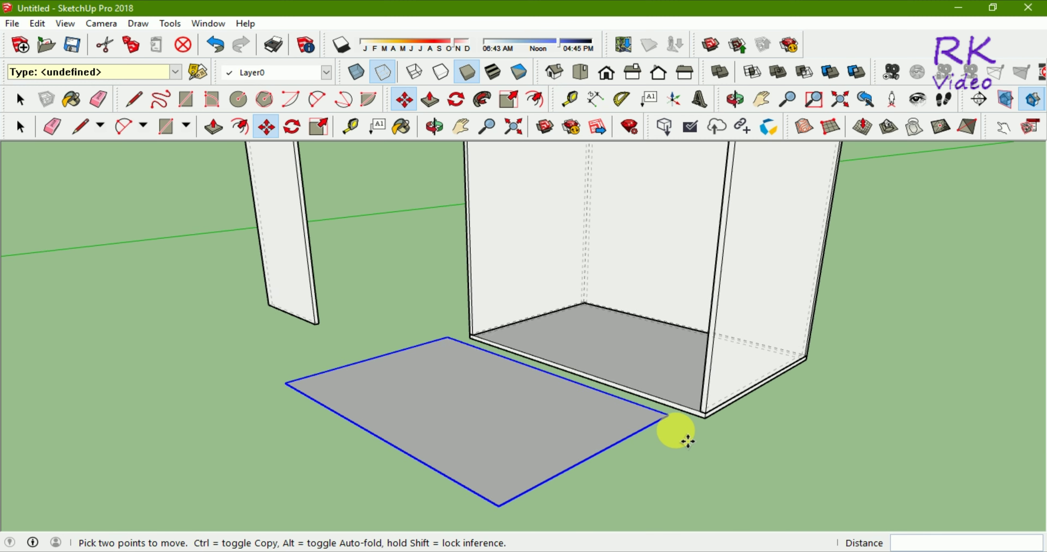
{"action": "scroll", "coordinate": [678, 436], "scroll_direction": "up", "scroll_amount": 2}
{"action": "scroll", "coordinate": [683, 428], "scroll_direction": "up", "scroll_amount": 2}
{"action": "scroll", "coordinate": [682, 422], "scroll_direction": "up", "scroll_amount": 1}
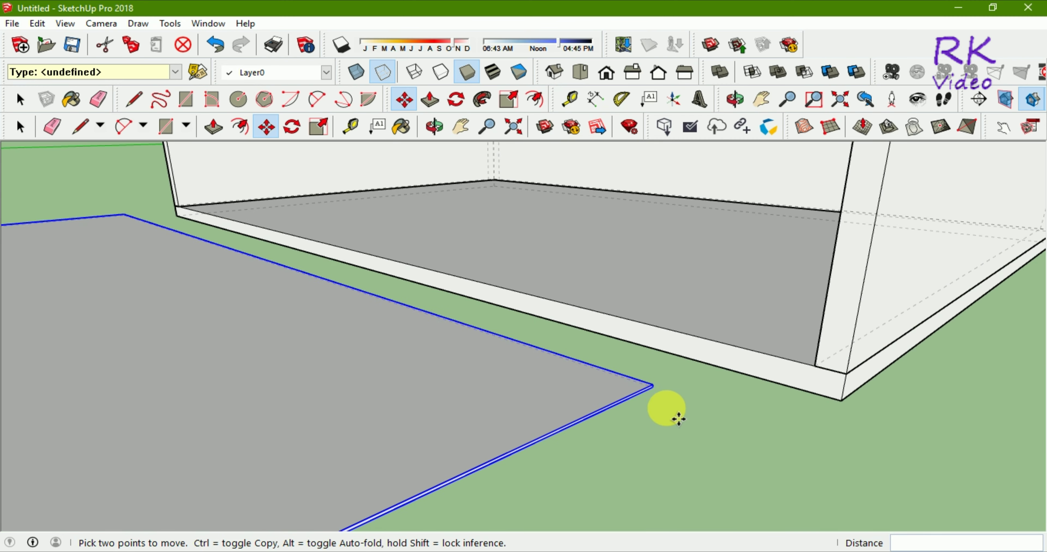
Drag the rectangle's corner toward the box's lower front corner, then return to Top view
{"action": "scroll", "coordinate": [675, 414], "scroll_direction": "up", "scroll_amount": 1}
{"action": "scroll", "coordinate": [650, 411], "scroll_direction": "up", "scroll_amount": 1}
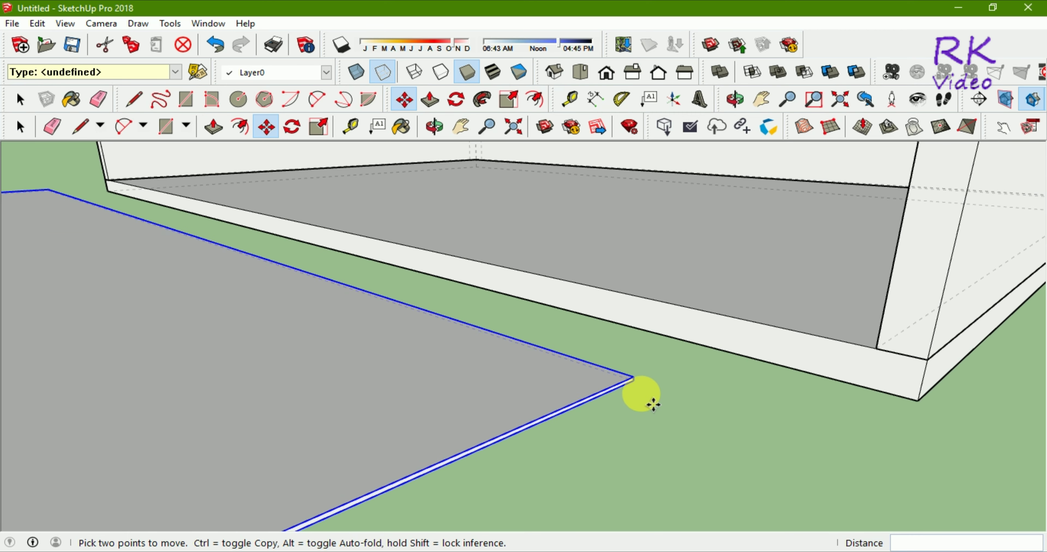
{"action": "left_click", "coordinate": [633, 381]}
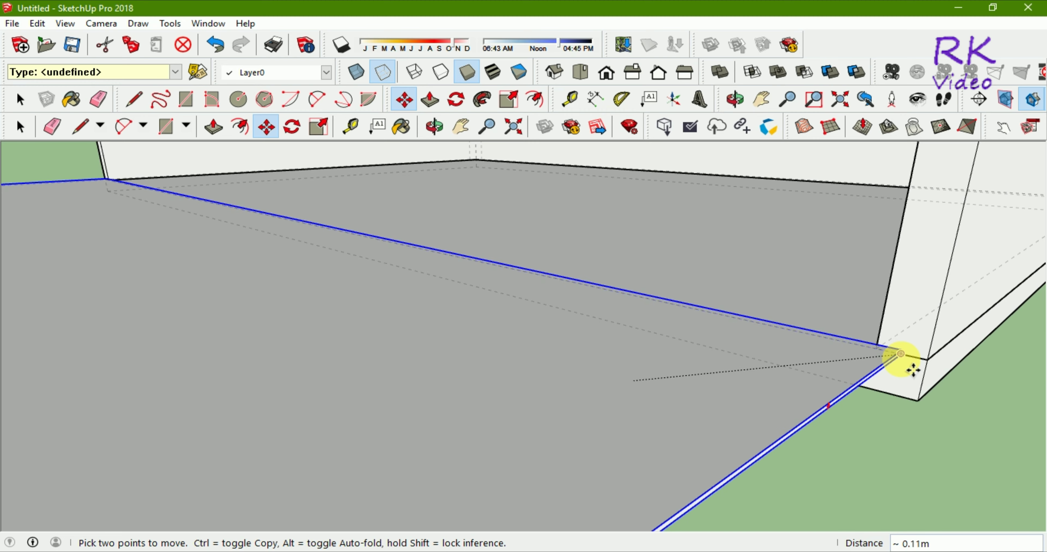
{"action": "left_click", "coordinate": [878, 350]}
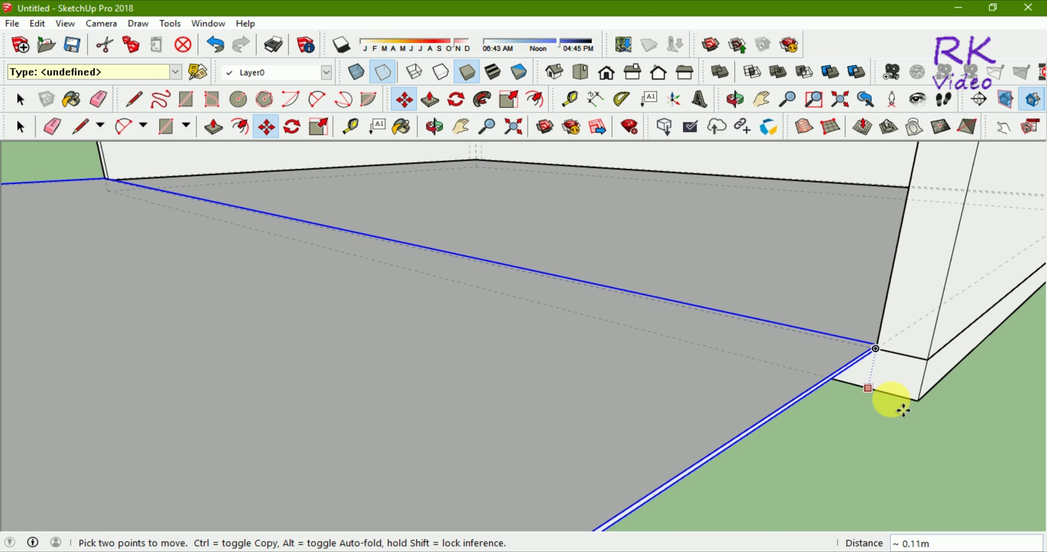
{"action": "left_click", "coordinate": [580, 72]}
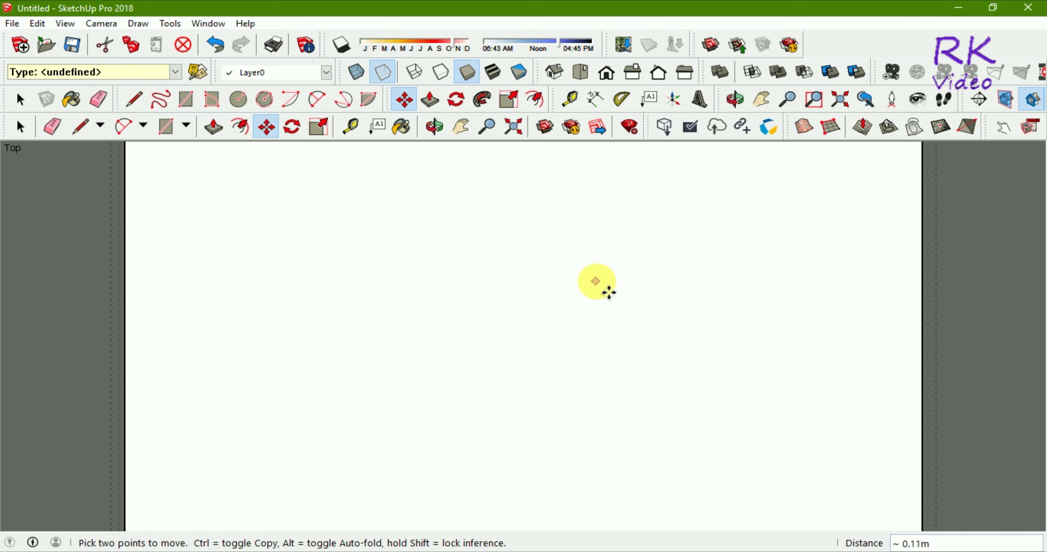
Shift the loose rectangle panel left so its edges line up with the cabinet's side walls
{"action": "scroll", "coordinate": [563, 294], "scroll_direction": "down", "scroll_amount": 2}
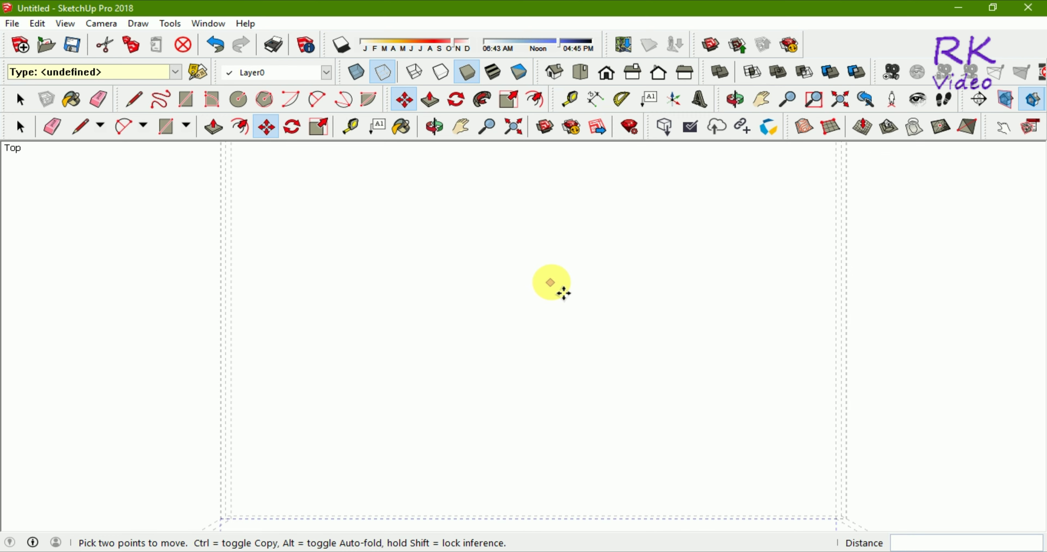
{"action": "scroll", "coordinate": [564, 293], "scroll_direction": "down", "scroll_amount": 2}
{"action": "scroll", "coordinate": [563, 286], "scroll_direction": "down", "scroll_amount": 2}
{"action": "scroll", "coordinate": [565, 283], "scroll_direction": "down", "scroll_amount": 2}
{"action": "scroll", "coordinate": [569, 284], "scroll_direction": "down", "scroll_amount": 2}
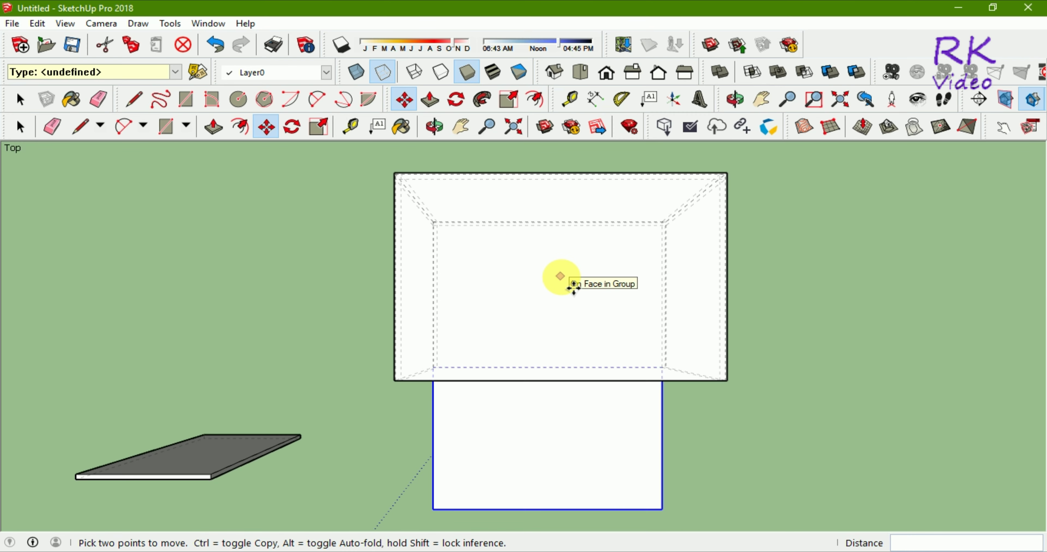
{"action": "scroll", "coordinate": [573, 286], "scroll_direction": "down", "scroll_amount": 2}
{"action": "scroll", "coordinate": [586, 511], "scroll_direction": "up", "scroll_amount": 1}
{"action": "scroll", "coordinate": [586, 513], "scroll_direction": "up", "scroll_amount": 2}
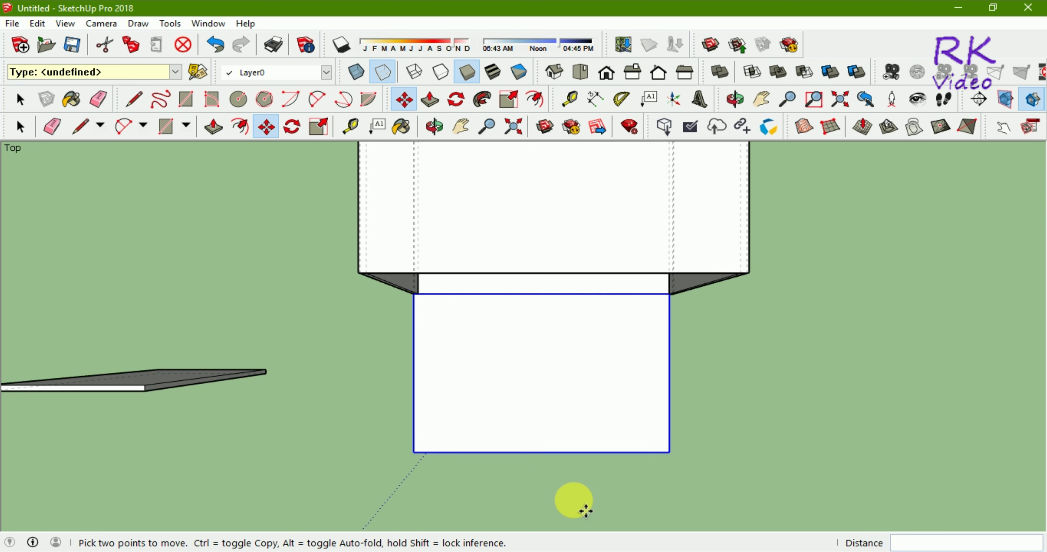
{"action": "scroll", "coordinate": [593, 489], "scroll_direction": "up", "scroll_amount": 1}
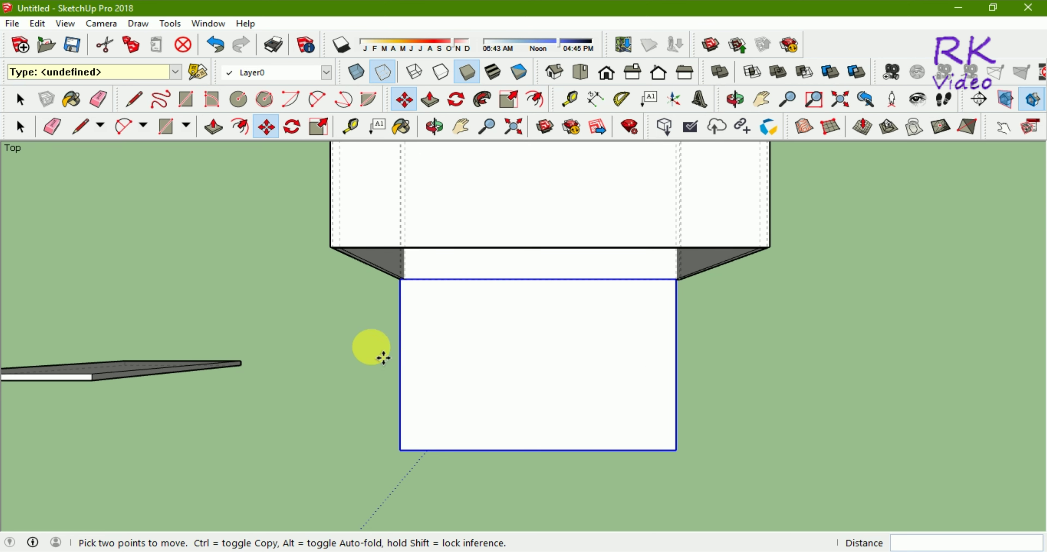
{"action": "scroll", "coordinate": [404, 276], "scroll_direction": "up", "scroll_amount": 1}
{"action": "scroll", "coordinate": [405, 289], "scroll_direction": "up", "scroll_amount": 2}
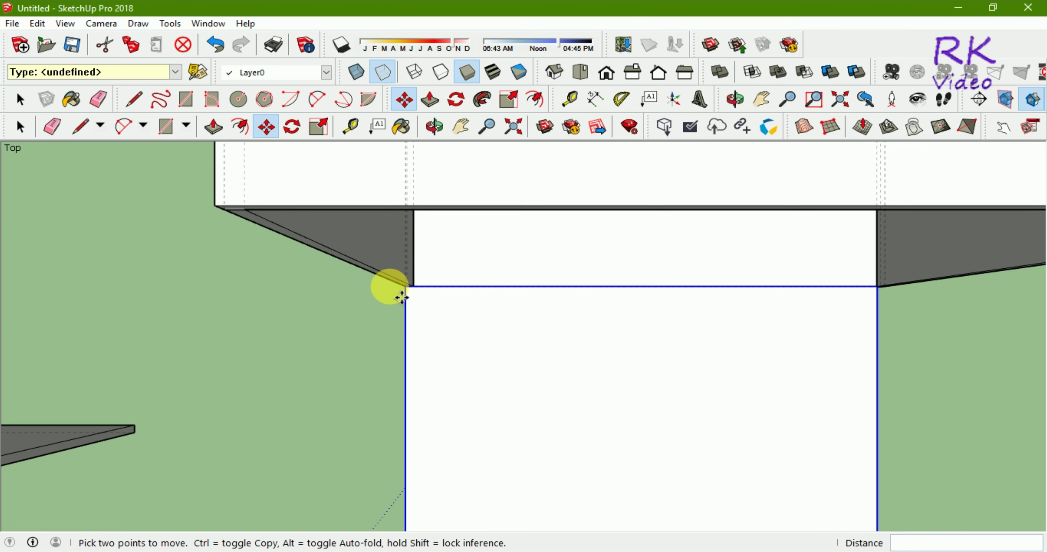
{"action": "scroll", "coordinate": [401, 299], "scroll_direction": "up", "scroll_amount": 1}
{"action": "scroll", "coordinate": [405, 325], "scroll_direction": "up", "scroll_amount": 1}
{"action": "scroll", "coordinate": [386, 280], "scroll_direction": "down", "scroll_amount": 2}
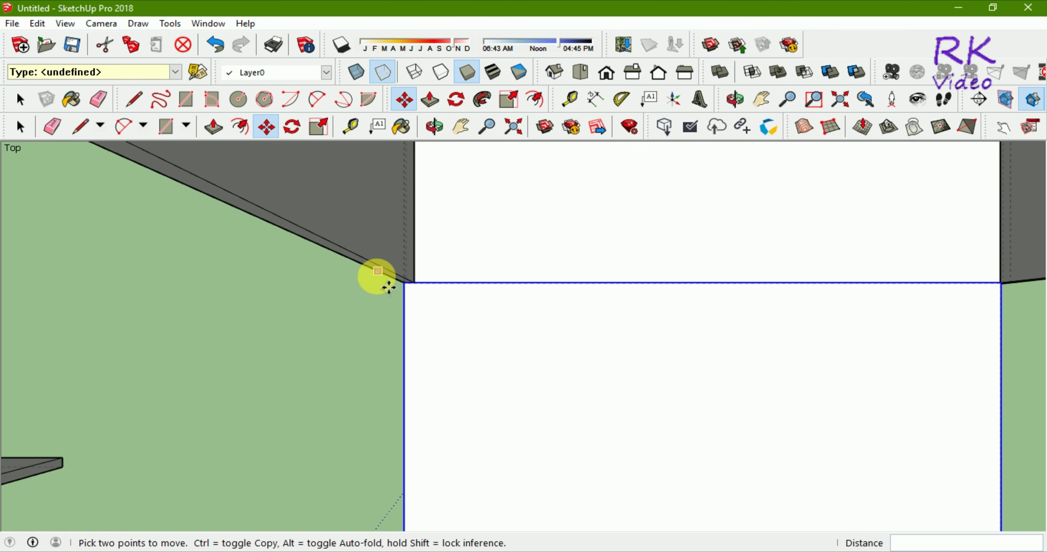
{"action": "scroll", "coordinate": [389, 284], "scroll_direction": "down", "scroll_amount": 2}
{"action": "scroll", "coordinate": [388, 287], "scroll_direction": "down", "scroll_amount": 1}
{"action": "scroll", "coordinate": [389, 286], "scroll_direction": "down", "scroll_amount": 1}
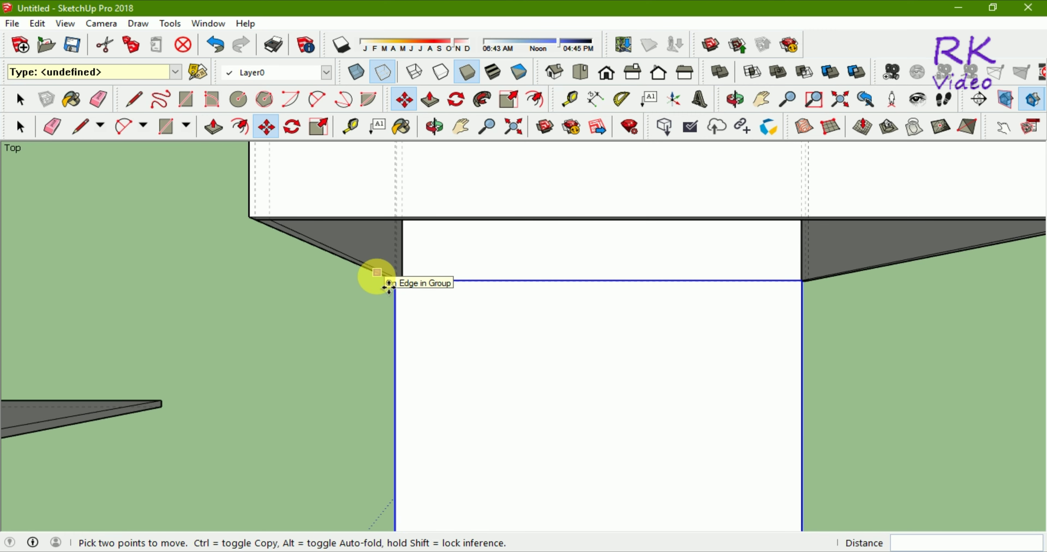
{"action": "scroll", "coordinate": [388, 286], "scroll_direction": "down", "scroll_amount": 1}
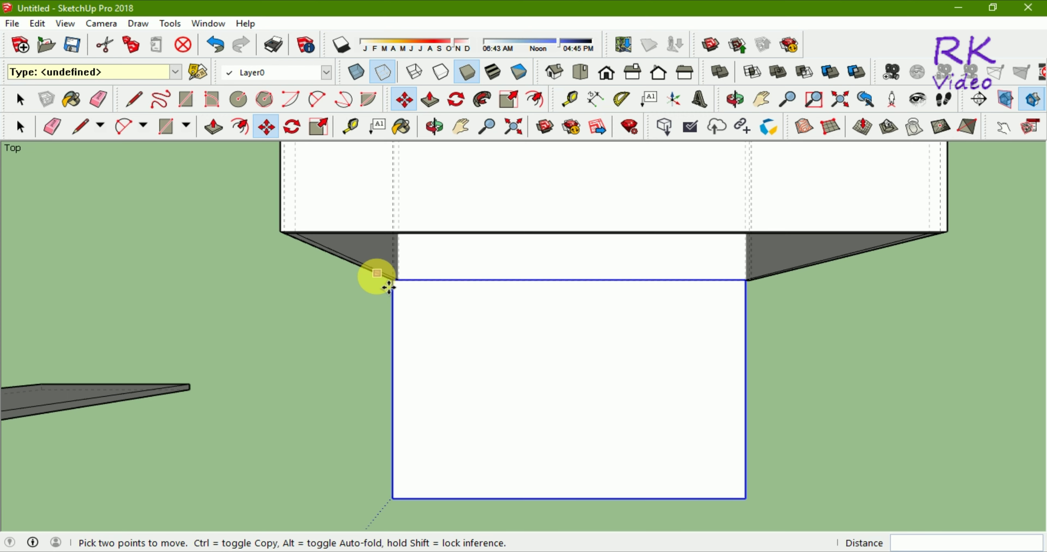
{"action": "scroll", "coordinate": [406, 295], "scroll_direction": "up", "scroll_amount": 1}
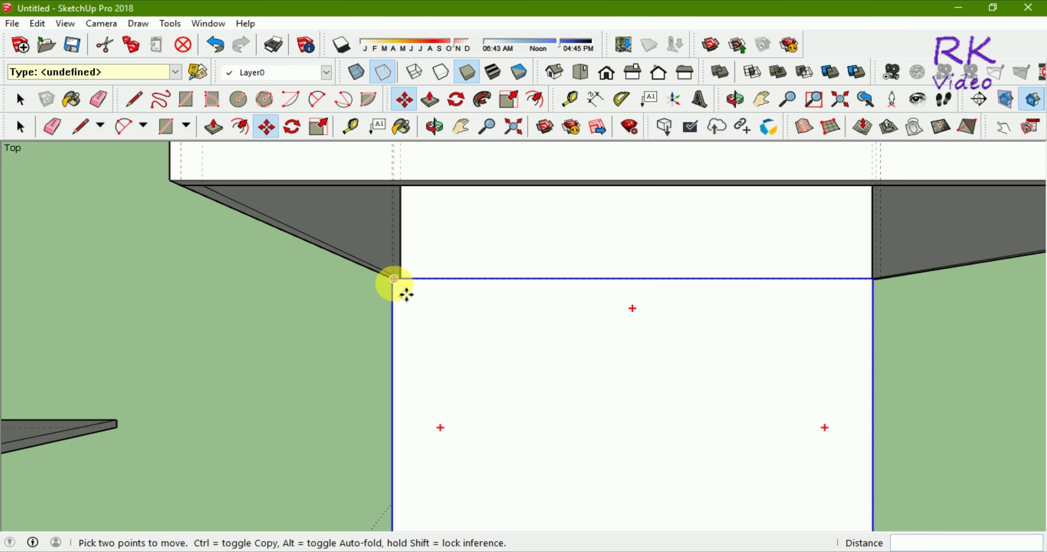
{"action": "scroll", "coordinate": [610, 280], "scroll_direction": "down", "scroll_amount": 1}
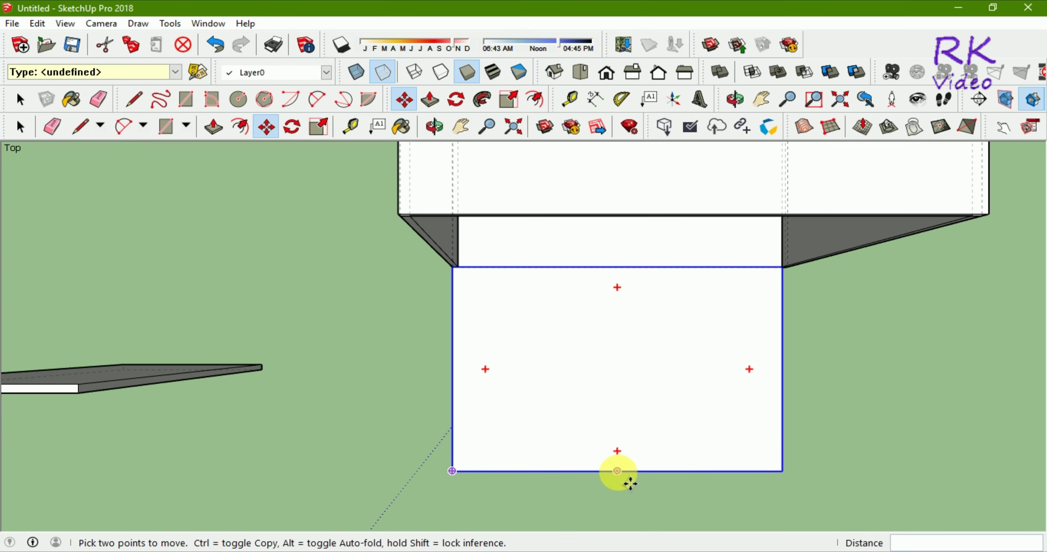
{"action": "left_click", "coordinate": [630, 484]}
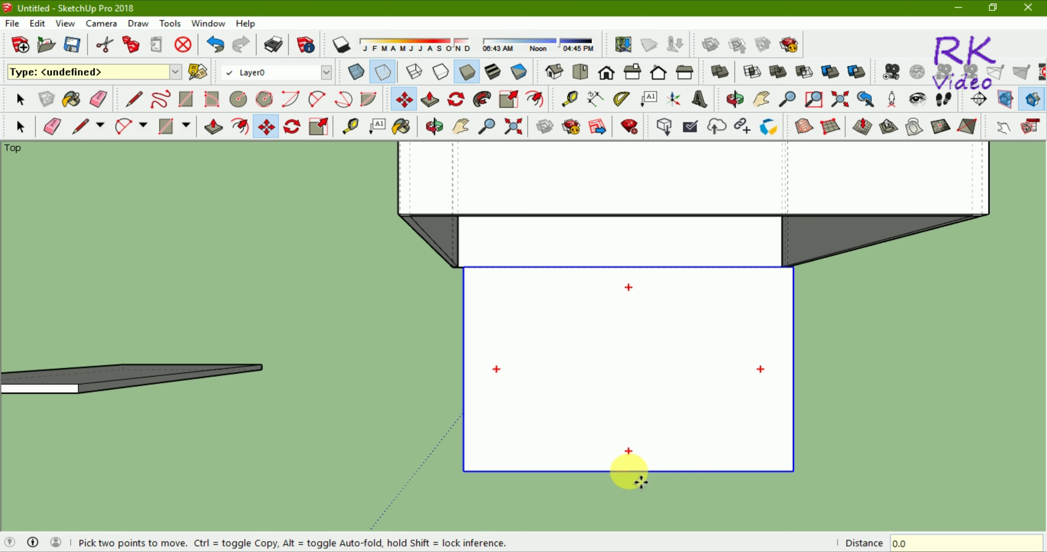
{"action": "key", "text": "ctrl+z"}
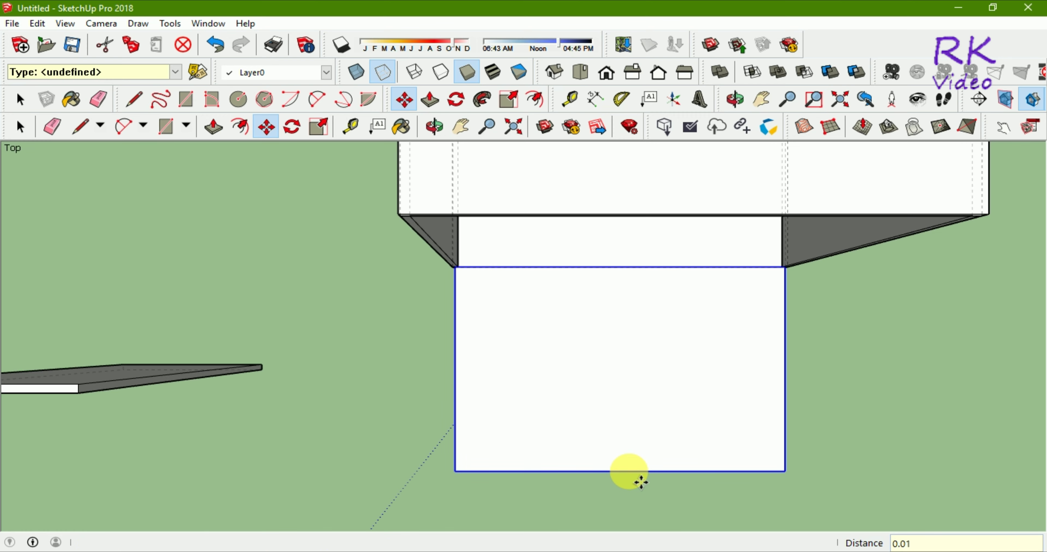
{"action": "scroll", "coordinate": [781, 267], "scroll_direction": "up", "scroll_amount": 3}
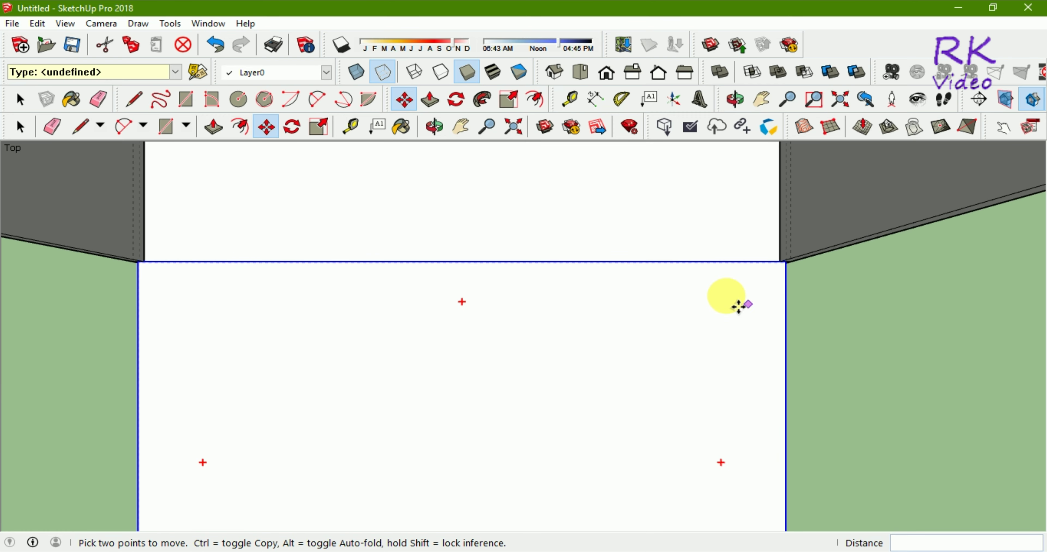
{"action": "scroll", "coordinate": [402, 250], "scroll_direction": "down", "scroll_amount": 1}
{"action": "scroll", "coordinate": [404, 252], "scroll_direction": "down", "scroll_amount": 2}
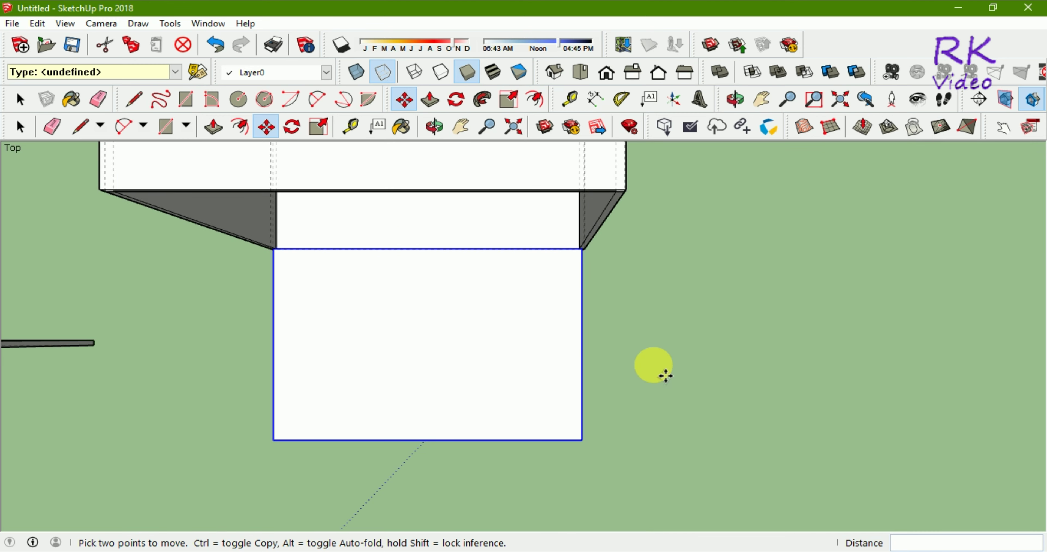
In Iso view, lift the shelf panel 0.25 m up along blue from its corner
{"action": "left_click", "coordinate": [553, 74]}
{"action": "scroll", "coordinate": [492, 155], "scroll_direction": "down", "scroll_amount": 2}
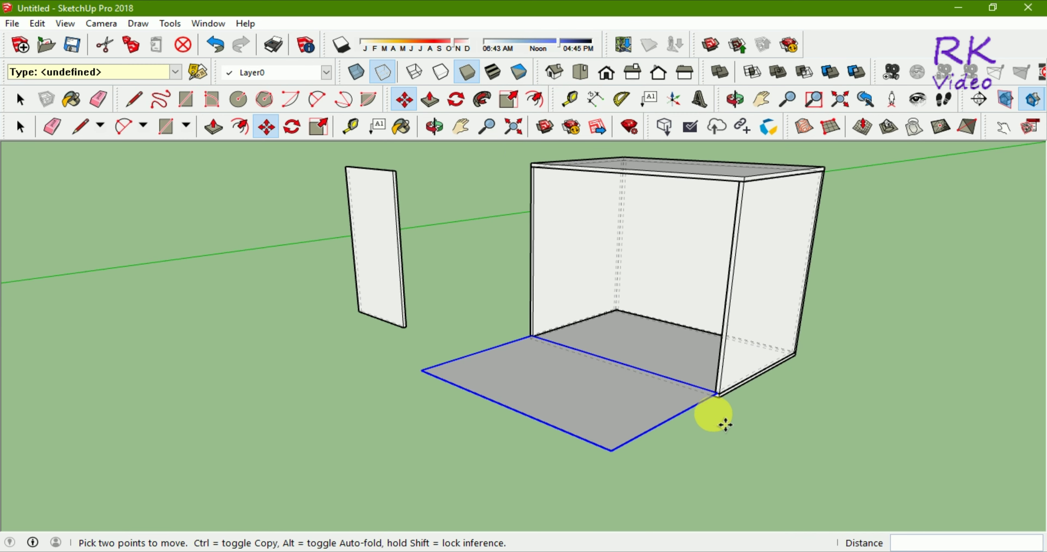
{"action": "scroll", "coordinate": [727, 406], "scroll_direction": "up", "scroll_amount": 3}
{"action": "scroll", "coordinate": [729, 404], "scroll_direction": "up", "scroll_amount": 2}
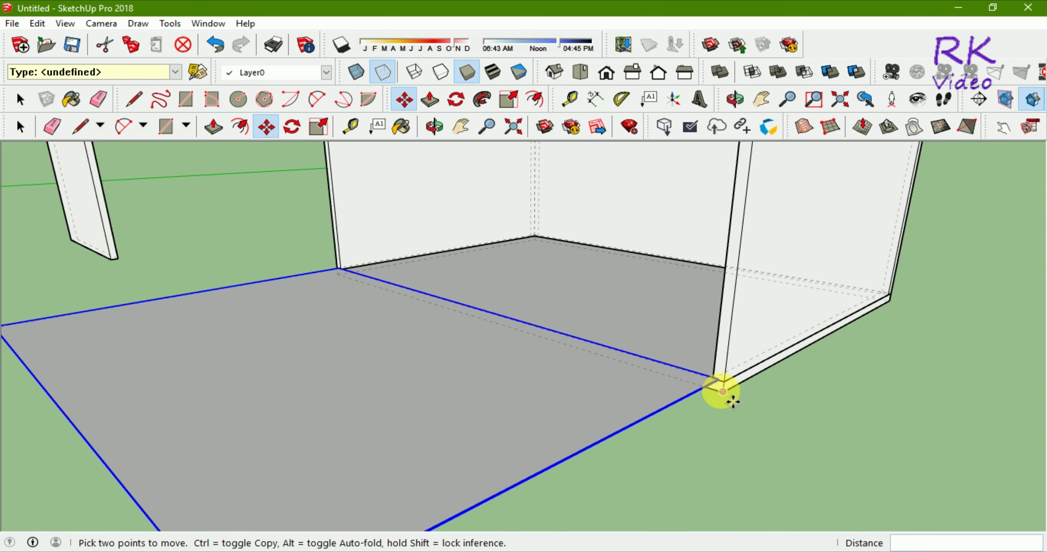
{"action": "scroll", "coordinate": [728, 394], "scroll_direction": "up", "scroll_amount": 2}
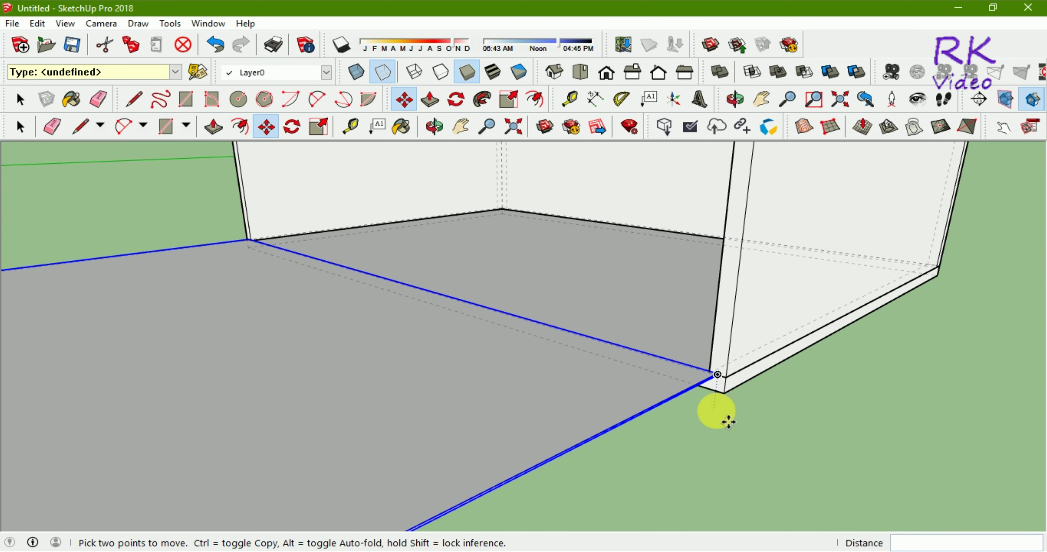
{"action": "left_click", "coordinate": [736, 406]}
{"action": "type", "text": "0.2"}
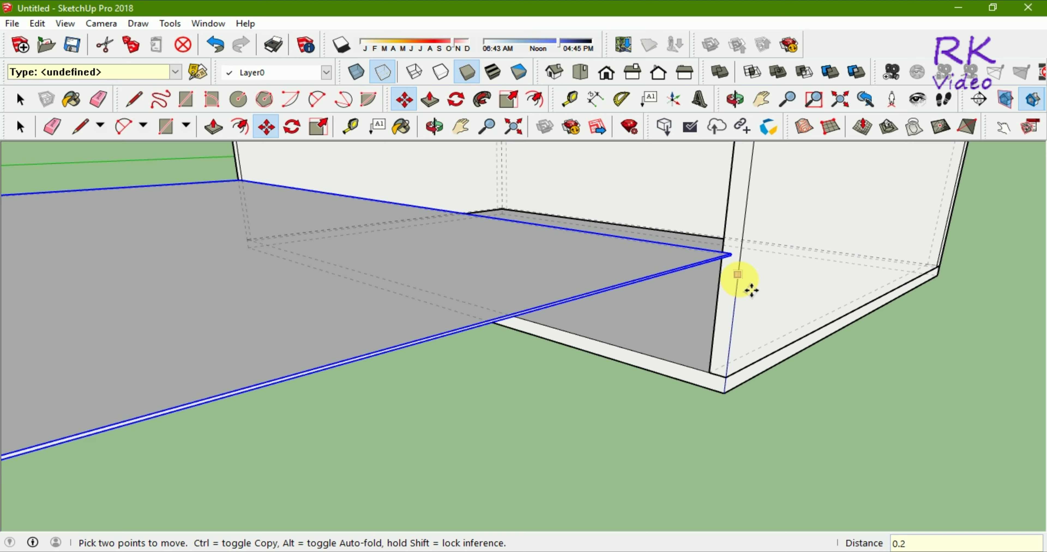
{"action": "type", "text": "5"}
{"action": "key", "text": "Return"}
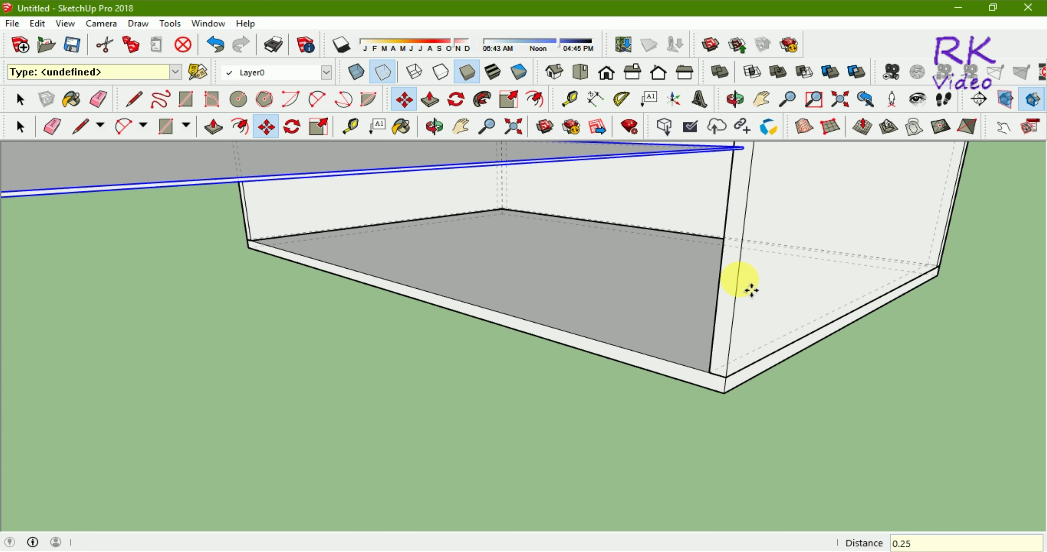
{"action": "scroll", "coordinate": [701, 413], "scroll_direction": "down", "scroll_amount": 3}
{"action": "scroll", "coordinate": [670, 423], "scroll_direction": "down", "scroll_amount": 2}
{"action": "scroll", "coordinate": [671, 427], "scroll_direction": "down", "scroll_amount": 2}
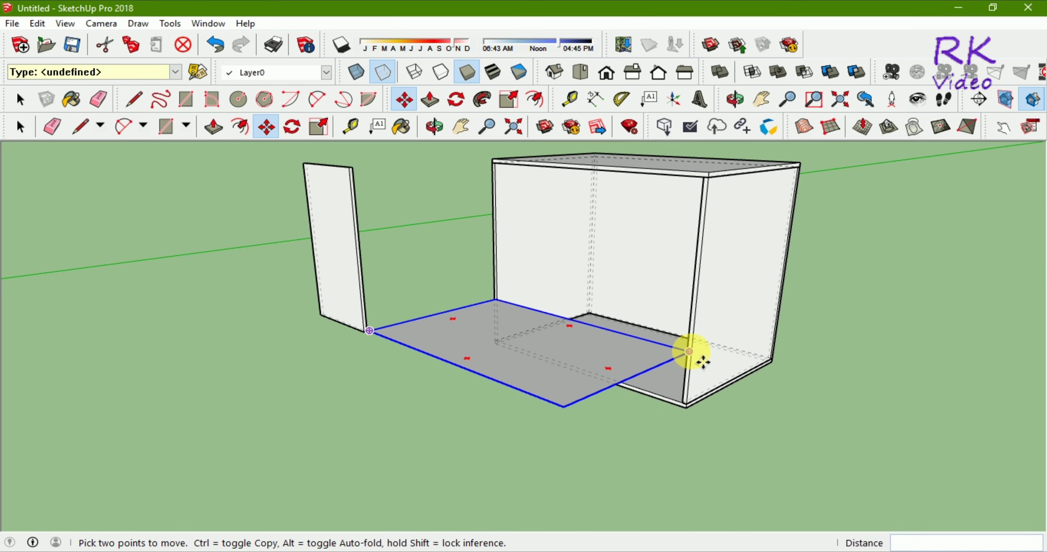
{"action": "scroll", "coordinate": [702, 362], "scroll_direction": "up", "scroll_amount": 2}
{"action": "scroll", "coordinate": [697, 355], "scroll_direction": "up", "scroll_amount": 2}
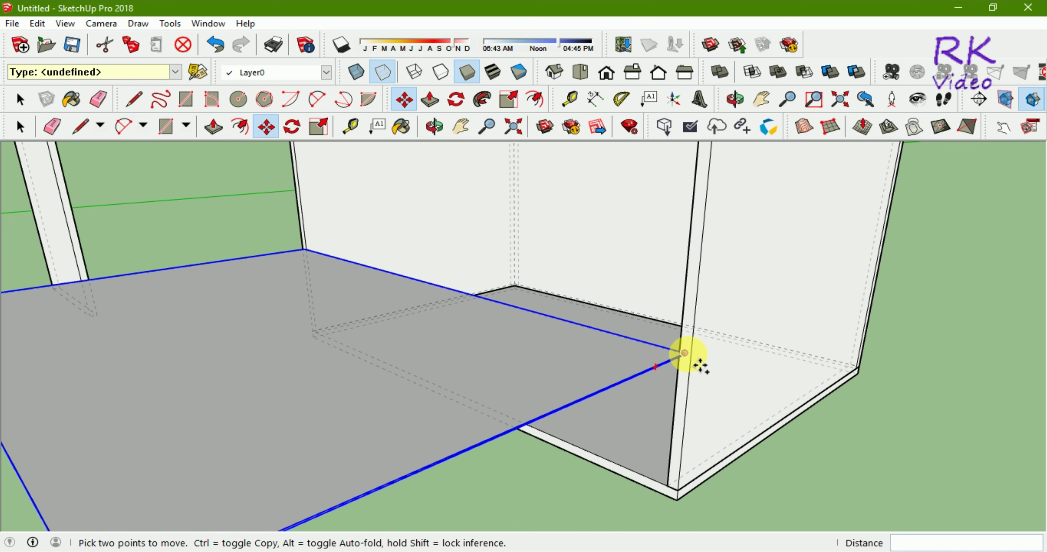
Copy the shelf 0.25 m straight up to create a second shelf
{"action": "key", "text": "ctrl"}
{"action": "left_click", "coordinate": [684, 353]}
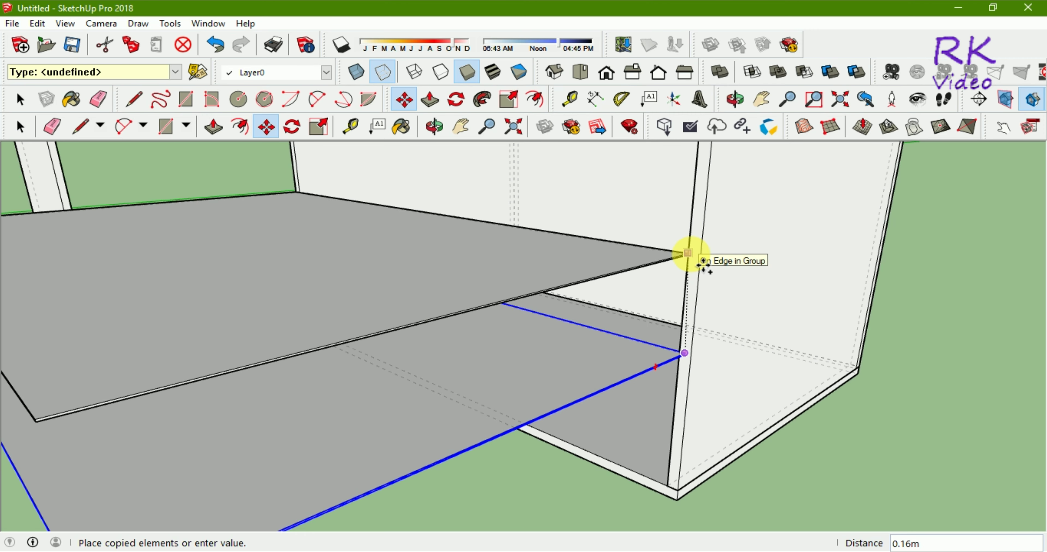
{"action": "key", "text": "Escape"}
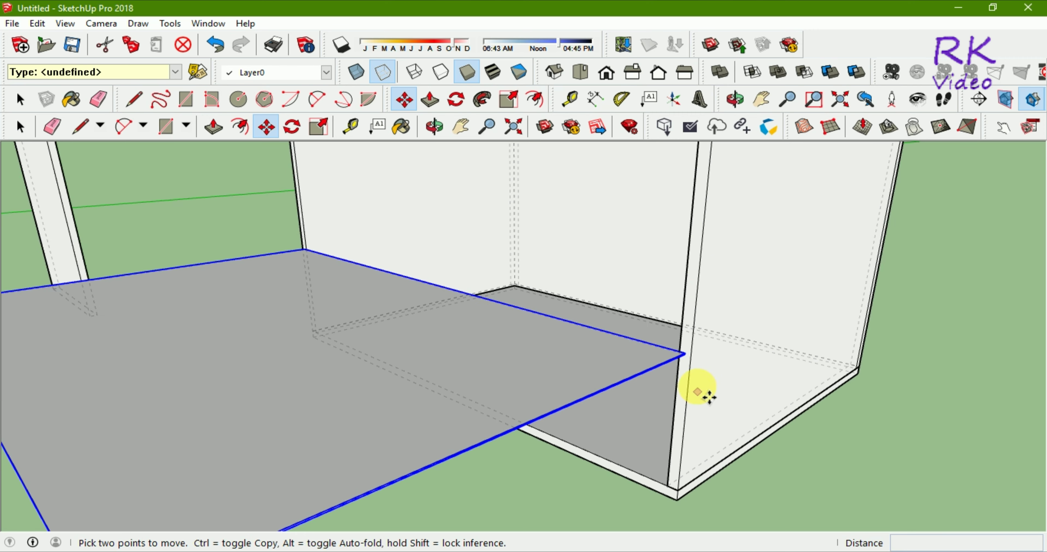
{"action": "left_click", "coordinate": [701, 364]}
{"action": "key", "text": "ctrl"}
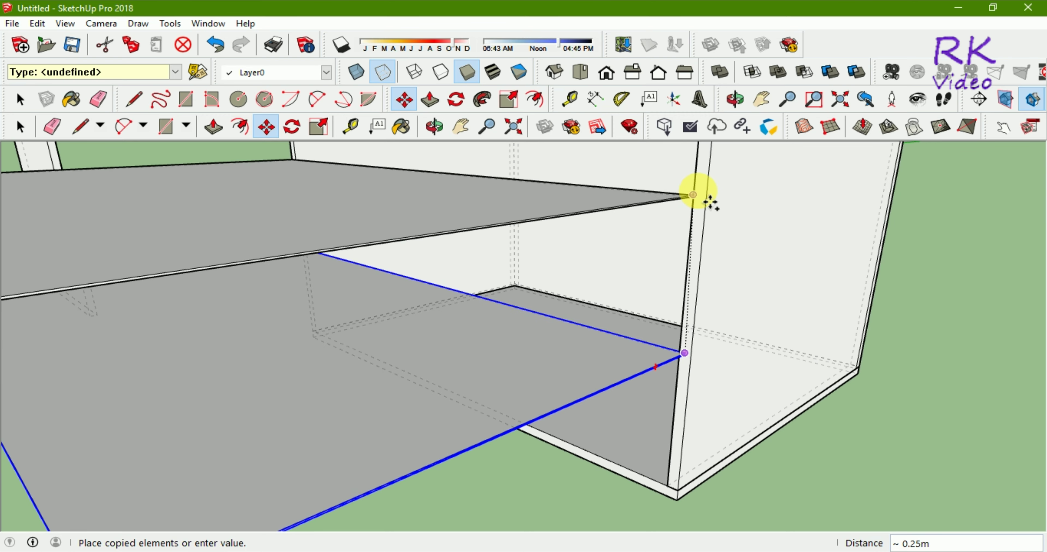
{"action": "scroll", "coordinate": [687, 285], "scroll_direction": "down", "scroll_amount": 3}
{"action": "scroll", "coordinate": [677, 343], "scroll_direction": "down", "scroll_amount": 2}
{"action": "scroll", "coordinate": [687, 349], "scroll_direction": "down", "scroll_amount": 1}
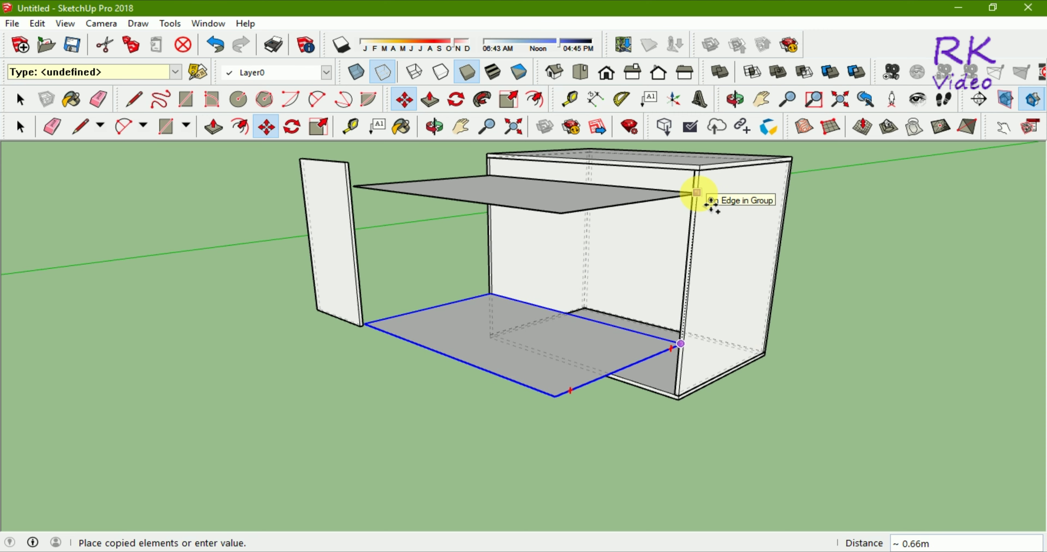
{"action": "scroll", "coordinate": [709, 203], "scroll_direction": "up", "scroll_amount": 3}
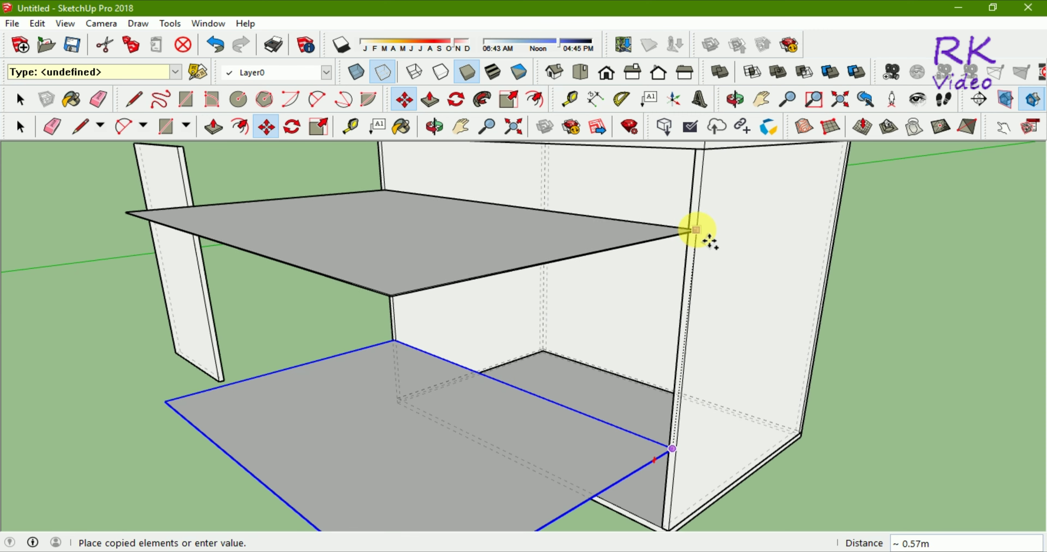
{"action": "scroll", "coordinate": [701, 198], "scroll_direction": "up", "scroll_amount": 2}
{"action": "scroll", "coordinate": [709, 203], "scroll_direction": "up", "scroll_amount": 1}
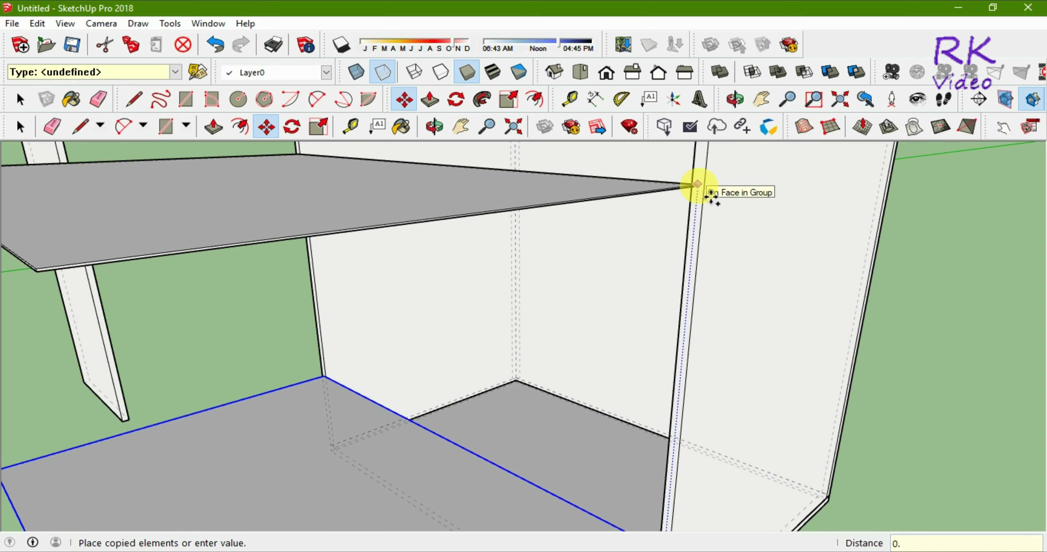
{"action": "type", "text": "25"}
{"action": "key", "text": "Return"}
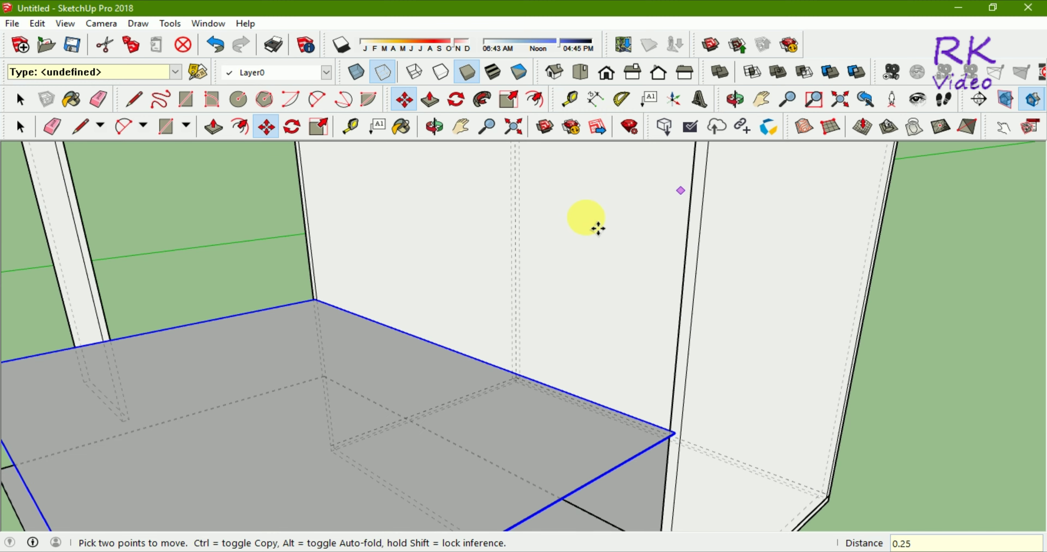
Copy the new shelf another 0.25 m higher to make the third shelf
{"action": "scroll", "coordinate": [593, 227], "scroll_direction": "down", "scroll_amount": 4}
{"action": "scroll", "coordinate": [642, 361], "scroll_direction": "up", "scroll_amount": 3}
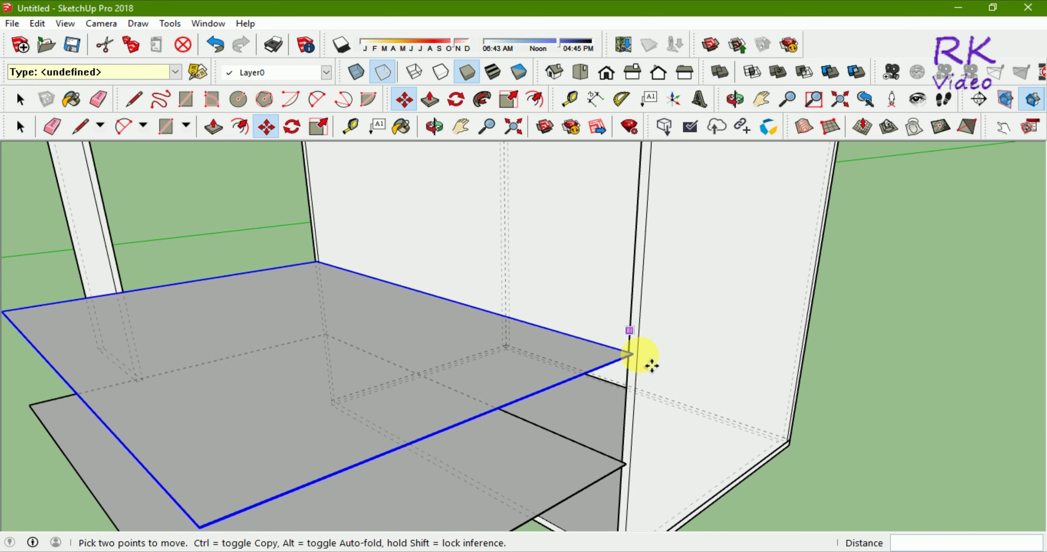
{"action": "scroll", "coordinate": [643, 359], "scroll_direction": "up", "scroll_amount": 2}
{"action": "scroll", "coordinate": [643, 358], "scroll_direction": "up", "scroll_amount": 1}
{"action": "left_click", "coordinate": [643, 358]}
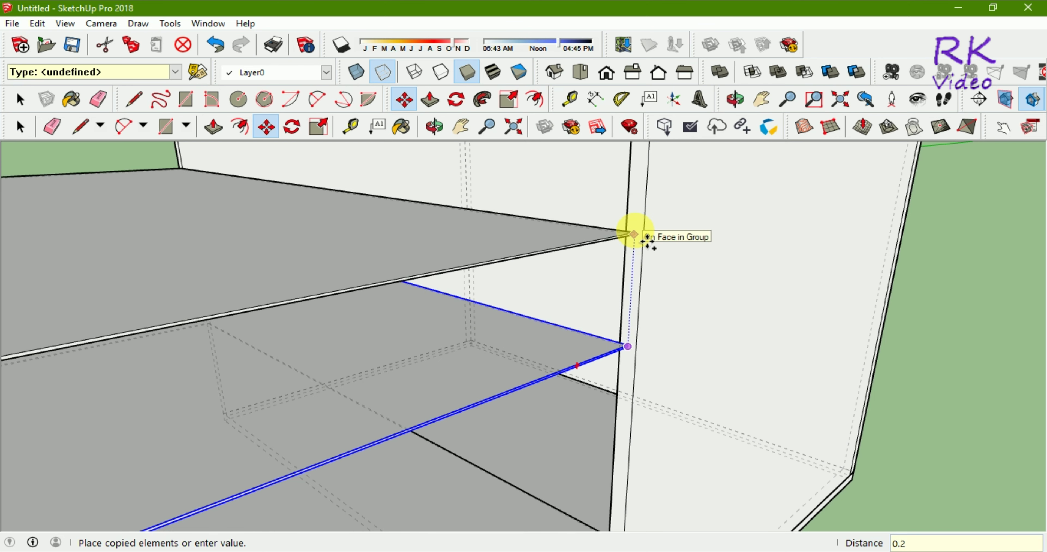
{"action": "type", "text": "5"}
{"action": "key", "text": "Return"}
{"action": "scroll", "coordinate": [575, 263], "scroll_direction": "down", "scroll_amount": 3}
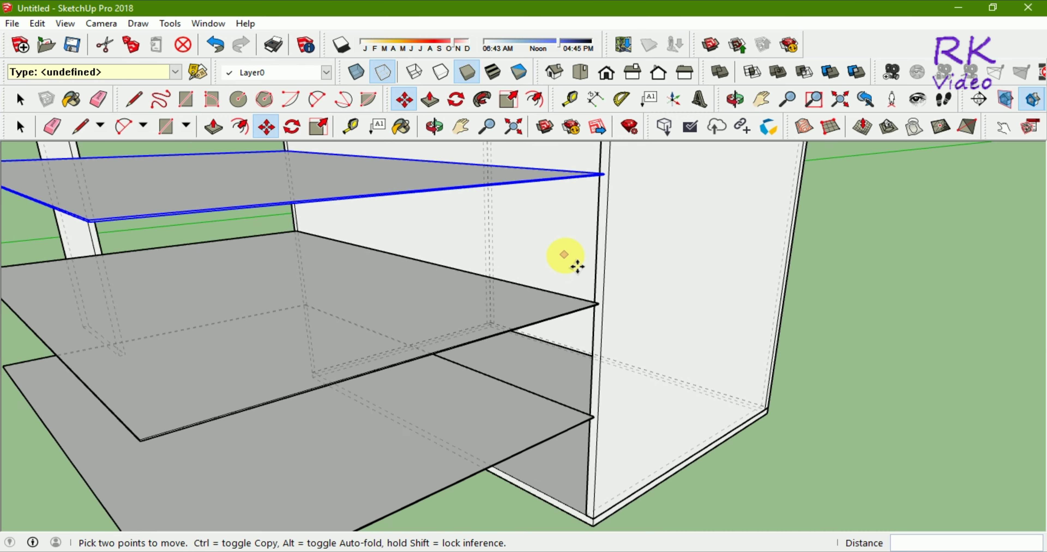
{"action": "scroll", "coordinate": [575, 264], "scroll_direction": "down", "scroll_amount": 2}
{"action": "scroll", "coordinate": [614, 410], "scroll_direction": "down", "scroll_amount": 3}
{"action": "scroll", "coordinate": [622, 415], "scroll_direction": "down", "scroll_amount": 1}
{"action": "scroll", "coordinate": [622, 414], "scroll_direction": "down", "scroll_amount": 1}
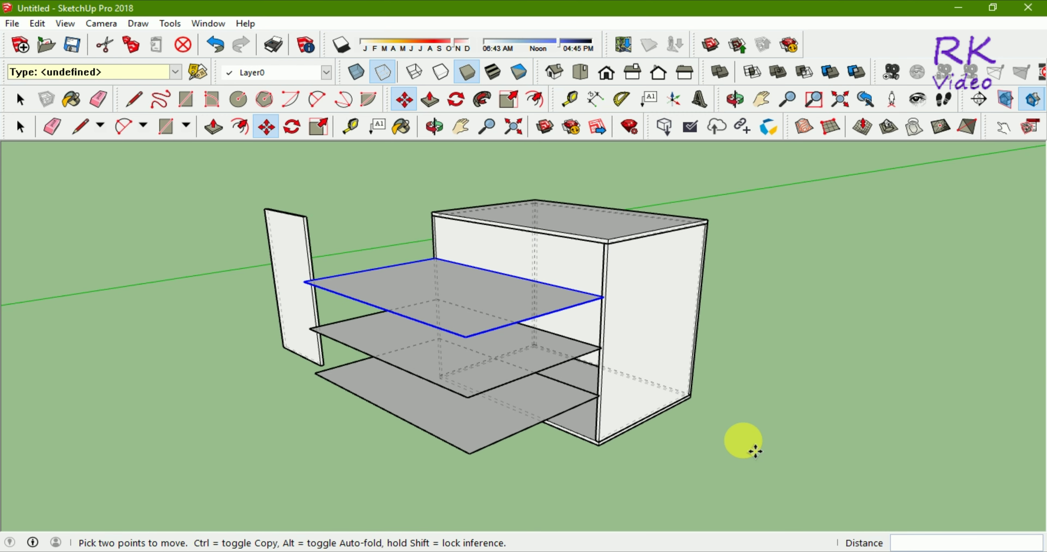
Box-select the three stacked shelves in Top view, then return to the Iso view
{"action": "left_click", "coordinate": [582, 73]}
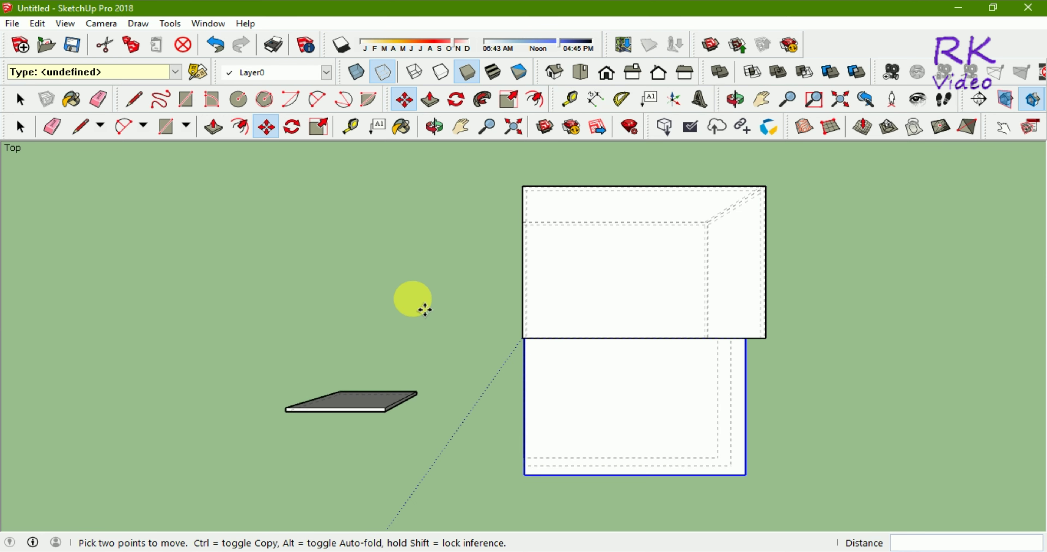
{"action": "left_click", "coordinate": [20, 127]}
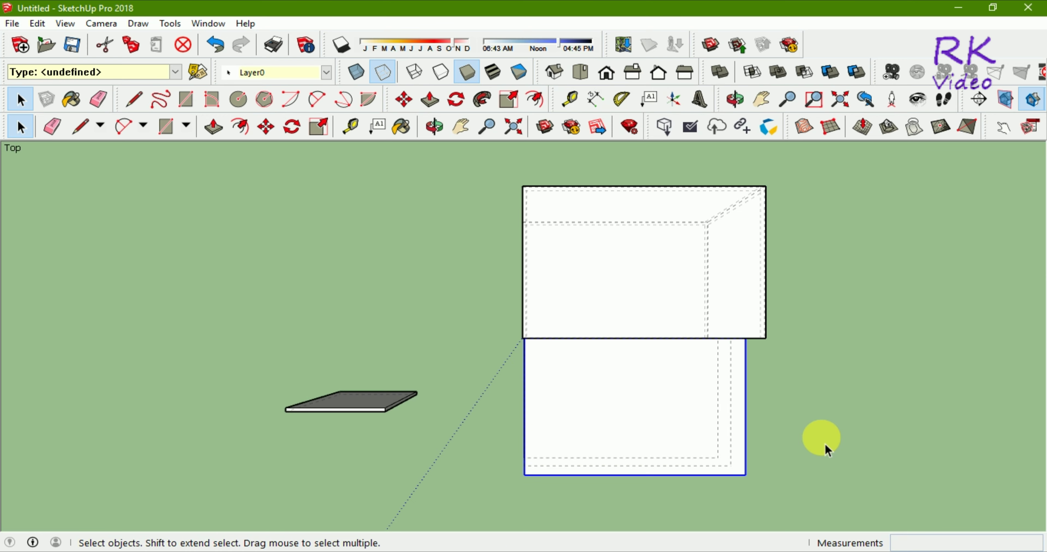
{"action": "mouse_move", "coordinate": [829, 390]}
{"action": "left_mouse_down"}
{"action": "mouse_move", "coordinate": [487, 496]}
{"action": "mouse_move", "coordinate": [507, 501]}
{"action": "left_mouse_up"}
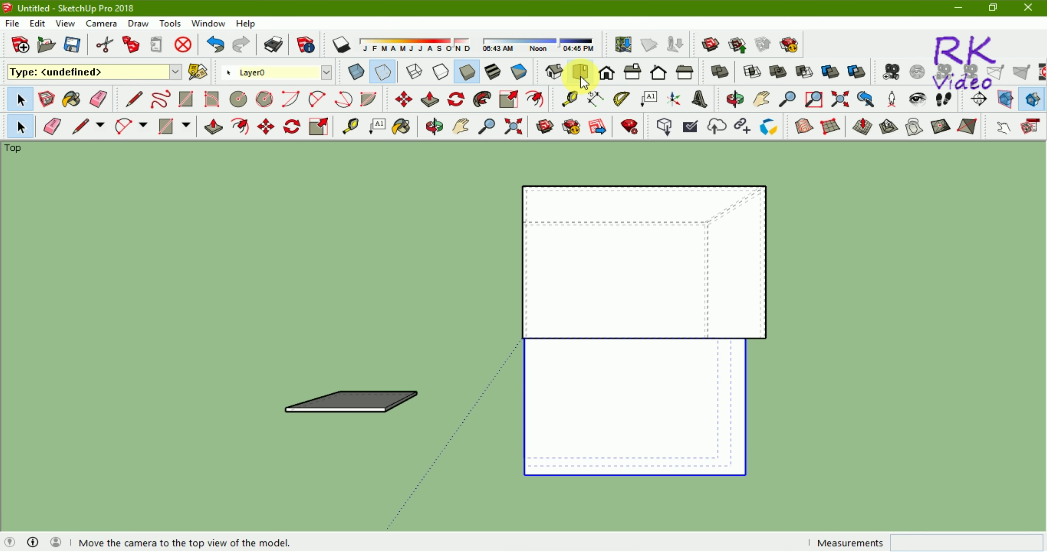
{"action": "left_click", "coordinate": [556, 72]}
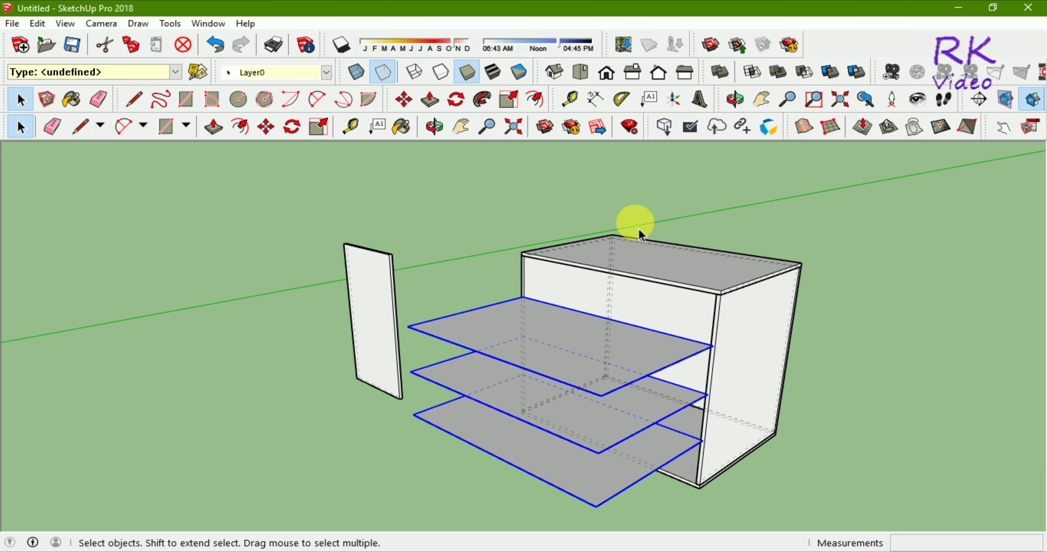
{"action": "middle_click_drag", "start_coordinate": [772, 419], "coordinate": [710, 440]}
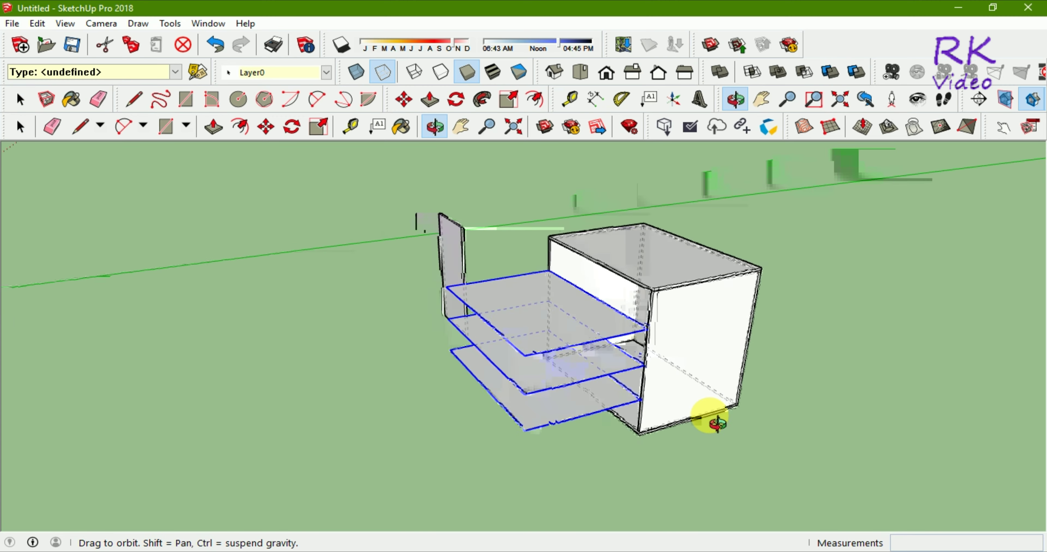
{"action": "scroll", "coordinate": [707, 439], "scroll_direction": "up", "scroll_amount": 2}
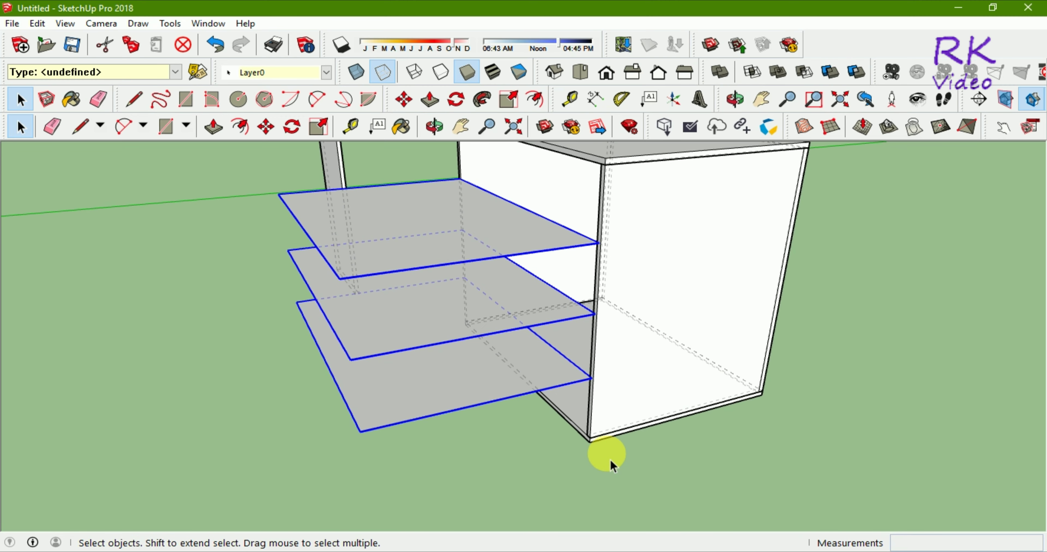
Slide the three selected shelves fully inside the cabinet, then deselect them
{"action": "key", "text": "m"}
{"action": "scroll", "coordinate": [657, 461], "scroll_direction": "up", "scroll_amount": 1}
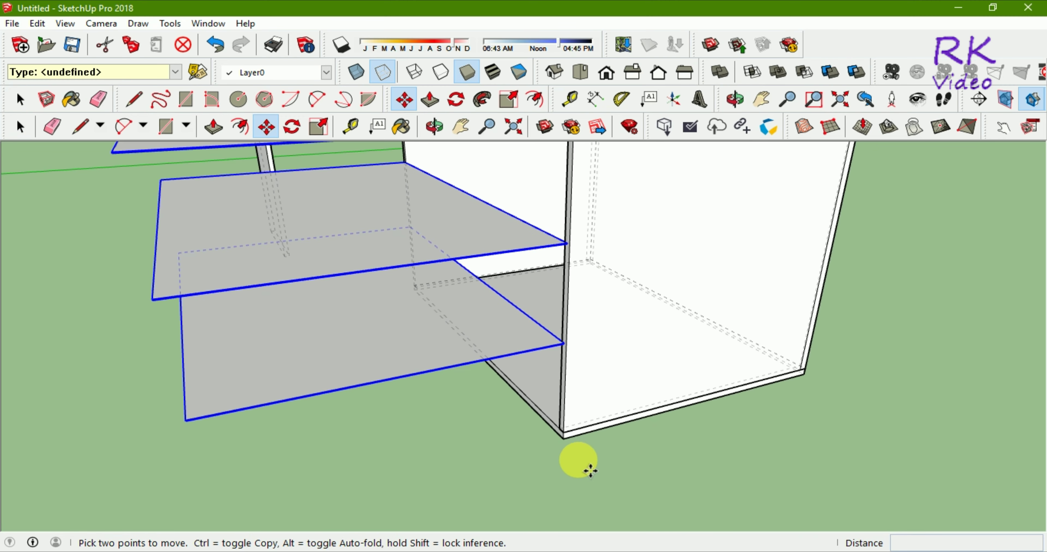
{"action": "left_click", "coordinate": [580, 452]}
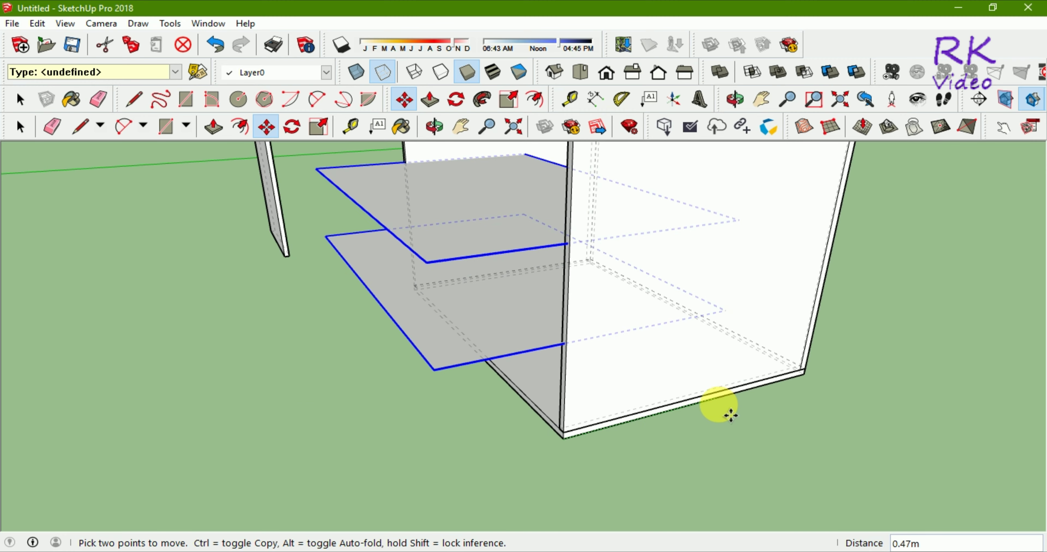
{"action": "mouse_move", "coordinate": [747, 411]}
{"action": "middle_mouse_down"}
{"action": "mouse_move", "coordinate": [872, 427]}
{"action": "mouse_move", "coordinate": [909, 444]}
{"action": "mouse_move", "coordinate": [931, 471]}
{"action": "mouse_move", "coordinate": [790, 464]}
{"action": "mouse_move", "coordinate": [861, 463]}
{"action": "mouse_move", "coordinate": [836, 458]}
{"action": "mouse_move", "coordinate": [666, 477]}
{"action": "mouse_move", "coordinate": [690, 488]}
{"action": "middle_mouse_up"}
{"action": "mouse_move", "coordinate": [690, 488]}
{"action": "left_mouse_down"}
{"action": "mouse_move", "coordinate": [698, 467]}
{"action": "mouse_move", "coordinate": [797, 454]}
{"action": "left_mouse_up"}
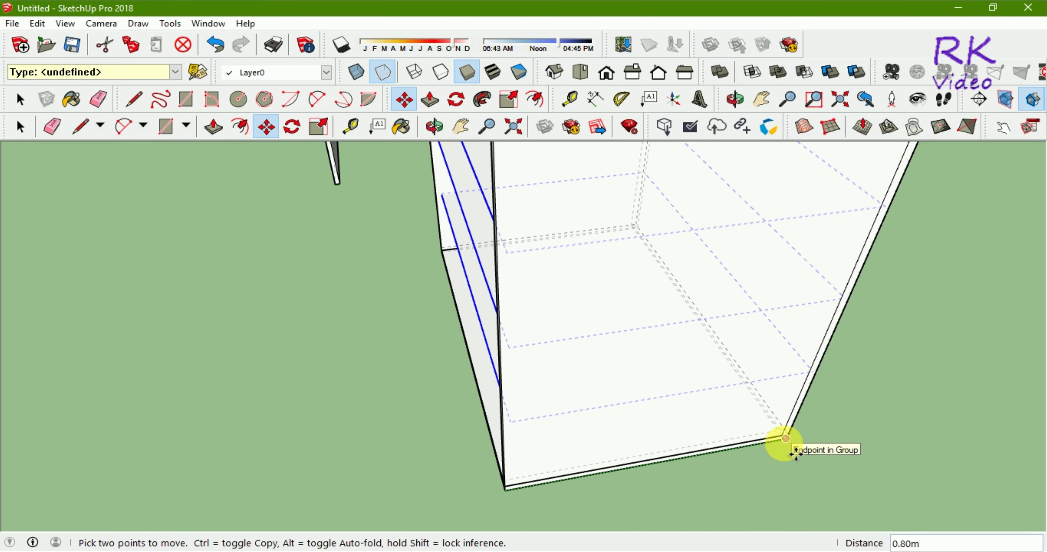
{"action": "middle_click_drag", "start_coordinate": [626, 464], "coordinate": [554, 448]}
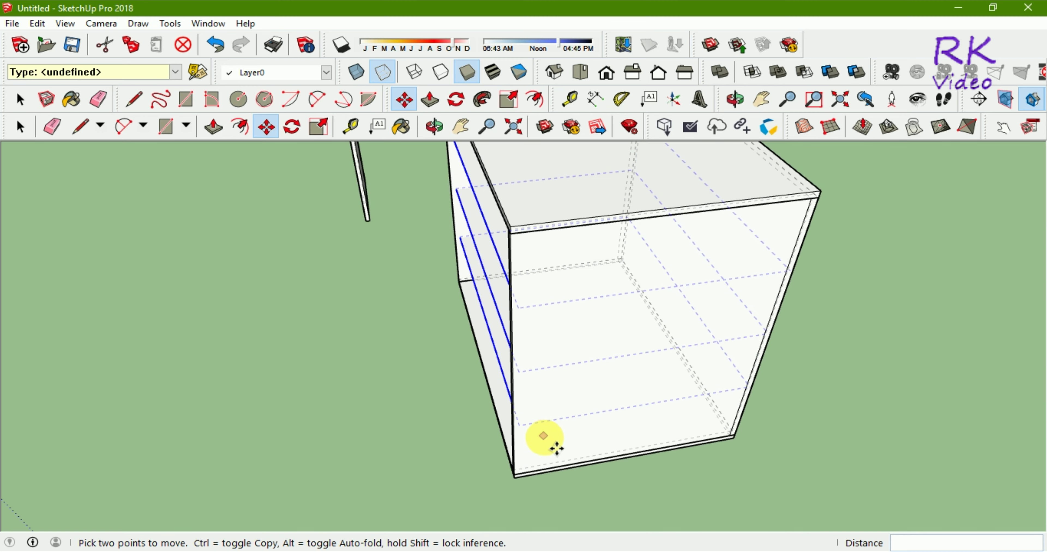
{"action": "mouse_move", "coordinate": [374, 402]}
{"action": "middle_mouse_down"}
{"action": "mouse_move", "coordinate": [592, 435]}
{"action": "mouse_move", "coordinate": [734, 311]}
{"action": "mouse_move", "coordinate": [603, 264]}
{"action": "mouse_move", "coordinate": [602, 320]}
{"action": "mouse_move", "coordinate": [670, 378]}
{"action": "mouse_move", "coordinate": [645, 402]}
{"action": "mouse_move", "coordinate": [535, 375]}
{"action": "mouse_move", "coordinate": [541, 451]}
{"action": "middle_mouse_up"}
{"action": "scroll", "coordinate": [540, 451], "scroll_direction": "down", "scroll_amount": 3}
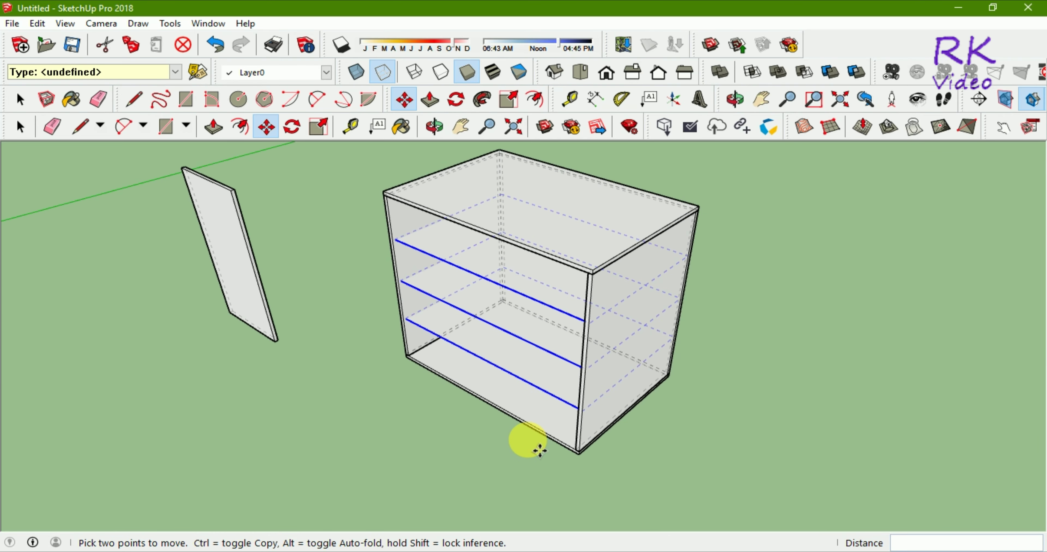
{"action": "mouse_move", "coordinate": [432, 467]}
{"action": "middle_mouse_down"}
{"action": "mouse_move", "coordinate": [563, 436]}
{"action": "mouse_move", "coordinate": [478, 431]}
{"action": "mouse_move", "coordinate": [439, 443]}
{"action": "middle_mouse_up"}
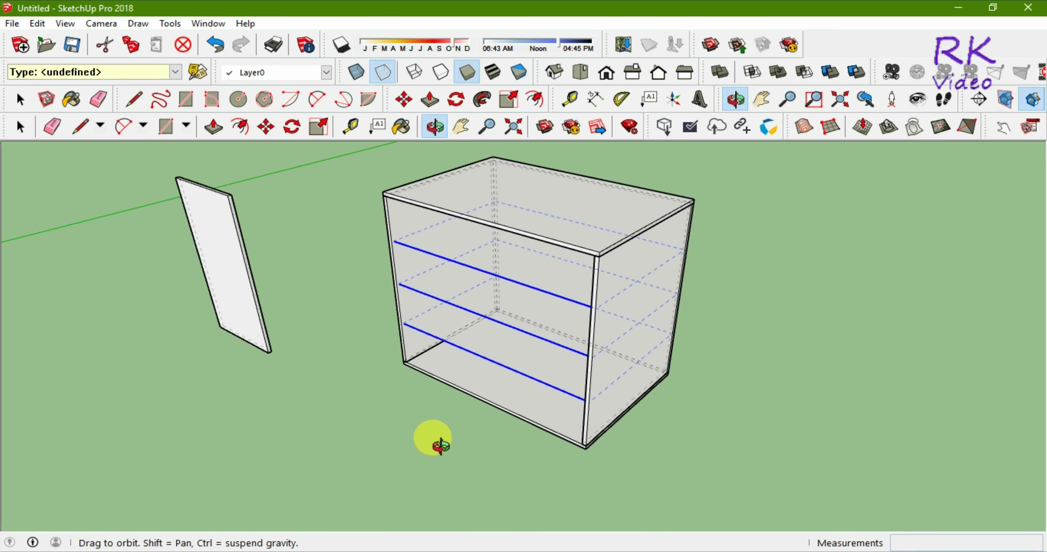
{"action": "key", "text": "ctrl+t"}
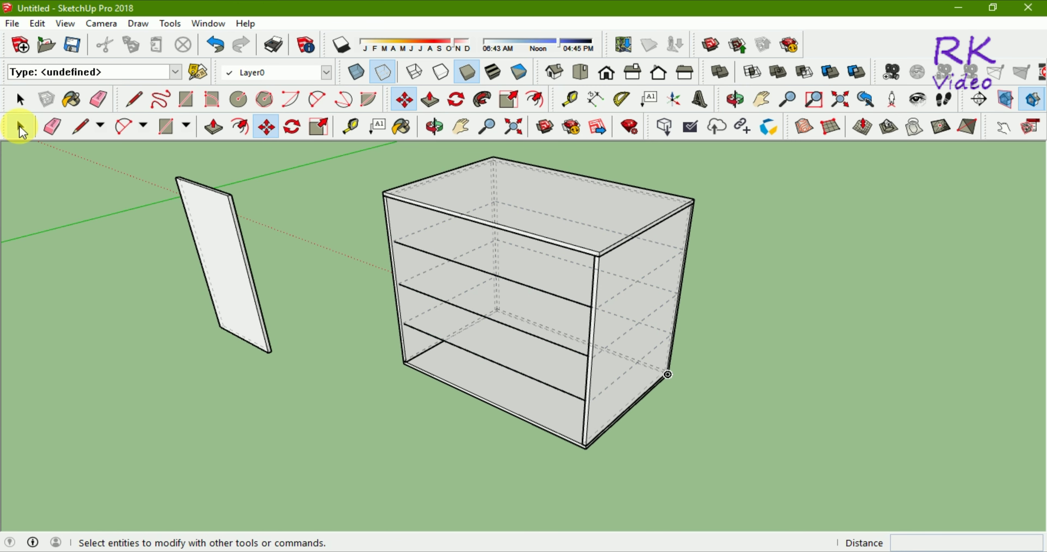
Select the cabinet's top, right side, left side and bottom panels together
{"action": "left_click", "coordinate": [20, 126]}
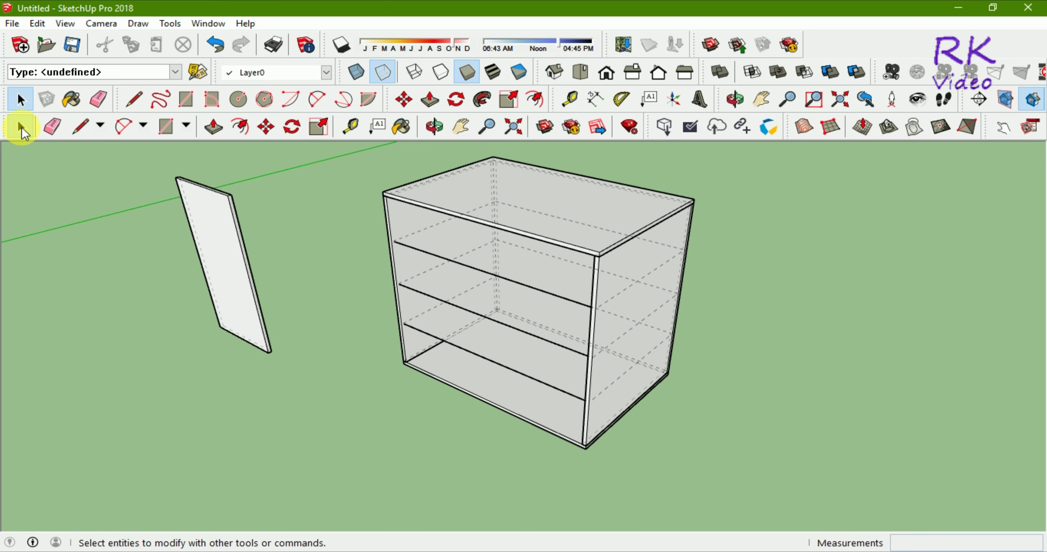
{"action": "left_click", "coordinate": [566, 249]}
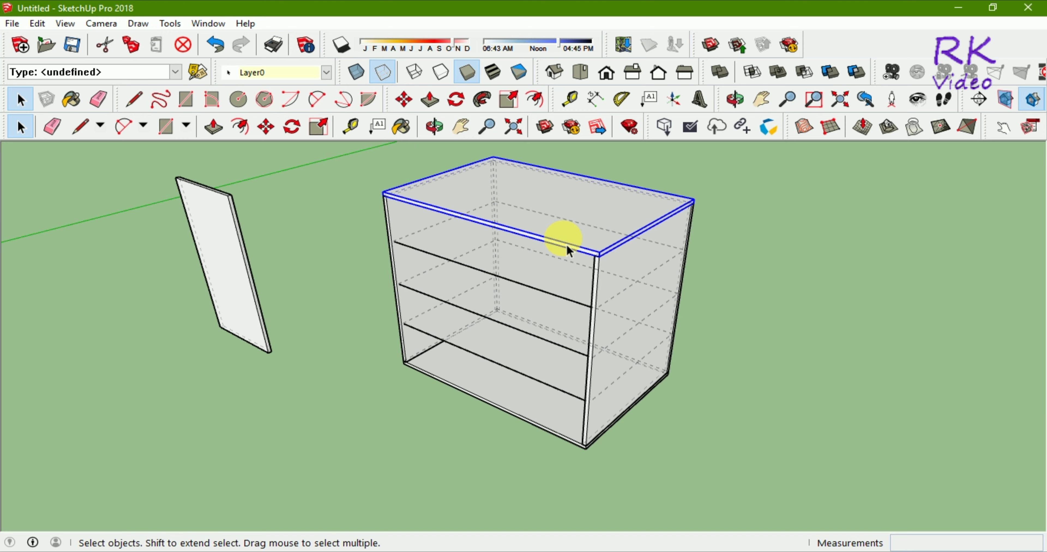
{"action": "left_click", "coordinate": [601, 279], "text": "ctrl"}
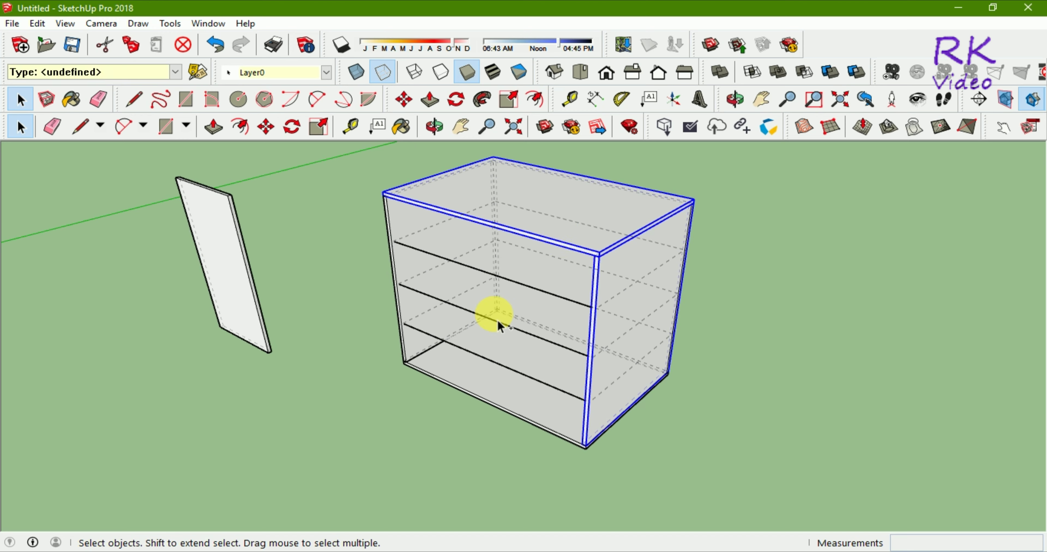
{"action": "left_click", "coordinate": [392, 219], "text": "ctrl"}
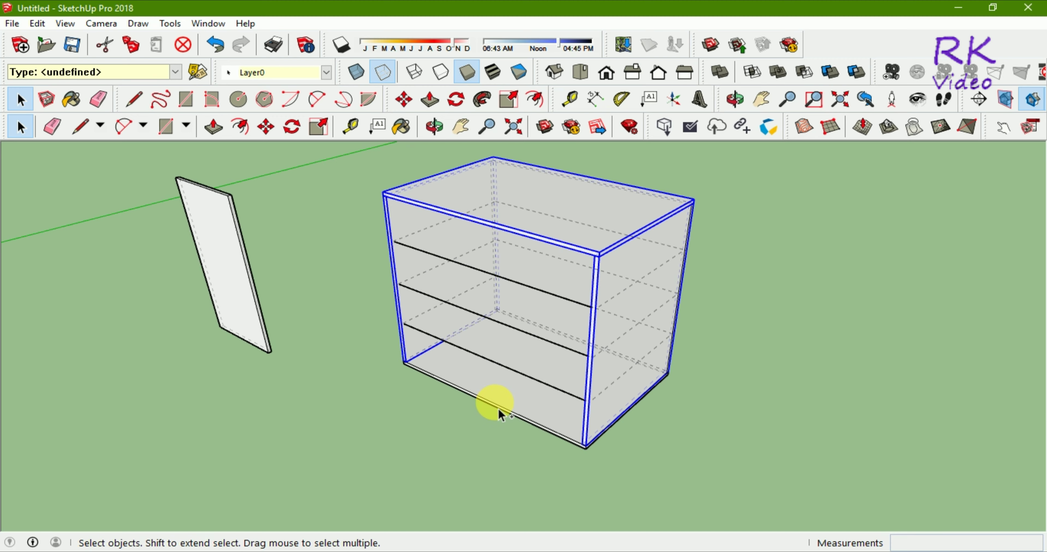
{"action": "left_click", "coordinate": [499, 413], "text": "ctrl"}
{"action": "mouse_move", "coordinate": [842, 372]}
{"action": "middle_mouse_down"}
{"action": "mouse_move", "coordinate": [474, 320]}
{"action": "mouse_move", "coordinate": [386, 292]}
{"action": "middle_mouse_up"}
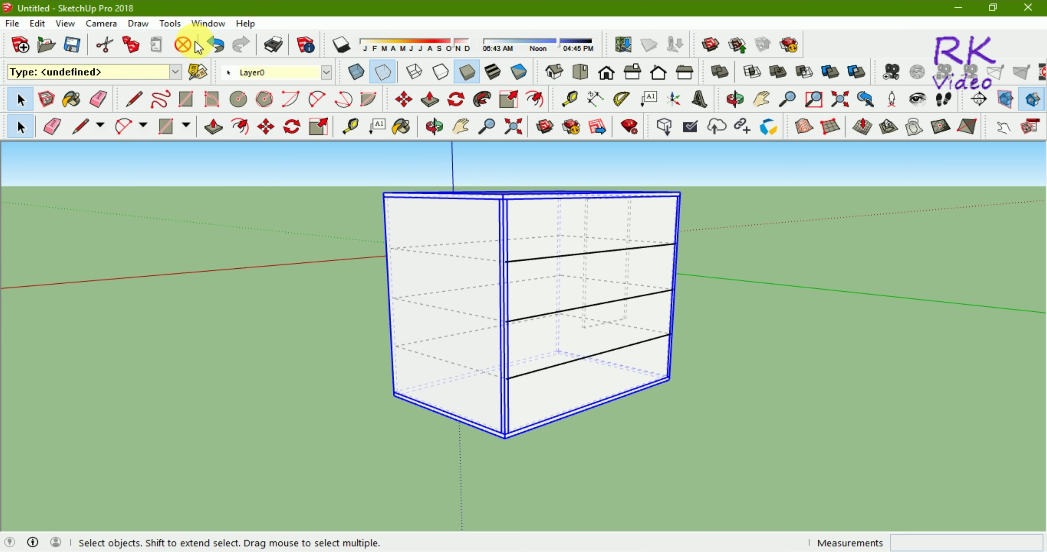
{"action": "left_click", "coordinate": [169, 23]}
{"action": "mouse_move", "coordinate": [207, 23]}
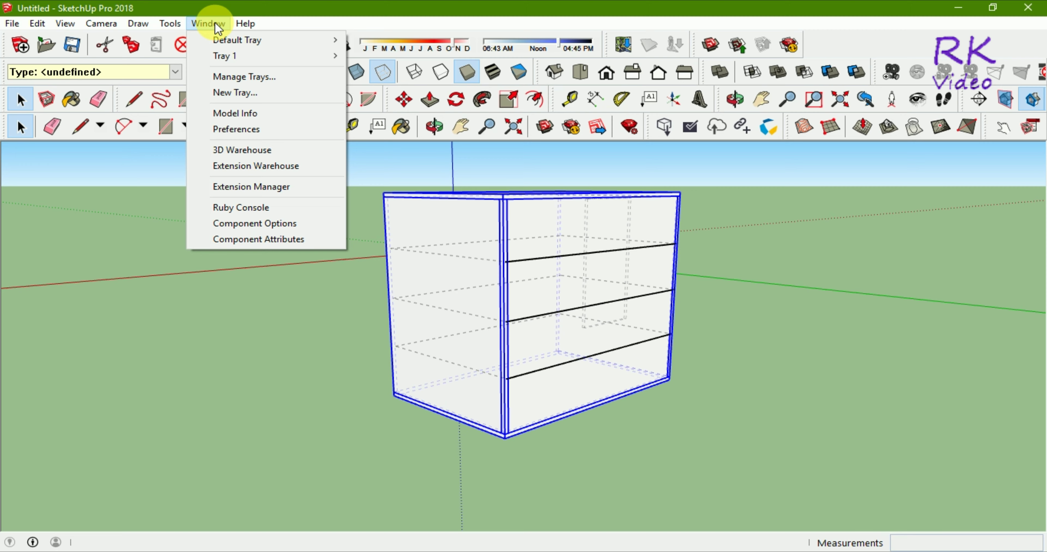
{"action": "left_click", "coordinate": [111, 203]}
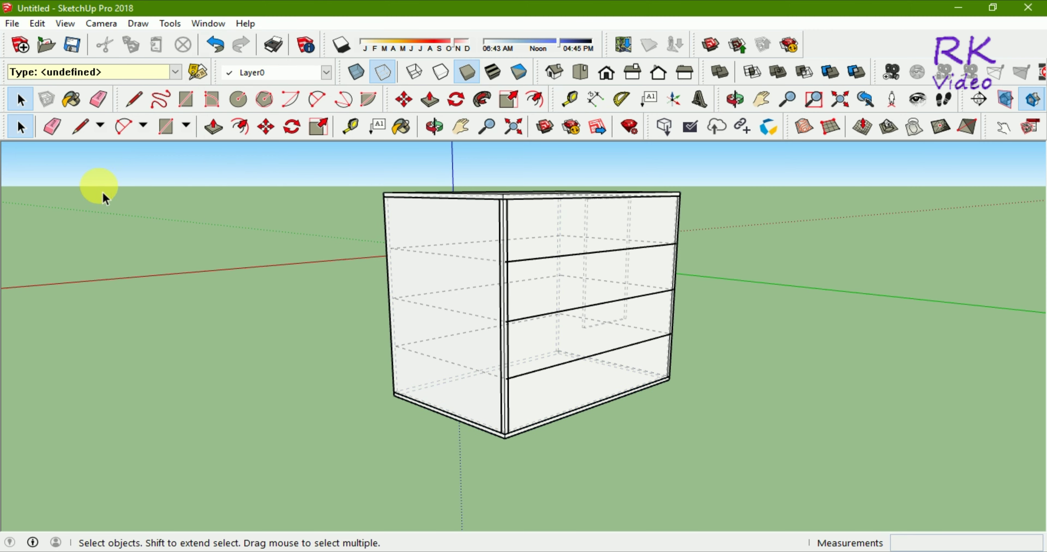
Reselect the top, right side and bottom panels, checking the selection from several angles
{"action": "mouse_move", "coordinate": [414, 344]}
{"action": "middle_mouse_down"}
{"action": "mouse_move", "coordinate": [471, 393]}
{"action": "mouse_move", "coordinate": [766, 388]}
{"action": "middle_mouse_up"}
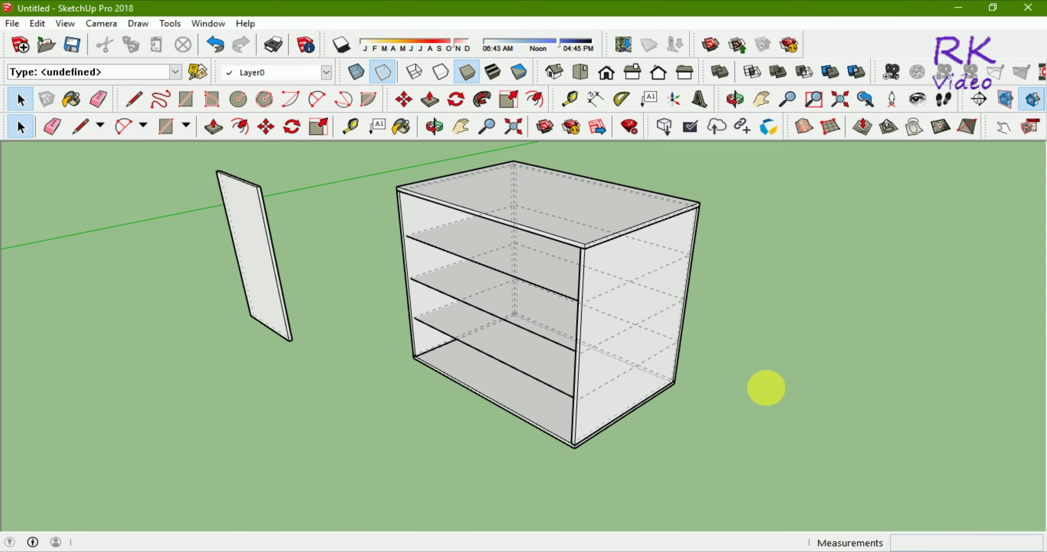
{"action": "left_click", "coordinate": [575, 249]}
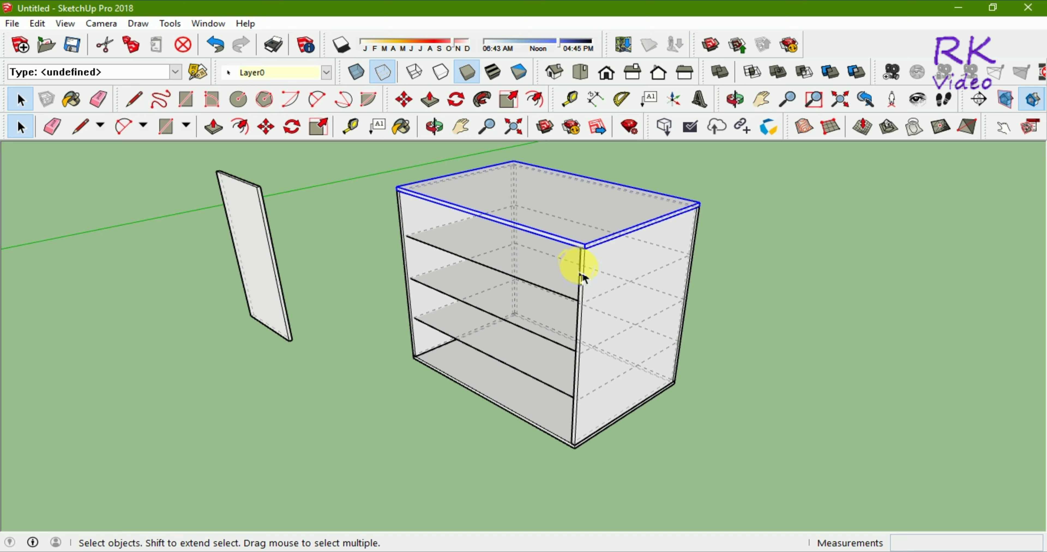
{"action": "left_click", "coordinate": [584, 271], "text": "shift"}
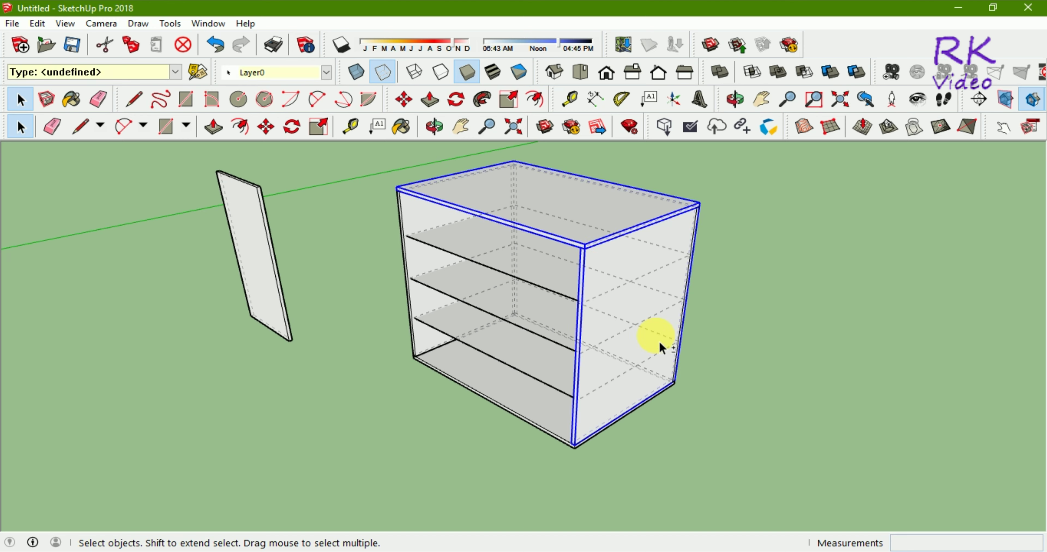
{"action": "left_click", "coordinate": [535, 418], "text": "shift"}
{"action": "middle_click_drag", "start_coordinate": [769, 404], "coordinate": [589, 399]}
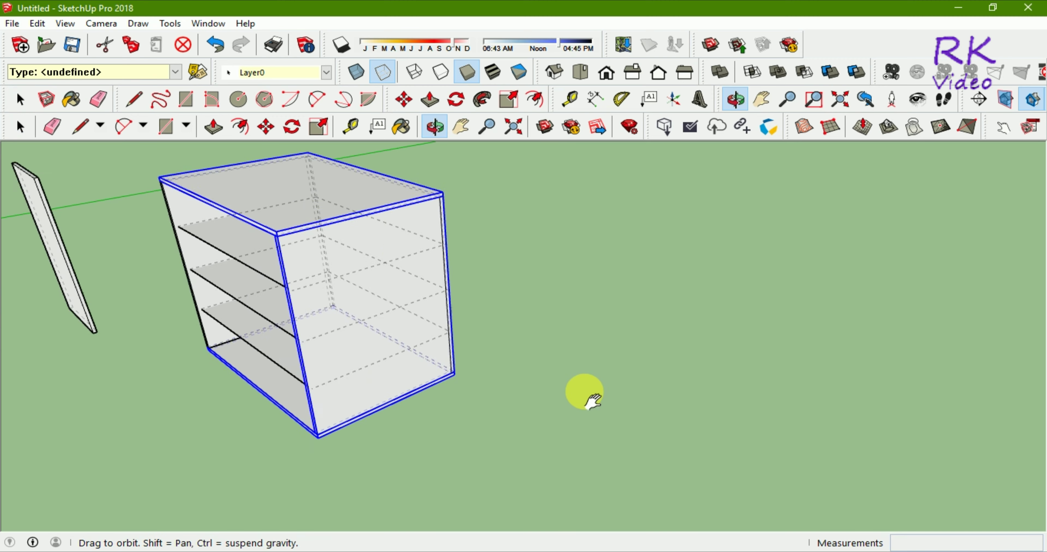
{"action": "mouse_move", "coordinate": [785, 399]}
{"action": "middle_mouse_down"}
{"action": "mouse_move", "coordinate": [479, 404]}
{"action": "mouse_move", "coordinate": [512, 398]}
{"action": "middle_mouse_up"}
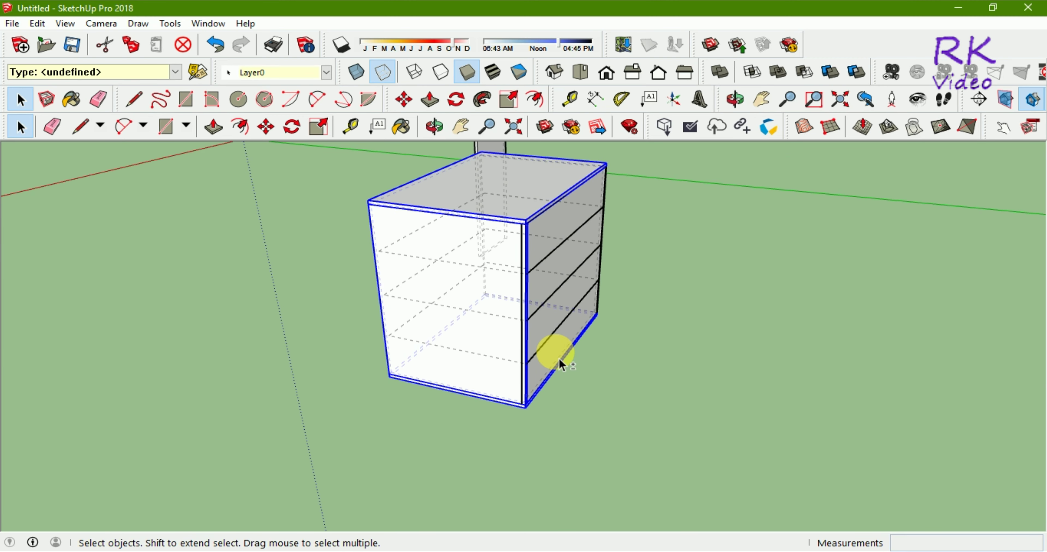
{"action": "mouse_move", "coordinate": [381, 421]}
{"action": "middle_mouse_down"}
{"action": "mouse_move", "coordinate": [593, 447]}
{"action": "mouse_move", "coordinate": [713, 414]}
{"action": "middle_mouse_up"}
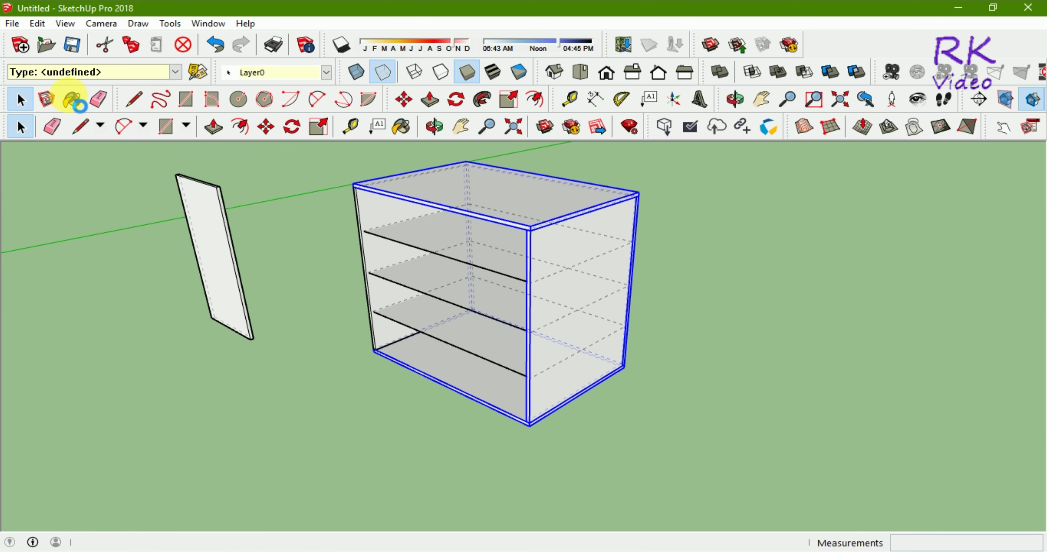
Choose the Wood Veneer 01 material from the Wood category for the Paint Bucket
{"action": "left_click", "coordinate": [72, 99]}
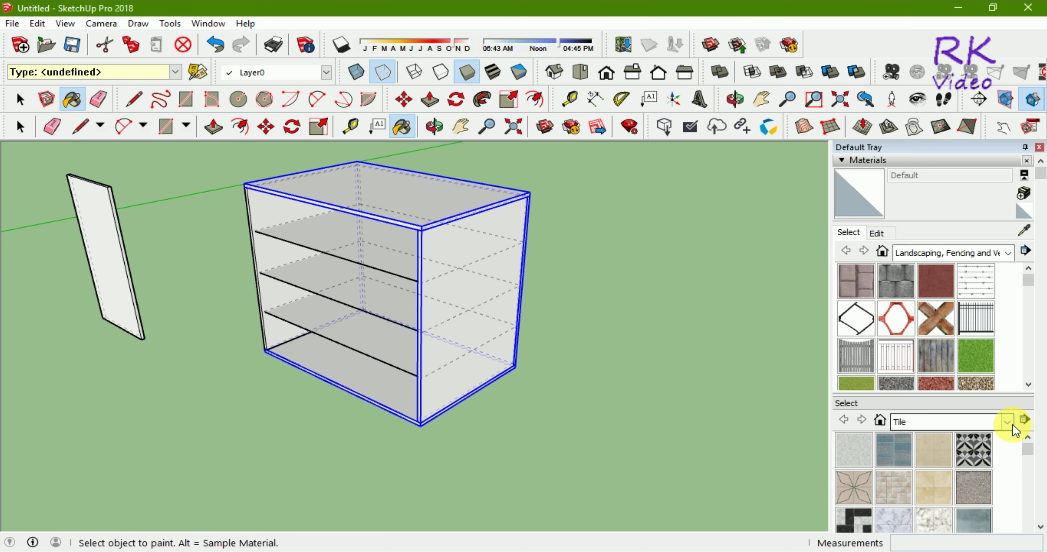
{"action": "left_click", "coordinate": [1009, 424]}
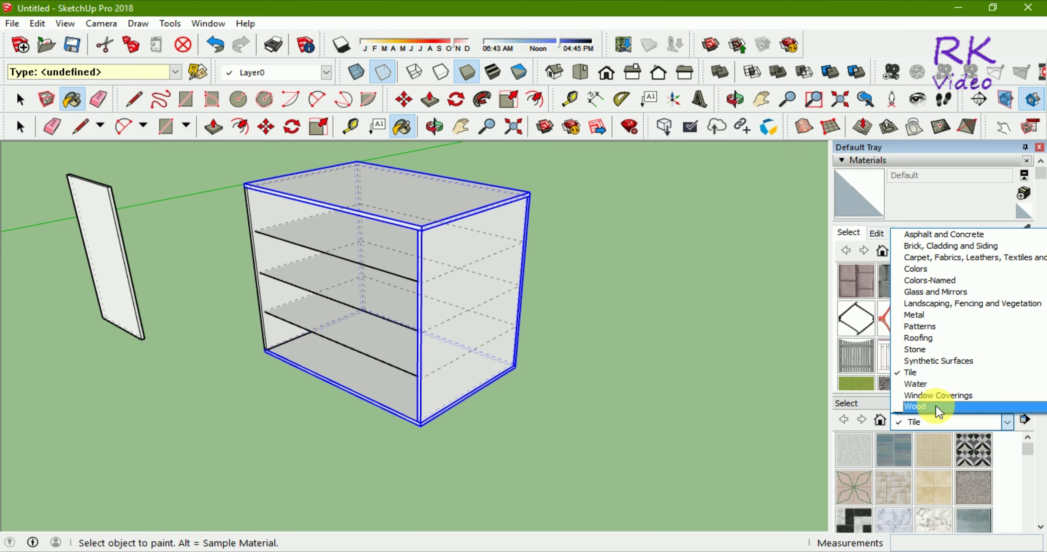
{"action": "left_click", "coordinate": [922, 406]}
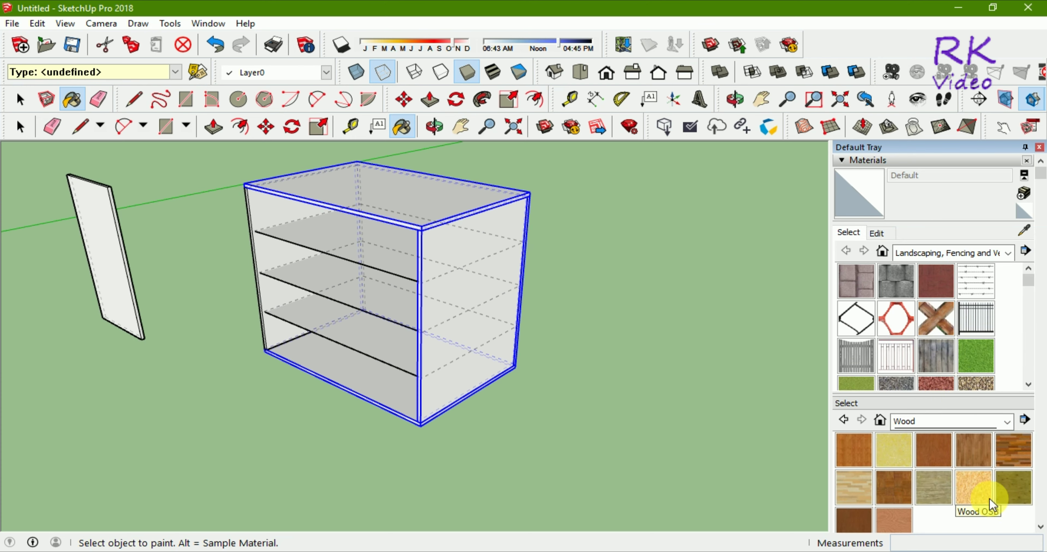
{"action": "scroll", "coordinate": [989, 497], "scroll_direction": "down", "scroll_amount": 5}
{"action": "key", "text": "ctrl+z"}
{"action": "left_click", "coordinate": [853, 353]}
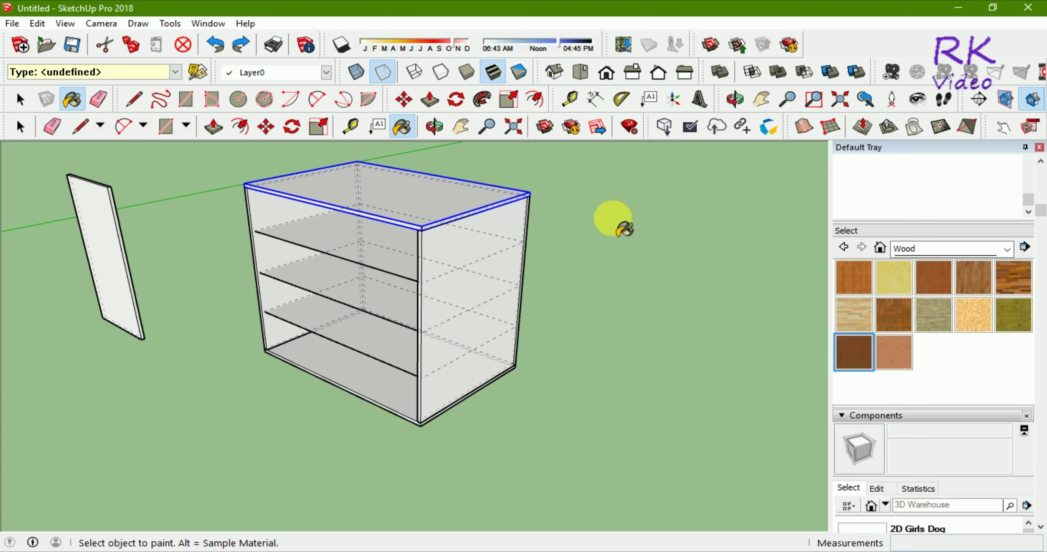
Paint the cabinet's top, right side, bottom and left side panels dark wood
{"action": "left_click", "coordinate": [461, 204]}
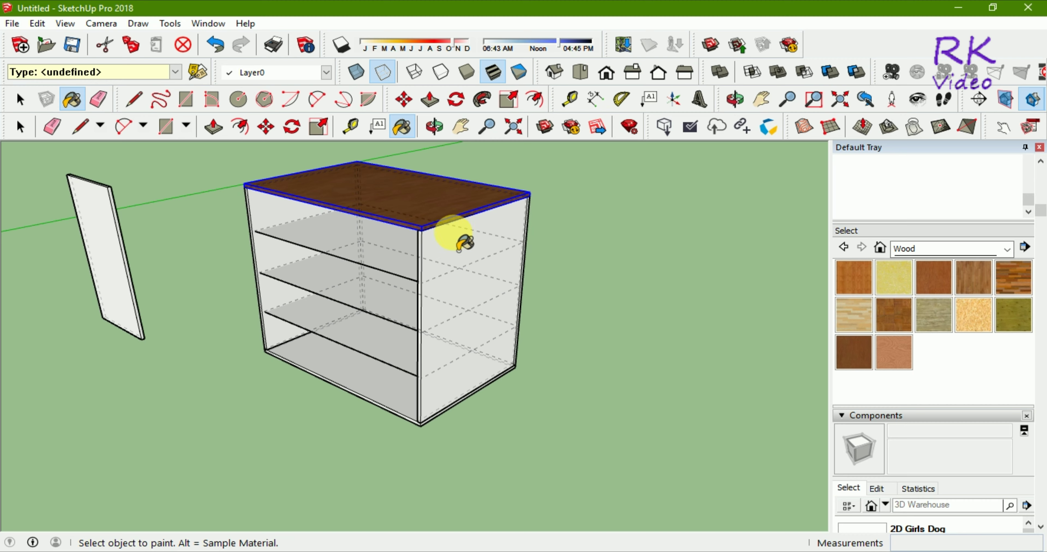
{"action": "left_click", "coordinate": [459, 248]}
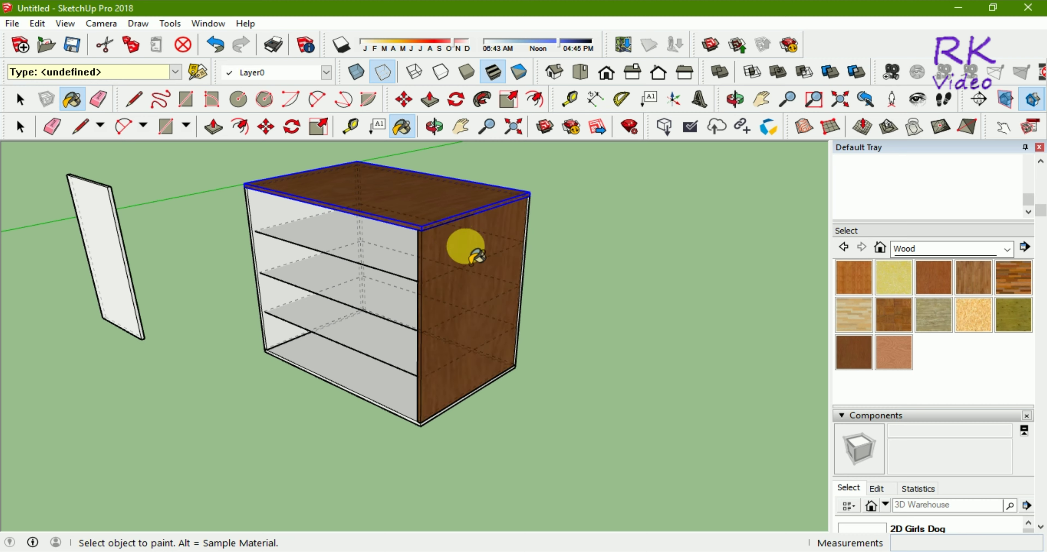
{"action": "left_click", "coordinate": [393, 398]}
{"action": "middle_click_drag", "start_coordinate": [240, 401], "coordinate": [451, 461]}
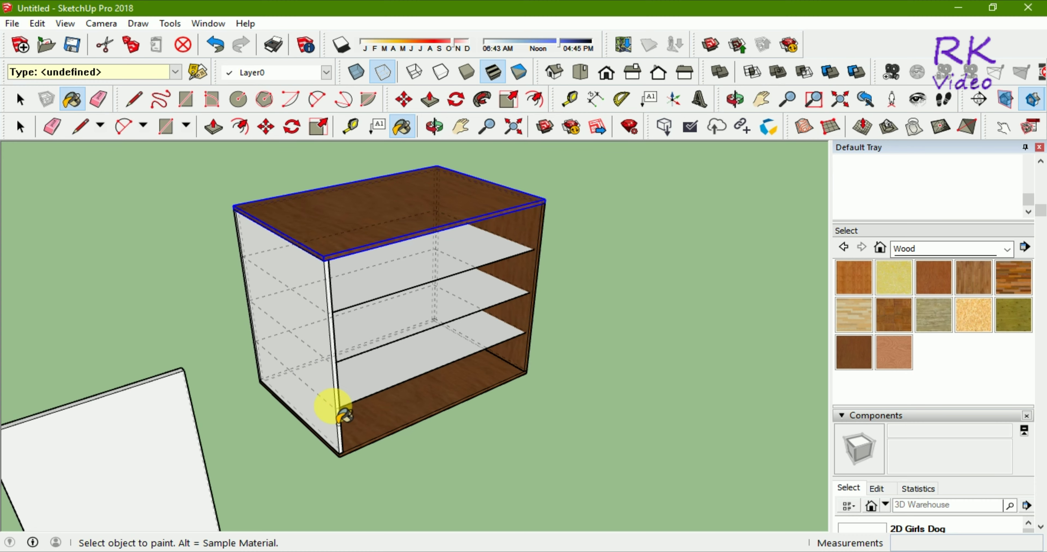
{"action": "left_click", "coordinate": [333, 408]}
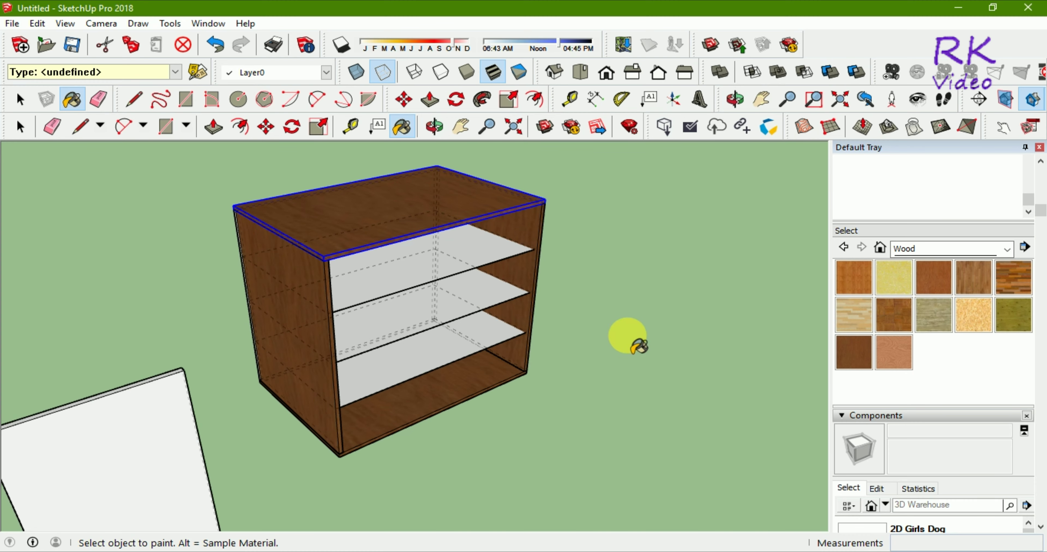
{"action": "mouse_move", "coordinate": [631, 342]}
{"action": "middle_mouse_down"}
{"action": "mouse_move", "coordinate": [28, 350]}
{"action": "mouse_move", "coordinate": [542, 392]}
{"action": "mouse_move", "coordinate": [374, 416]}
{"action": "mouse_move", "coordinate": [437, 393]}
{"action": "middle_mouse_up"}
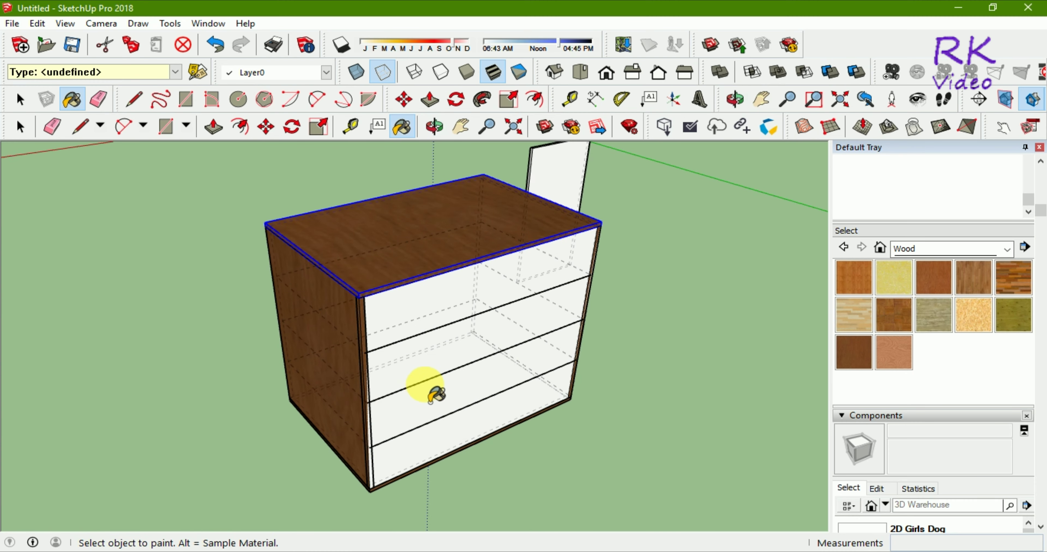
{"action": "left_click", "coordinate": [425, 384]}
{"action": "mouse_move", "coordinate": [182, 350]}
{"action": "middle_mouse_down"}
{"action": "mouse_move", "coordinate": [475, 427]}
{"action": "mouse_move", "coordinate": [747, 381]}
{"action": "mouse_move", "coordinate": [743, 350]}
{"action": "middle_mouse_up"}
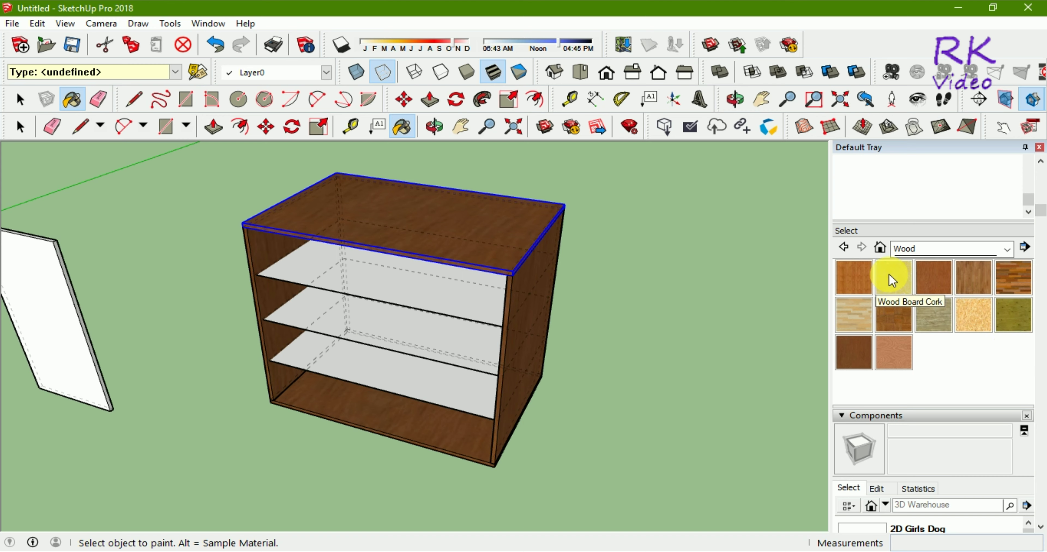
Paint the top, middle and bottom shelves with the light Wood OSB material
{"action": "left_click", "coordinate": [968, 318]}
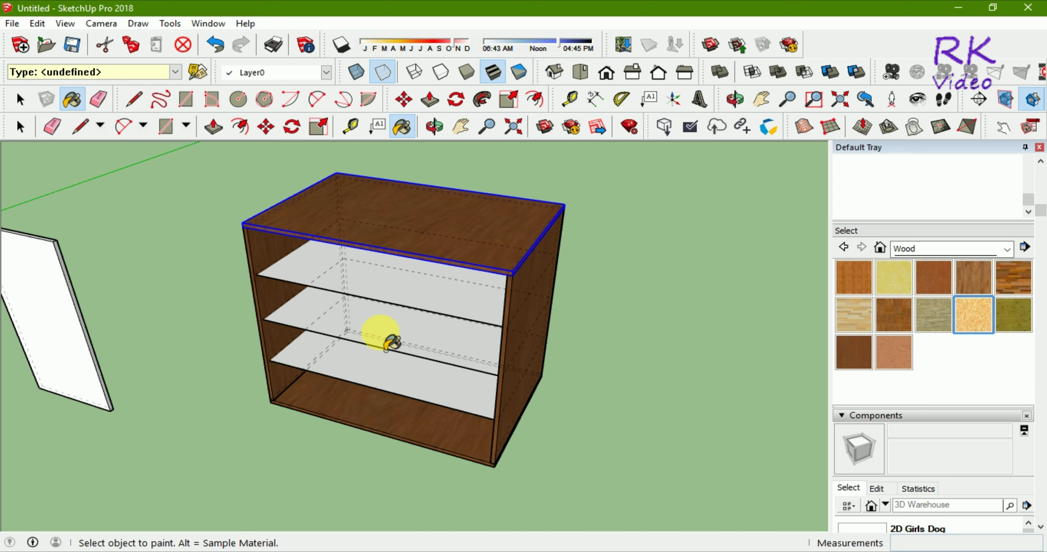
{"action": "left_click", "coordinate": [404, 310]}
{"action": "left_click", "coordinate": [390, 341]}
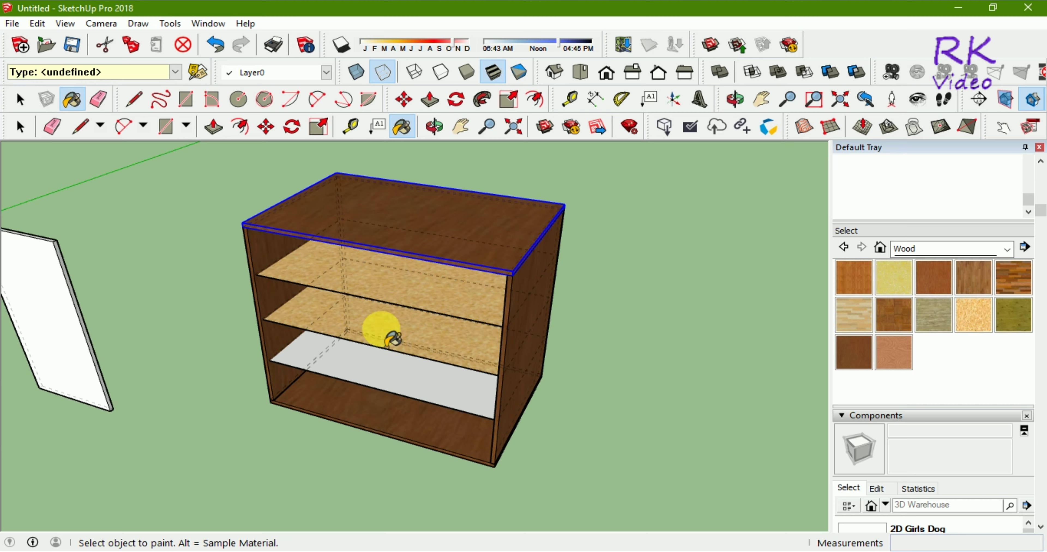
{"action": "left_click", "coordinate": [384, 377]}
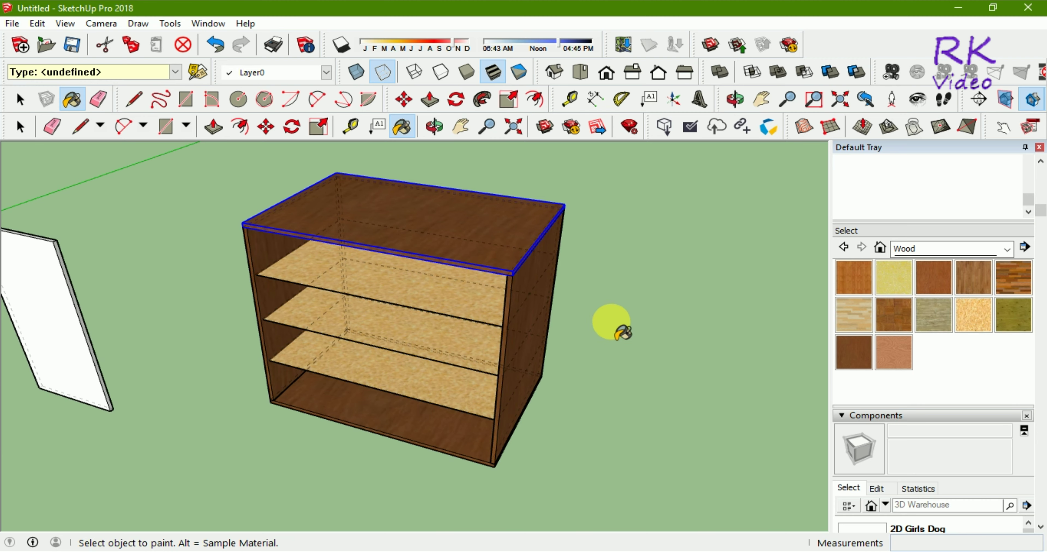
{"action": "mouse_move", "coordinate": [603, 378]}
{"action": "middle_mouse_down"}
{"action": "mouse_move", "coordinate": [648, 281]}
{"action": "mouse_move", "coordinate": [633, 322]}
{"action": "mouse_move", "coordinate": [509, 390]}
{"action": "mouse_move", "coordinate": [542, 390]}
{"action": "mouse_move", "coordinate": [608, 358]}
{"action": "mouse_move", "coordinate": [554, 355]}
{"action": "middle_mouse_up"}
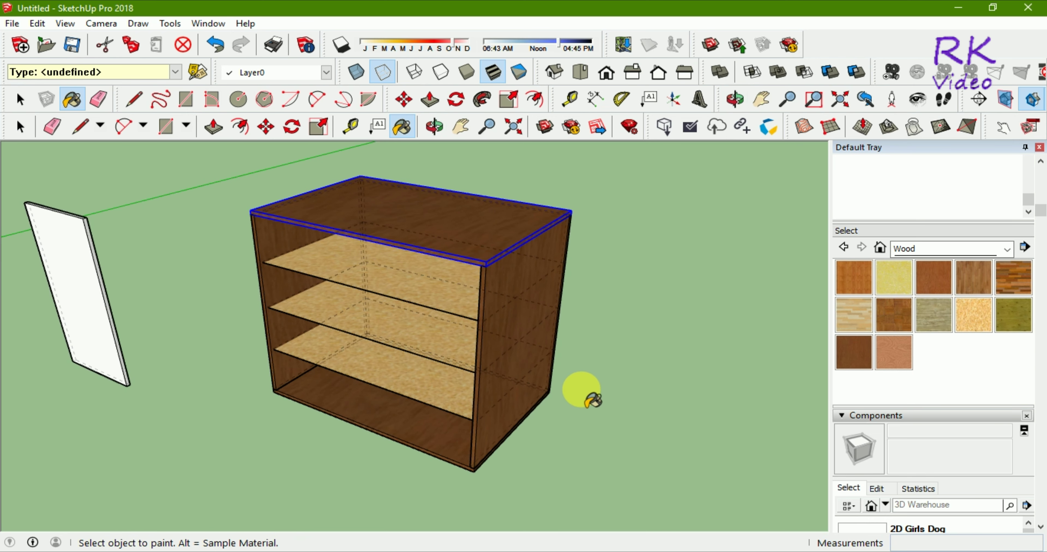
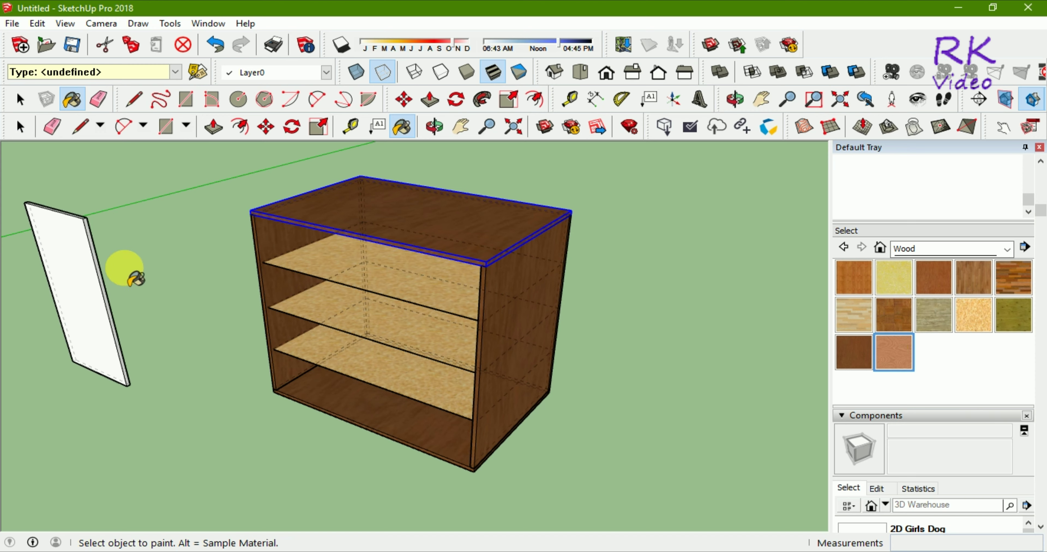
Paint the loose white board with the light Wood Veneer 02 material
{"action": "left_click", "coordinate": [80, 275]}
{"action": "mouse_move", "coordinate": [164, 381]}
{"action": "middle_mouse_down"}
{"action": "mouse_move", "coordinate": [109, 409]}
{"action": "mouse_move", "coordinate": [82, 268]}
{"action": "middle_mouse_up"}
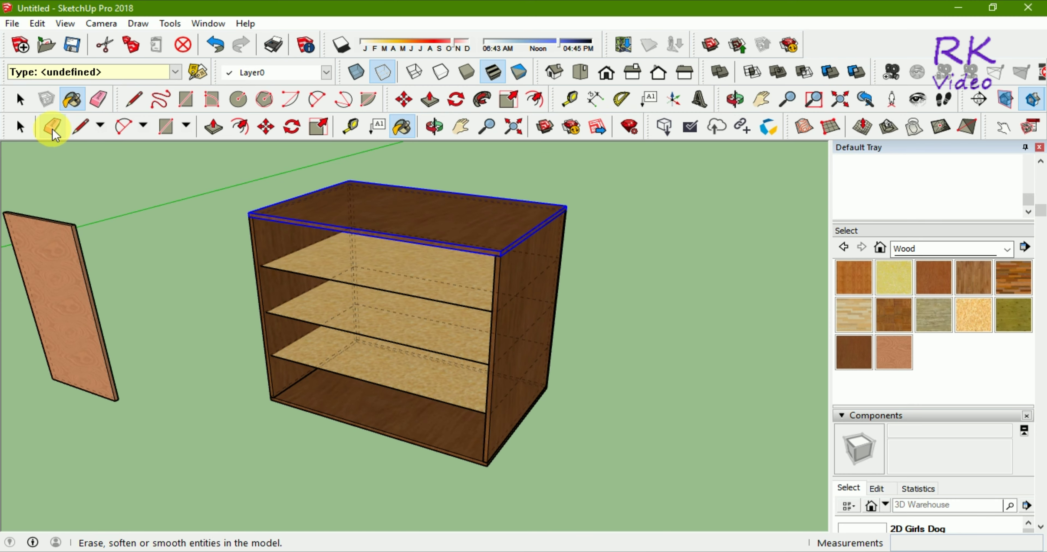
{"action": "left_click", "coordinate": [20, 127]}
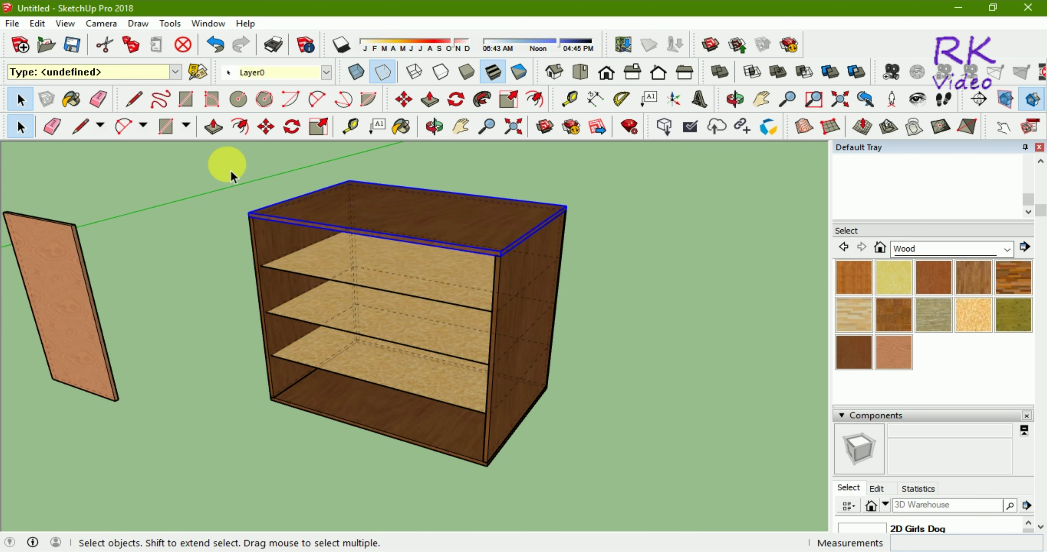
Return the view to perspective and select the wooden board beside the cabinet
{"action": "left_click", "coordinate": [583, 72]}
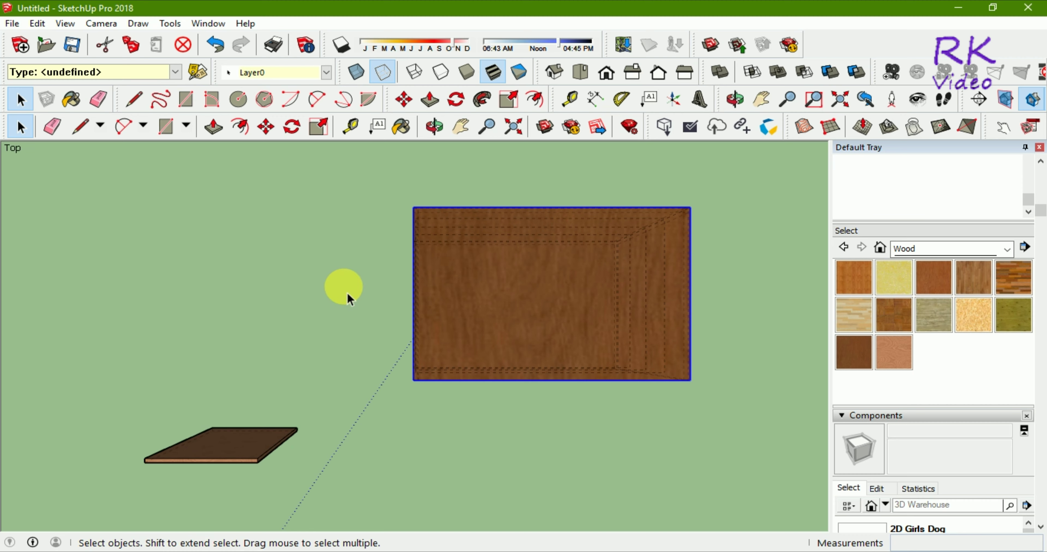
{"action": "key", "text": "o"}
{"action": "mouse_move", "coordinate": [603, 396]}
{"action": "left_mouse_down"}
{"action": "mouse_move", "coordinate": [498, 262]}
{"action": "mouse_move", "coordinate": [340, 215]}
{"action": "left_mouse_up"}
{"action": "key", "text": "space"}
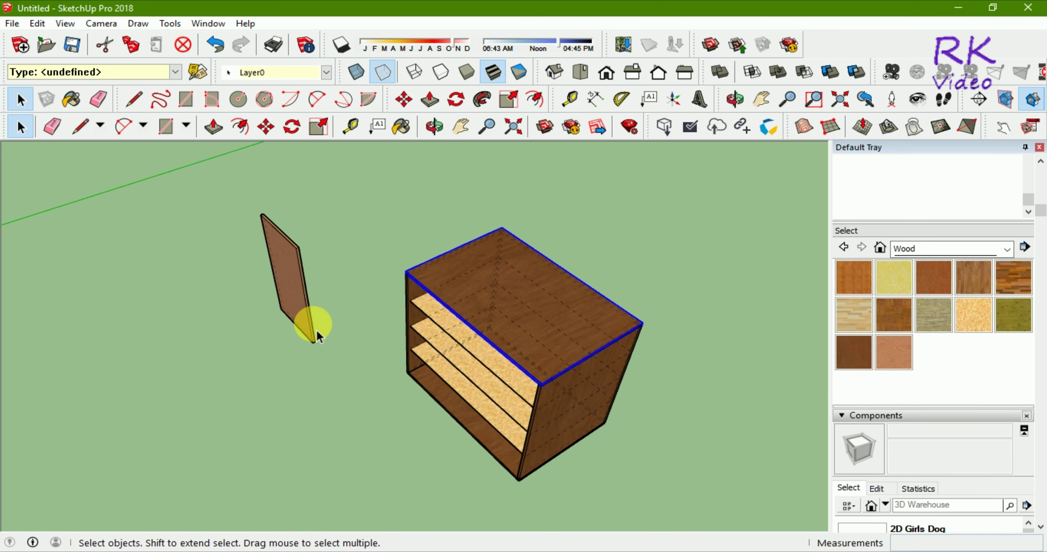
{"action": "left_click", "coordinate": [314, 341]}
{"action": "scroll", "coordinate": [308, 347], "scroll_direction": "up", "scroll_amount": 1}
{"action": "scroll", "coordinate": [310, 349], "scroll_direction": "up", "scroll_amount": 2}
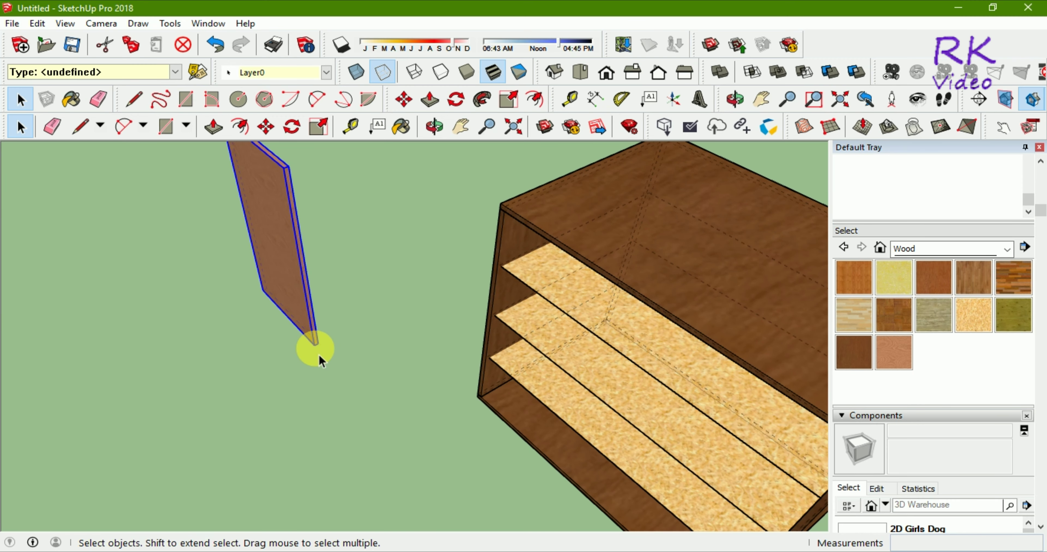
{"action": "scroll", "coordinate": [418, 302], "scroll_direction": "down", "scroll_amount": 2}
{"action": "scroll", "coordinate": [419, 305], "scroll_direction": "down", "scroll_amount": 2}
{"action": "scroll", "coordinate": [419, 304], "scroll_direction": "down", "scroll_amount": 1}
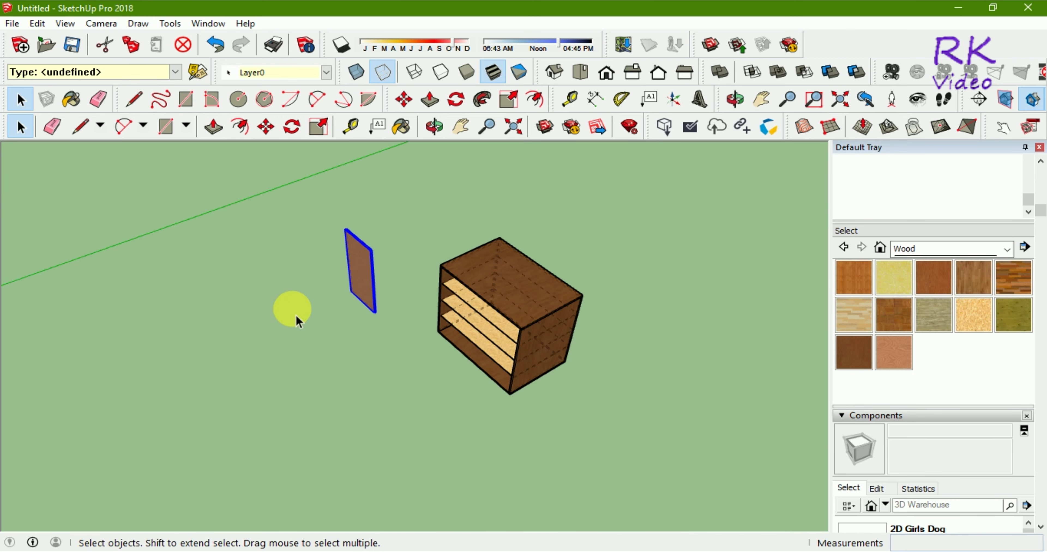
{"action": "mouse_move", "coordinate": [297, 320]}
{"action": "middle_mouse_down"}
{"action": "mouse_move", "coordinate": [519, 380]}
{"action": "mouse_move", "coordinate": [391, 411]}
{"action": "mouse_move", "coordinate": [436, 411]}
{"action": "mouse_move", "coordinate": [554, 345]}
{"action": "mouse_move", "coordinate": [713, 350]}
{"action": "middle_mouse_up"}
Move the board by its bottom corner onto the cabinet's front bottom-left corner
{"action": "key", "text": "m"}
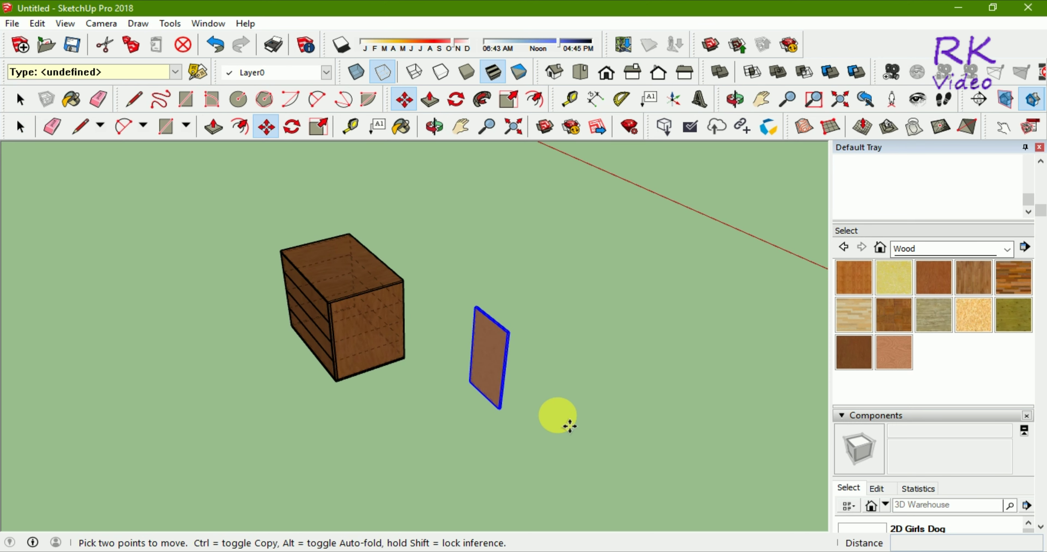
{"action": "scroll", "coordinate": [568, 427], "scroll_direction": "up", "scroll_amount": 1}
{"action": "scroll", "coordinate": [533, 432], "scroll_direction": "up", "scroll_amount": 2}
{"action": "scroll", "coordinate": [523, 420], "scroll_direction": "up", "scroll_amount": 2}
{"action": "scroll", "coordinate": [524, 419], "scroll_direction": "up", "scroll_amount": 1}
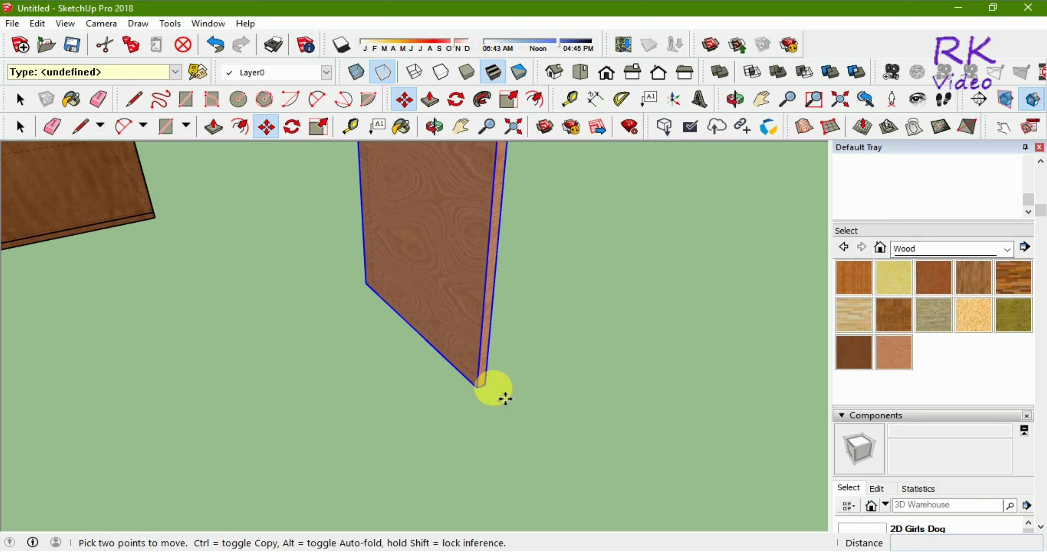
{"action": "left_click", "coordinate": [483, 385]}
{"action": "mouse_move", "coordinate": [451, 233]}
{"action": "middle_mouse_down"}
{"action": "mouse_move", "coordinate": [474, 306]}
{"action": "mouse_move", "coordinate": [268, 292]}
{"action": "mouse_move", "coordinate": [403, 454]}
{"action": "mouse_move", "coordinate": [444, 443]}
{"action": "middle_mouse_up"}
{"action": "scroll", "coordinate": [382, 229], "scroll_direction": "up", "scroll_amount": 2}
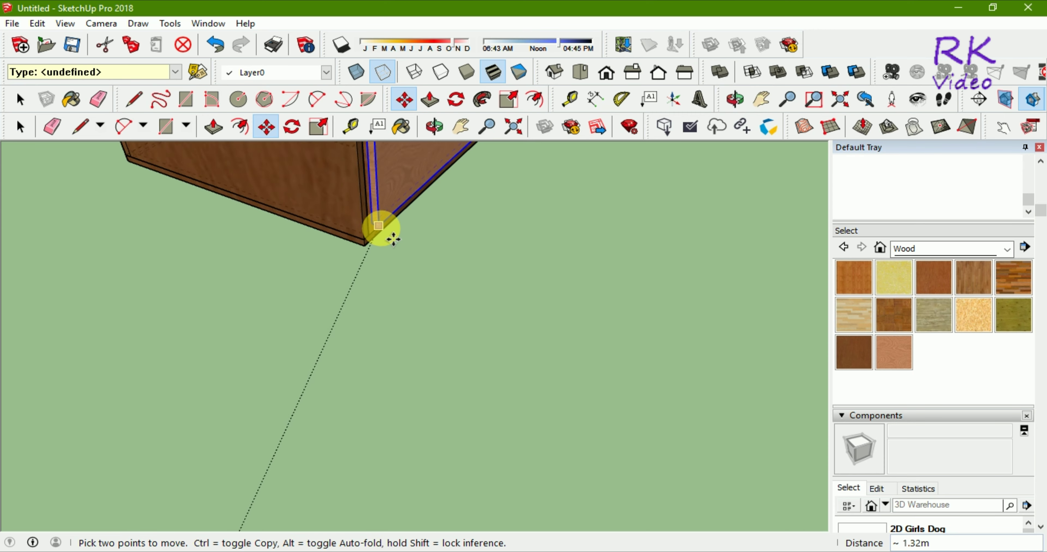
{"action": "scroll", "coordinate": [384, 239], "scroll_direction": "up", "scroll_amount": 2}
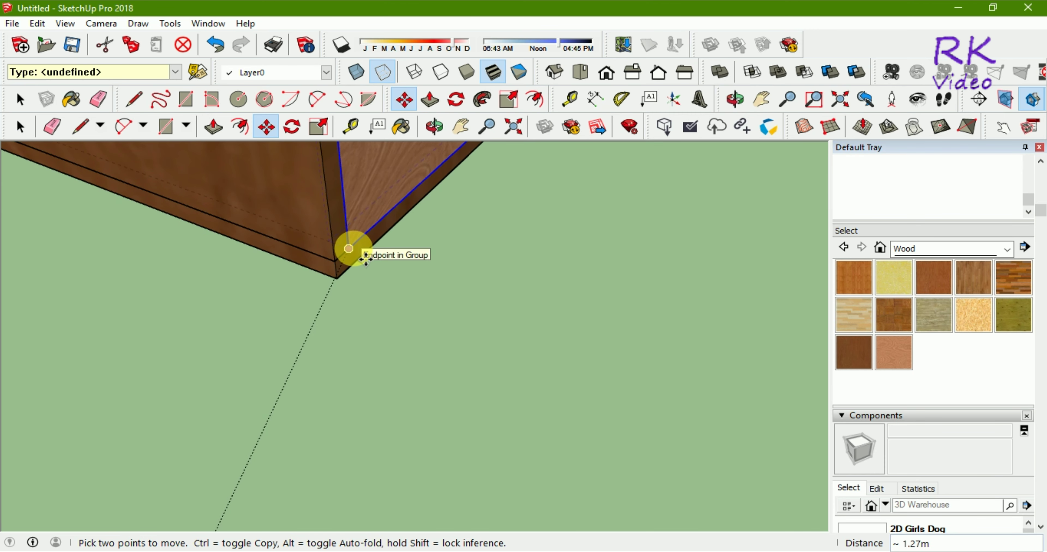
{"action": "left_click", "coordinate": [348, 248]}
Orbit round to the cabinet's front to check the door's fit
{"action": "scroll", "coordinate": [284, 369], "scroll_direction": "down", "scroll_amount": 2}
{"action": "scroll", "coordinate": [304, 402], "scroll_direction": "down", "scroll_amount": 2}
{"action": "scroll", "coordinate": [304, 402], "scroll_direction": "down", "scroll_amount": 2}
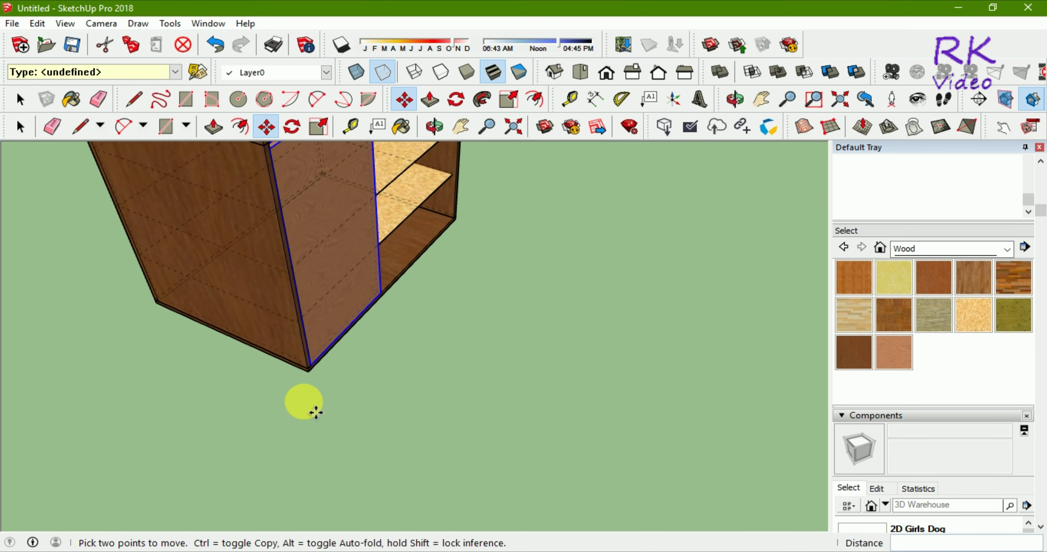
{"action": "scroll", "coordinate": [304, 402], "scroll_direction": "down", "scroll_amount": 2}
{"action": "mouse_move", "coordinate": [547, 348]}
{"action": "middle_mouse_down"}
{"action": "mouse_move", "coordinate": [273, 294]}
{"action": "mouse_move", "coordinate": [112, 280]}
{"action": "mouse_move", "coordinate": [119, 287]}
{"action": "middle_mouse_up"}
{"action": "scroll", "coordinate": [416, 175], "scroll_direction": "down", "scroll_amount": 1}
{"action": "scroll", "coordinate": [367, 231], "scroll_direction": "up", "scroll_amount": 3}
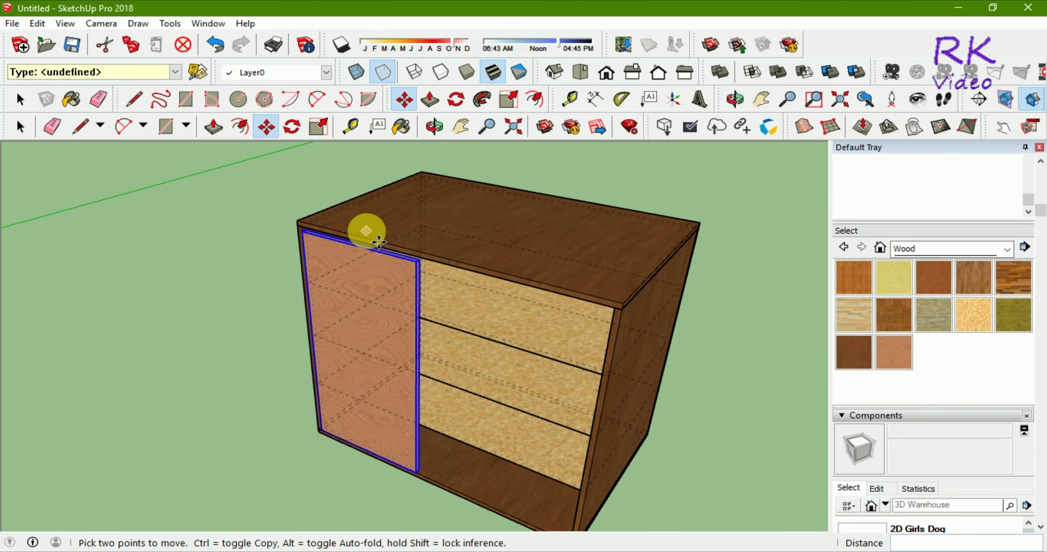
{"action": "scroll", "coordinate": [378, 242], "scroll_direction": "up", "scroll_amount": 4}
{"action": "scroll", "coordinate": [366, 233], "scroll_direction": "up", "scroll_amount": 2}
{"action": "scroll", "coordinate": [362, 234], "scroll_direction": "up", "scroll_amount": 1}
{"action": "scroll", "coordinate": [112, 246], "scroll_direction": "up", "scroll_amount": 1}
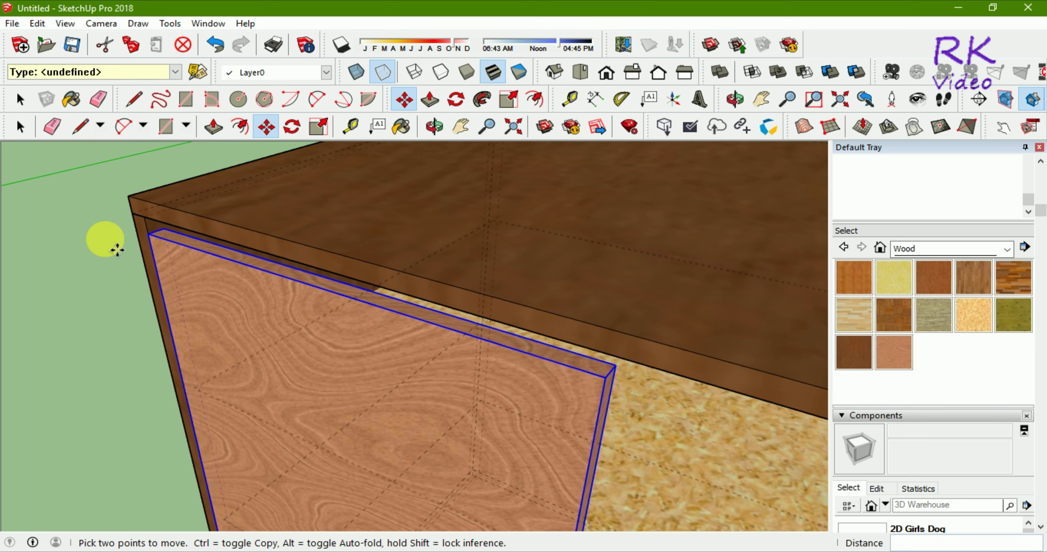
Pull the door board's top face up 0.02m to meet the cabinet's top board
{"action": "left_click", "coordinate": [31, 127]}
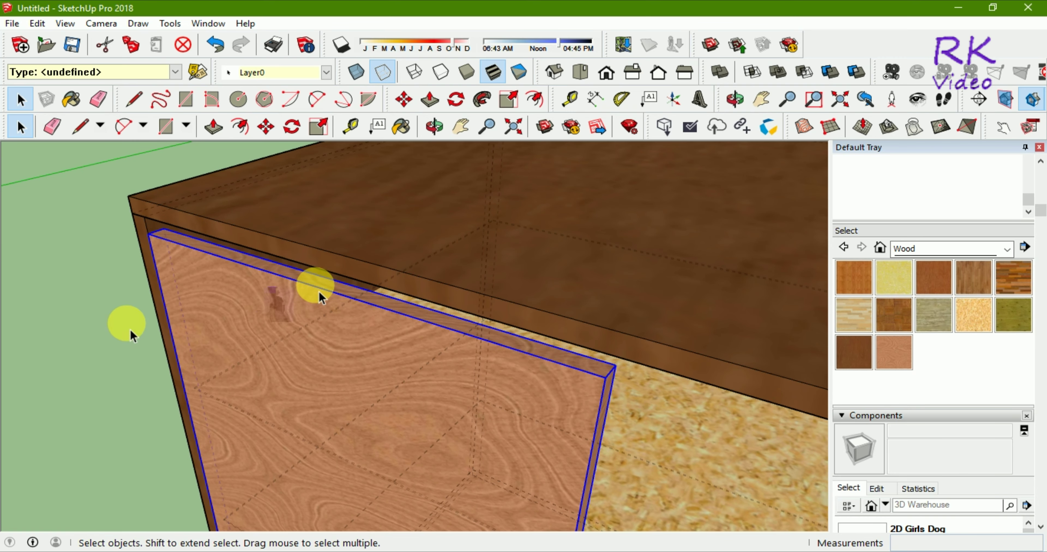
{"action": "double_click", "coordinate": [280, 283]}
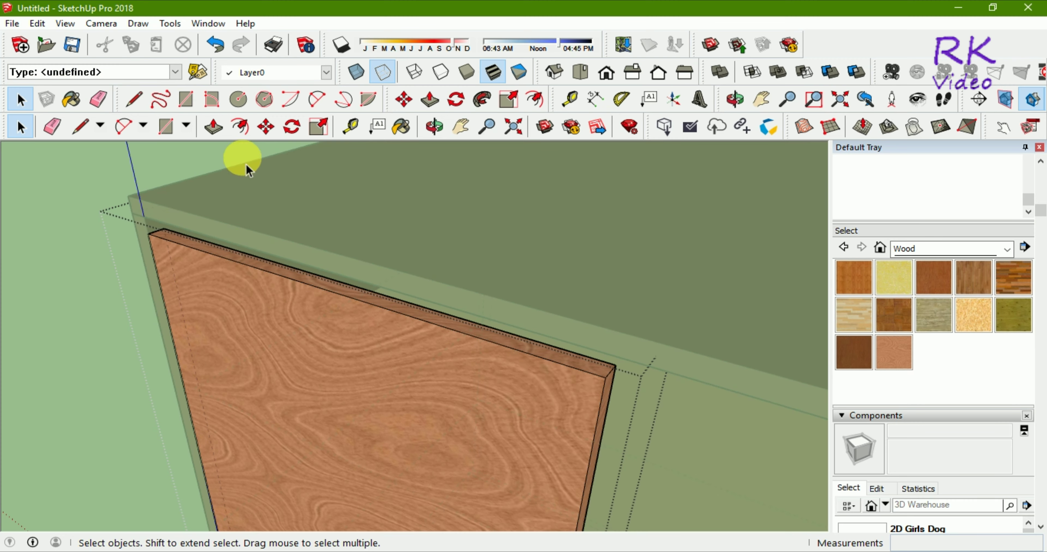
{"action": "left_click", "coordinate": [214, 127]}
{"action": "scroll", "coordinate": [233, 268], "scroll_direction": "up", "scroll_amount": 3}
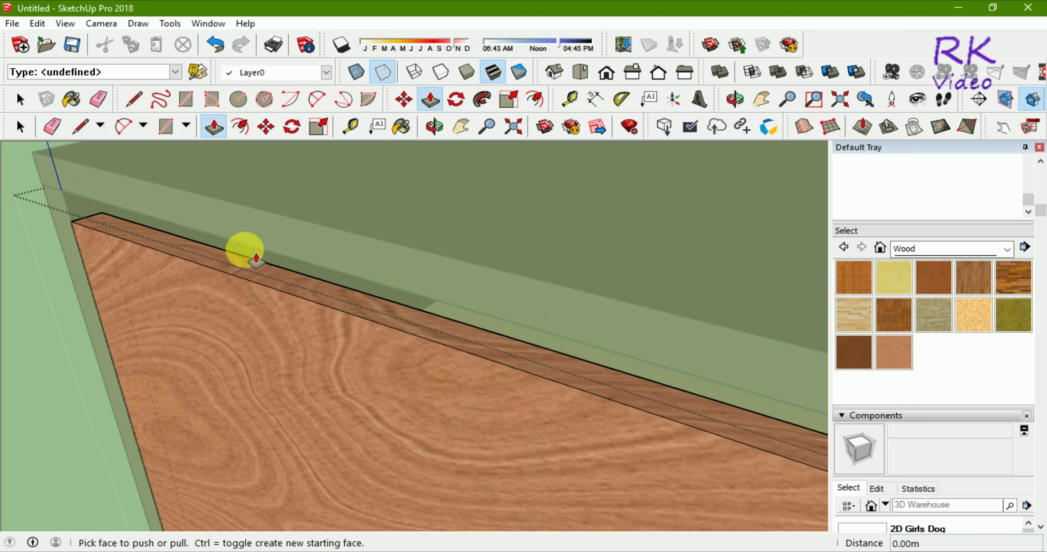
{"action": "mouse_move", "coordinate": [234, 263]}
{"action": "left_mouse_down"}
{"action": "mouse_move", "coordinate": [235, 250]}
{"action": "mouse_move", "coordinate": [83, 197]}
{"action": "mouse_move", "coordinate": [70, 181]}
{"action": "left_mouse_up"}
{"action": "scroll", "coordinate": [175, 217], "scroll_direction": "down", "scroll_amount": 2}
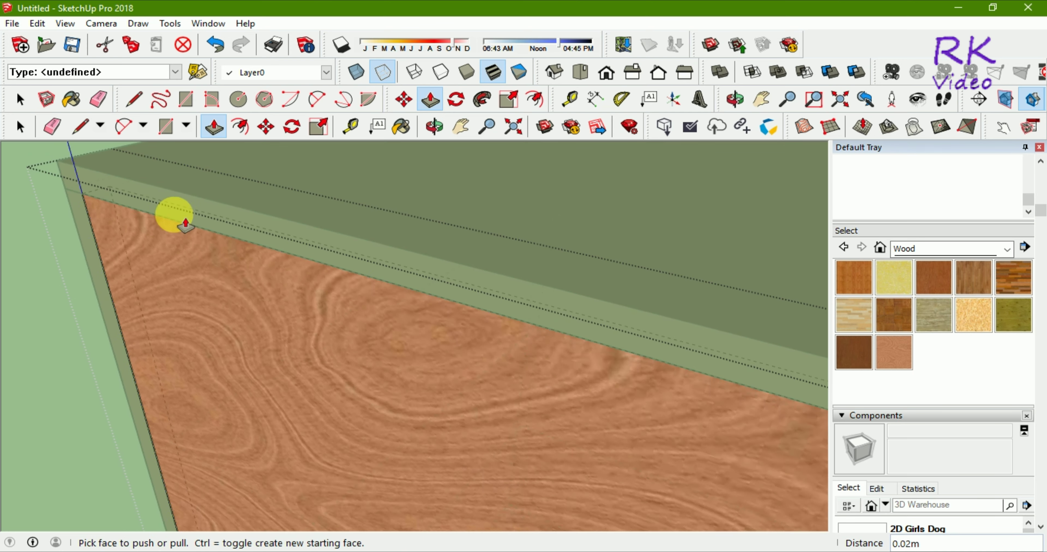
{"action": "scroll", "coordinate": [145, 217], "scroll_direction": "down", "scroll_amount": 2}
{"action": "left_click", "coordinate": [21, 126]}
{"action": "left_click", "coordinate": [21, 128]}
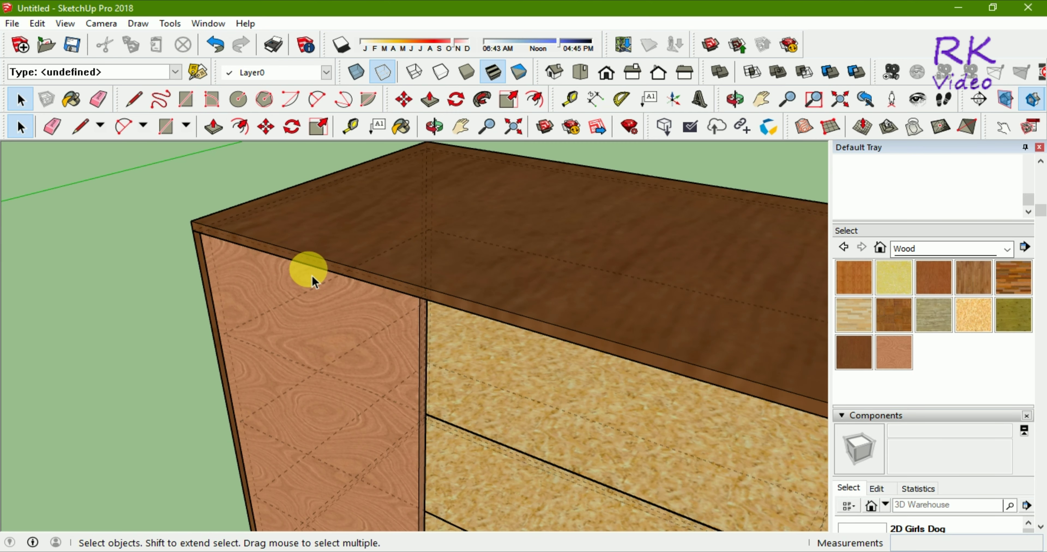
{"action": "scroll", "coordinate": [313, 280], "scroll_direction": "down", "scroll_amount": 5}
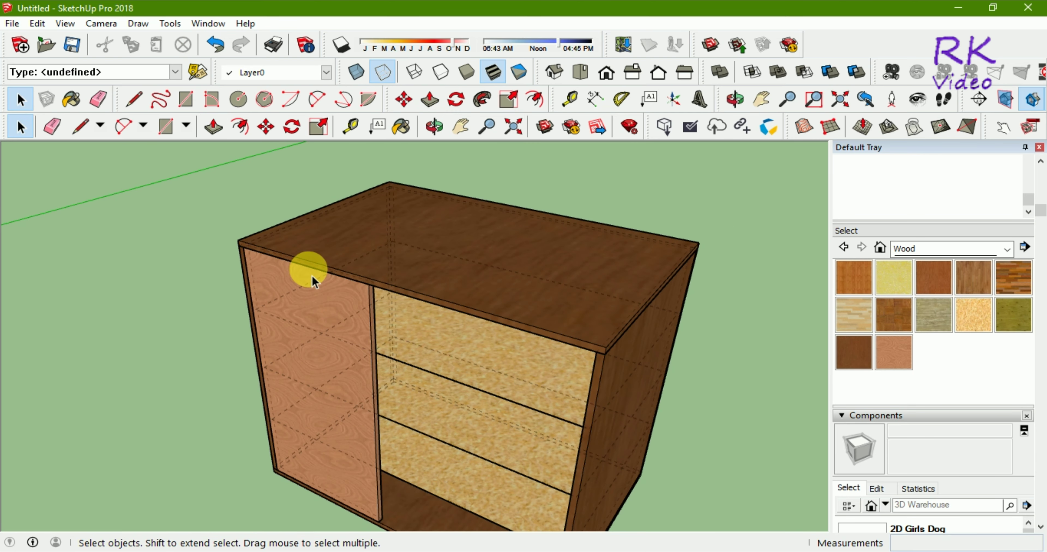
{"action": "scroll", "coordinate": [309, 292], "scroll_direction": "down", "scroll_amount": 2}
{"action": "middle_click_drag", "start_coordinate": [261, 453], "coordinate": [374, 428]}
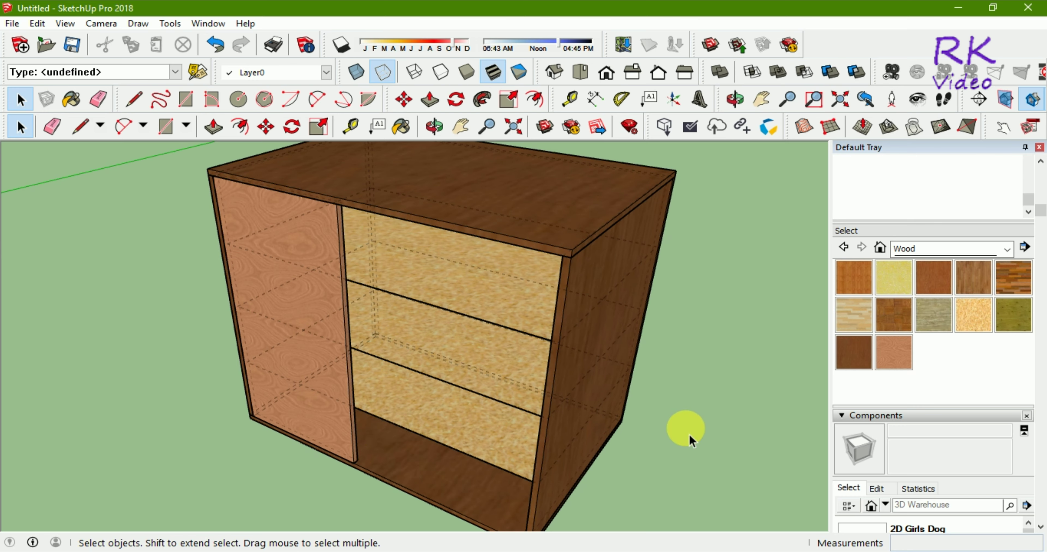
{"action": "mouse_move", "coordinate": [682, 427]}
{"action": "middle_mouse_down"}
{"action": "mouse_move", "coordinate": [580, 434]}
{"action": "mouse_move", "coordinate": [504, 410]}
{"action": "middle_mouse_up"}
{"action": "mouse_move", "coordinate": [504, 411]}
{"action": "left_mouse_down"}
{"action": "mouse_move", "coordinate": [467, 390]}
{"action": "mouse_move", "coordinate": [664, 439]}
{"action": "mouse_move", "coordinate": [731, 416]}
{"action": "left_mouse_up"}
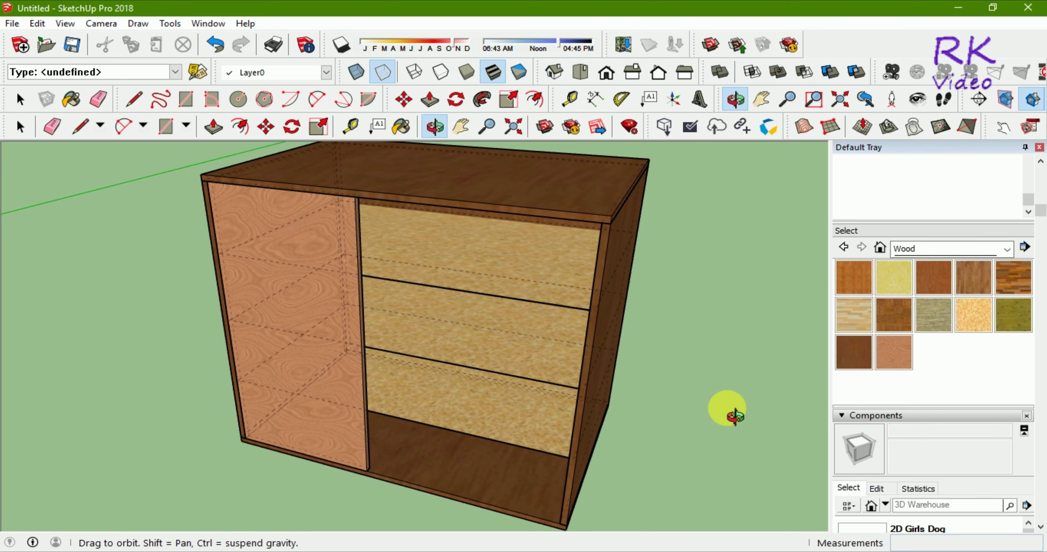
{"action": "key", "text": "space"}
{"action": "left_click", "coordinate": [371, 465]}
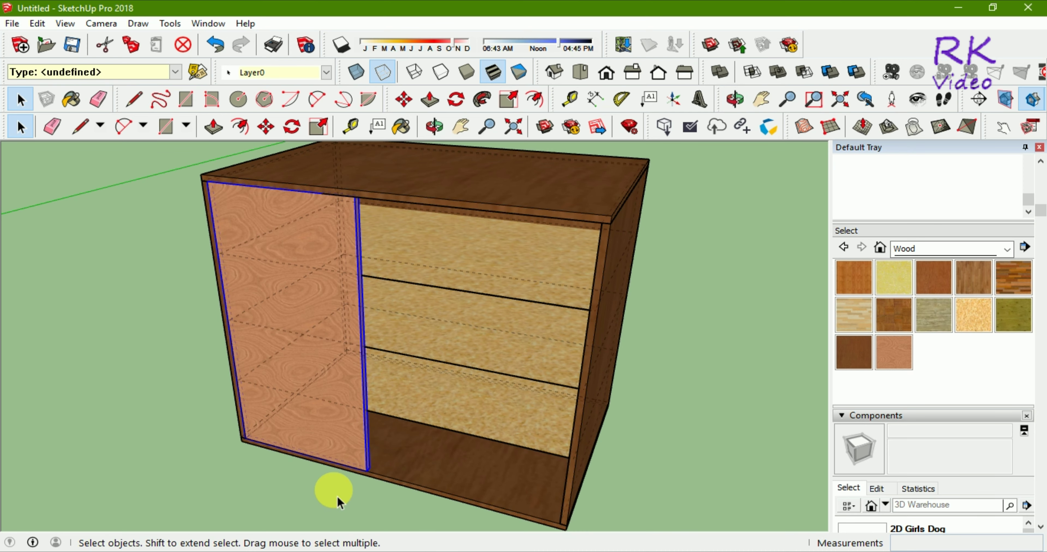
{"action": "key", "text": "m"}
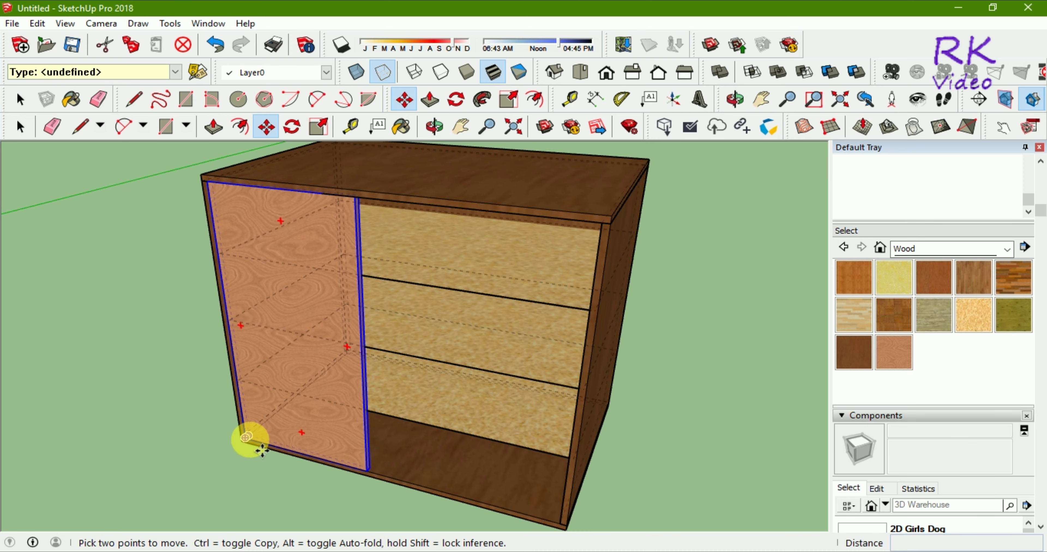
{"action": "scroll", "coordinate": [246, 437], "scroll_direction": "up", "scroll_amount": 2}
{"action": "scroll", "coordinate": [325, 427], "scroll_direction": "down", "scroll_amount": 3}
{"action": "scroll", "coordinate": [284, 386], "scroll_direction": "down", "scroll_amount": 1}
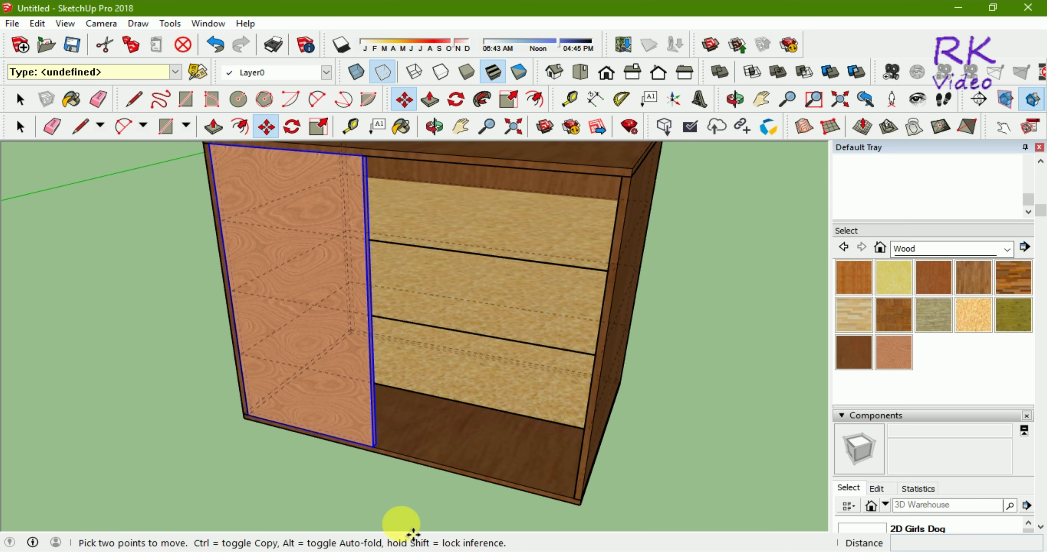
{"action": "scroll", "coordinate": [424, 489], "scroll_direction": "up", "scroll_amount": 3}
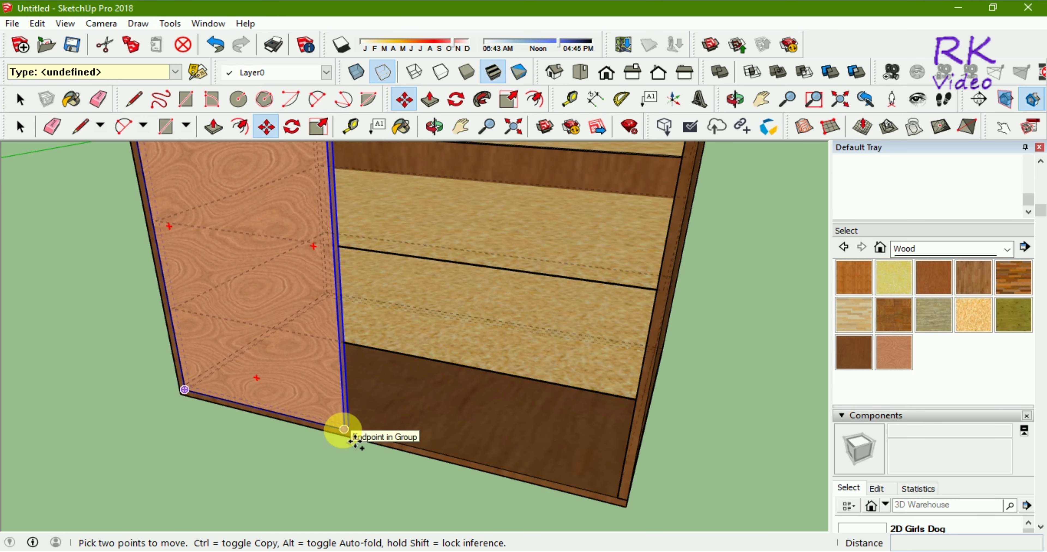
{"action": "left_click", "coordinate": [344, 429]}
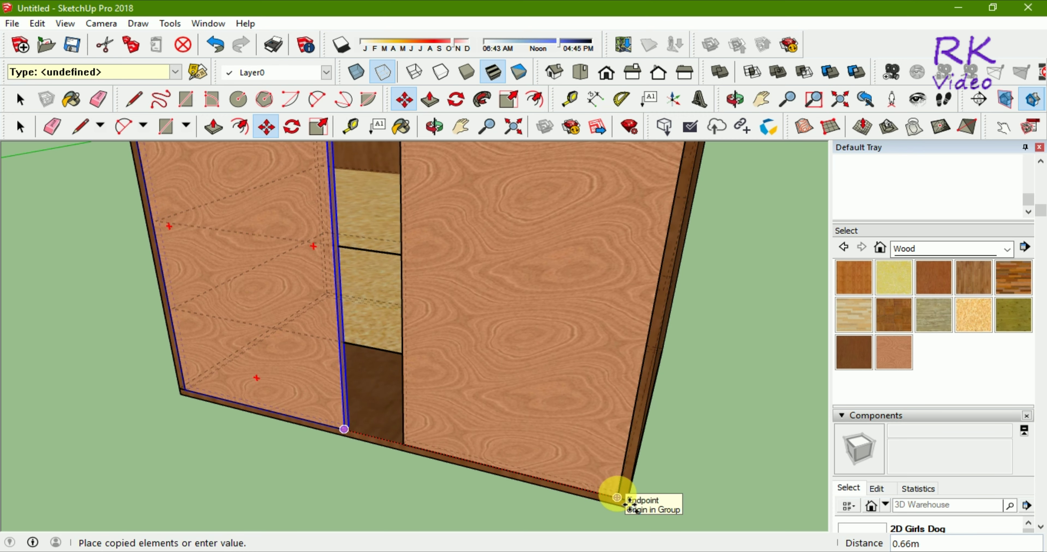
{"action": "left_click", "coordinate": [616, 497]}
{"action": "scroll", "coordinate": [533, 509], "scroll_direction": "down", "scroll_amount": 3}
{"action": "scroll", "coordinate": [533, 506], "scroll_direction": "down", "scroll_amount": 3}
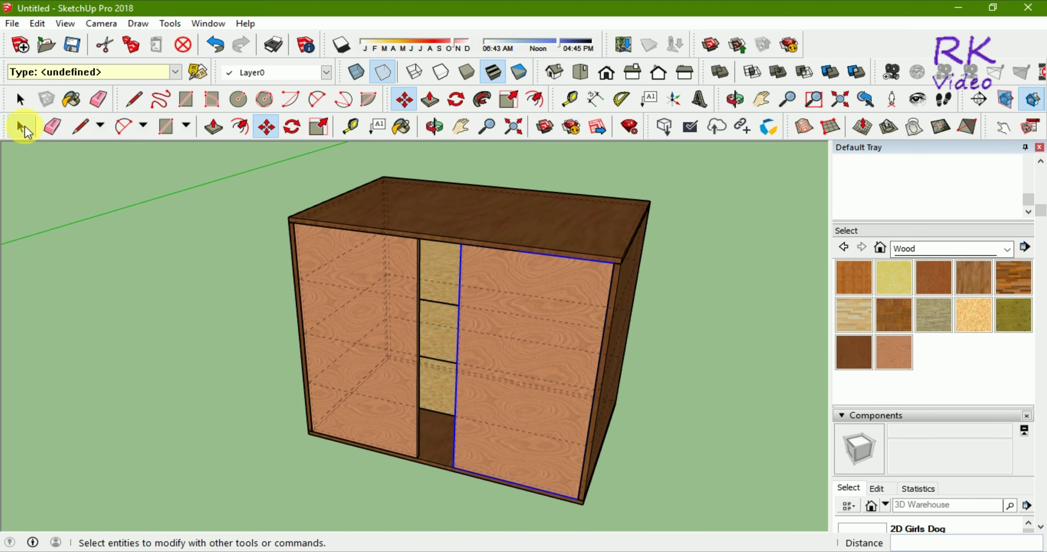
{"action": "left_click", "coordinate": [20, 127]}
{"action": "middle_click_drag", "start_coordinate": [698, 388], "coordinate": [642, 448]}
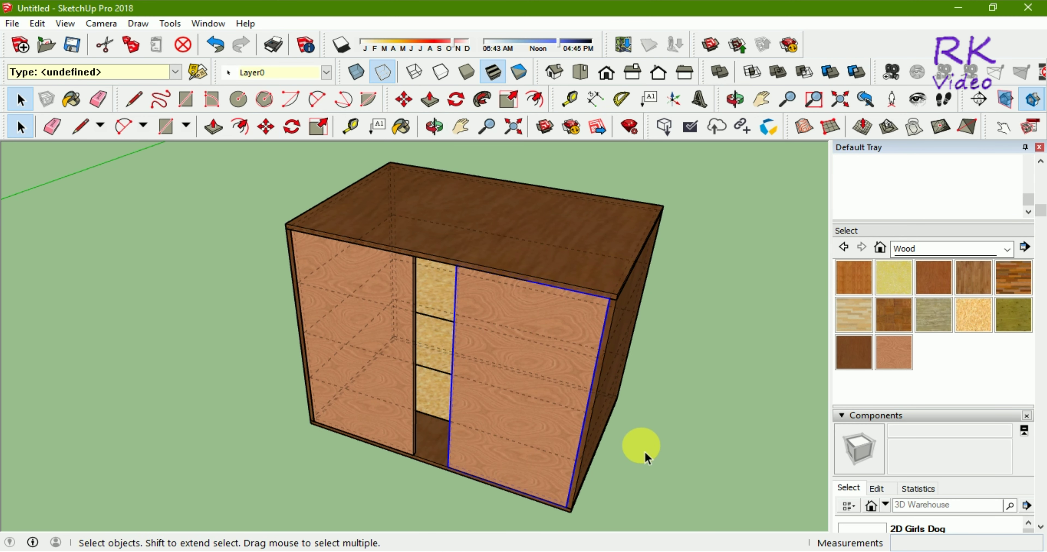
{"action": "scroll", "coordinate": [455, 459], "scroll_direction": "up", "scroll_amount": 3}
{"action": "scroll", "coordinate": [406, 463], "scroll_direction": "down", "scroll_amount": 3}
{"action": "scroll", "coordinate": [325, 461], "scroll_direction": "up", "scroll_amount": 3}
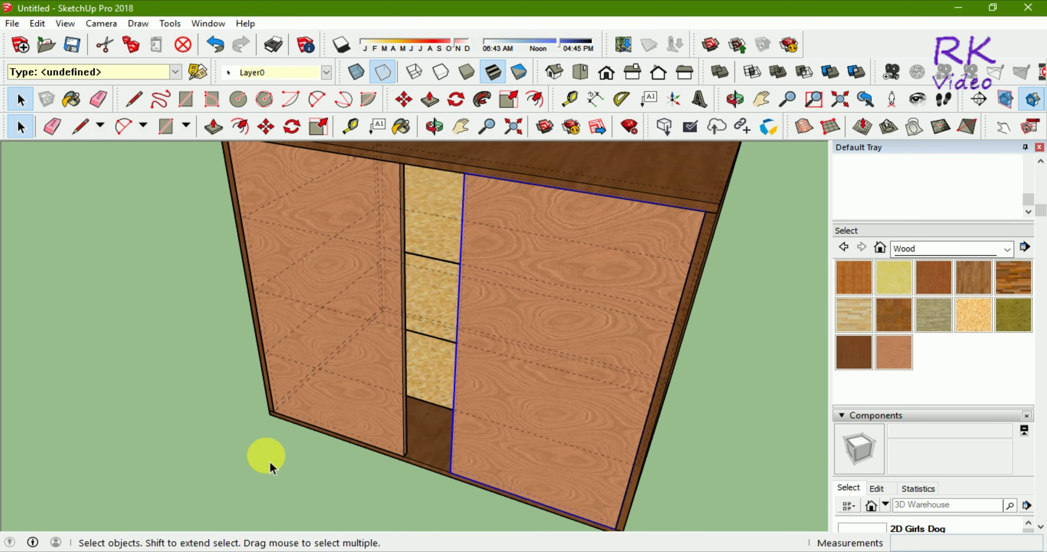
{"action": "scroll", "coordinate": [311, 350], "scroll_direction": "down", "scroll_amount": 3}
{"action": "scroll", "coordinate": [310, 350], "scroll_direction": "up", "scroll_amount": 3}
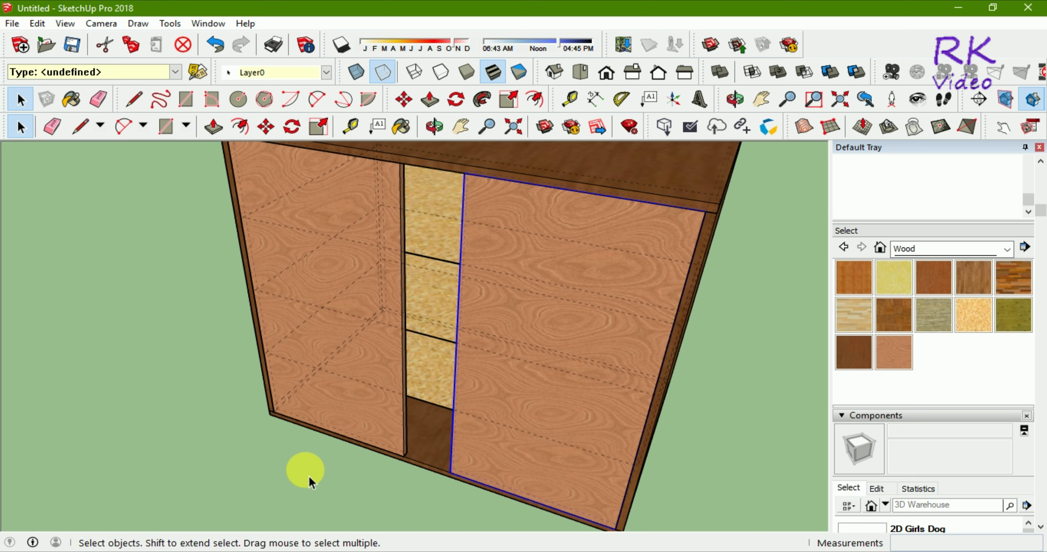
{"action": "scroll", "coordinate": [325, 479], "scroll_direction": "down", "scroll_amount": 3}
{"action": "scroll", "coordinate": [366, 482], "scroll_direction": "up", "scroll_amount": 3}
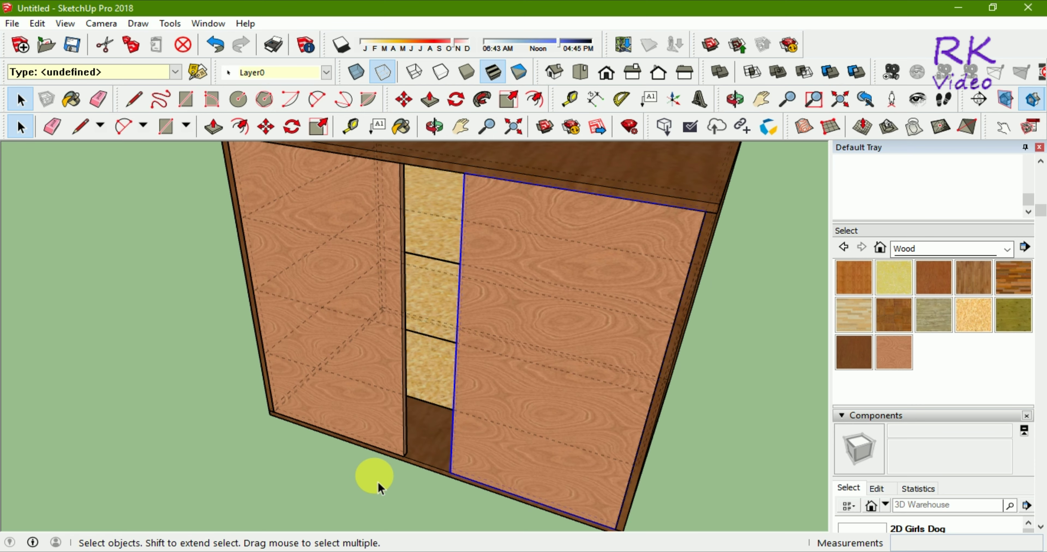
{"action": "left_click", "coordinate": [994, 7]}
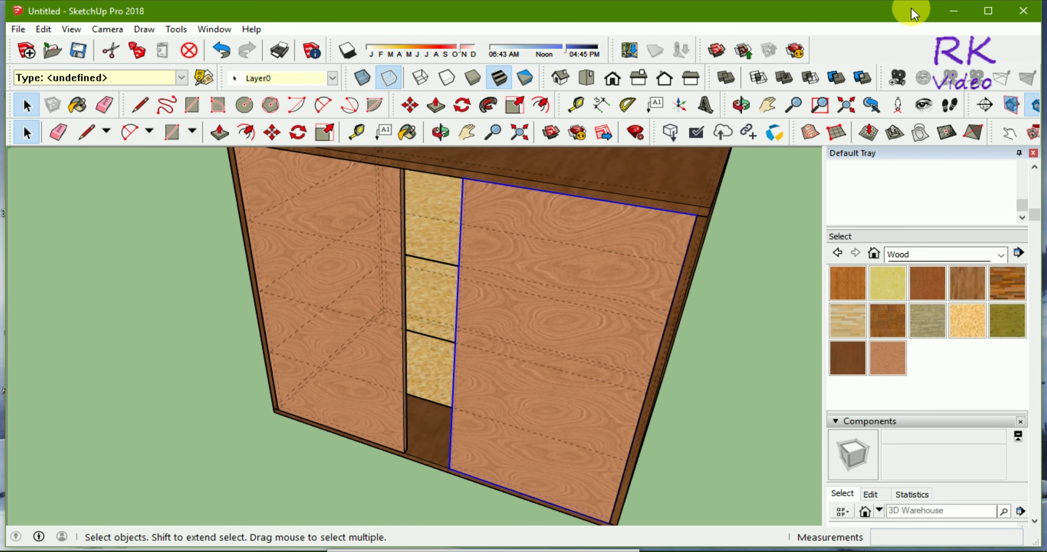
{"action": "left_click_drag", "start_coordinate": [911, 14], "coordinate": [694, 2]}
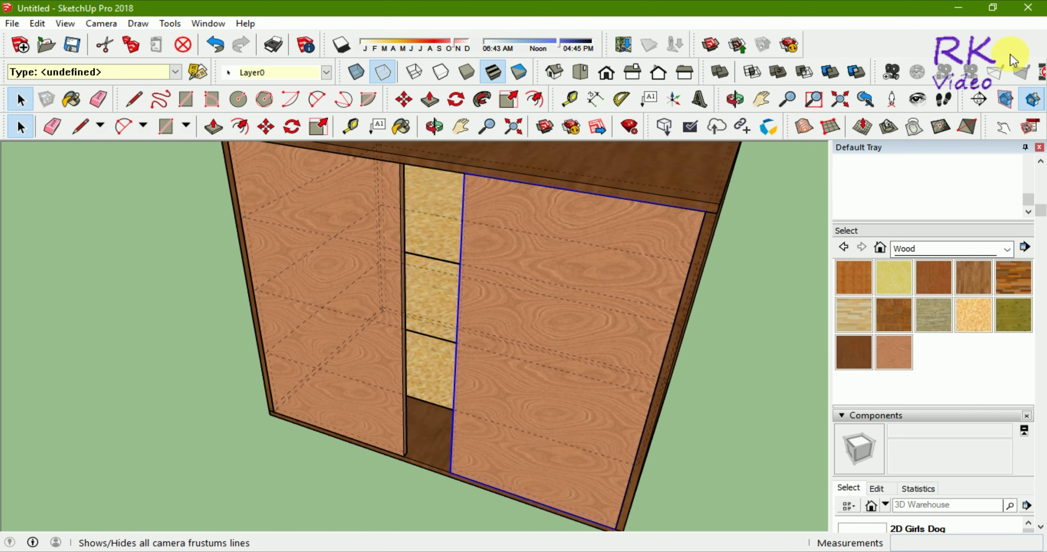
{"action": "left_click_drag", "start_coordinate": [911, 5], "coordinate": [542, 16]}
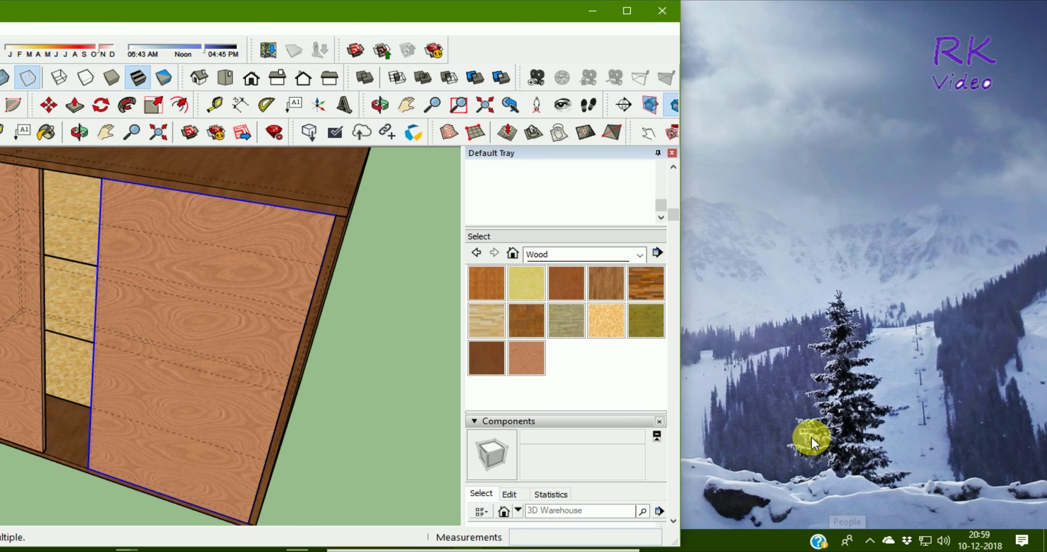
{"action": "left_click_drag", "start_coordinate": [490, 8], "coordinate": [865, 6]}
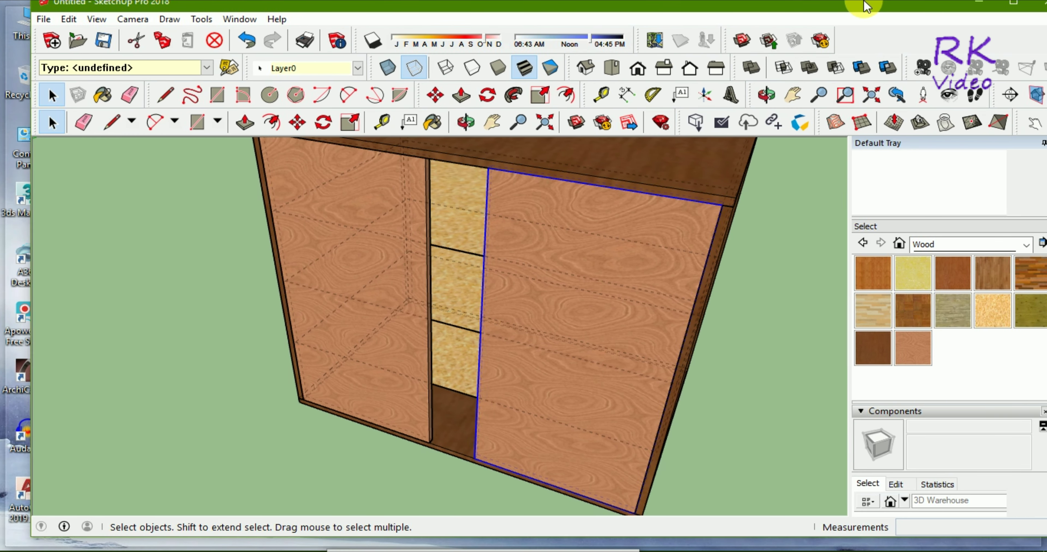
Enter the left door group, select its thin inner edge face, and take Push/Pull
{"action": "scroll", "coordinate": [449, 454], "scroll_direction": "down", "scroll_amount": 3}
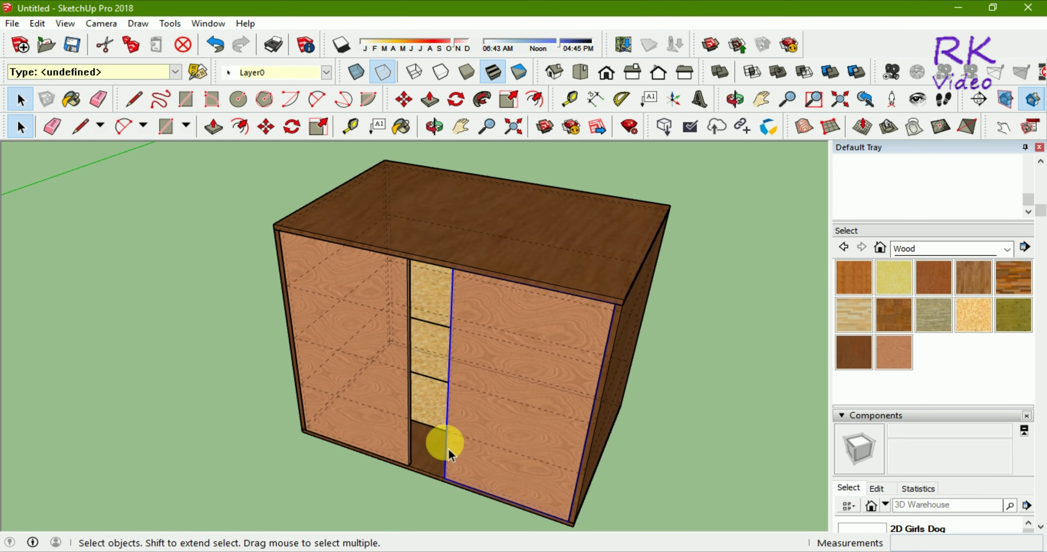
{"action": "scroll", "coordinate": [423, 280], "scroll_direction": "up", "scroll_amount": 1}
{"action": "scroll", "coordinate": [378, 478], "scroll_direction": "down", "scroll_amount": 1}
{"action": "scroll", "coordinate": [411, 493], "scroll_direction": "up", "scroll_amount": 4}
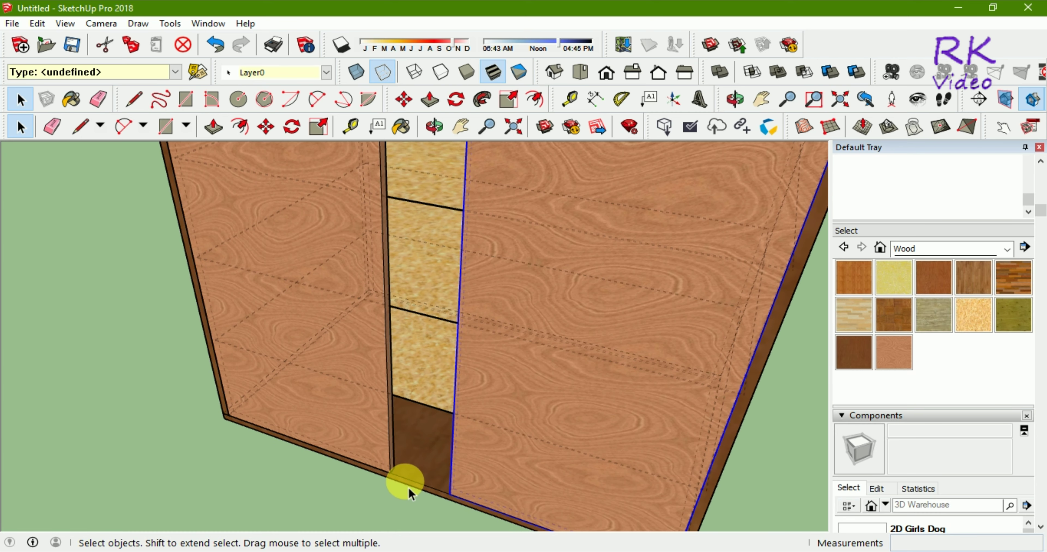
{"action": "scroll", "coordinate": [405, 485], "scroll_direction": "up", "scroll_amount": 1}
{"action": "scroll", "coordinate": [390, 475], "scroll_direction": "up", "scroll_amount": 2}
{"action": "left_click", "coordinate": [378, 467]}
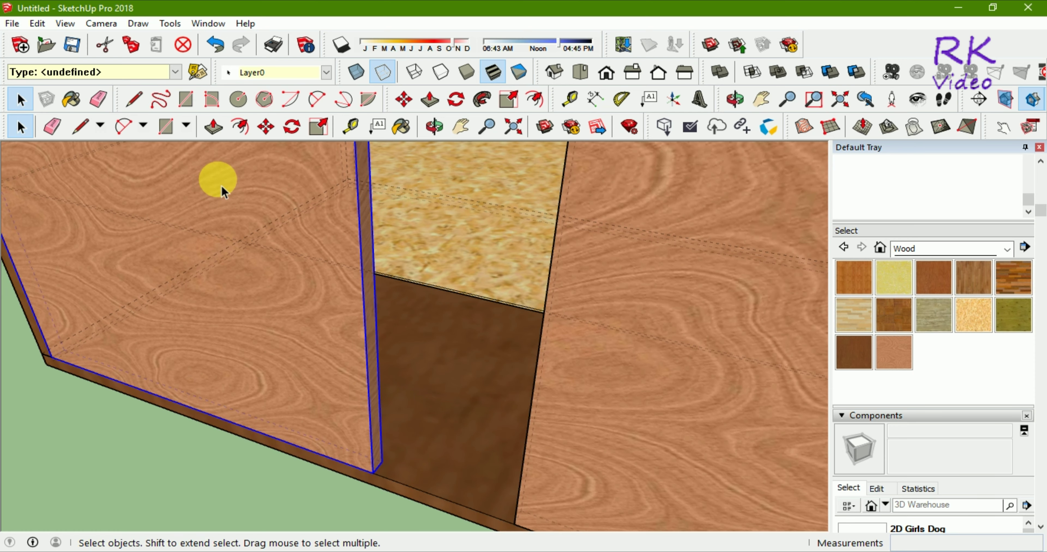
{"action": "double_click", "coordinate": [329, 297]}
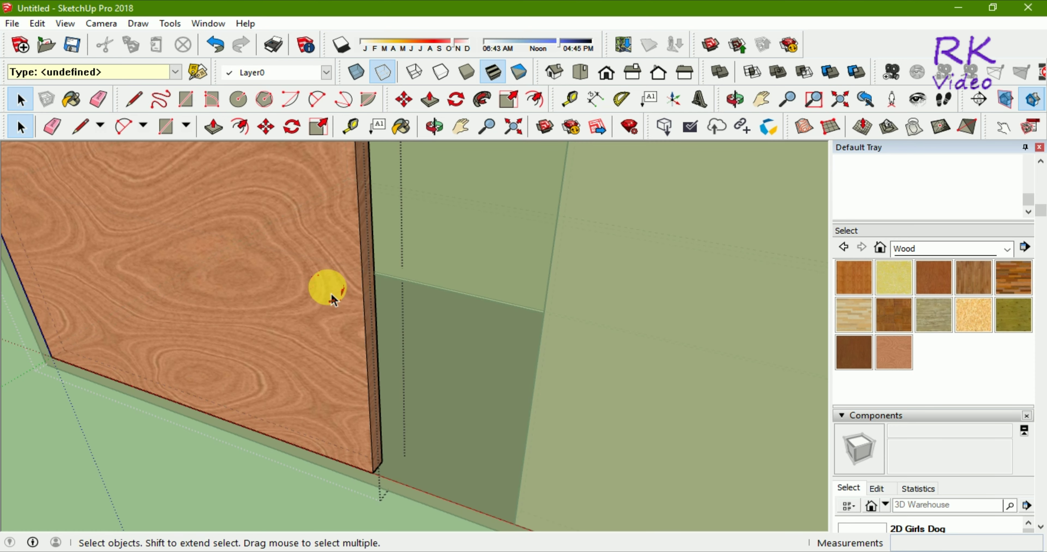
{"action": "left_click", "coordinate": [378, 337]}
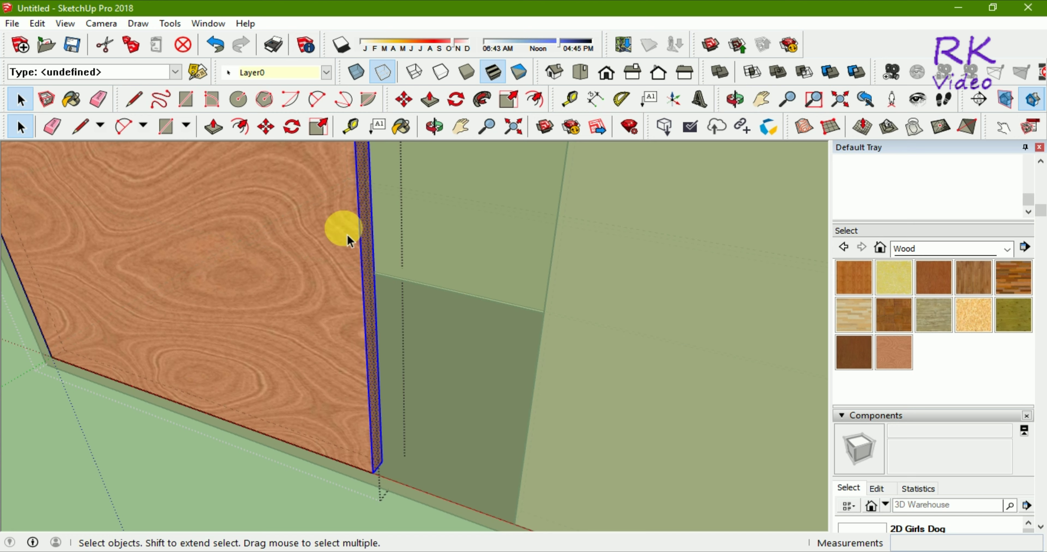
{"action": "left_click", "coordinate": [213, 128]}
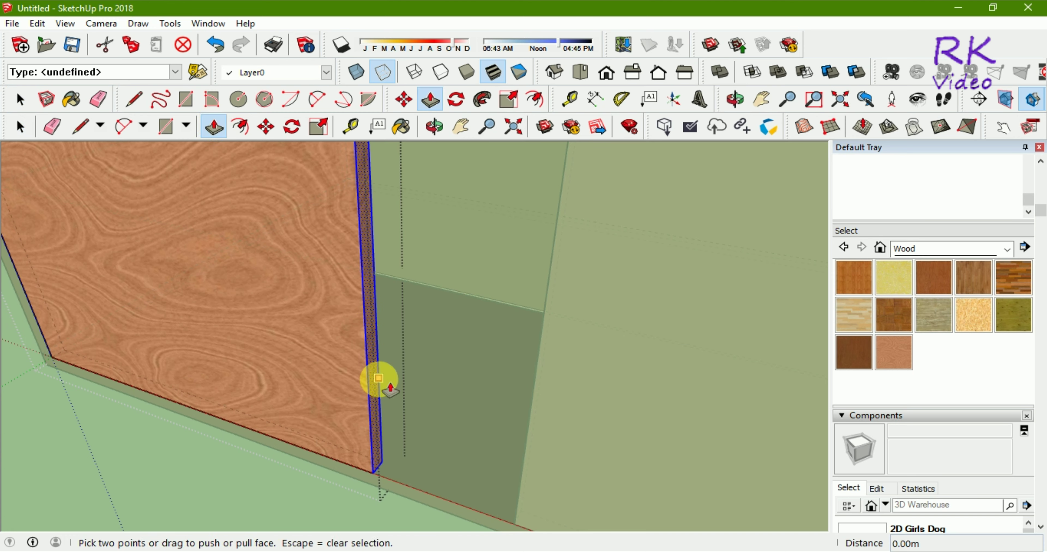
Try extruding the left panel's edge, undoing the 0.80m overshoot and cancelling a retry
{"action": "left_click_drag", "start_coordinate": [378, 378], "coordinate": [424, 418]}
{"action": "type", "text": "0.8"}
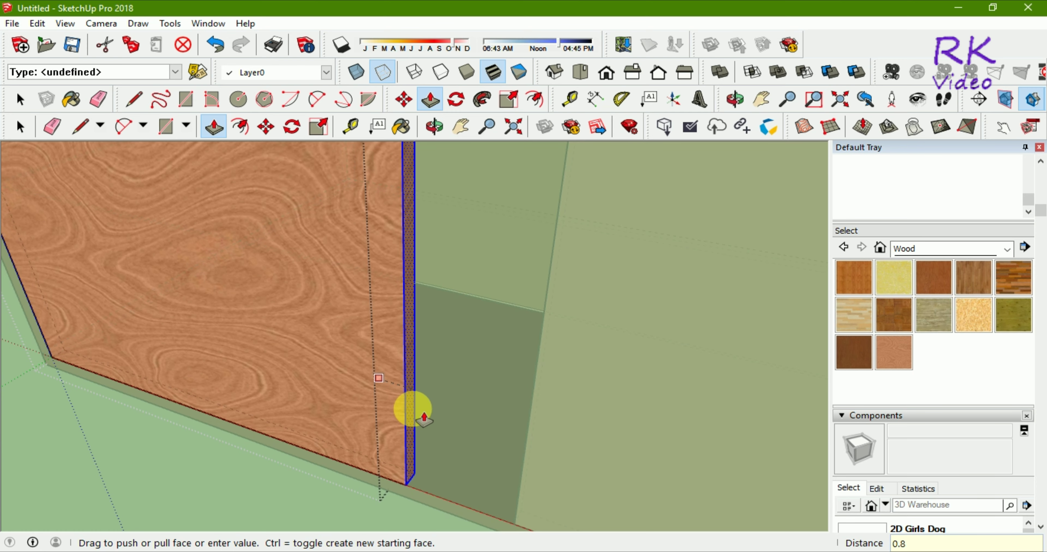
{"action": "key", "text": "Return"}
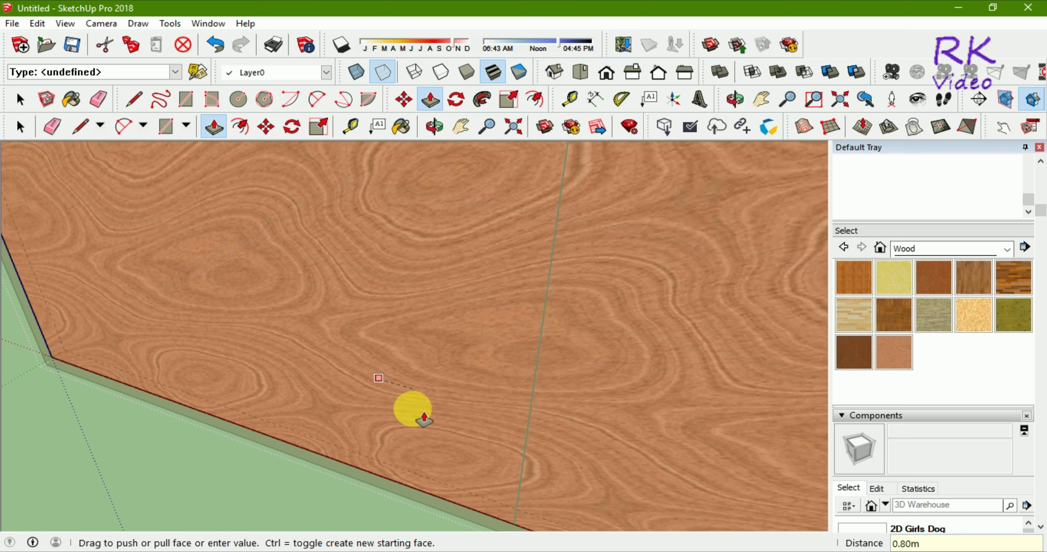
{"action": "key", "text": "ctrl+z"}
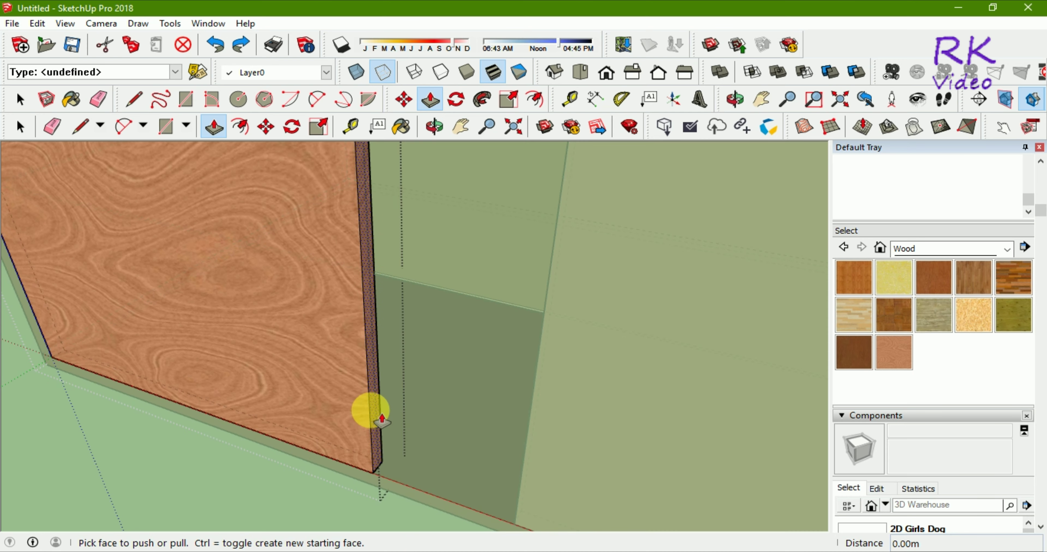
{"action": "left_click", "coordinate": [382, 420]}
{"action": "scroll", "coordinate": [393, 425], "scroll_direction": "down", "scroll_amount": 1}
{"action": "scroll", "coordinate": [394, 428], "scroll_direction": "down", "scroll_amount": 1}
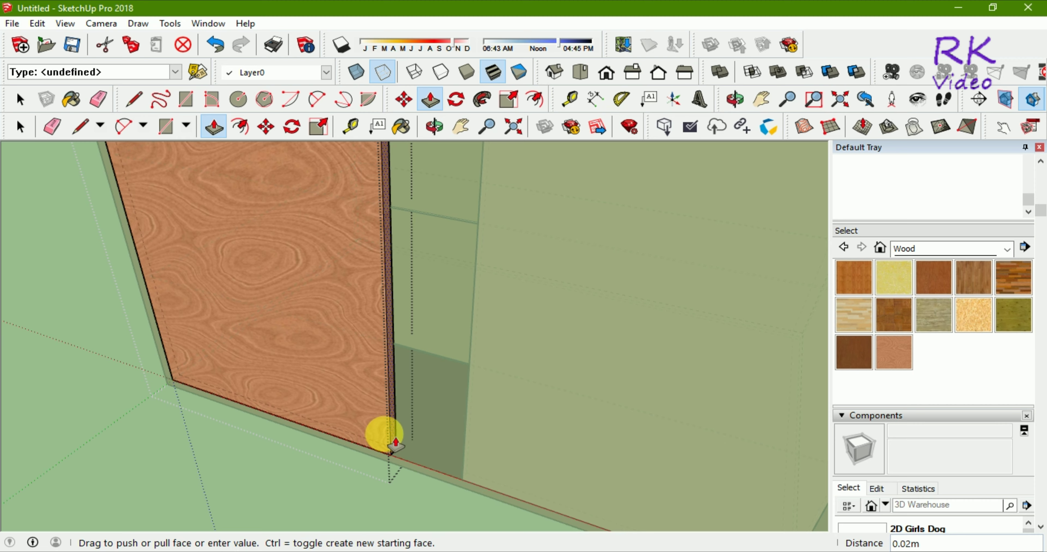
{"action": "key", "text": "Escape"}
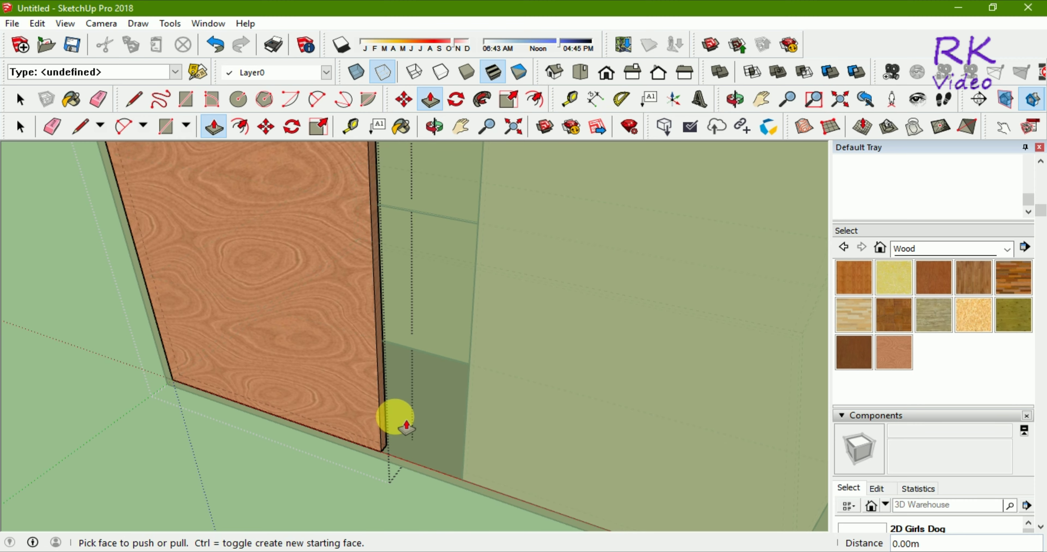
{"action": "scroll", "coordinate": [397, 408], "scroll_direction": "up", "scroll_amount": 2}
{"action": "scroll", "coordinate": [400, 414], "scroll_direction": "up", "scroll_amount": 3}
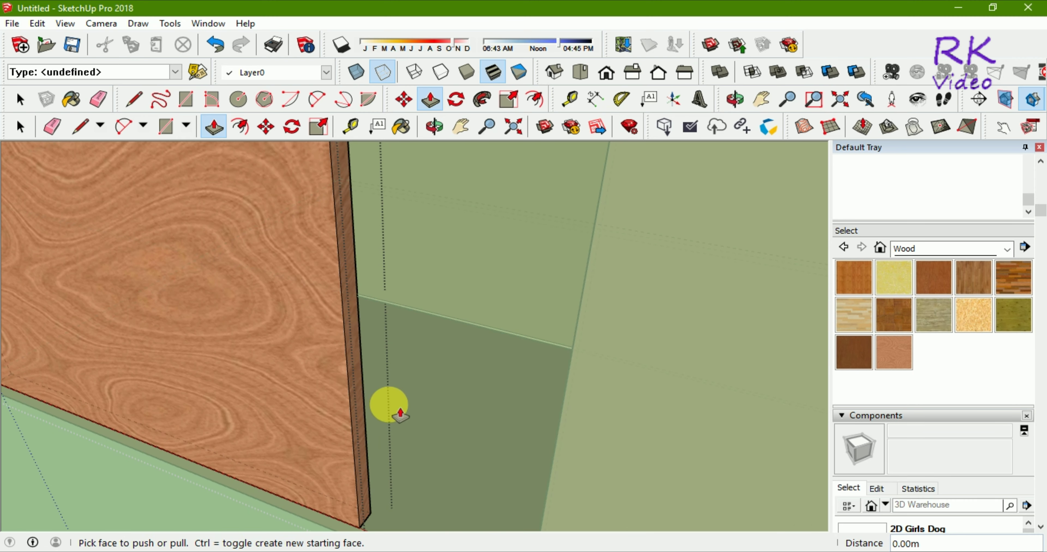
Push the left panel's inner edge about 0.10m toward the middle and exit the group
{"action": "left_click", "coordinate": [377, 411]}
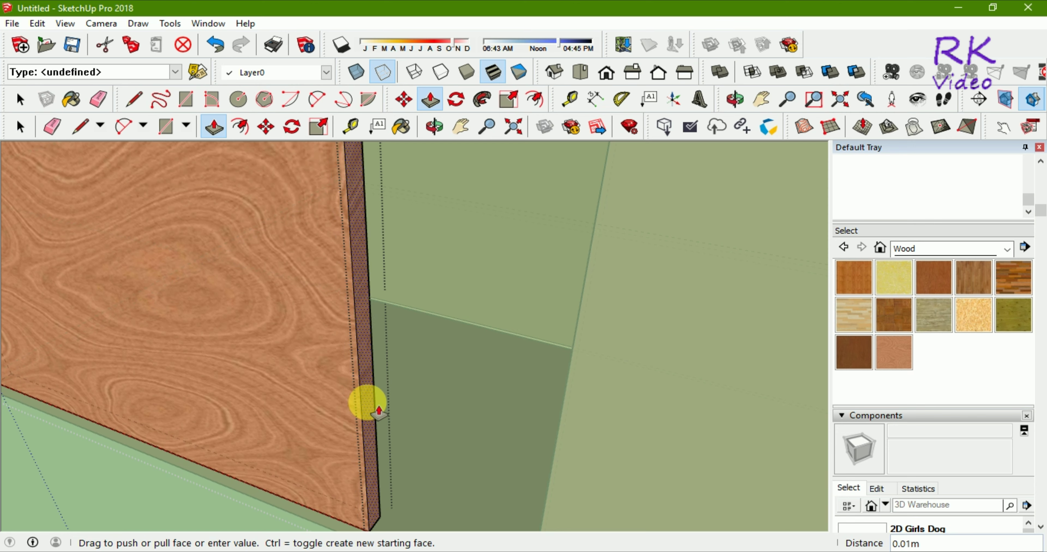
{"action": "scroll", "coordinate": [378, 412], "scroll_direction": "down", "scroll_amount": 2}
{"action": "scroll", "coordinate": [378, 413], "scroll_direction": "down", "scroll_amount": 2}
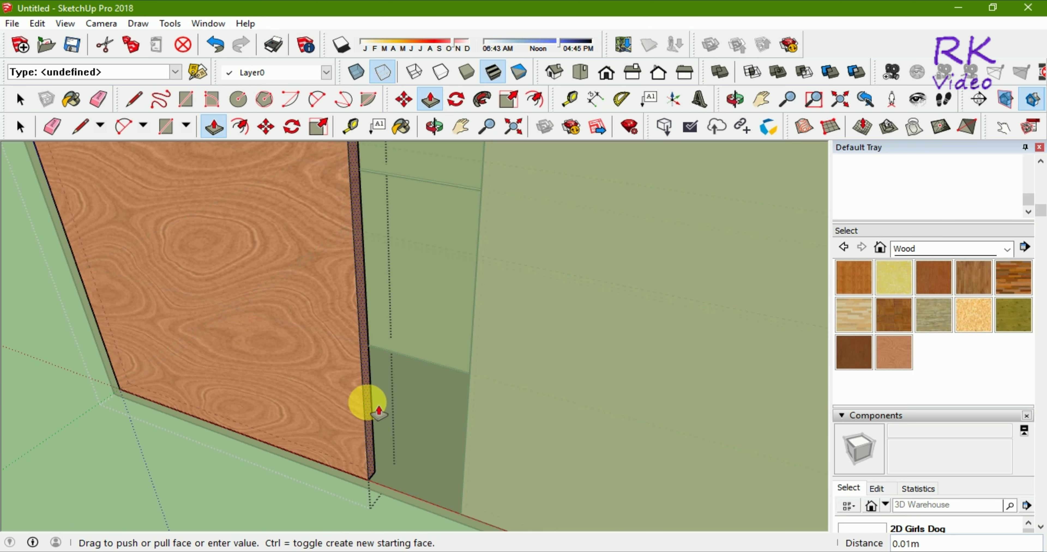
{"action": "left_click_drag", "start_coordinate": [379, 411], "coordinate": [408, 450]}
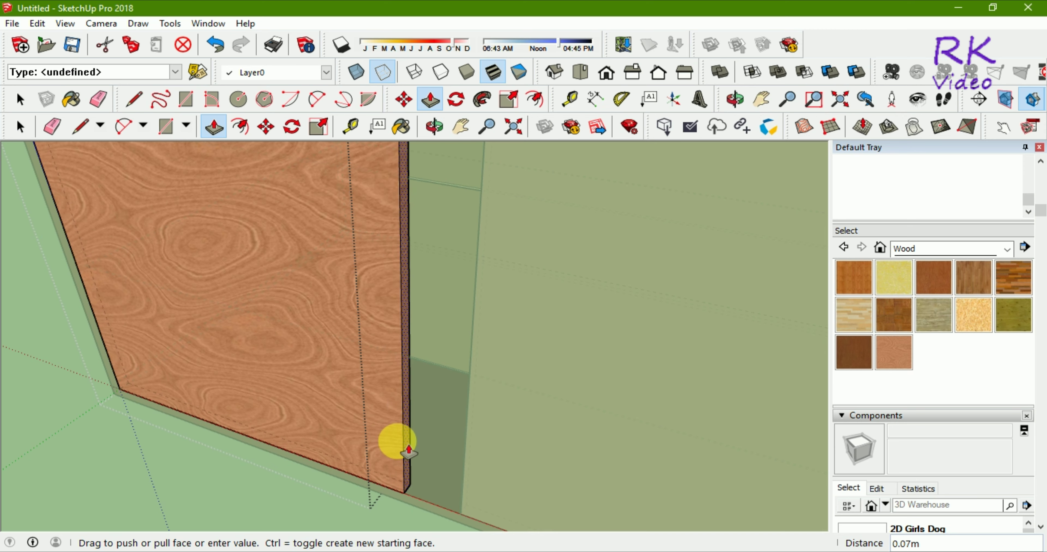
{"action": "scroll", "coordinate": [409, 450], "scroll_direction": "down", "scroll_amount": 1}
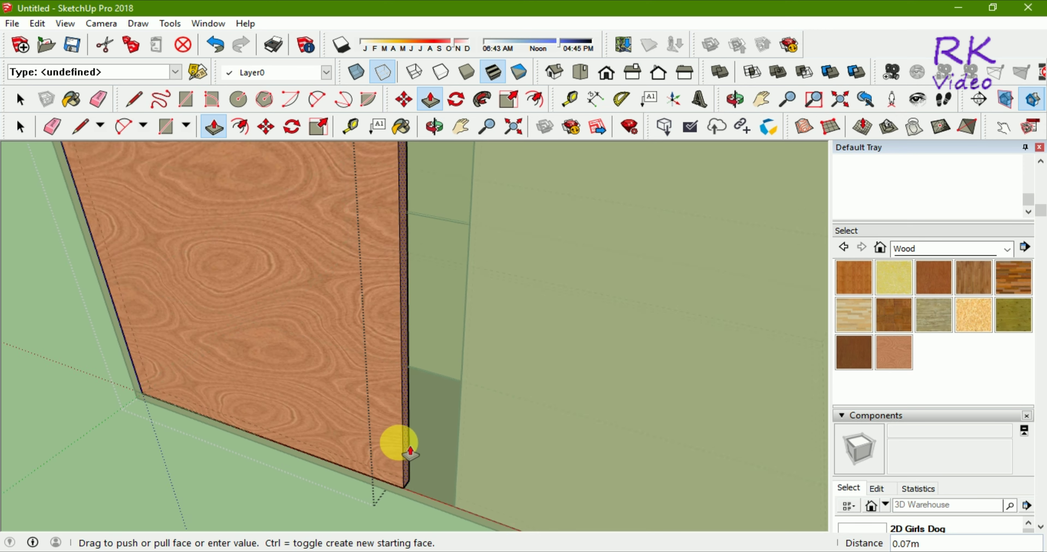
{"action": "scroll", "coordinate": [409, 451], "scroll_direction": "down", "scroll_amount": 1}
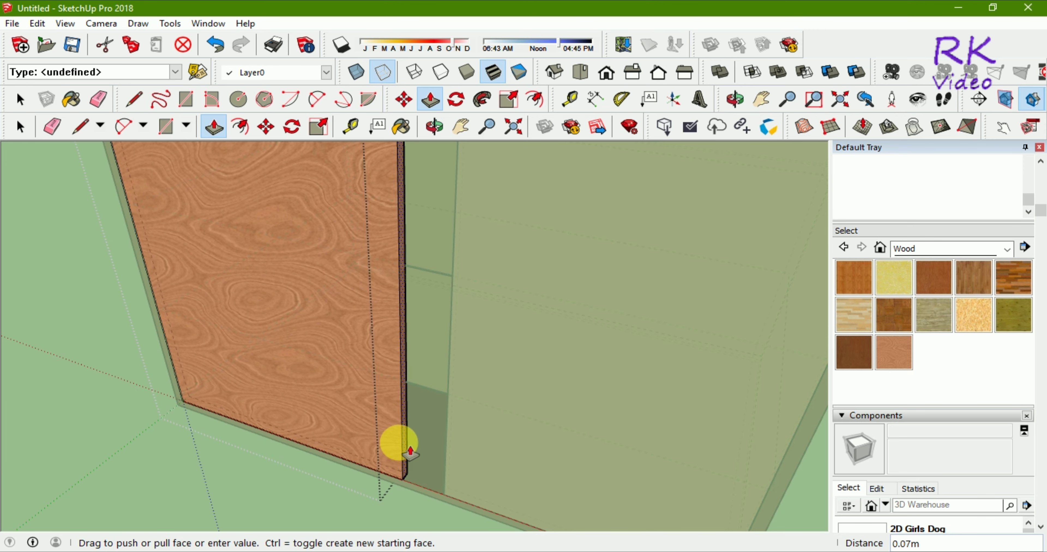
{"action": "left_click_drag", "start_coordinate": [410, 450], "coordinate": [418, 456]}
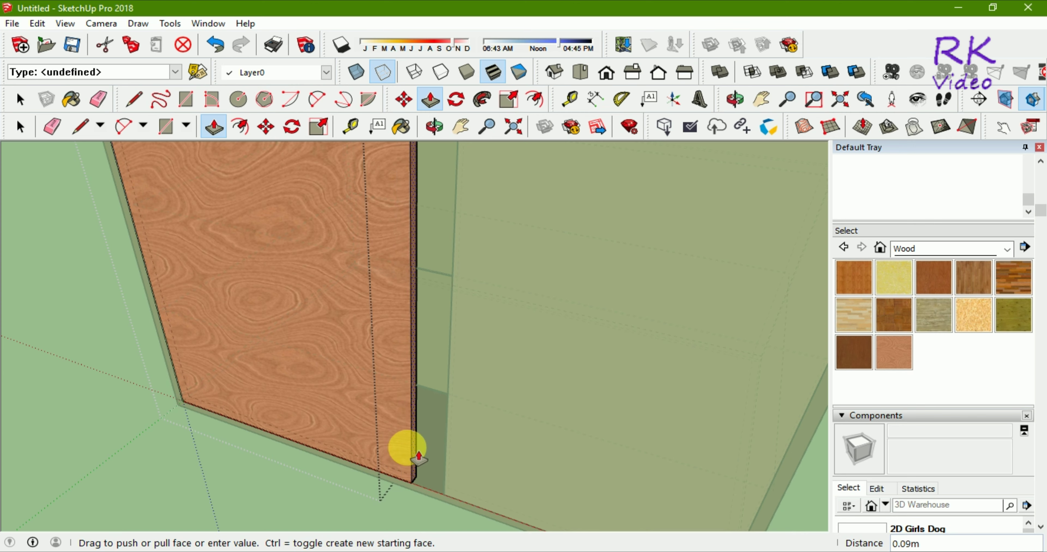
{"action": "left_click_drag", "start_coordinate": [418, 457], "coordinate": [421, 459]}
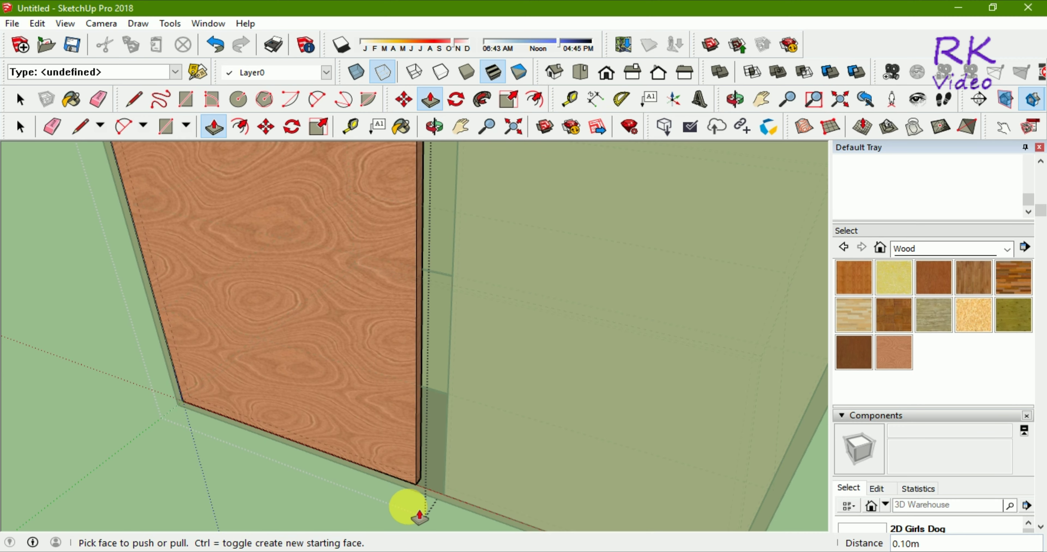
{"action": "mouse_move", "coordinate": [332, 495]}
{"action": "middle_mouse_down"}
{"action": "mouse_move", "coordinate": [554, 519]}
{"action": "mouse_move", "coordinate": [605, 495]}
{"action": "middle_mouse_up"}
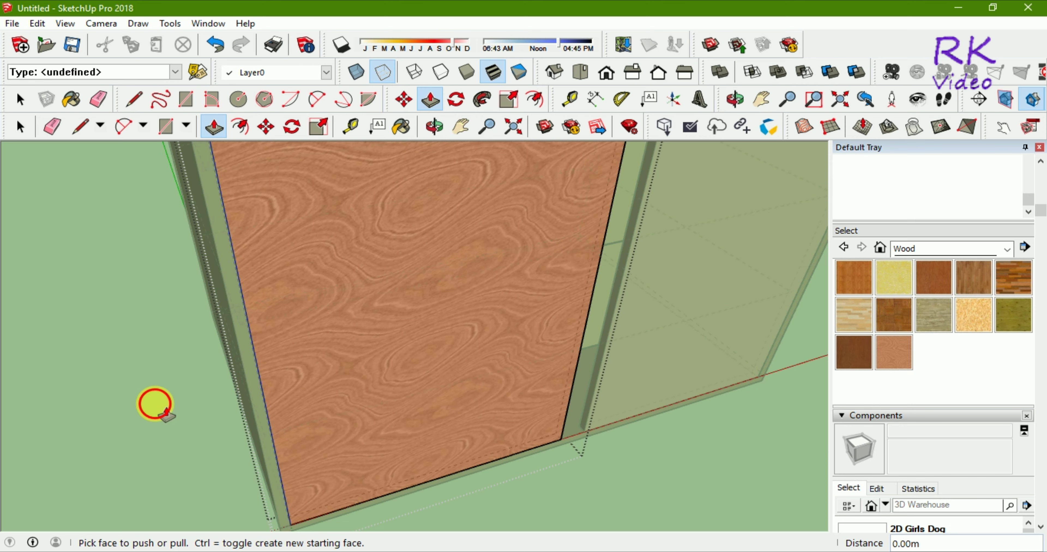
{"action": "left_click", "coordinate": [21, 125]}
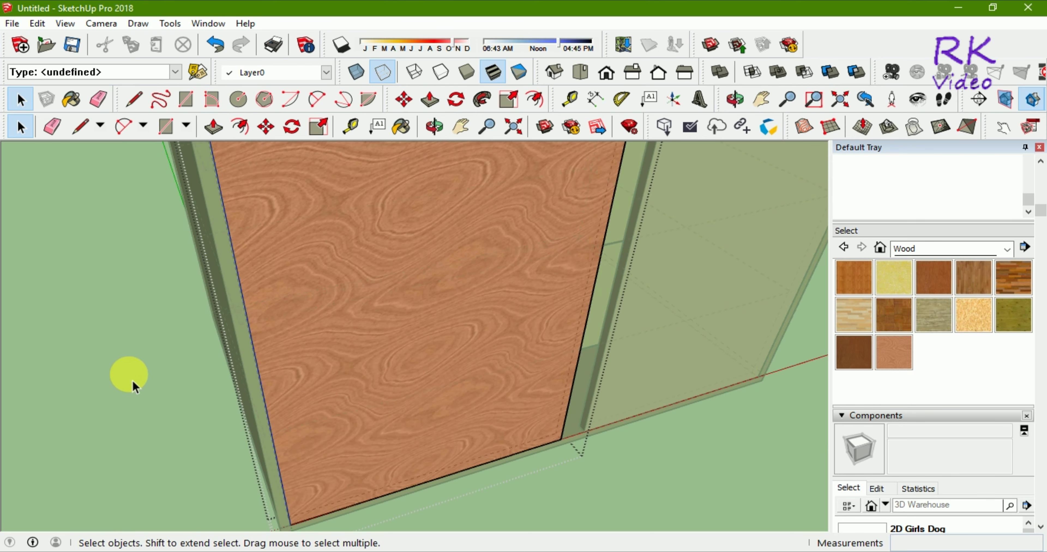
{"action": "left_click", "coordinate": [130, 378]}
{"action": "scroll", "coordinate": [631, 426], "scroll_direction": "up", "scroll_amount": 1}
{"action": "scroll", "coordinate": [600, 436], "scroll_direction": "up", "scroll_amount": 1}
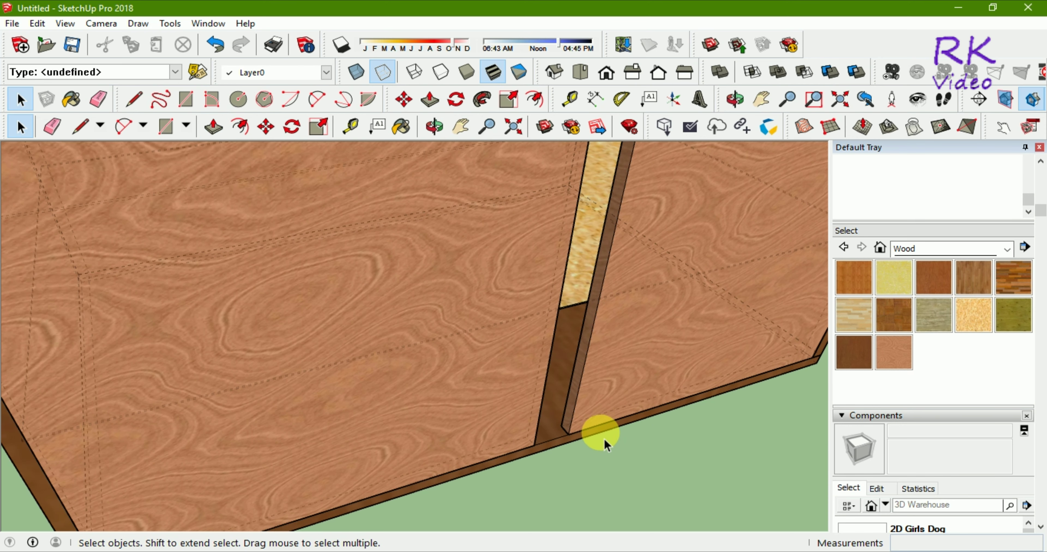
{"action": "double_click", "coordinate": [589, 407]}
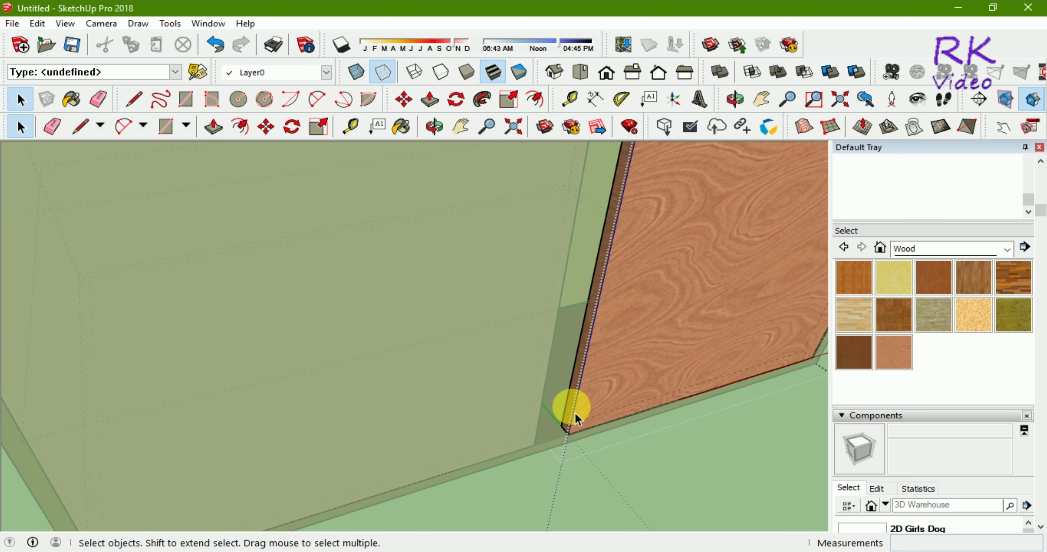
{"action": "left_click", "coordinate": [214, 127]}
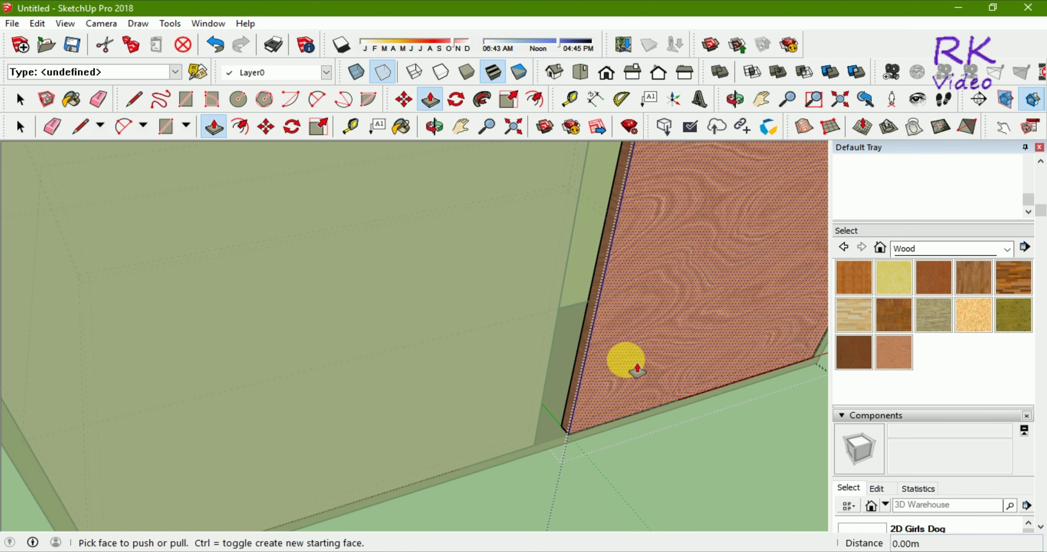
{"action": "left_click", "coordinate": [573, 430]}
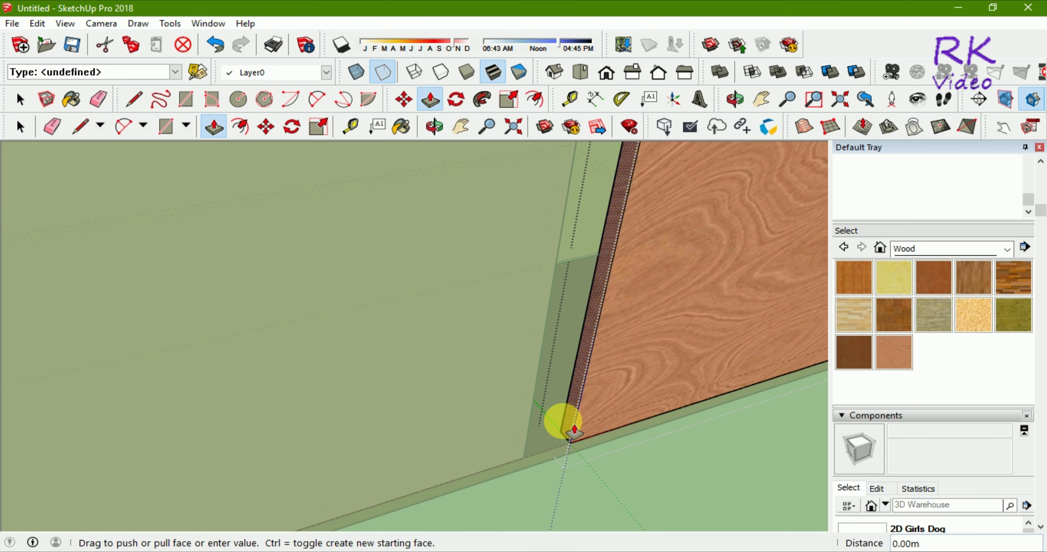
{"action": "left_click_drag", "start_coordinate": [573, 430], "coordinate": [551, 439]}
{"action": "type", "text": "0"}
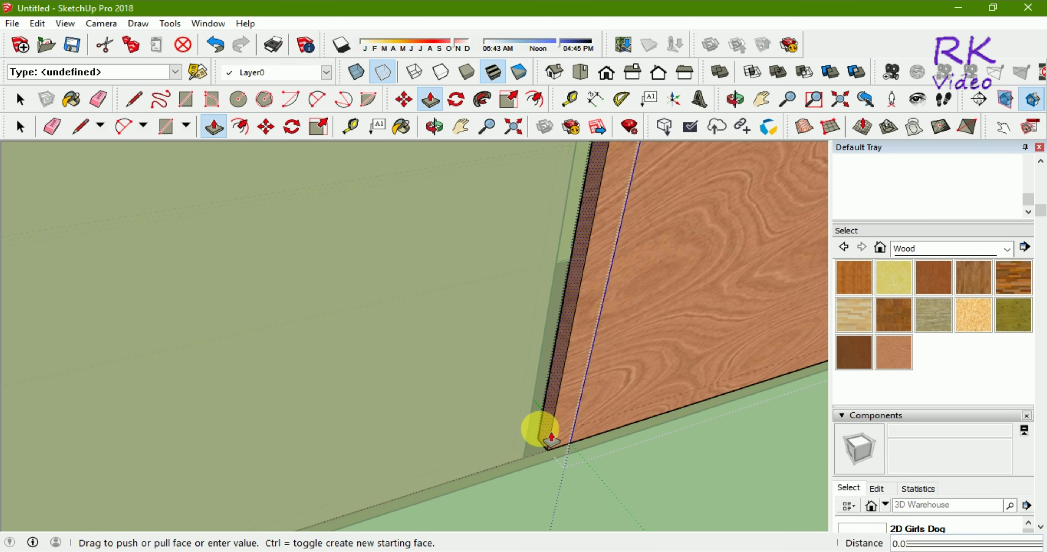
{"action": "type", "text": "."}
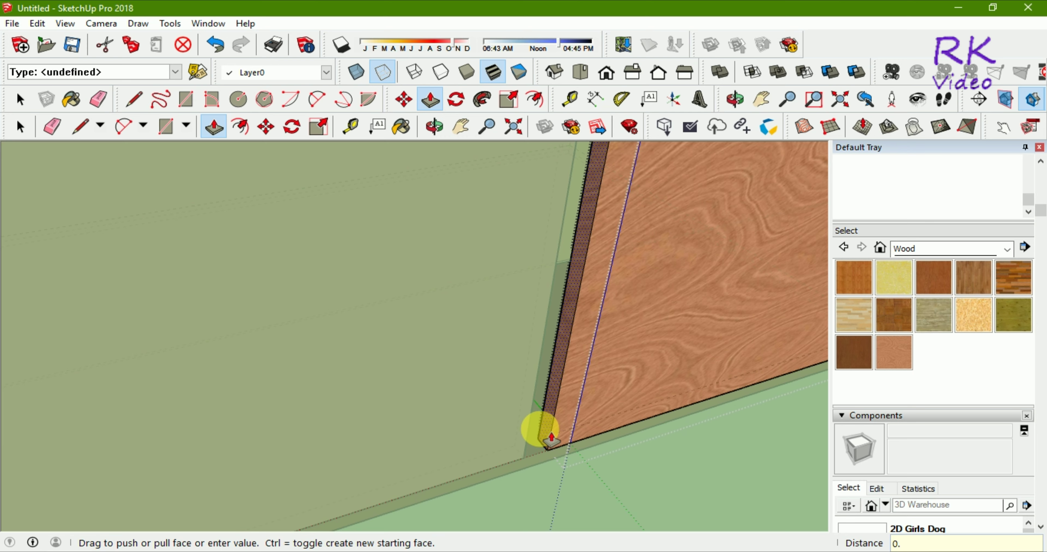
{"action": "key", "text": "Return"}
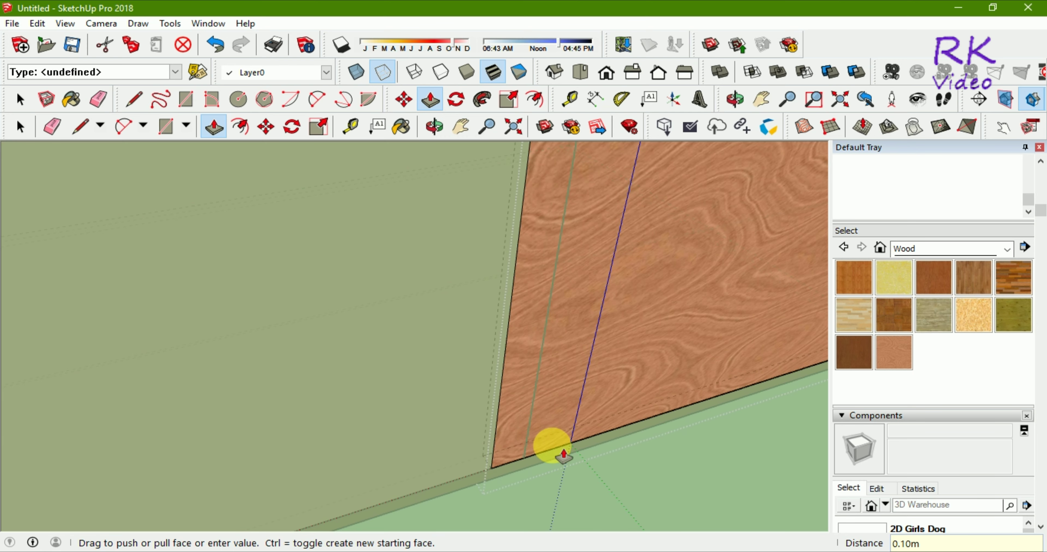
{"action": "scroll", "coordinate": [530, 480], "scroll_direction": "down", "scroll_amount": 2}
{"action": "scroll", "coordinate": [531, 480], "scroll_direction": "down", "scroll_amount": 2}
{"action": "scroll", "coordinate": [530, 483], "scroll_direction": "down", "scroll_amount": 2}
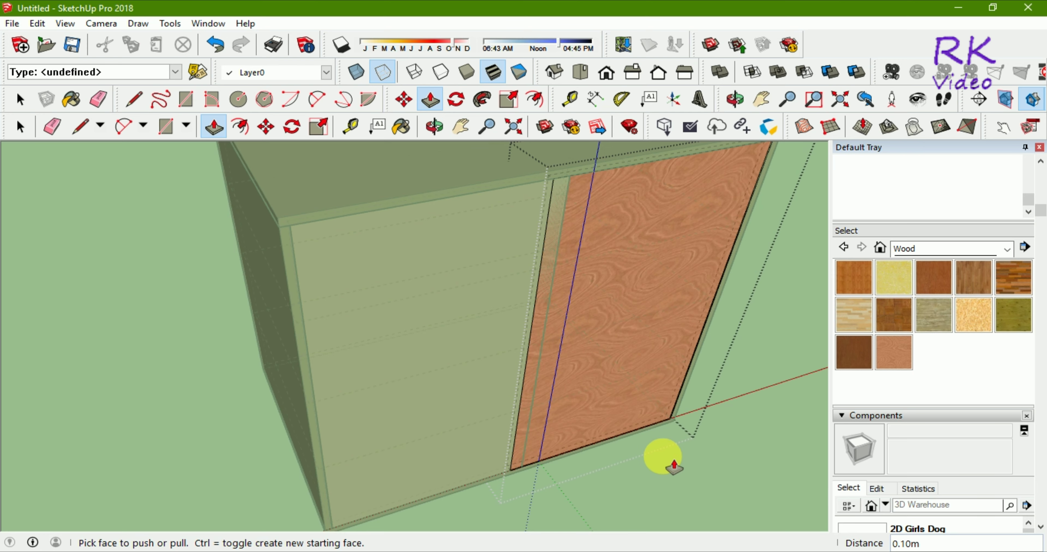
{"action": "key", "text": "ctrl+z"}
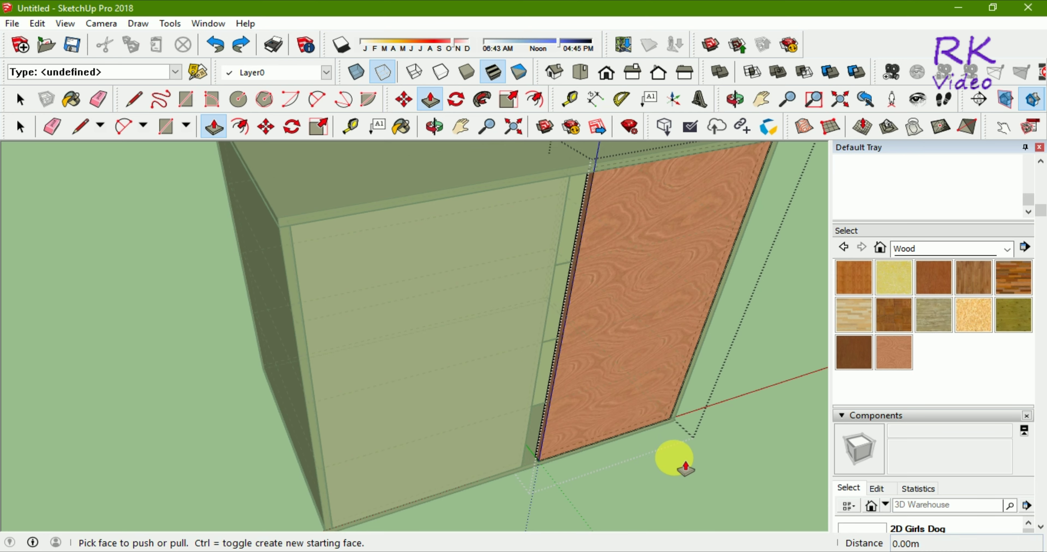
{"action": "mouse_move", "coordinate": [690, 467]}
{"action": "middle_mouse_down"}
{"action": "mouse_move", "coordinate": [573, 469]}
{"action": "mouse_move", "coordinate": [515, 419]}
{"action": "mouse_move", "coordinate": [622, 412]}
{"action": "middle_mouse_up"}
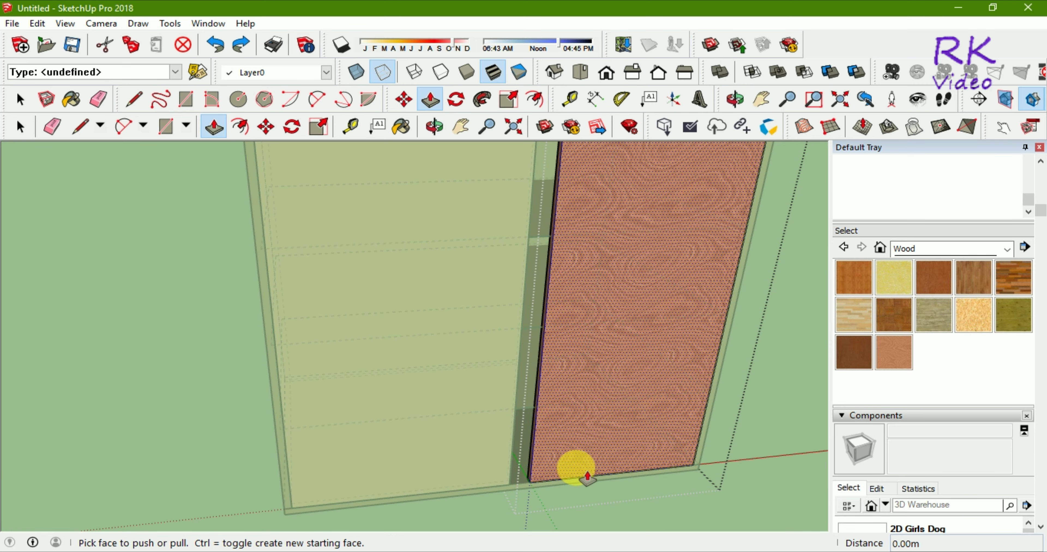
{"action": "scroll", "coordinate": [565, 477], "scroll_direction": "down", "scroll_amount": 5}
{"action": "mouse_move", "coordinate": [622, 487]}
{"action": "middle_mouse_down"}
{"action": "mouse_move", "coordinate": [537, 472]}
{"action": "mouse_move", "coordinate": [551, 467]}
{"action": "middle_mouse_up"}
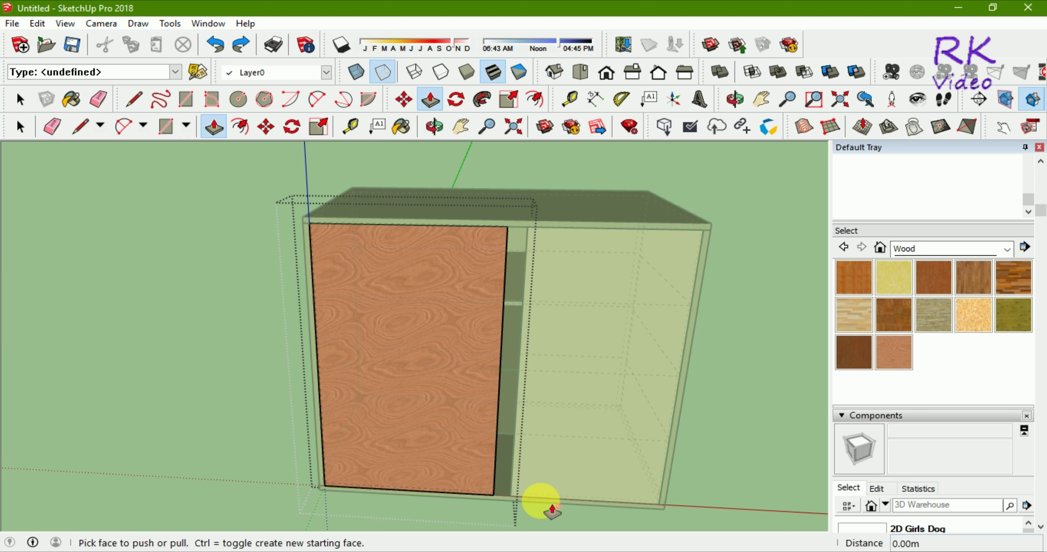
Push the left door's inner edge face out 0.08 m toward the cabinet's centre
{"action": "middle_click_drag", "start_coordinate": [599, 443], "coordinate": [459, 463]}
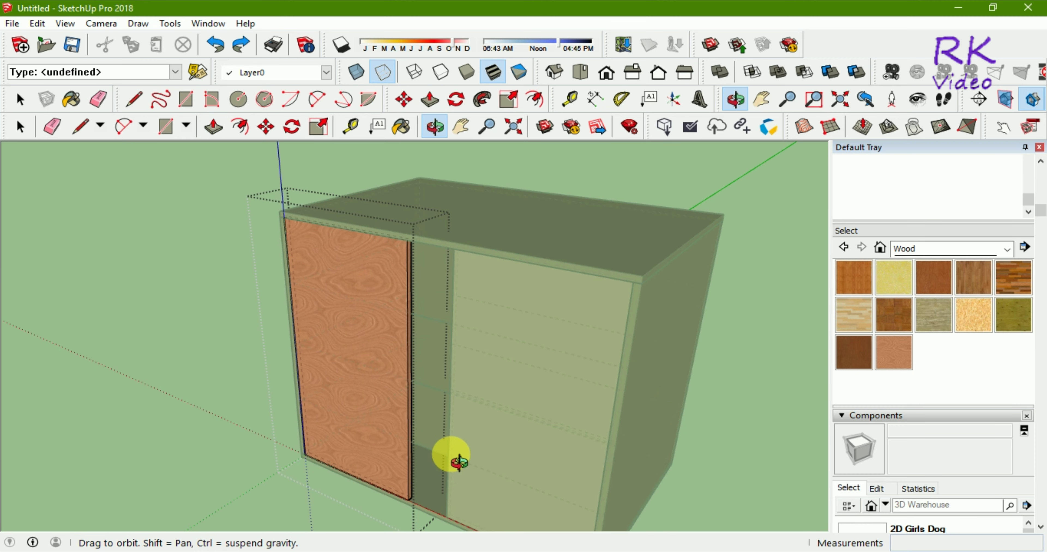
{"action": "scroll", "coordinate": [414, 404], "scroll_direction": "up", "scroll_amount": 3}
{"action": "scroll", "coordinate": [408, 404], "scroll_direction": "up", "scroll_amount": 2}
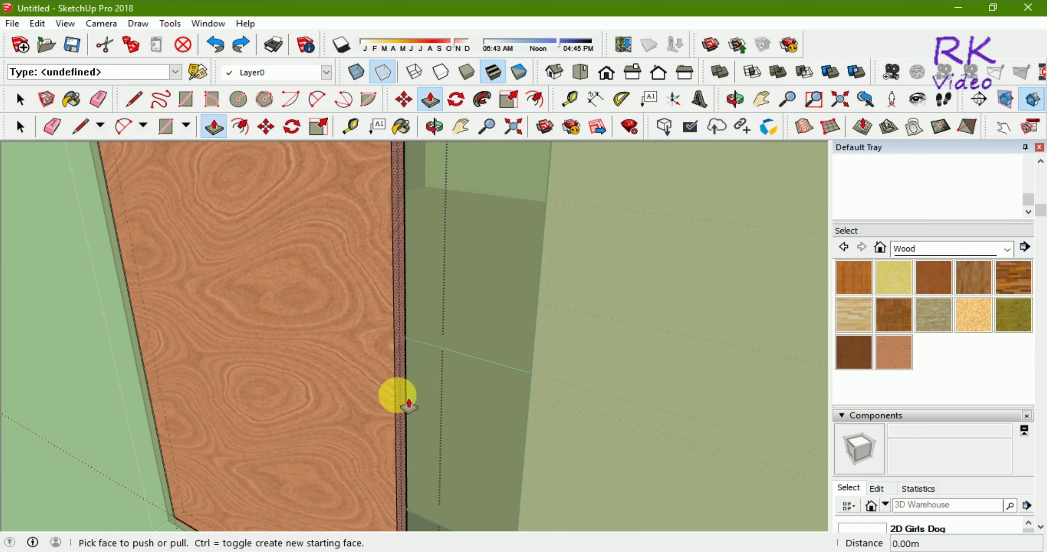
{"action": "left_click", "coordinate": [408, 404]}
{"action": "scroll", "coordinate": [413, 396], "scroll_direction": "down", "scroll_amount": 2}
{"action": "scroll", "coordinate": [422, 399], "scroll_direction": "down", "scroll_amount": 3}
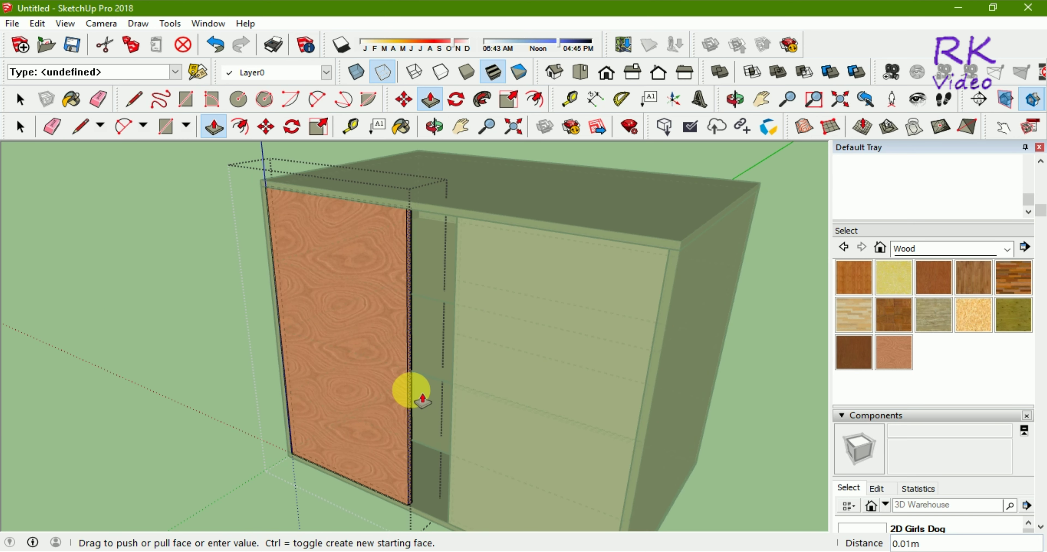
{"action": "scroll", "coordinate": [425, 408], "scroll_direction": "down", "scroll_amount": 2}
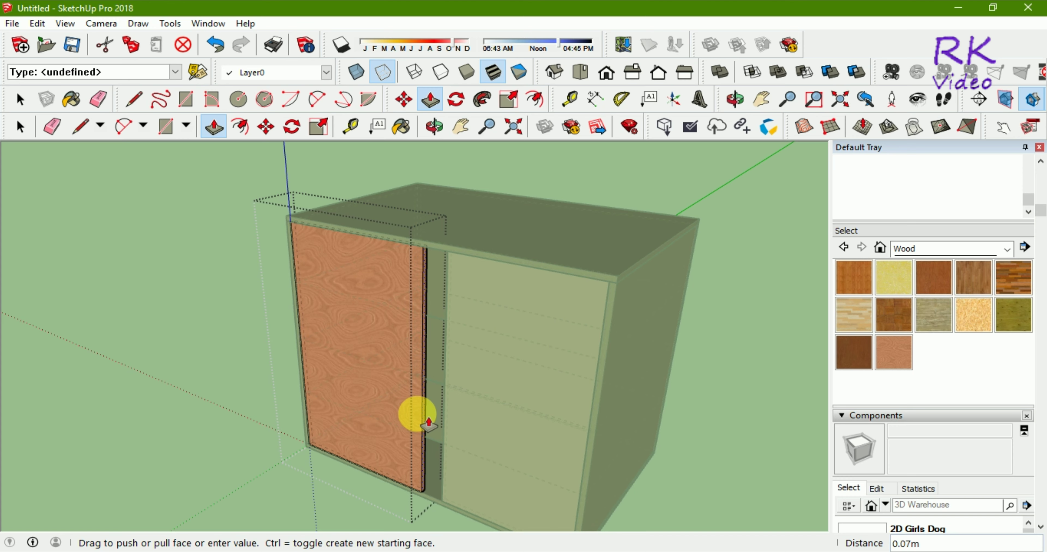
{"action": "type", "text": "0.0"}
{"action": "type", "text": "8"}
{"action": "key", "text": "Return"}
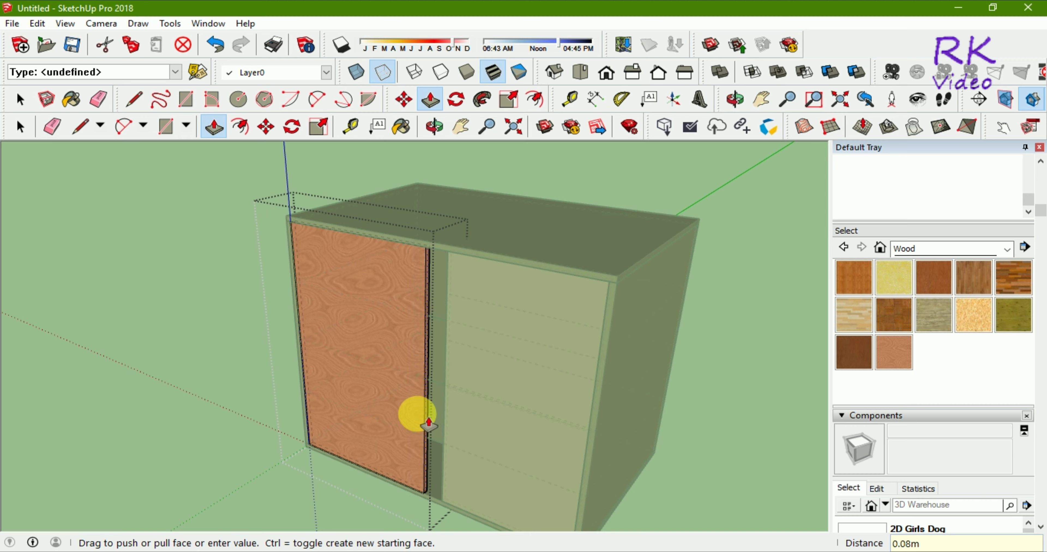
{"action": "scroll", "coordinate": [396, 292], "scroll_direction": "down", "scroll_amount": 2}
{"action": "mouse_move", "coordinate": [390, 303]}
{"action": "middle_mouse_down"}
{"action": "mouse_move", "coordinate": [280, 392]}
{"action": "mouse_move", "coordinate": [502, 409]}
{"action": "middle_mouse_up"}
{"action": "scroll", "coordinate": [446, 362], "scroll_direction": "up", "scroll_amount": 2}
{"action": "scroll", "coordinate": [450, 373], "scroll_direction": "up", "scroll_amount": 3}
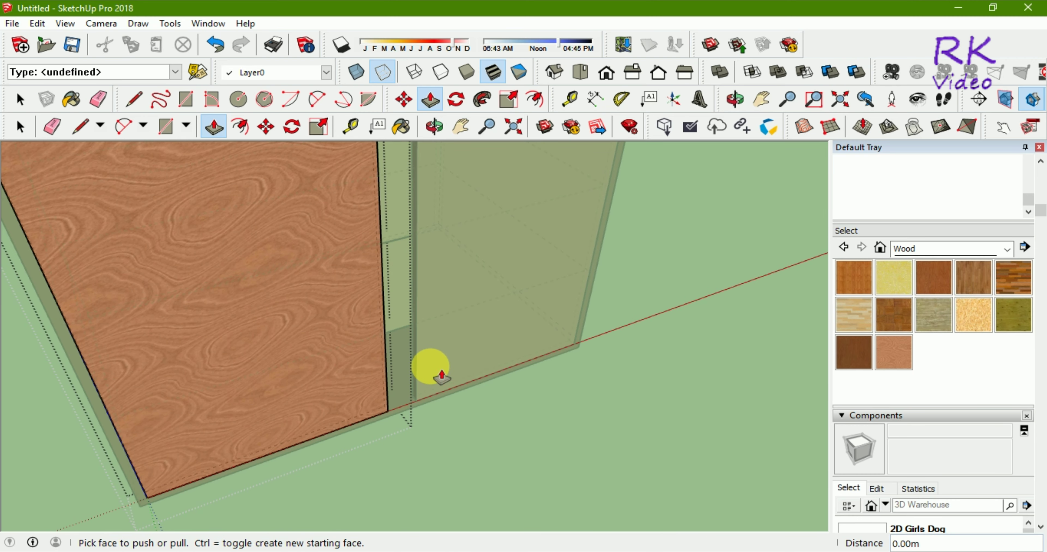
{"action": "left_click", "coordinate": [20, 127]}
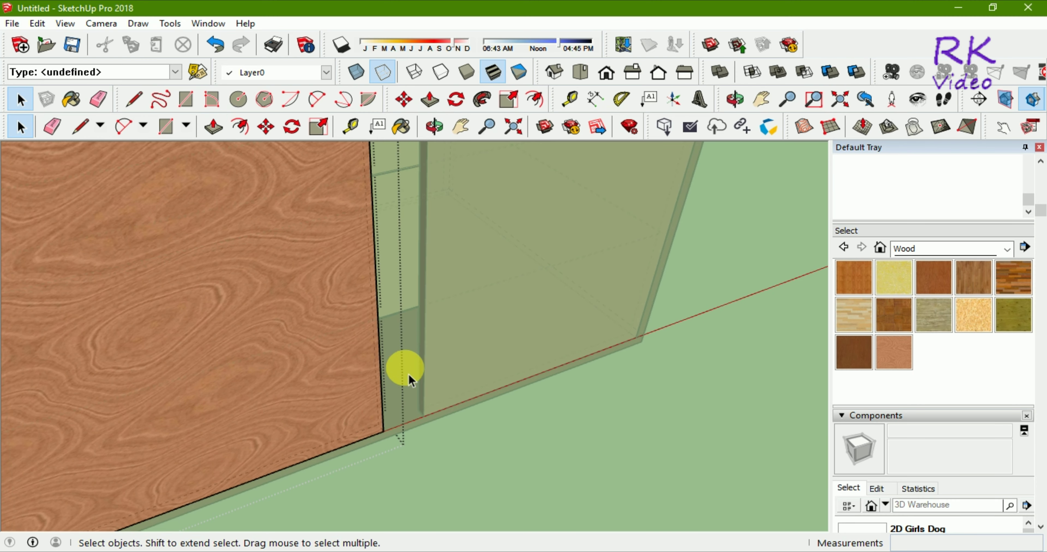
{"action": "scroll", "coordinate": [407, 369], "scroll_direction": "up", "scroll_amount": 2}
{"action": "scroll", "coordinate": [422, 411], "scroll_direction": "up", "scroll_amount": 3}
Extend the right door's inner edge 0.08 m toward the centre
{"action": "scroll", "coordinate": [403, 400], "scroll_direction": "down", "scroll_amount": 3}
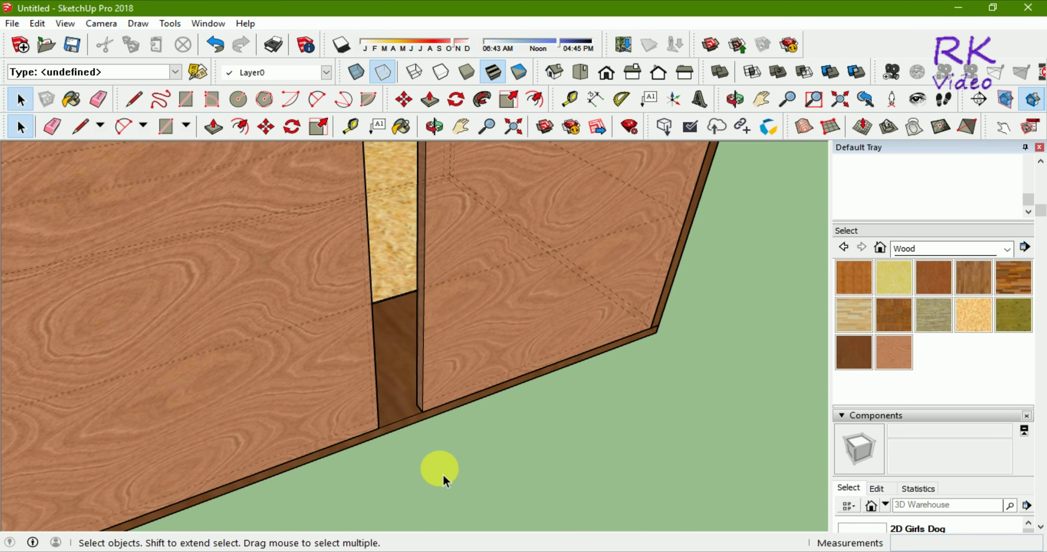
{"action": "middle_click_drag", "start_coordinate": [437, 473], "coordinate": [528, 451]}
{"action": "left_click", "coordinate": [498, 383]}
{"action": "double_click", "coordinate": [499, 385]}
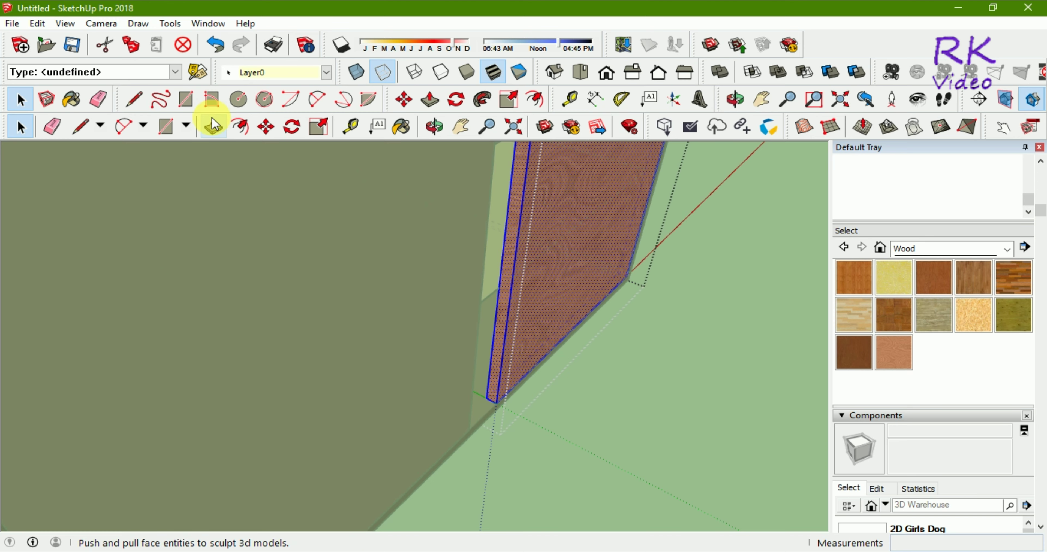
{"action": "left_click", "coordinate": [213, 127]}
{"action": "left_click_drag", "start_coordinate": [510, 376], "coordinate": [496, 378]}
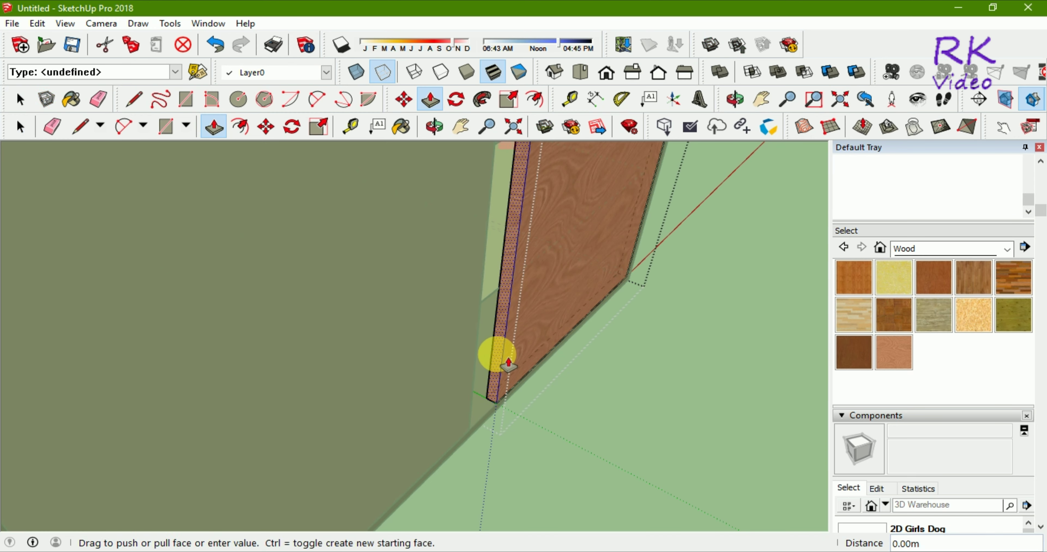
{"action": "type", "text": "0."}
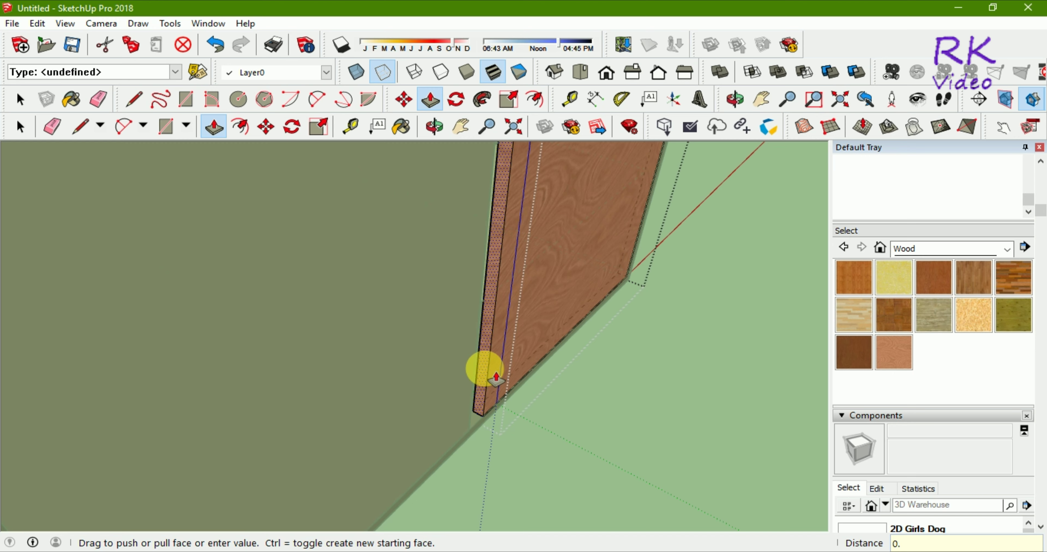
{"action": "type", "text": "8"}
{"action": "key", "text": "BackSpace"}
{"action": "type", "text": "08"}
{"action": "key", "text": "Return"}
Orbit around the cabinet to review the two doors meeting at the central seam
{"action": "mouse_move", "coordinate": [496, 380]}
{"action": "middle_mouse_down"}
{"action": "mouse_move", "coordinate": [468, 390]}
{"action": "mouse_move", "coordinate": [435, 341]}
{"action": "middle_mouse_up"}
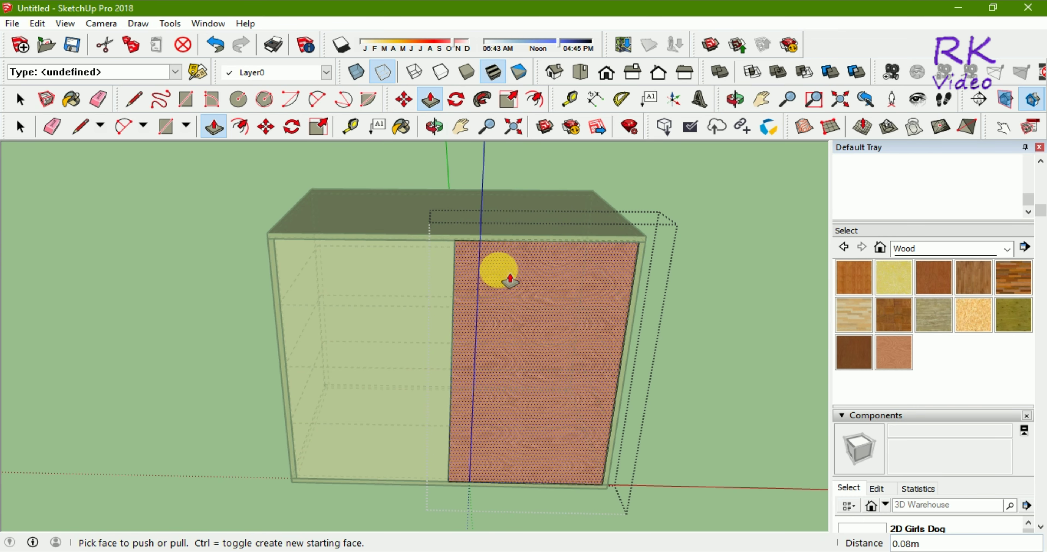
{"action": "scroll", "coordinate": [459, 252], "scroll_direction": "up", "scroll_amount": 3}
{"action": "scroll", "coordinate": [484, 284], "scroll_direction": "up", "scroll_amount": 3}
{"action": "scroll", "coordinate": [482, 285], "scroll_direction": "up", "scroll_amount": 2}
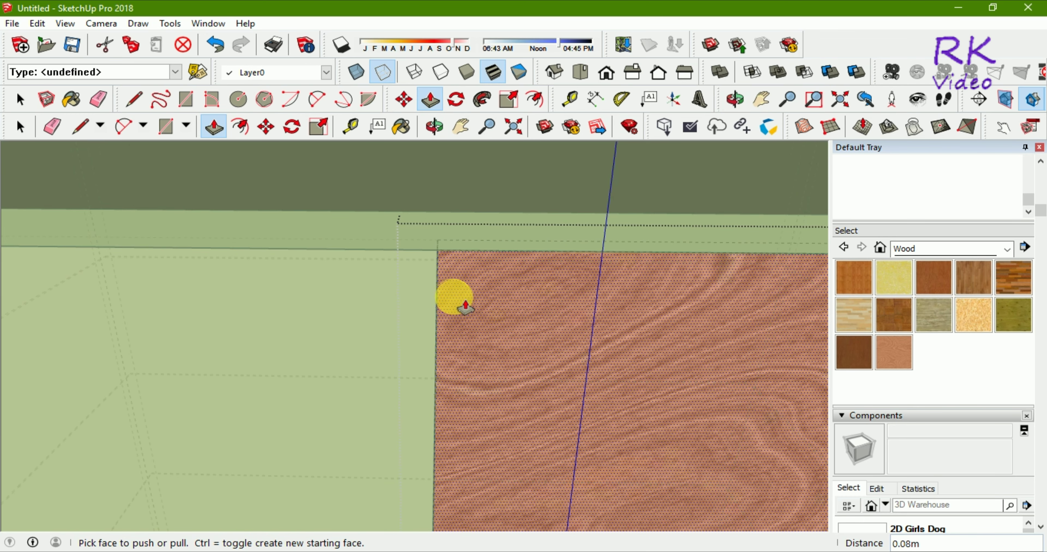
{"action": "scroll", "coordinate": [438, 258], "scroll_direction": "down", "scroll_amount": 3}
{"action": "scroll", "coordinate": [438, 258], "scroll_direction": "down", "scroll_amount": 3}
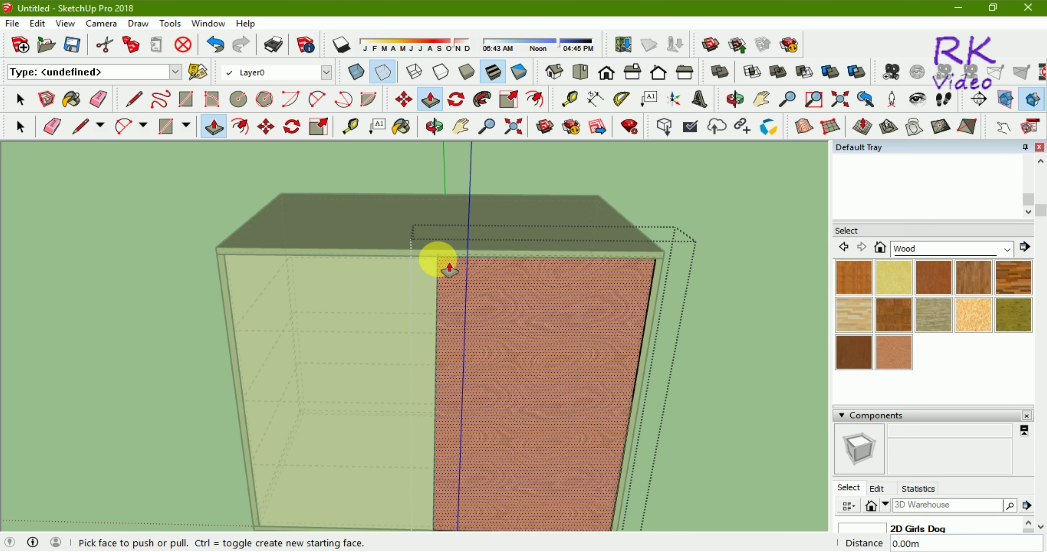
{"action": "scroll", "coordinate": [438, 259], "scroll_direction": "down", "scroll_amount": 3}
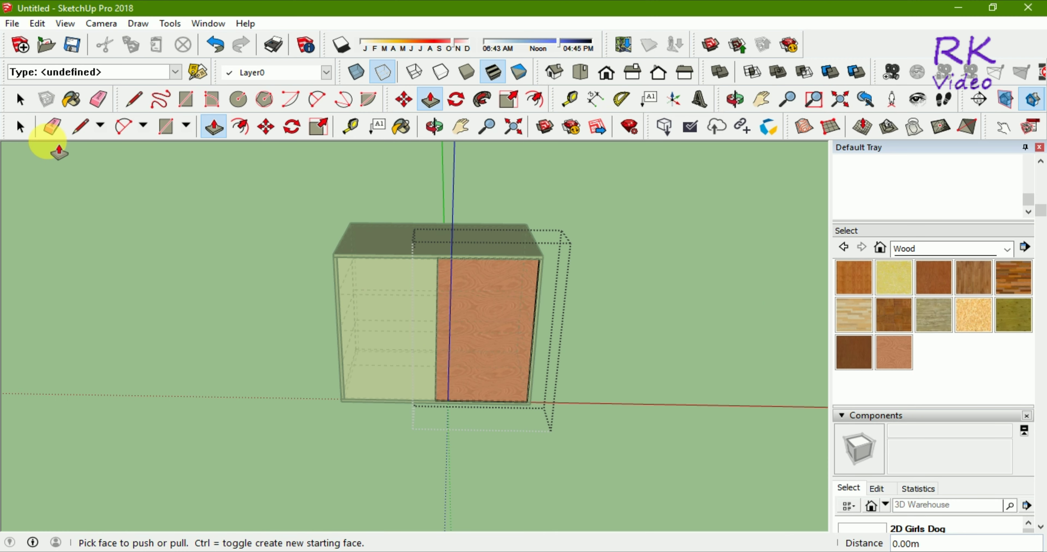
{"action": "left_click", "coordinate": [20, 127]}
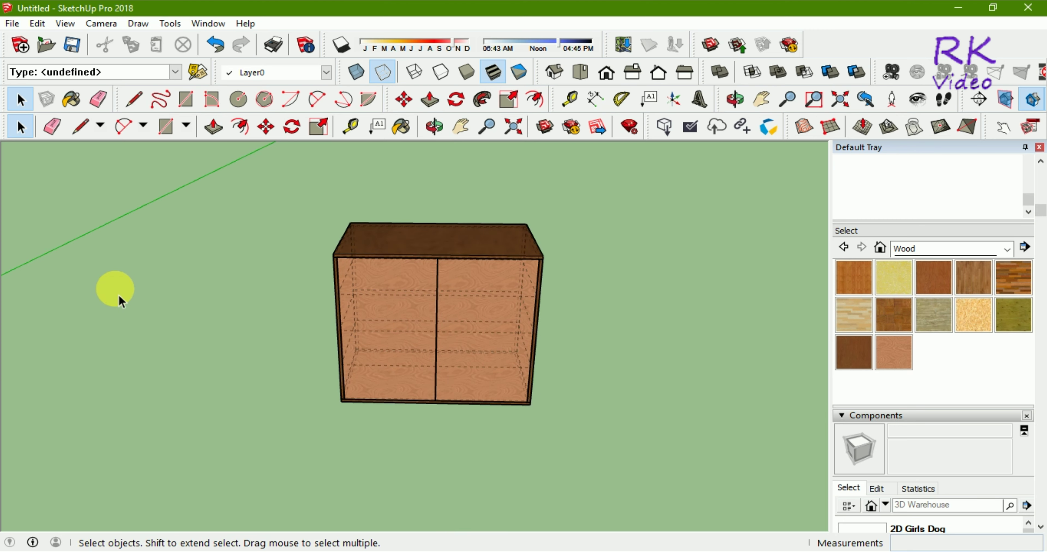
{"action": "key", "text": "o"}
{"action": "mouse_move", "coordinate": [451, 485]}
{"action": "left_mouse_down"}
{"action": "mouse_move", "coordinate": [408, 476]}
{"action": "mouse_move", "coordinate": [519, 495]}
{"action": "left_mouse_up"}
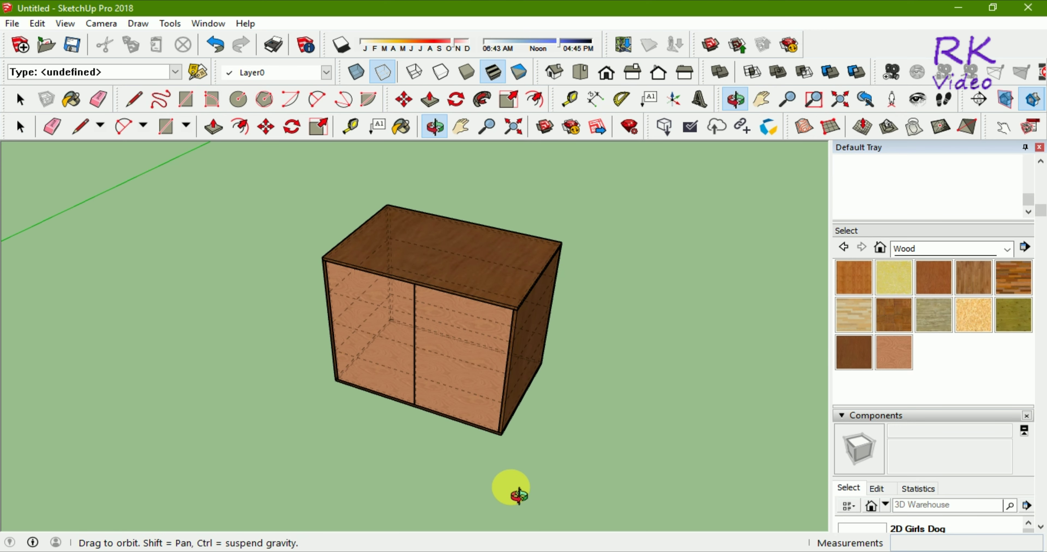
{"action": "key", "text": "space"}
{"action": "scroll", "coordinate": [460, 311], "scroll_direction": "up", "scroll_amount": 1}
{"action": "scroll", "coordinate": [468, 338], "scroll_direction": "up", "scroll_amount": 2}
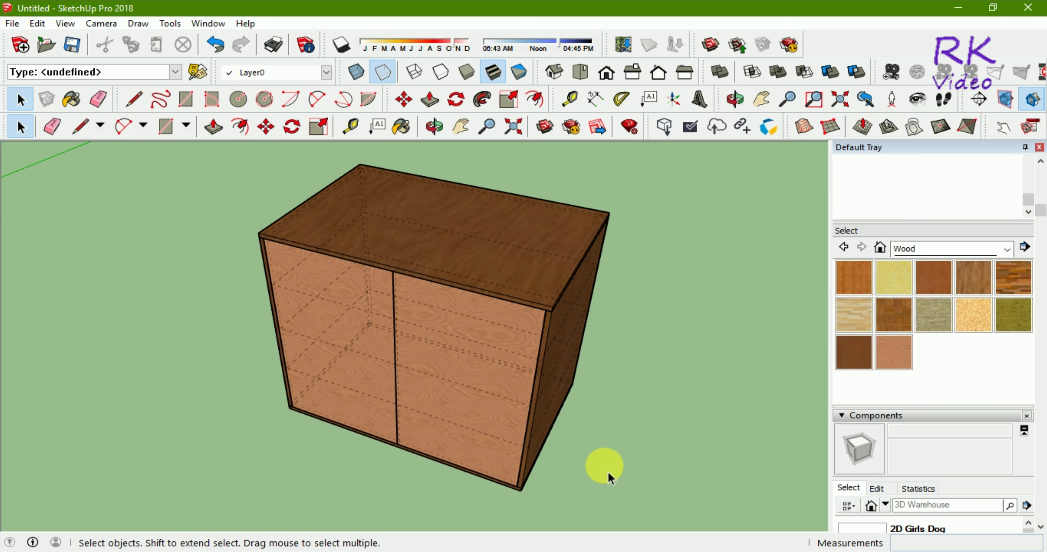
{"action": "middle_click_drag", "start_coordinate": [614, 488], "coordinate": [671, 467]}
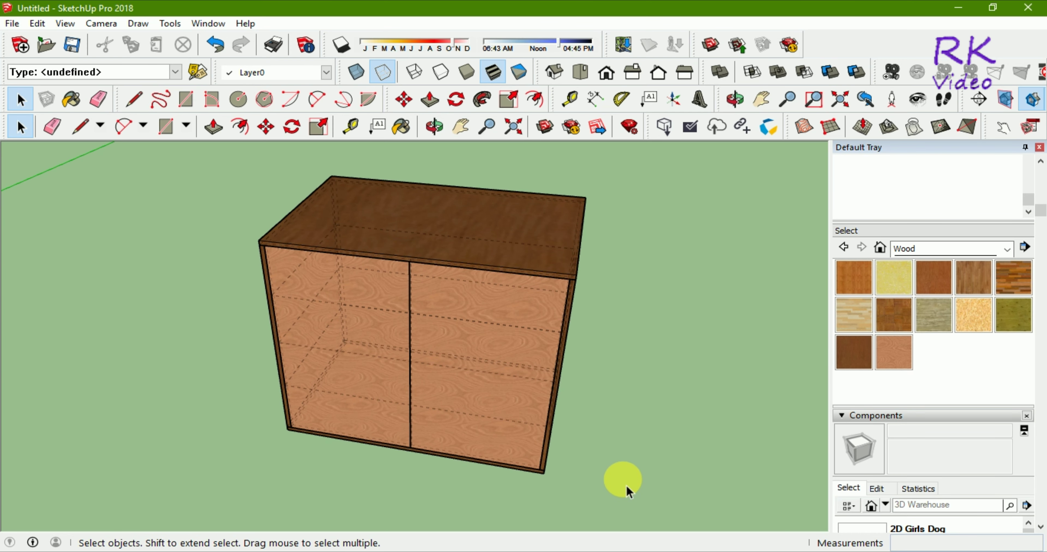
Undo the last right-door change and exit the door component
{"action": "key", "text": "ctrl+z"}
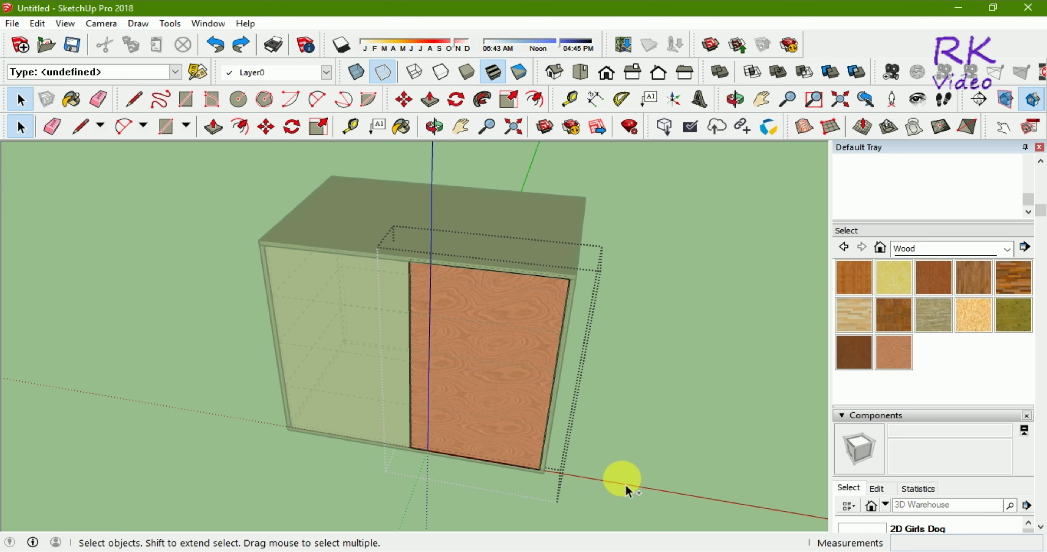
{"action": "scroll", "coordinate": [415, 450], "scroll_direction": "up", "scroll_amount": 2}
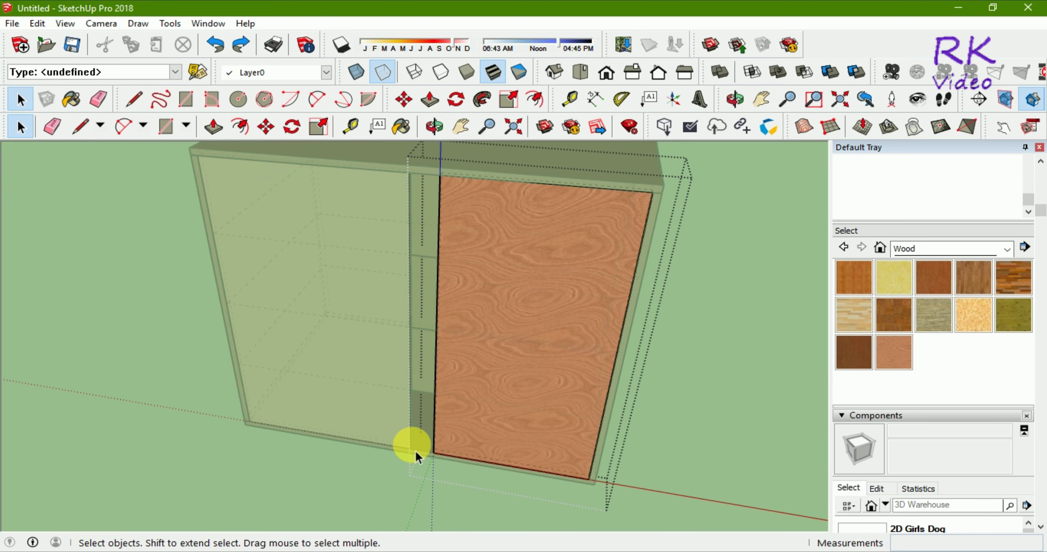
{"action": "scroll", "coordinate": [415, 450], "scroll_direction": "up", "scroll_amount": 2}
{"action": "scroll", "coordinate": [417, 453], "scroll_direction": "up", "scroll_amount": 3}
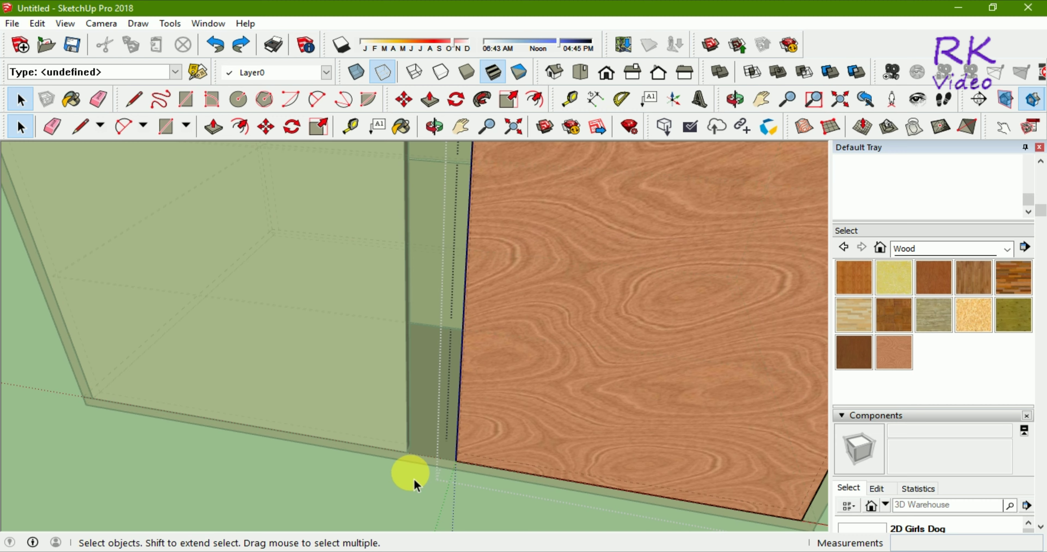
{"action": "left_click", "coordinate": [344, 489]}
{"action": "scroll", "coordinate": [343, 490], "scroll_direction": "down", "scroll_amount": 3}
{"action": "scroll", "coordinate": [393, 479], "scroll_direction": "down", "scroll_amount": 3}
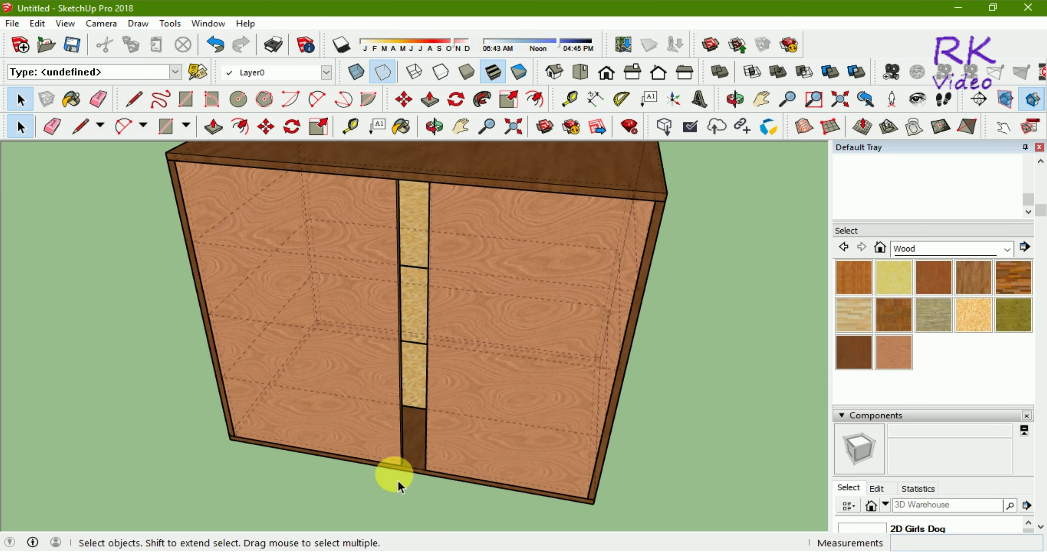
{"action": "scroll", "coordinate": [393, 478], "scroll_direction": "down", "scroll_amount": 2}
Orbit to view the whole cabinet's top and right side
{"action": "middle_click_drag", "start_coordinate": [637, 467], "coordinate": [542, 473]}
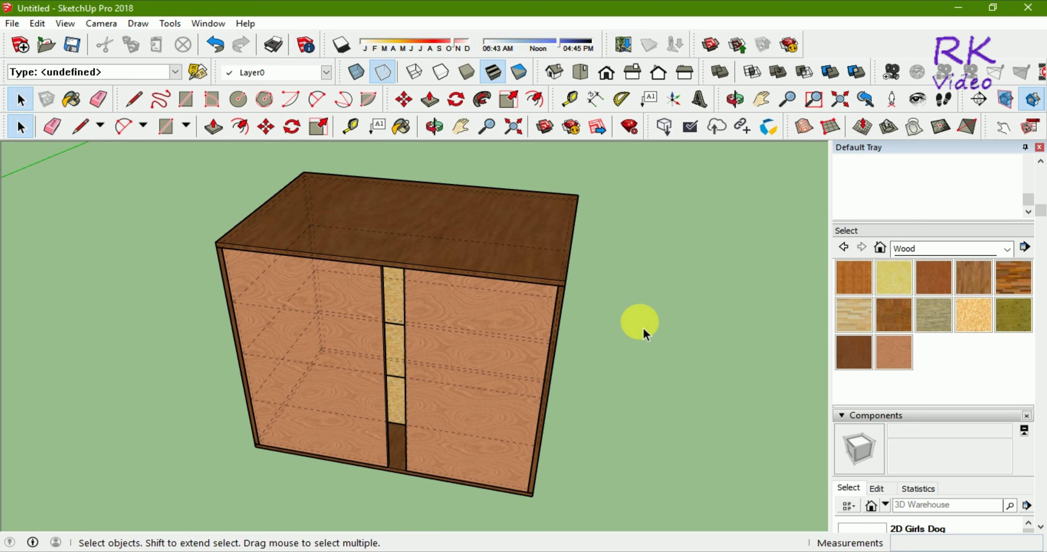
{"action": "mouse_move", "coordinate": [637, 322]}
{"action": "middle_mouse_down"}
{"action": "mouse_move", "coordinate": [678, 466]}
{"action": "mouse_move", "coordinate": [550, 425]}
{"action": "mouse_move", "coordinate": [682, 355]}
{"action": "mouse_move", "coordinate": [701, 392]}
{"action": "middle_mouse_up"}
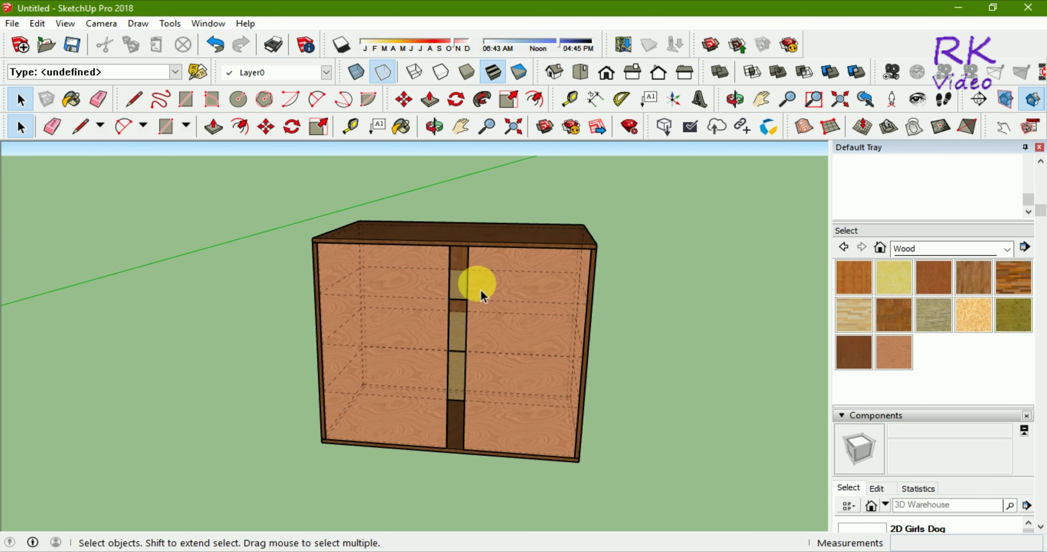
{"action": "scroll", "coordinate": [479, 285], "scroll_direction": "up", "scroll_amount": 2}
{"action": "mouse_move", "coordinate": [711, 370]}
{"action": "middle_mouse_down"}
{"action": "mouse_move", "coordinate": [615, 402]}
{"action": "mouse_move", "coordinate": [591, 393]}
{"action": "mouse_move", "coordinate": [612, 402]}
{"action": "mouse_move", "coordinate": [626, 447]}
{"action": "mouse_move", "coordinate": [638, 449]}
{"action": "middle_mouse_up"}
{"action": "scroll", "coordinate": [510, 300], "scroll_direction": "down", "scroll_amount": 2}
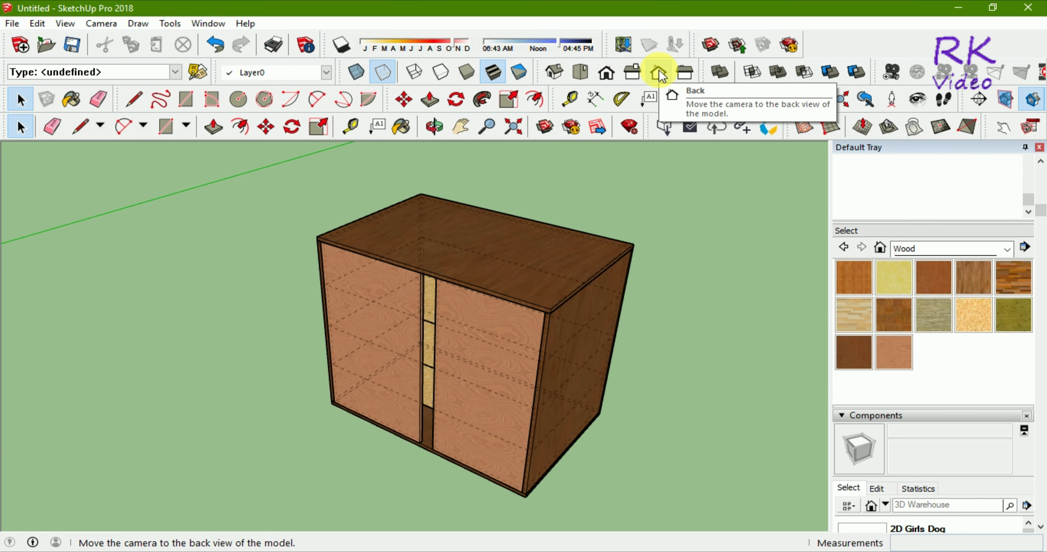
In Top view, draw a 0.05 × 0.01 m rectangle on the ground in front of the cabinet
{"action": "key", "text": "Escape"}
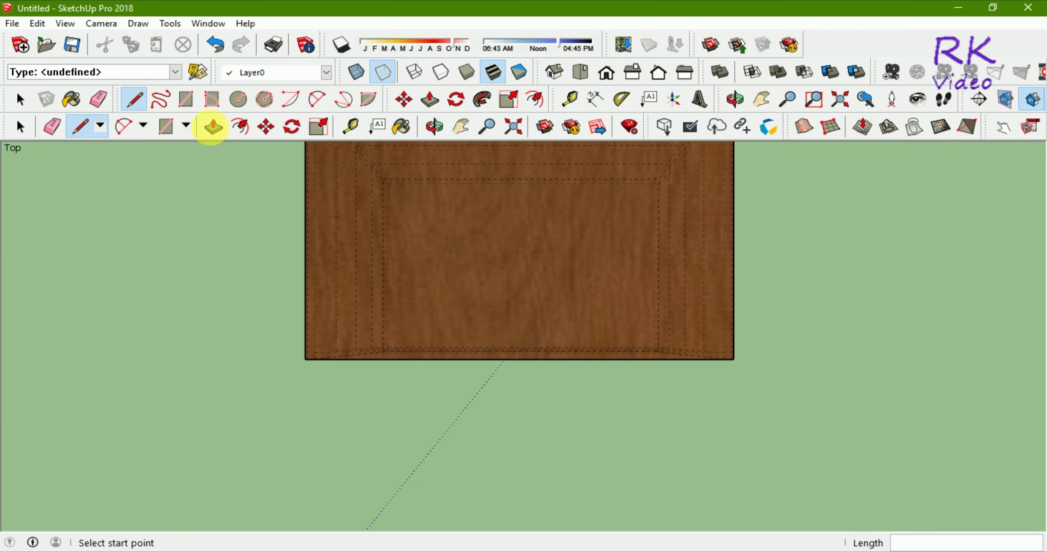
{"action": "left_click", "coordinate": [186, 99]}
{"action": "left_click", "coordinate": [501, 408]}
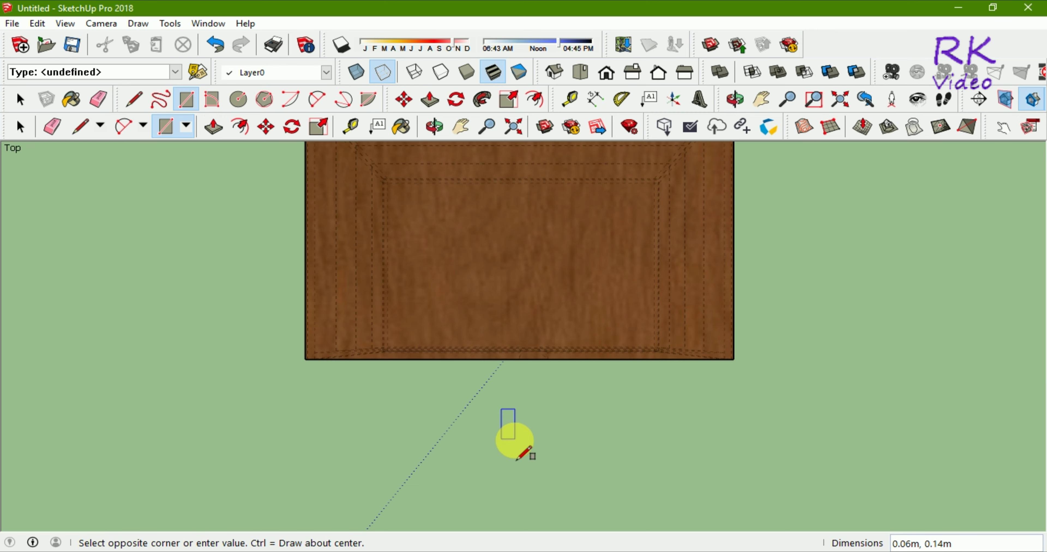
{"action": "scroll", "coordinate": [515, 462], "scroll_direction": "up", "scroll_amount": 2}
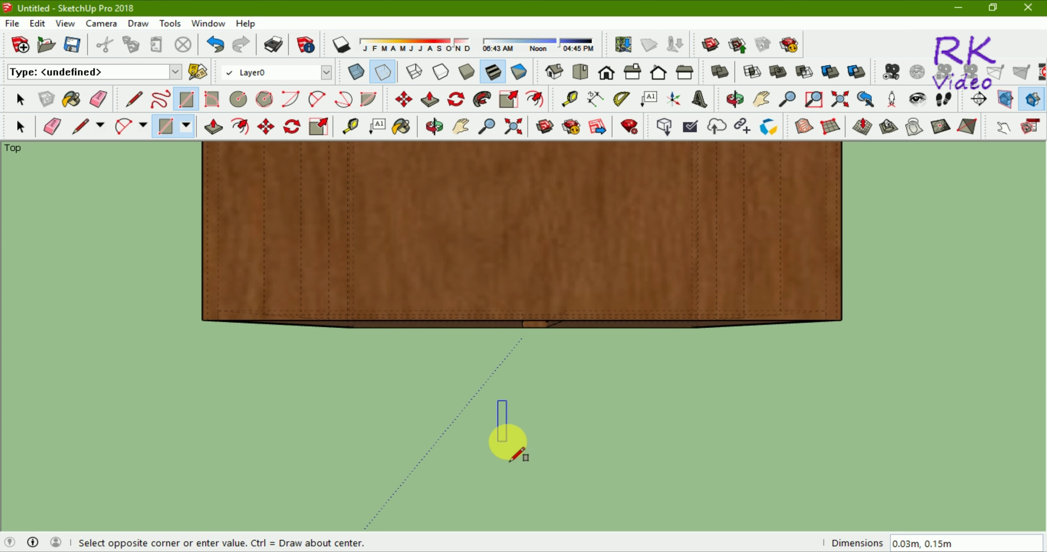
{"action": "type", "text": "0.0"}
{"action": "type", "text": "5,"}
{"action": "type", "text": "0."}
{"action": "type", "text": "0"}
{"action": "key", "text": "Return"}
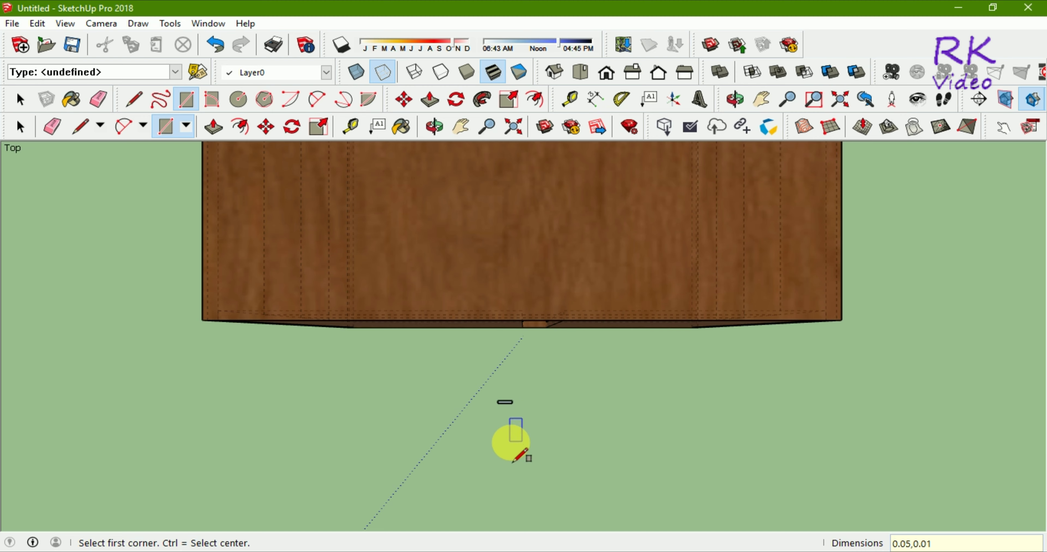
{"action": "scroll", "coordinate": [514, 443], "scroll_direction": "up", "scroll_amount": 2}
{"action": "scroll", "coordinate": [529, 416], "scroll_direction": "up", "scroll_amount": 3}
{"action": "scroll", "coordinate": [508, 407], "scroll_direction": "up", "scroll_amount": 2}
{"action": "scroll", "coordinate": [519, 408], "scroll_direction": "up", "scroll_amount": 2}
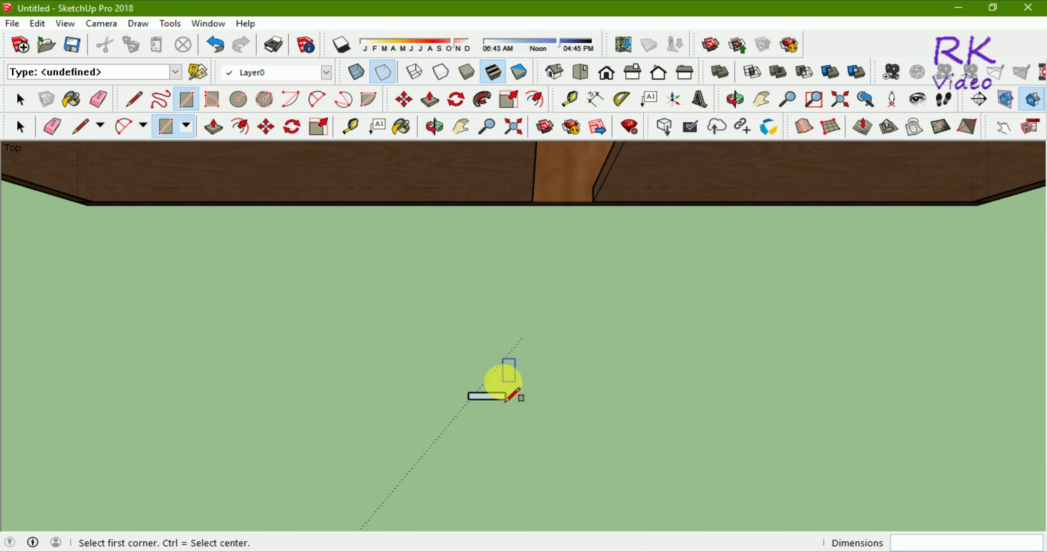
{"action": "scroll", "coordinate": [514, 404], "scroll_direction": "up", "scroll_amount": 2}
{"action": "scroll", "coordinate": [510, 402], "scroll_direction": "up", "scroll_amount": 1}
{"action": "scroll", "coordinate": [505, 401], "scroll_direction": "up", "scroll_amount": 1}
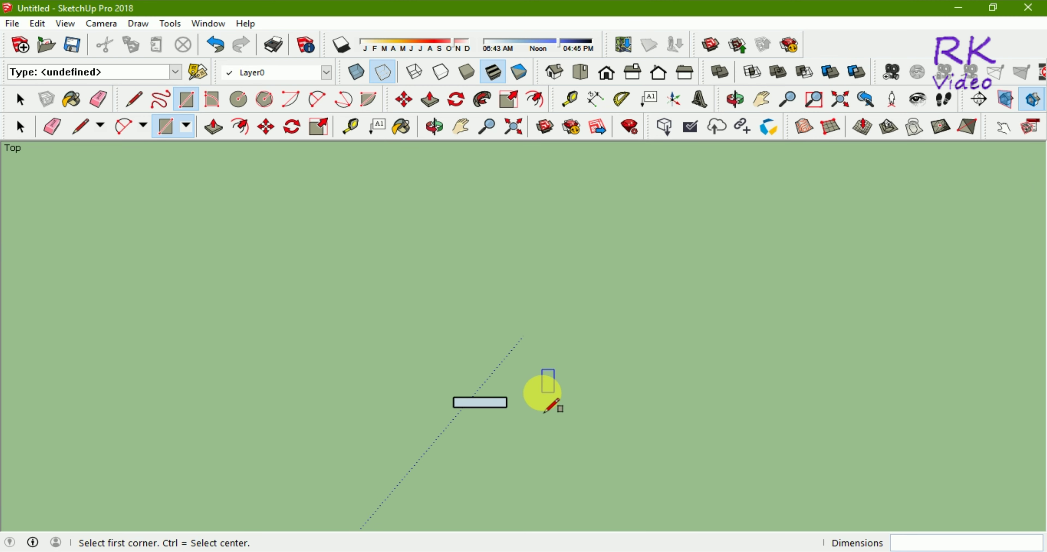
{"action": "left_click", "coordinate": [19, 128]}
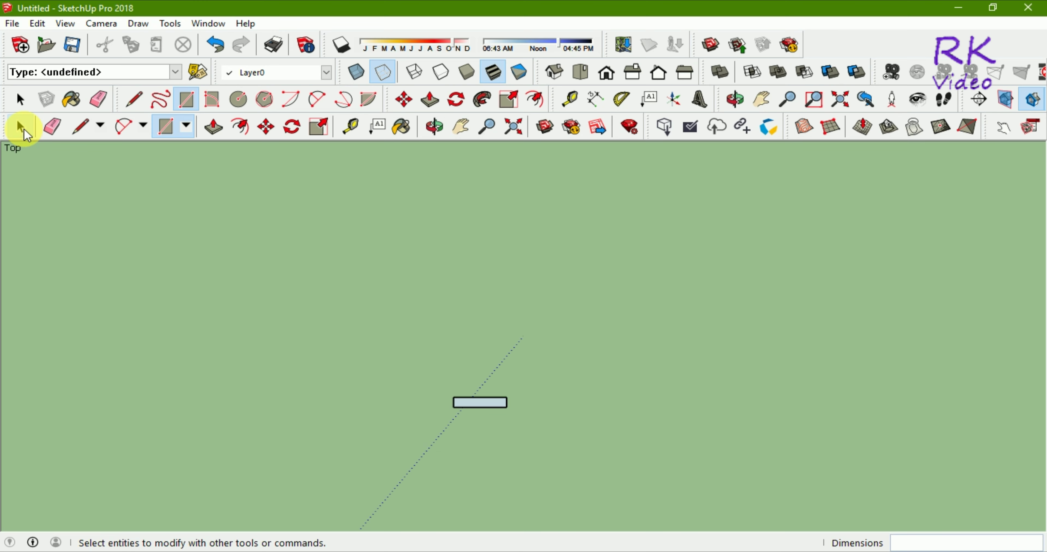
{"action": "left_click", "coordinate": [21, 128]}
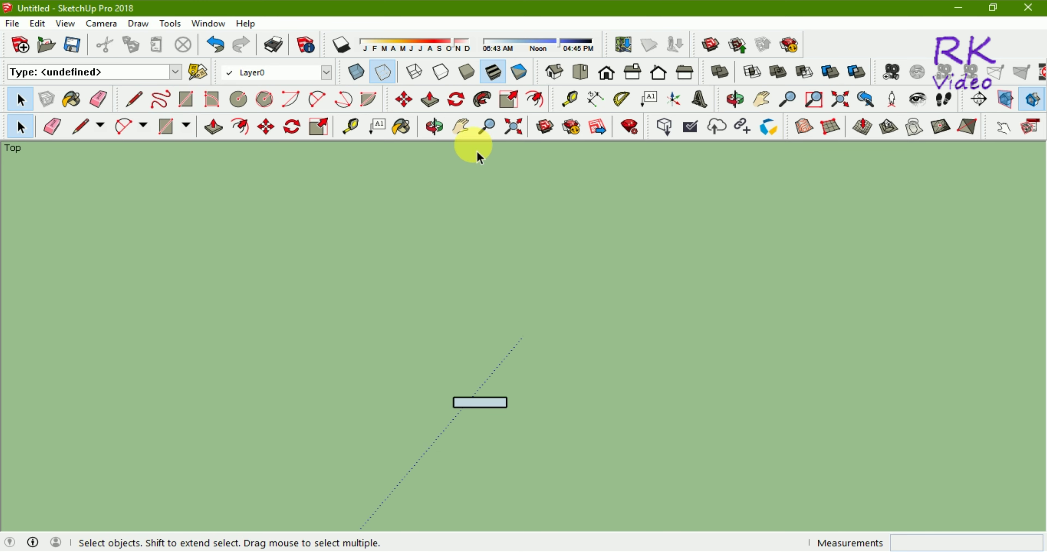
In Iso view, extrude the small rectangle 0.08 m upward into a block
{"action": "left_click", "coordinate": [555, 73]}
{"action": "scroll", "coordinate": [486, 443], "scroll_direction": "down", "scroll_amount": 2}
{"action": "scroll", "coordinate": [488, 458], "scroll_direction": "up", "scroll_amount": 2}
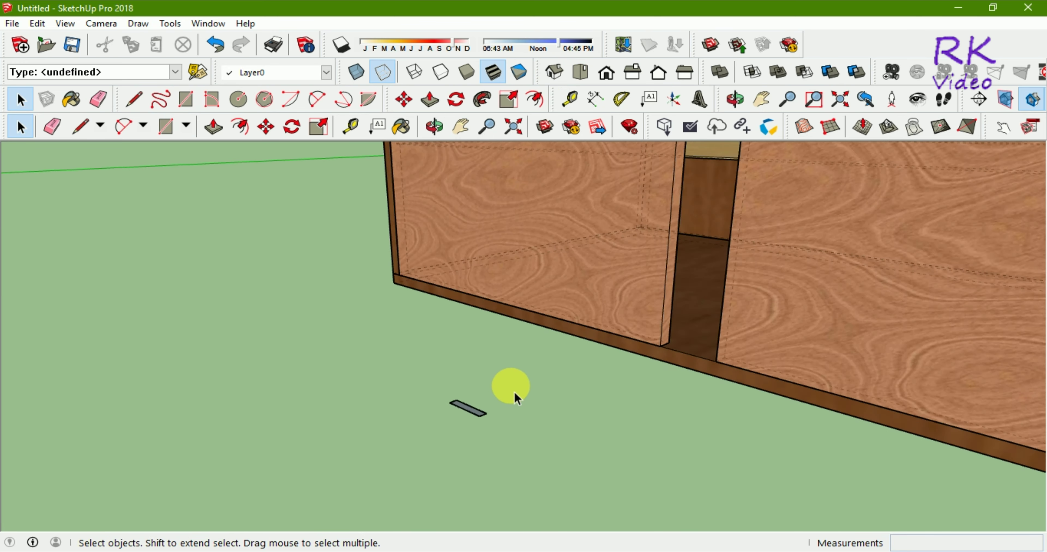
{"action": "scroll", "coordinate": [509, 390], "scroll_direction": "up", "scroll_amount": 3}
{"action": "scroll", "coordinate": [486, 411], "scroll_direction": "down", "scroll_amount": 3}
{"action": "scroll", "coordinate": [385, 385], "scroll_direction": "up", "scroll_amount": 2}
{"action": "scroll", "coordinate": [291, 392], "scroll_direction": "up", "scroll_amount": 3}
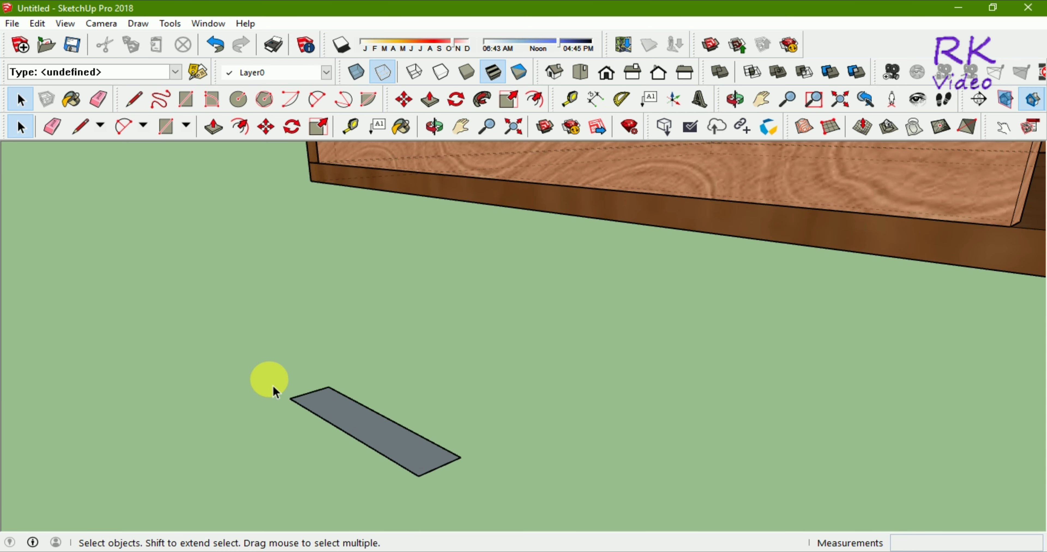
{"action": "left_click", "coordinate": [211, 131]}
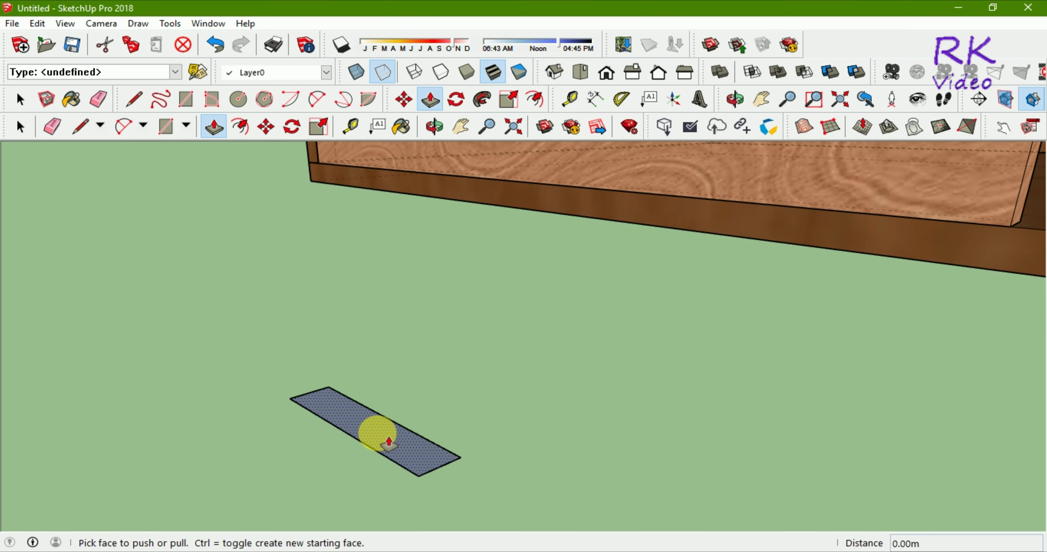
{"action": "left_click_drag", "start_coordinate": [374, 432], "coordinate": [401, 300]}
{"action": "scroll", "coordinate": [400, 344], "scroll_direction": "down", "scroll_amount": 2}
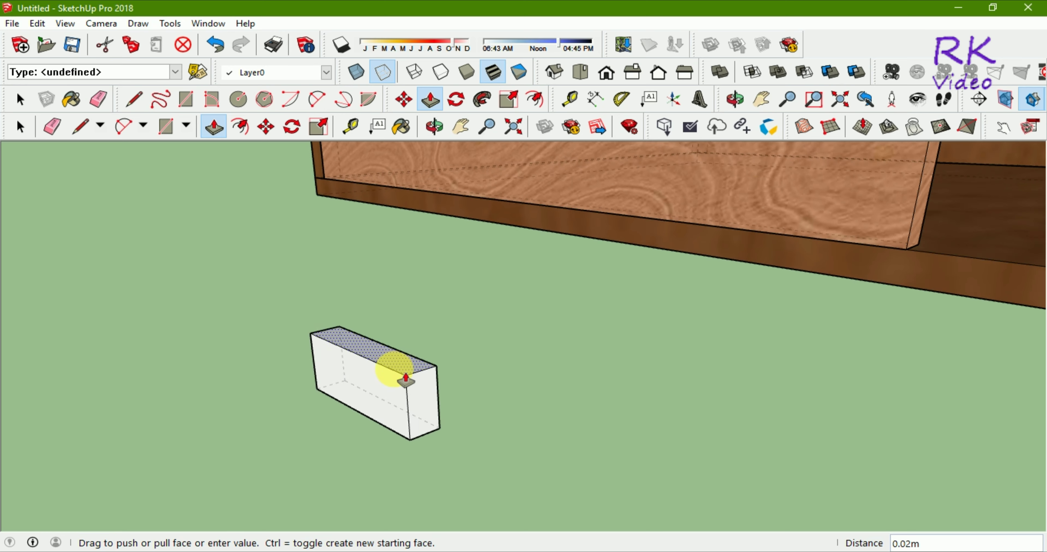
{"action": "scroll", "coordinate": [397, 369], "scroll_direction": "down", "scroll_amount": 2}
{"action": "key", "text": "Escape"}
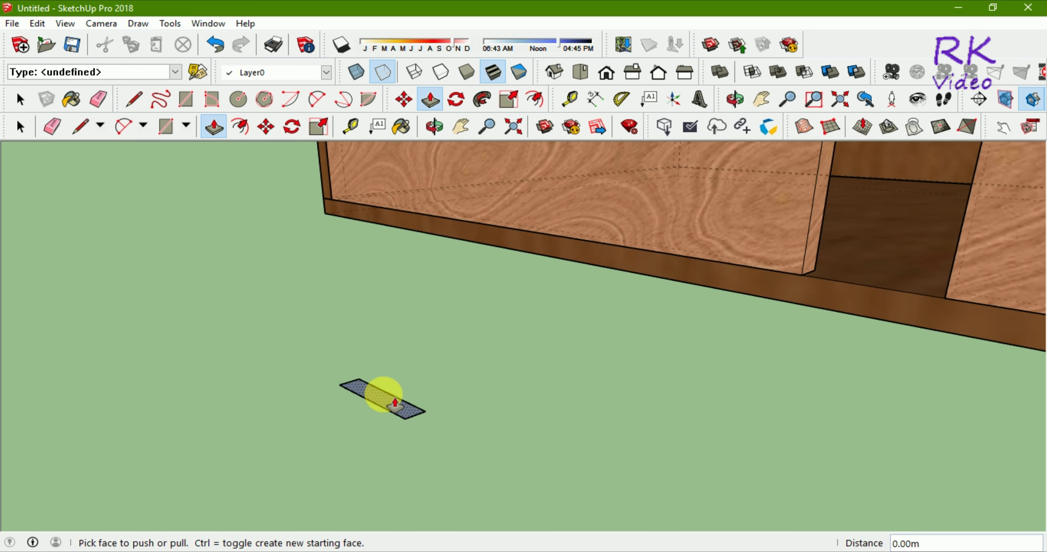
{"action": "left_click", "coordinate": [393, 404]}
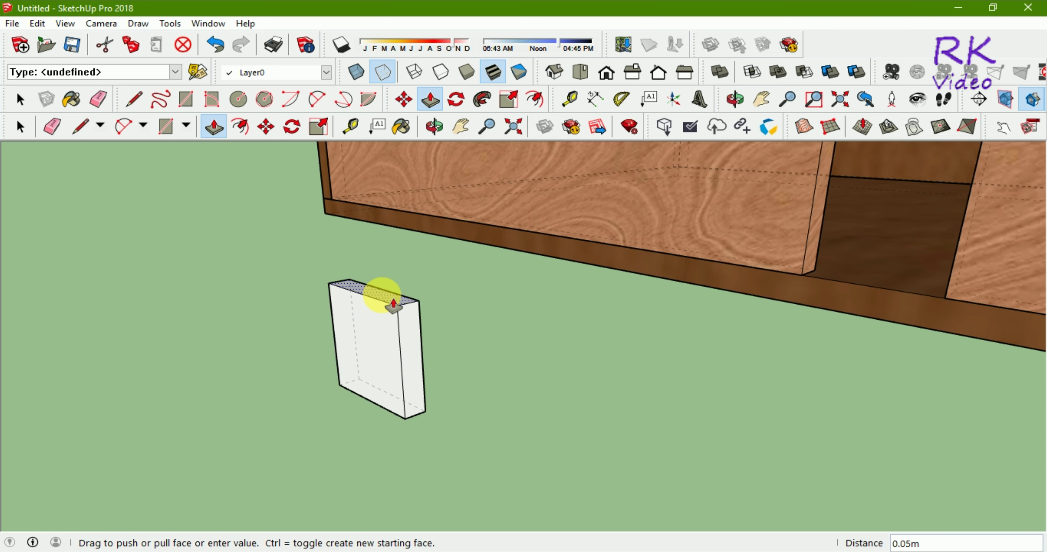
{"action": "scroll", "coordinate": [392, 367], "scroll_direction": "up", "scroll_amount": 2}
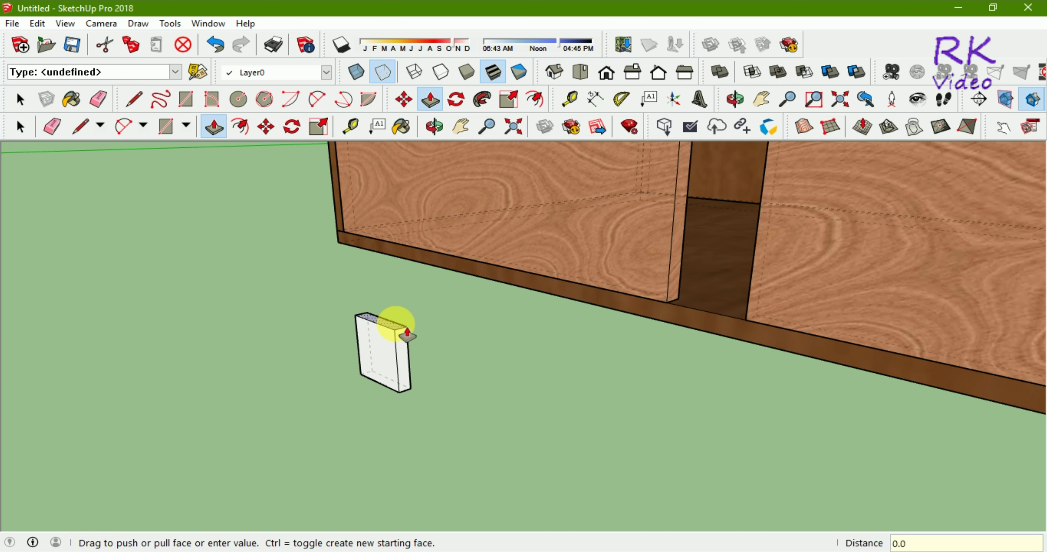
{"action": "double_click", "coordinate": [407, 330]}
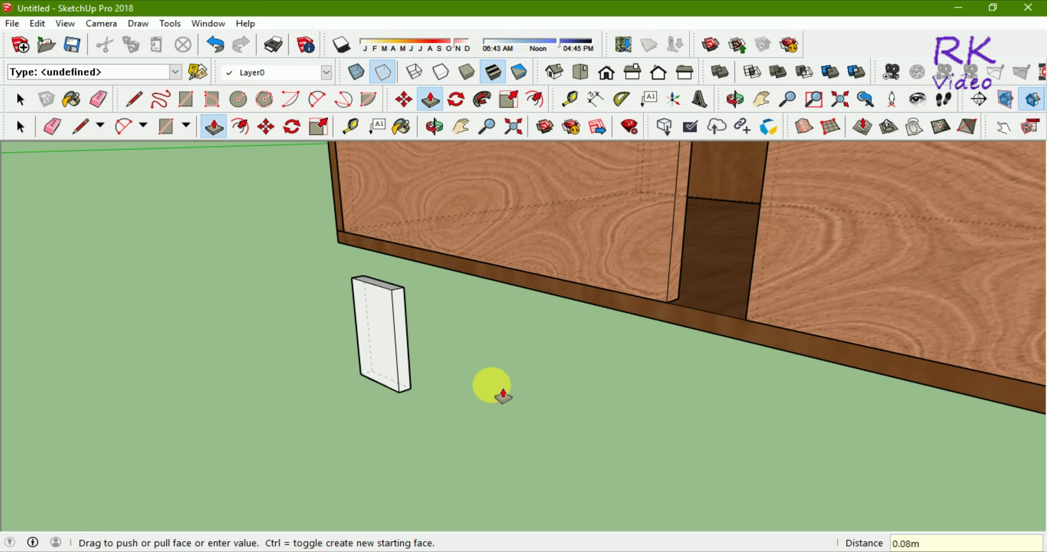
Push the block's side face out to thicken it to about 0.02 m
{"action": "mouse_move", "coordinate": [507, 395]}
{"action": "middle_mouse_down"}
{"action": "mouse_move", "coordinate": [414, 423]}
{"action": "mouse_move", "coordinate": [343, 397]}
{"action": "middle_mouse_up"}
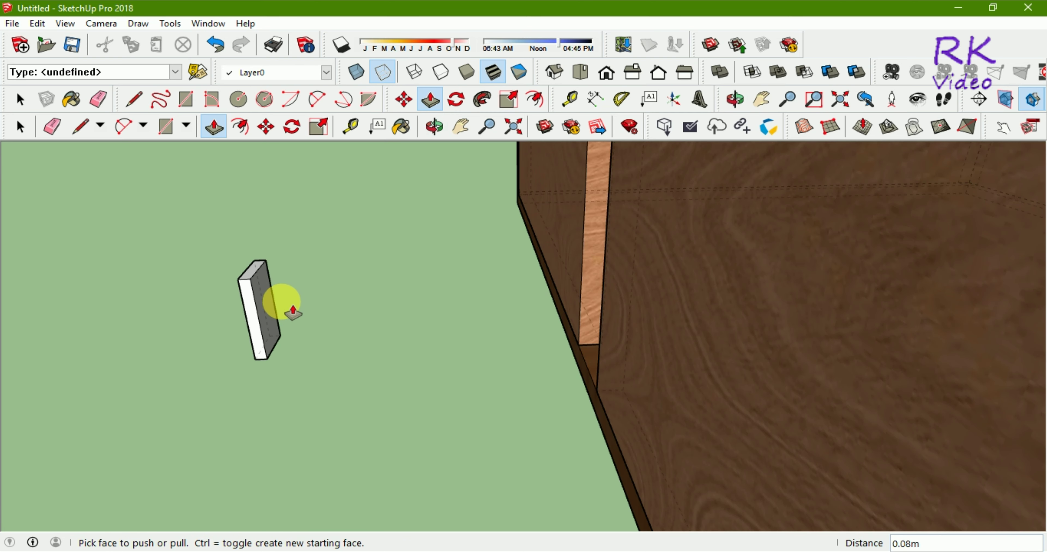
{"action": "left_click", "coordinate": [286, 311]}
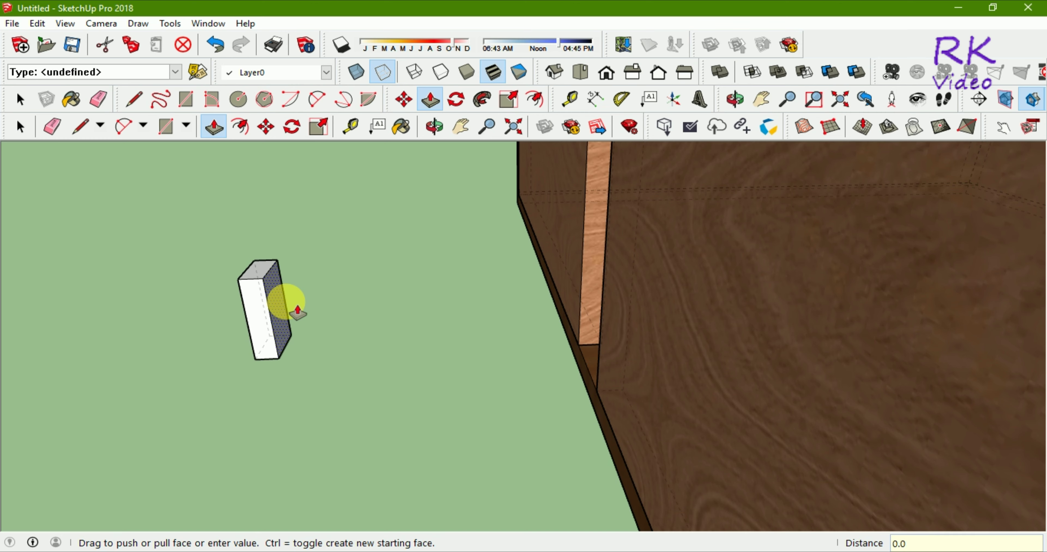
{"action": "type", "text": "8"}
{"action": "key", "text": "Return"}
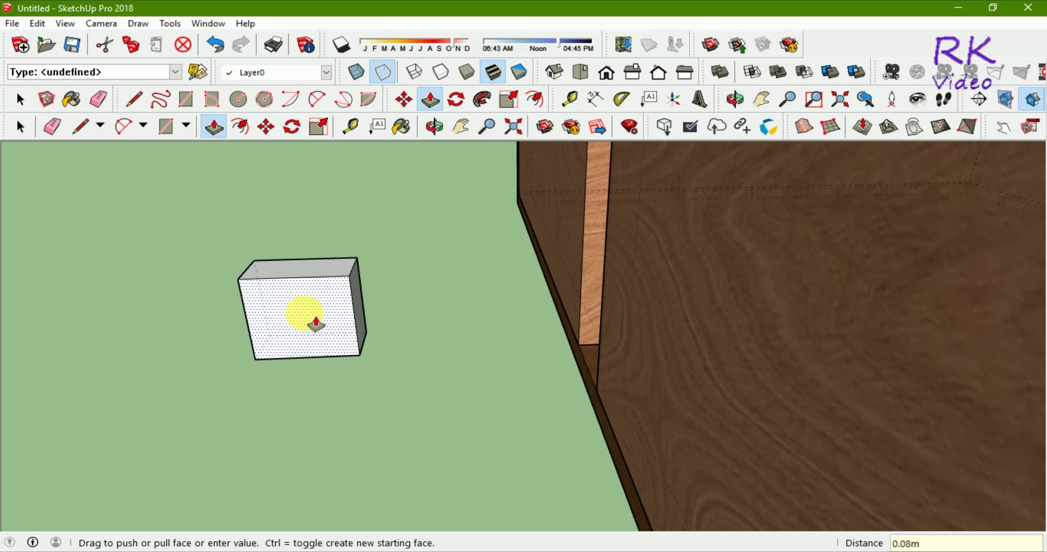
{"action": "key", "text": "ctrl+z"}
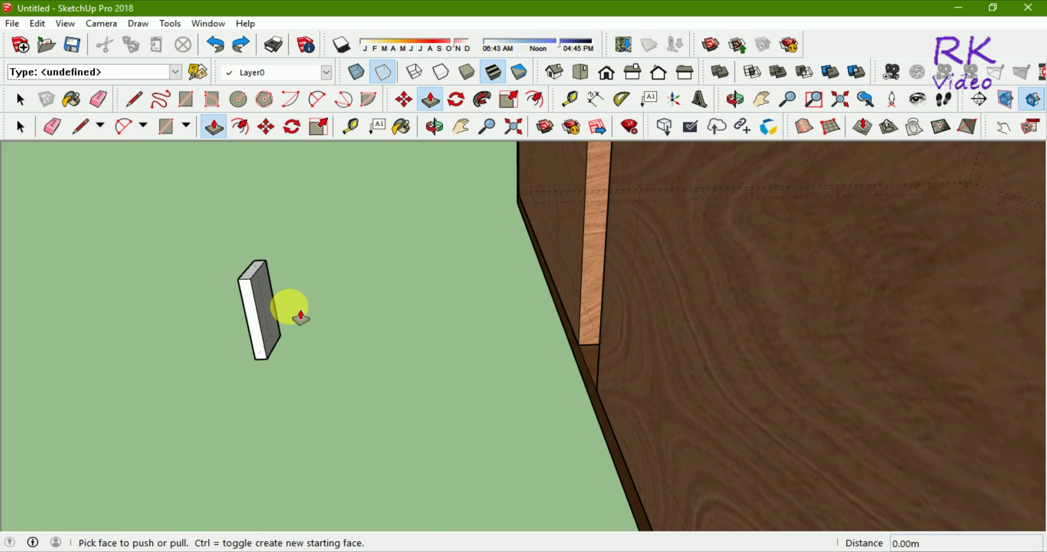
{"action": "left_click", "coordinate": [279, 298]}
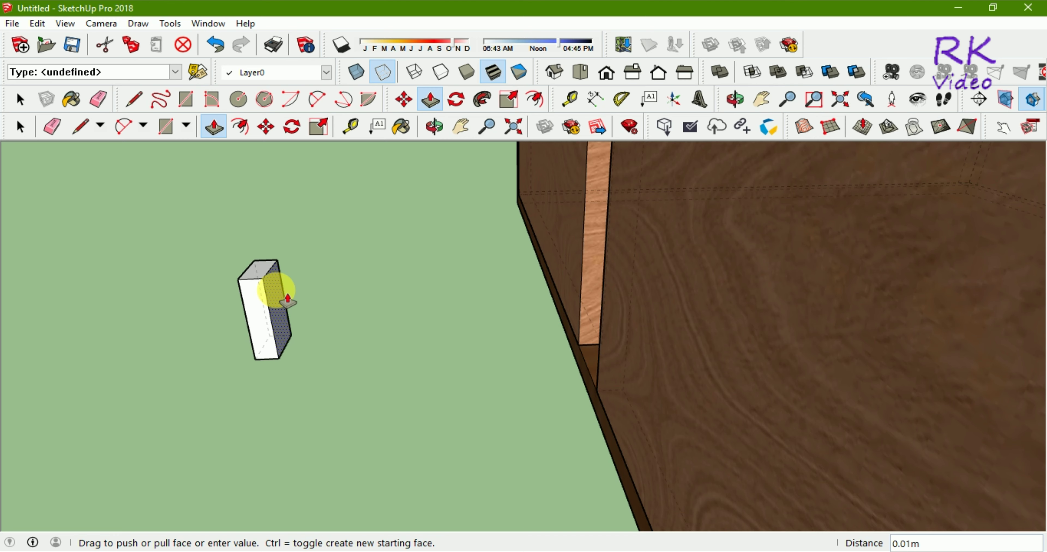
{"action": "left_click_drag", "start_coordinate": [287, 301], "coordinate": [305, 298]}
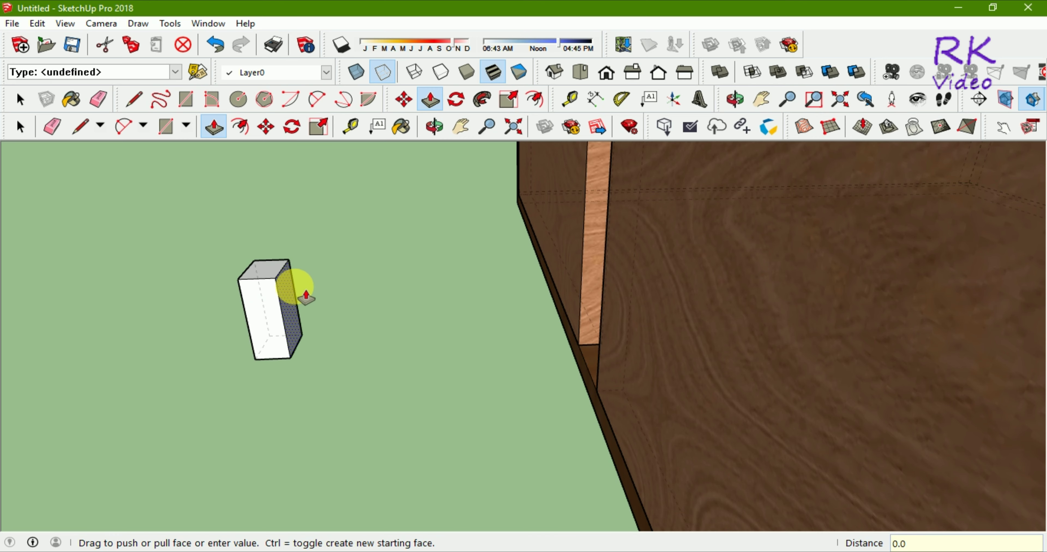
{"action": "left_click_drag", "start_coordinate": [306, 298], "coordinate": [306, 298]}
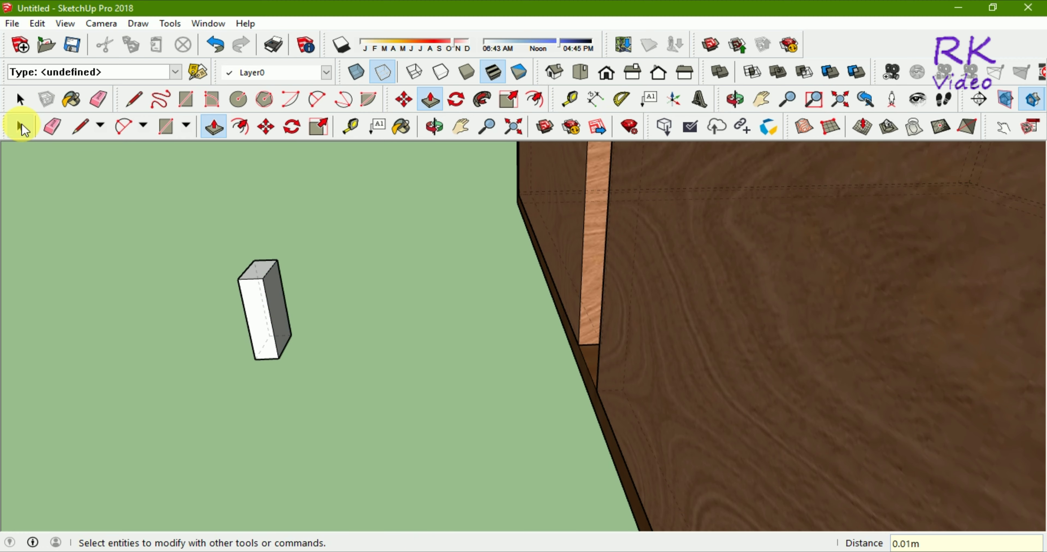
Push the white box's side face inward by 0.03 m to form a slim post
{"action": "left_click", "coordinate": [20, 127]}
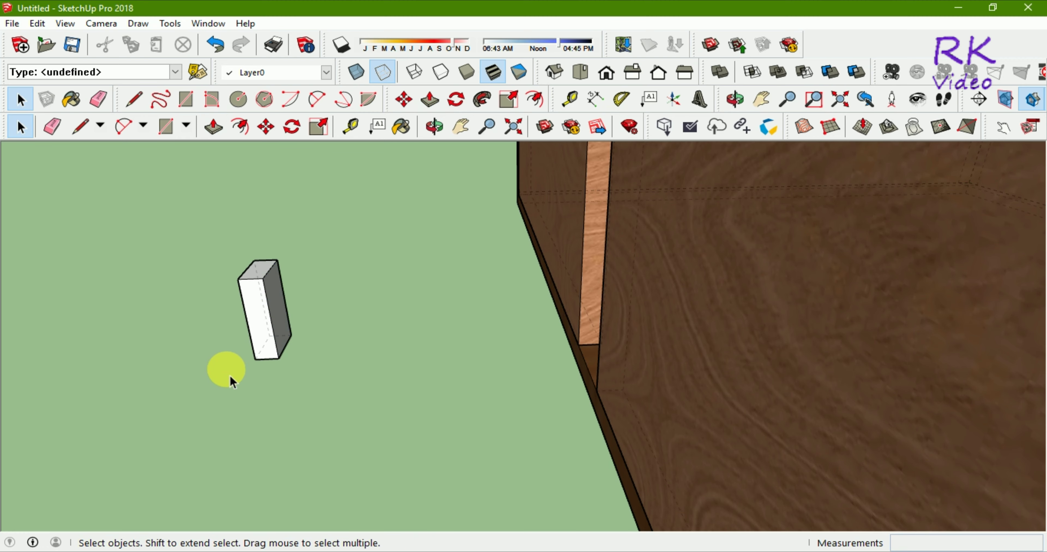
{"action": "mouse_move", "coordinate": [156, 374]}
{"action": "middle_mouse_down"}
{"action": "mouse_move", "coordinate": [455, 396]}
{"action": "mouse_move", "coordinate": [334, 392]}
{"action": "middle_mouse_up"}
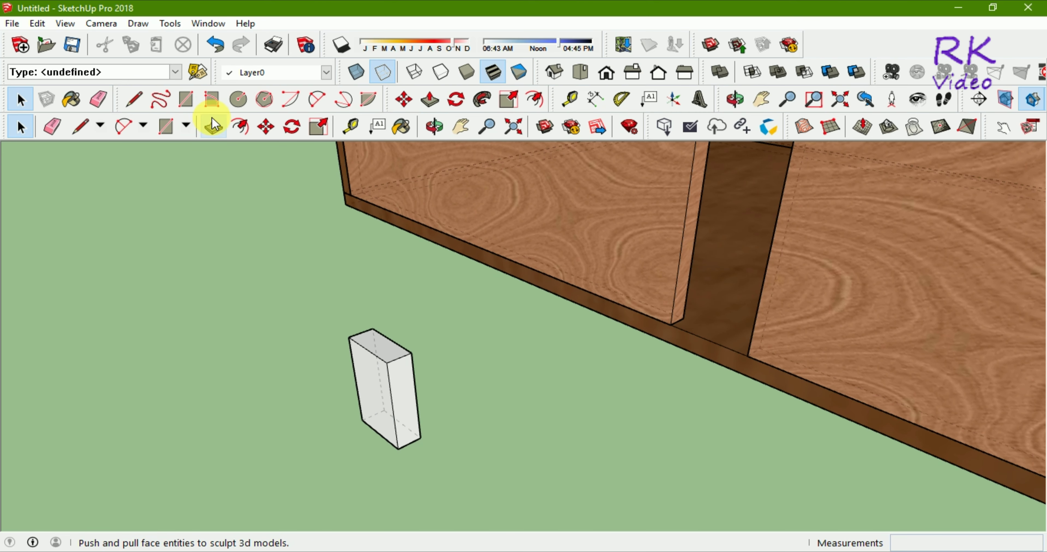
{"action": "left_click", "coordinate": [214, 127]}
{"action": "left_click_drag", "start_coordinate": [408, 403], "coordinate": [390, 380]}
{"action": "type", "text": "0.03"}
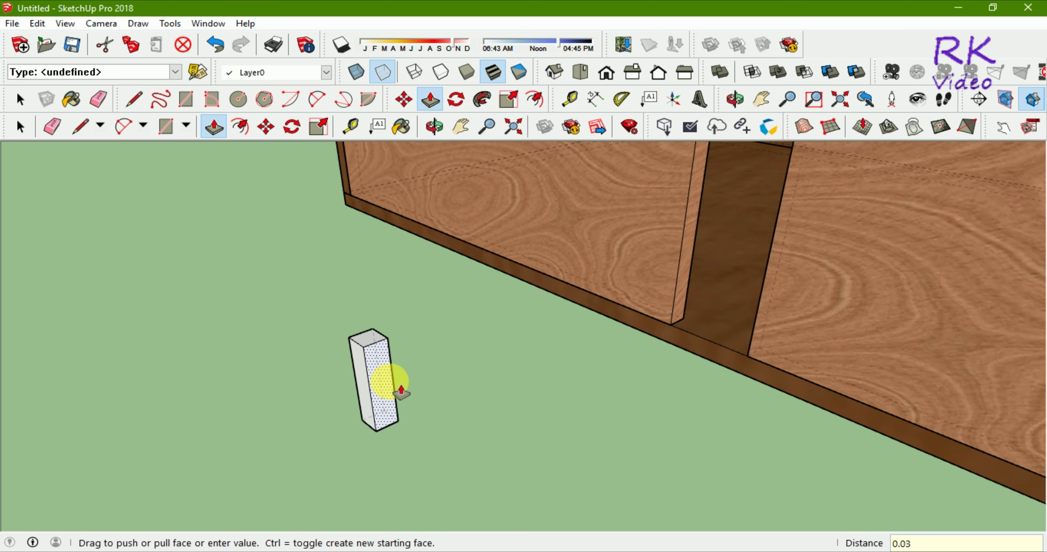
{"action": "type", "text": "m"}
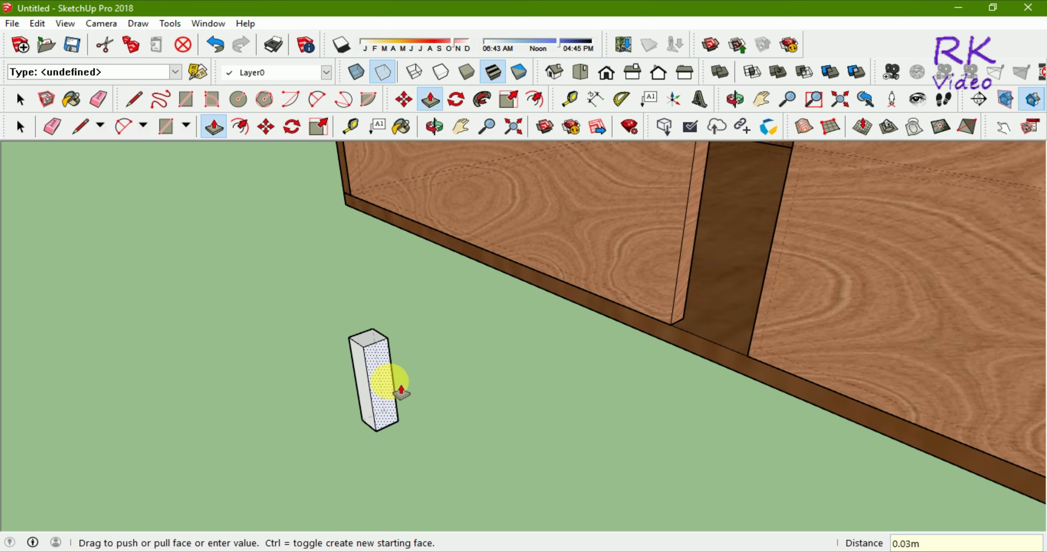
{"action": "key", "text": "Return"}
{"action": "left_click", "coordinate": [20, 127]}
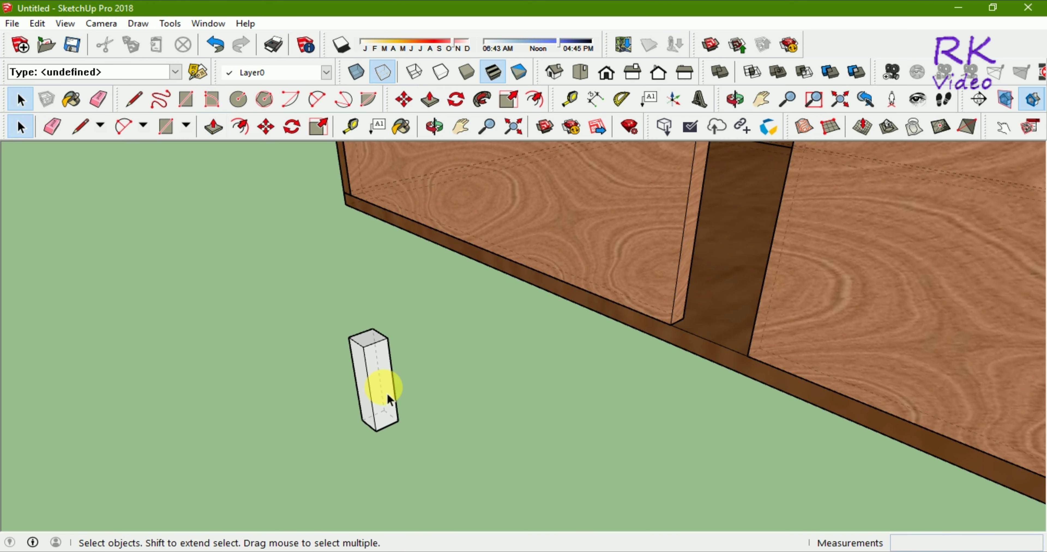
{"action": "scroll", "coordinate": [403, 436], "scroll_direction": "down", "scroll_amount": 5}
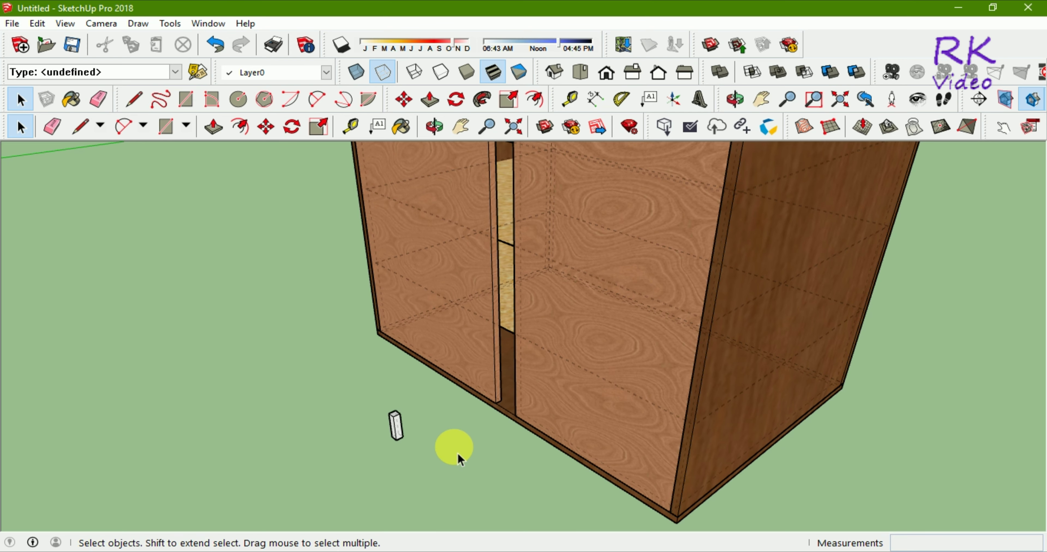
{"action": "scroll", "coordinate": [459, 457], "scroll_direction": "up", "scroll_amount": 2}
{"action": "scroll", "coordinate": [435, 426], "scroll_direction": "up", "scroll_amount": 2}
{"action": "scroll", "coordinate": [427, 432], "scroll_direction": "up", "scroll_amount": 2}
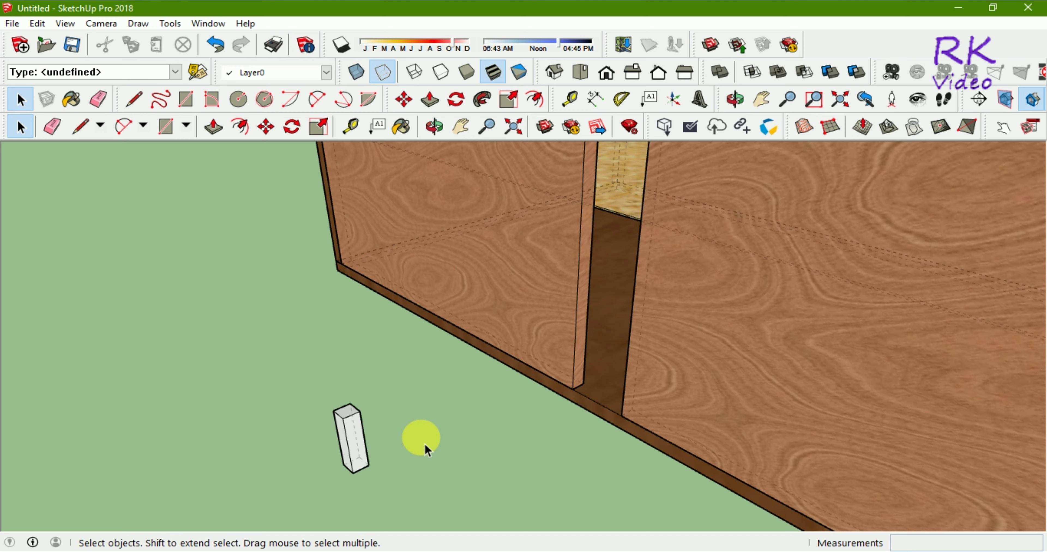
Draw a rectangle from the post's top corner extending sideways beside it
{"action": "left_click", "coordinate": [186, 99]}
{"action": "left_click", "coordinate": [333, 411]}
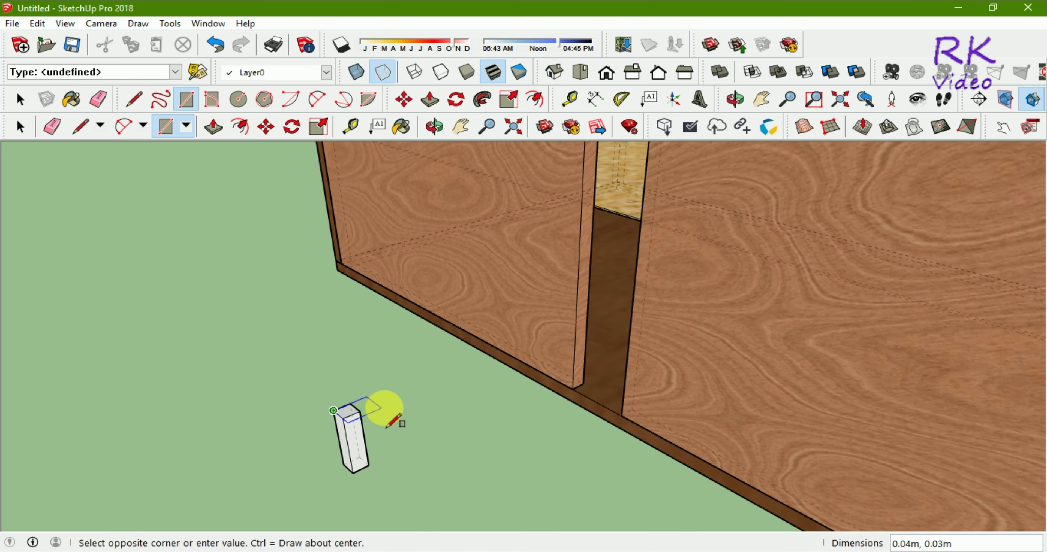
{"action": "scroll", "coordinate": [390, 419], "scroll_direction": "up", "scroll_amount": 2}
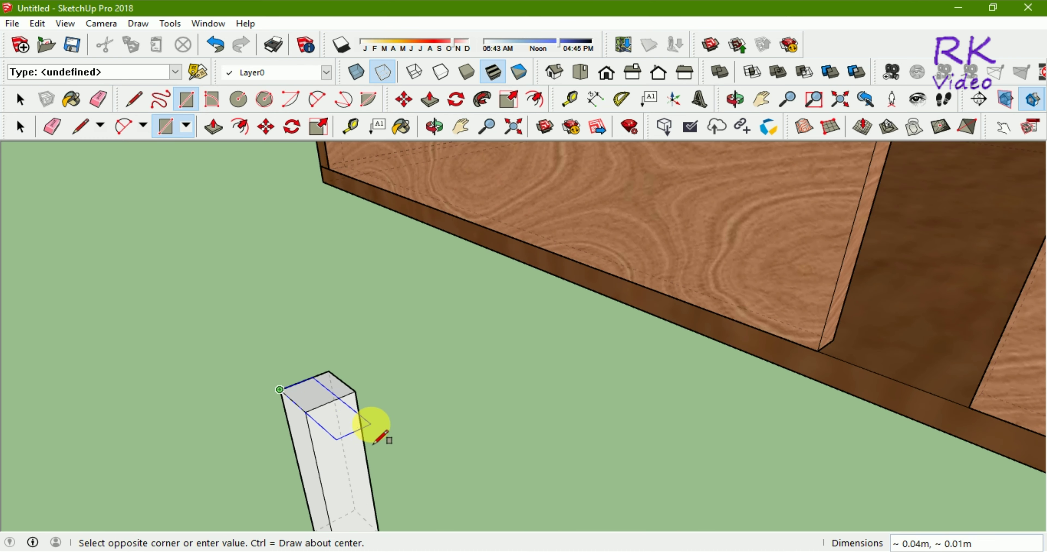
{"action": "scroll", "coordinate": [357, 402], "scroll_direction": "up", "scroll_amount": 3}
{"action": "scroll", "coordinate": [341, 378], "scroll_direction": "down", "scroll_amount": 4}
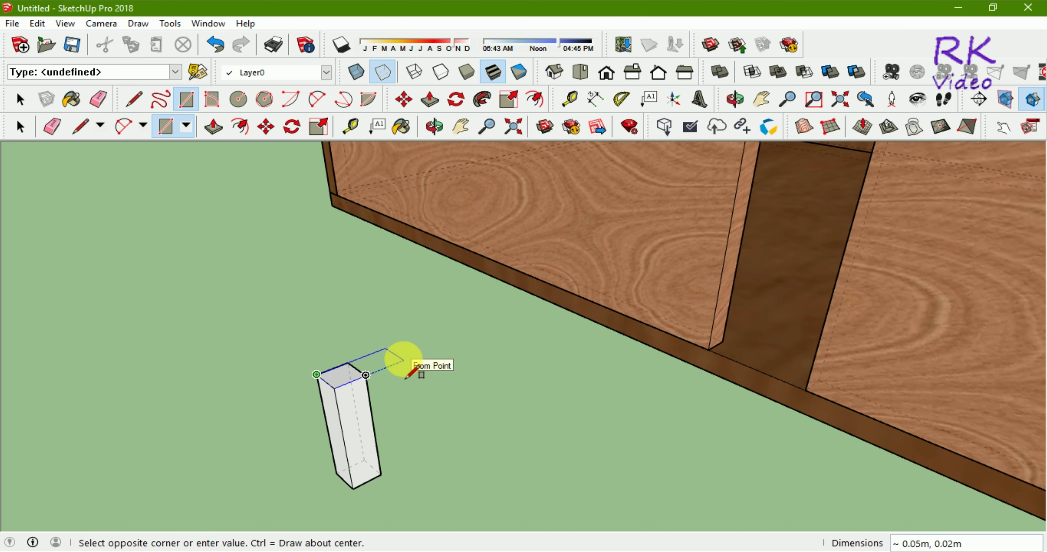
{"action": "left_click", "coordinate": [403, 359]}
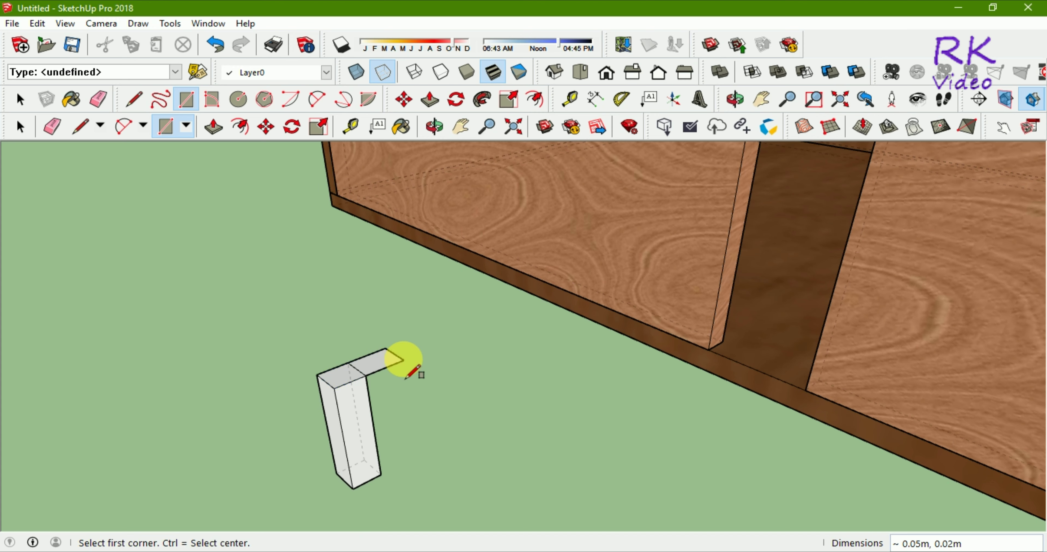
{"action": "left_click", "coordinate": [20, 128]}
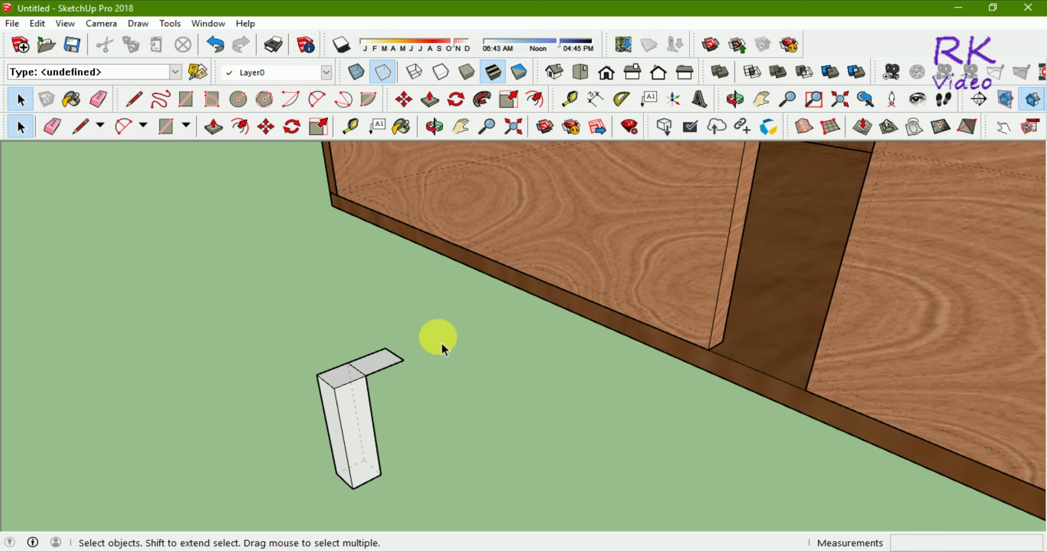
Extrude the new rectangle into a solid horizontal arm, making an L-shaped piece
{"action": "left_click", "coordinate": [213, 127]}
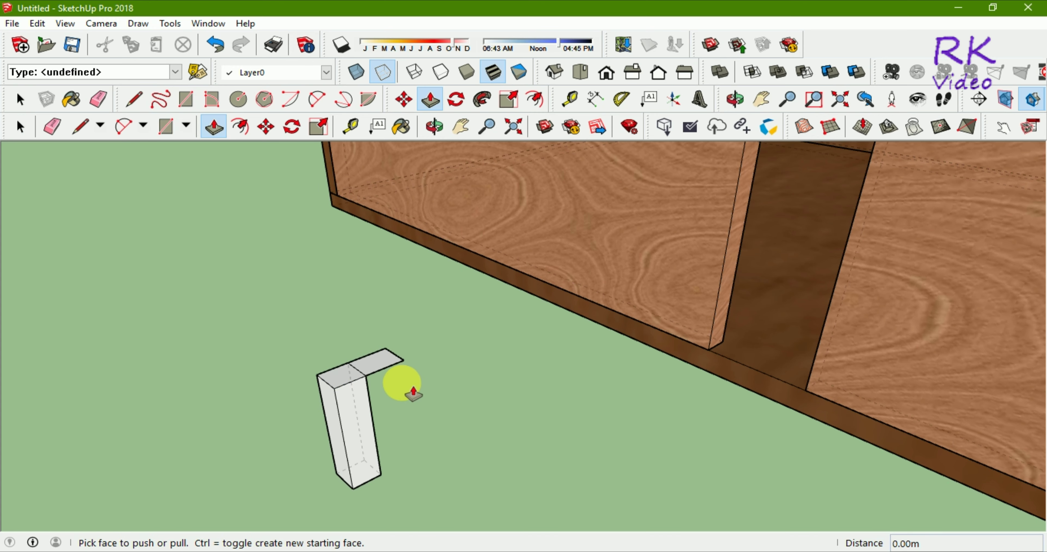
{"action": "middle_click_drag", "start_coordinate": [444, 419], "coordinate": [391, 284]}
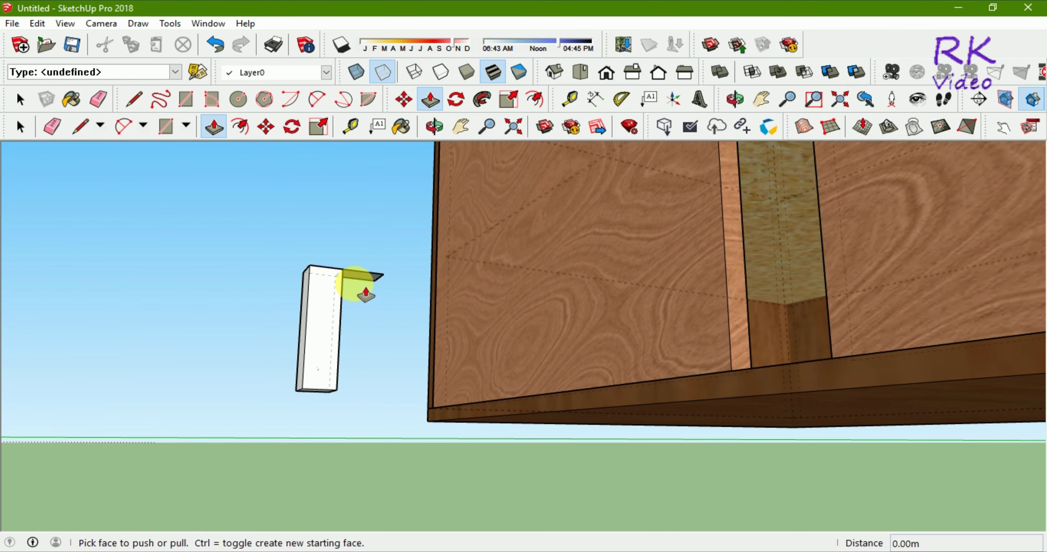
{"action": "scroll", "coordinate": [367, 285], "scroll_direction": "up", "scroll_amount": 3}
{"action": "scroll", "coordinate": [362, 292], "scroll_direction": "down", "scroll_amount": 3}
{"action": "scroll", "coordinate": [365, 278], "scroll_direction": "up", "scroll_amount": 1}
{"action": "scroll", "coordinate": [365, 278], "scroll_direction": "up", "scroll_amount": 2}
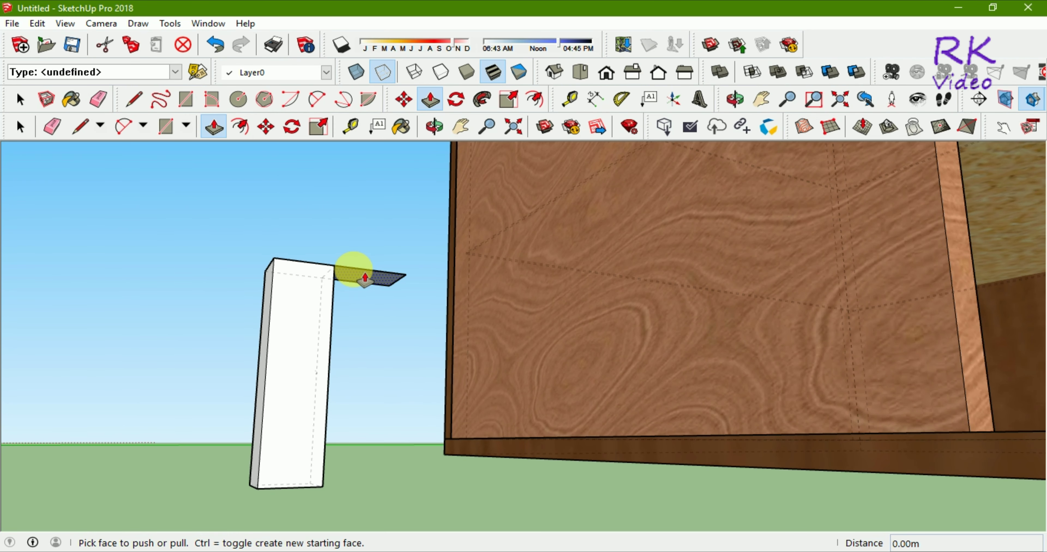
{"action": "left_click", "coordinate": [365, 284]}
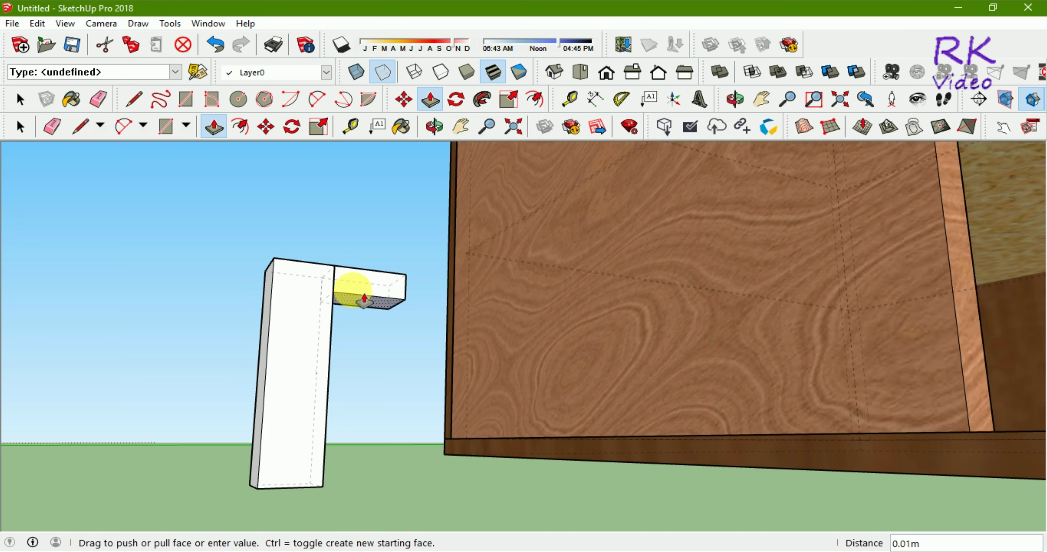
{"action": "left_click", "coordinate": [364, 300]}
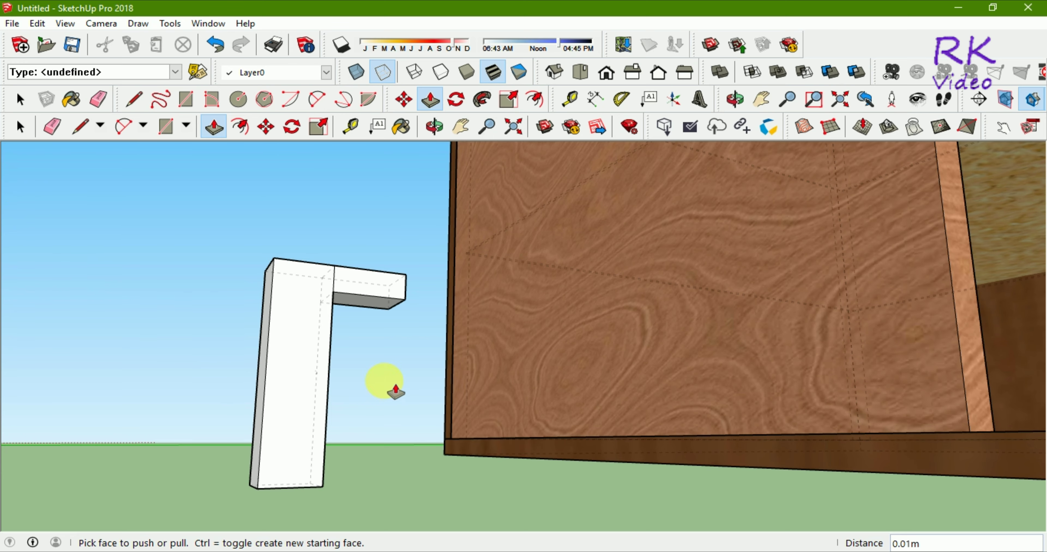
{"action": "middle_click_drag", "start_coordinate": [397, 383], "coordinate": [315, 494]}
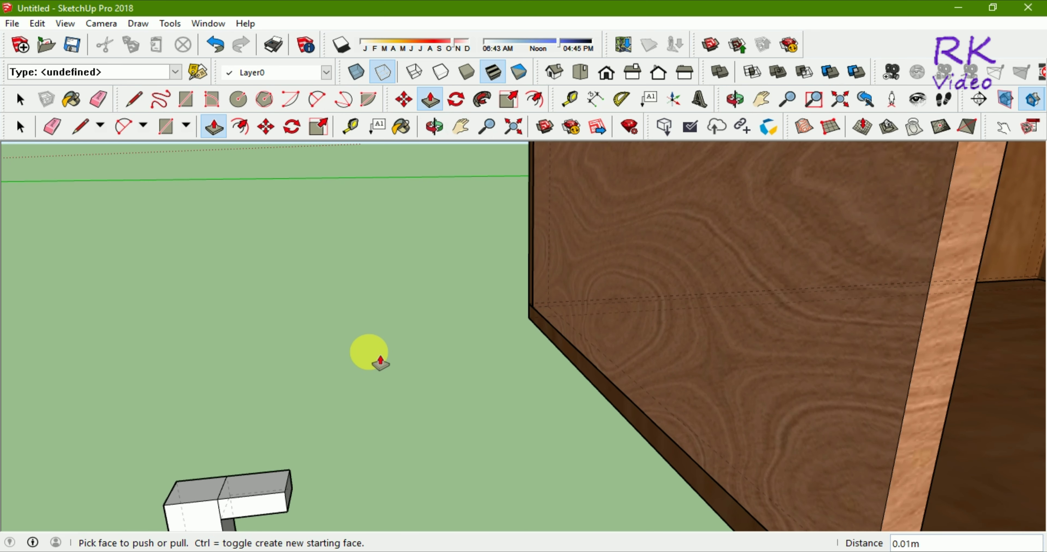
{"action": "scroll", "coordinate": [369, 355], "scroll_direction": "down", "scroll_amount": 3}
{"action": "scroll", "coordinate": [378, 402], "scroll_direction": "up", "scroll_amount": 2}
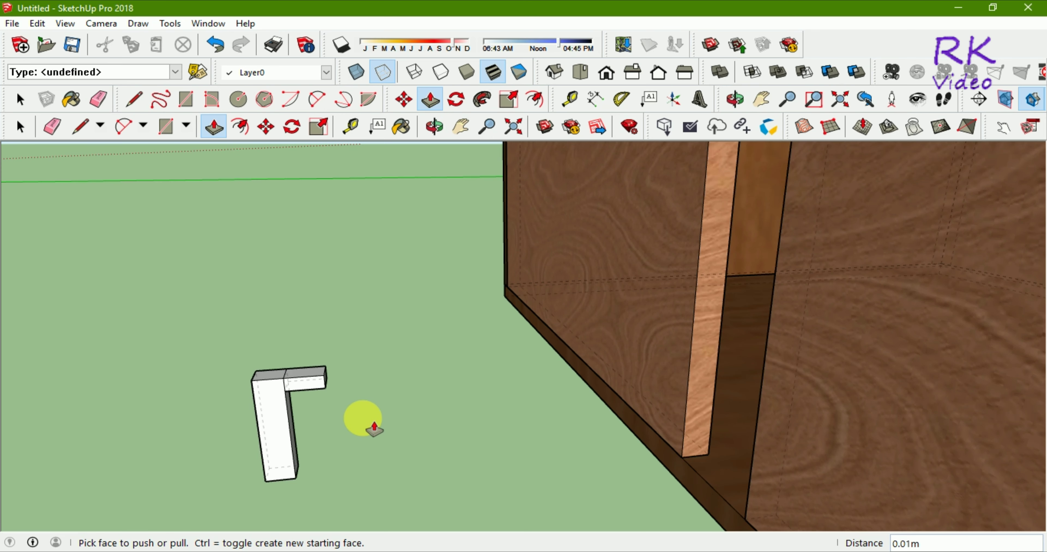
Select the L-piece's upper arm and place a Move copy of it at the post's bottom
{"action": "left_click", "coordinate": [20, 127]}
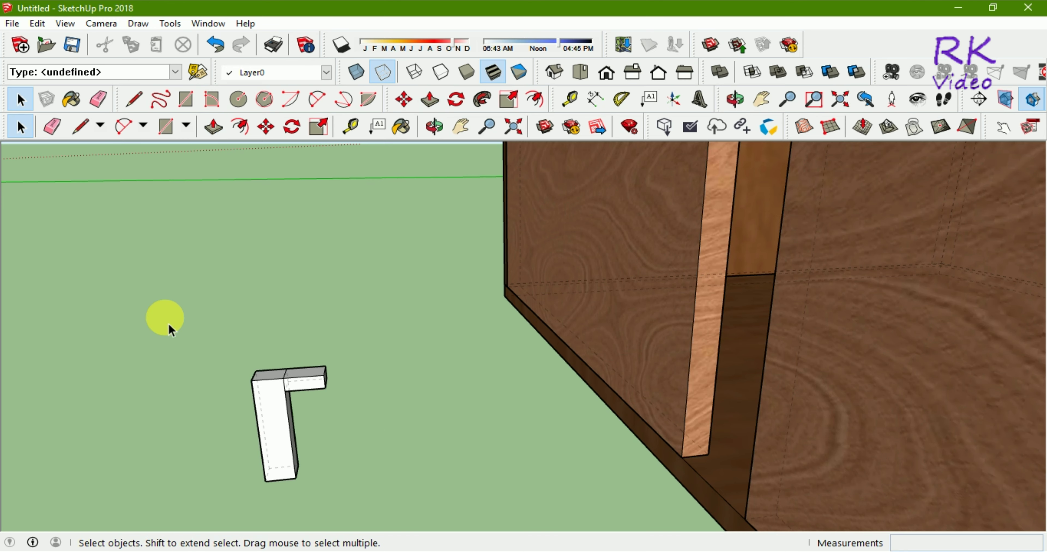
{"action": "left_click_drag", "start_coordinate": [187, 342], "coordinate": [367, 411]}
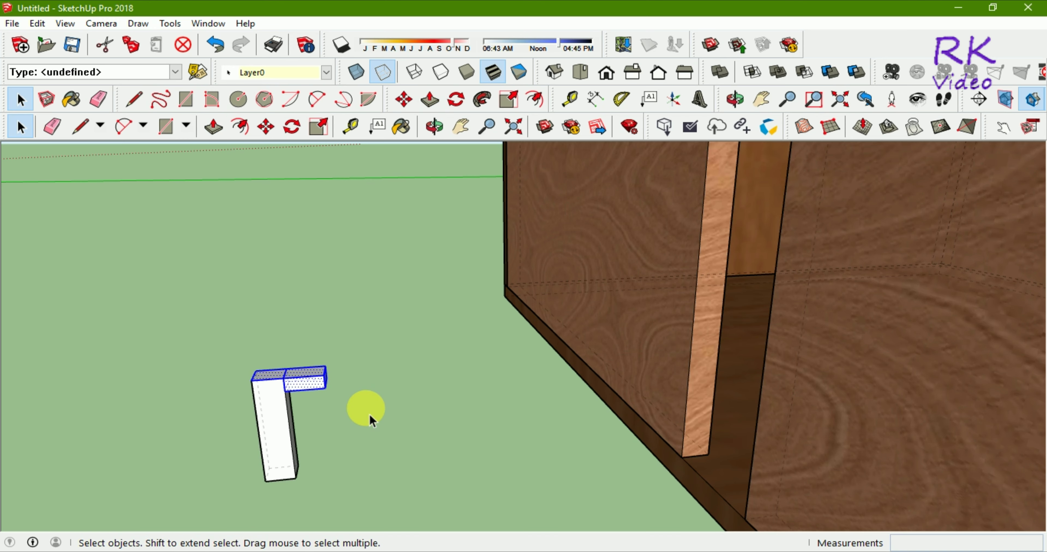
{"action": "key", "text": "m"}
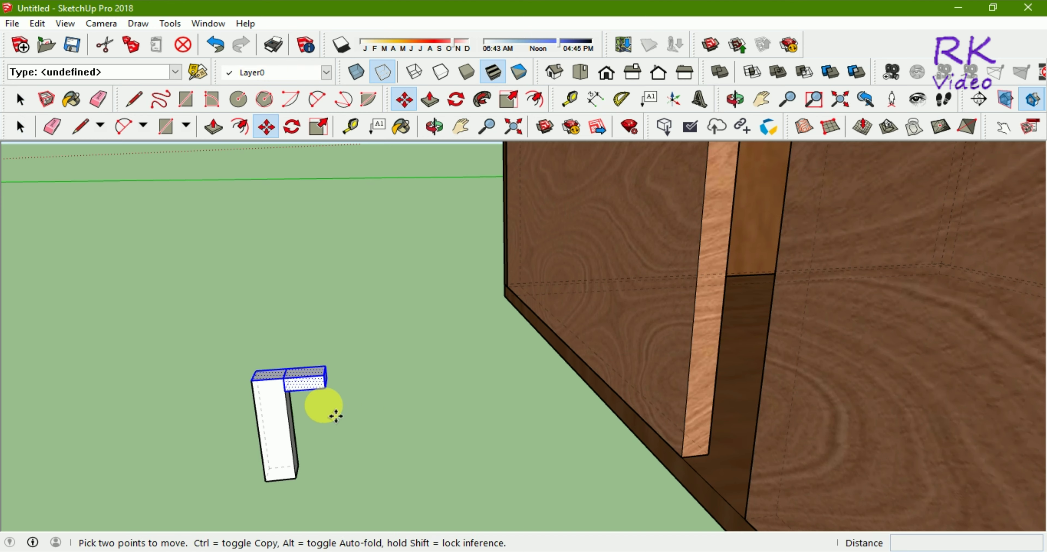
{"action": "key", "text": "ctrl"}
{"action": "left_click", "coordinate": [251, 380]}
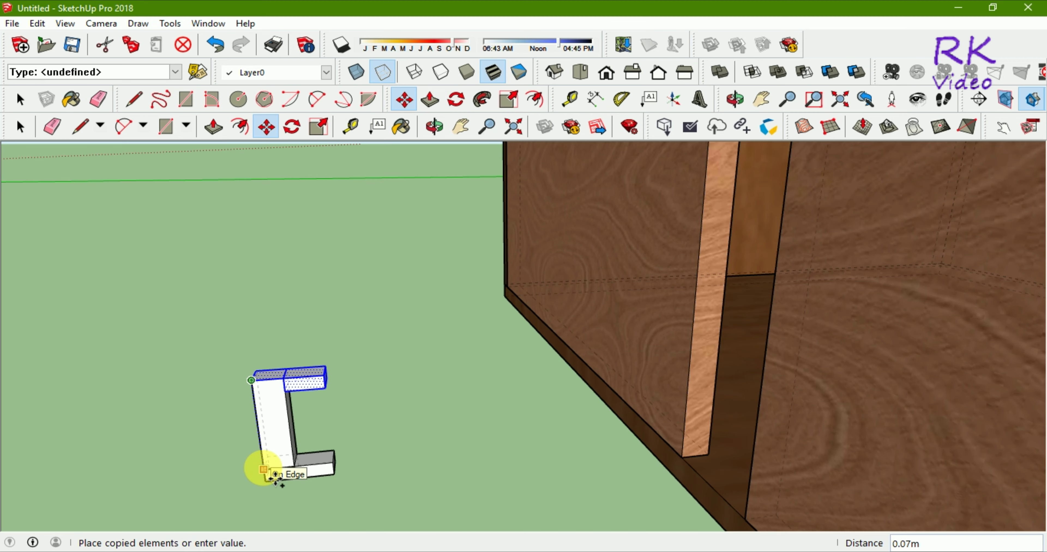
{"action": "left_click", "coordinate": [268, 474]}
{"action": "left_click", "coordinate": [19, 127]}
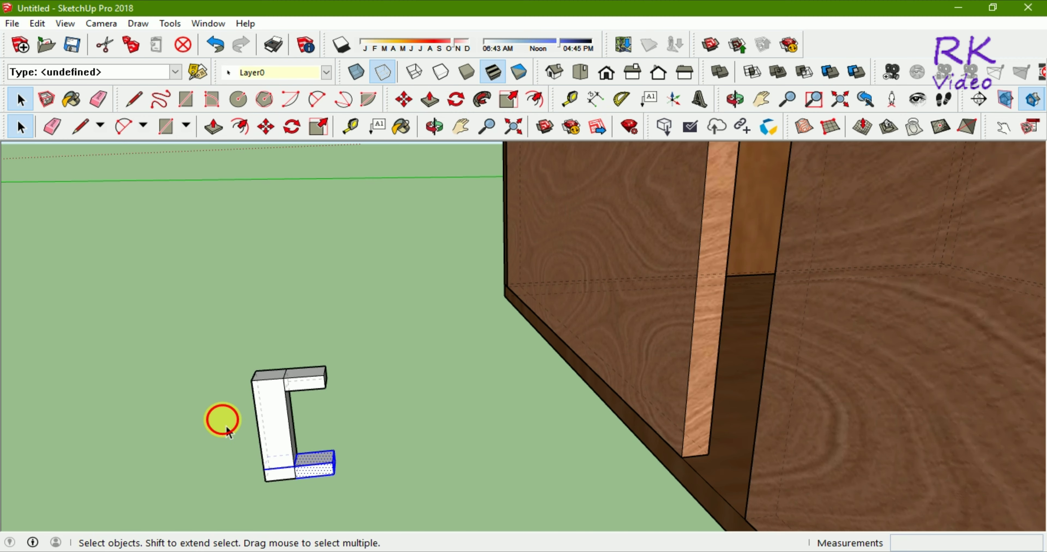
{"action": "mouse_move", "coordinate": [421, 449]}
{"action": "middle_mouse_down"}
{"action": "mouse_move", "coordinate": [281, 477]}
{"action": "mouse_move", "coordinate": [596, 479]}
{"action": "mouse_move", "coordinate": [647, 425]}
{"action": "mouse_move", "coordinate": [393, 421]}
{"action": "mouse_move", "coordinate": [404, 438]}
{"action": "middle_mouse_up"}
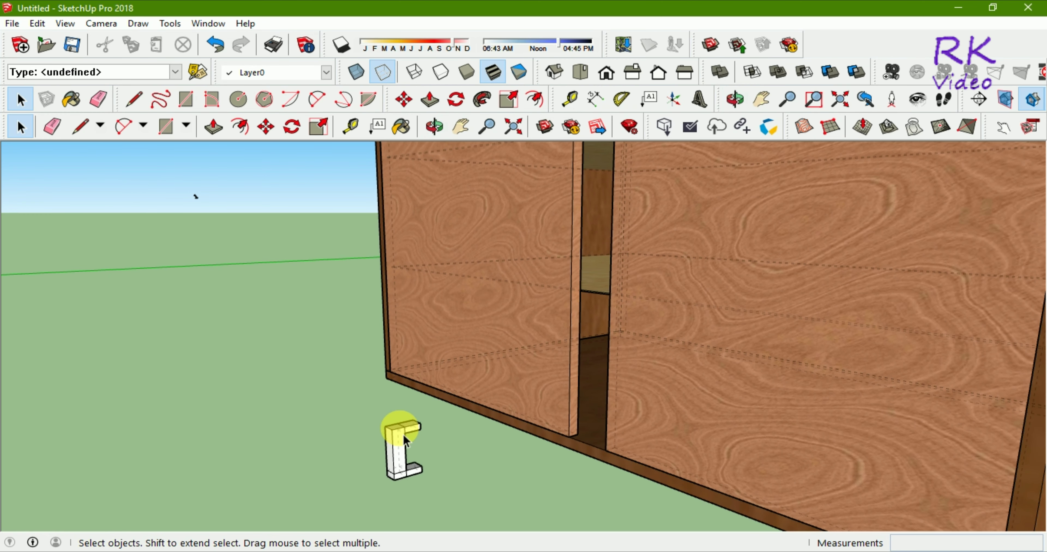
Switch the Materials collection from Colors to Metal and choose Metal Seamed for painting
{"action": "left_click", "coordinate": [70, 99]}
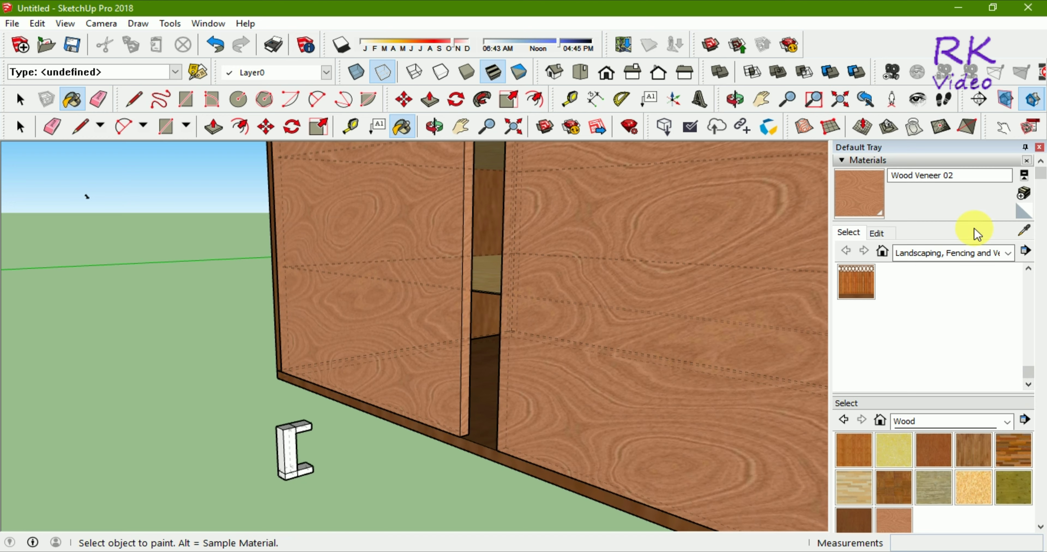
{"action": "scroll", "coordinate": [956, 301], "scroll_direction": "up", "scroll_amount": 3}
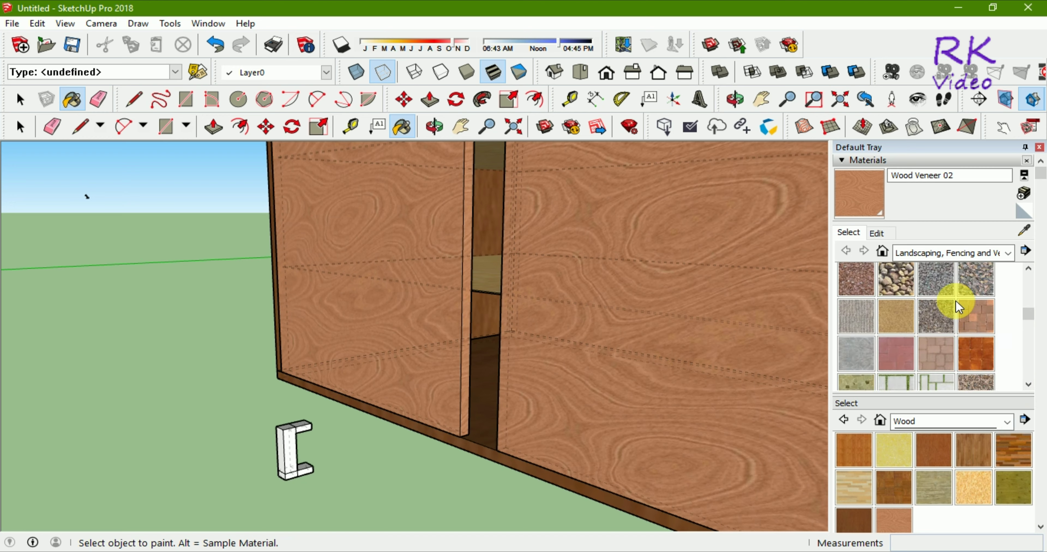
{"action": "left_click", "coordinate": [1007, 254]}
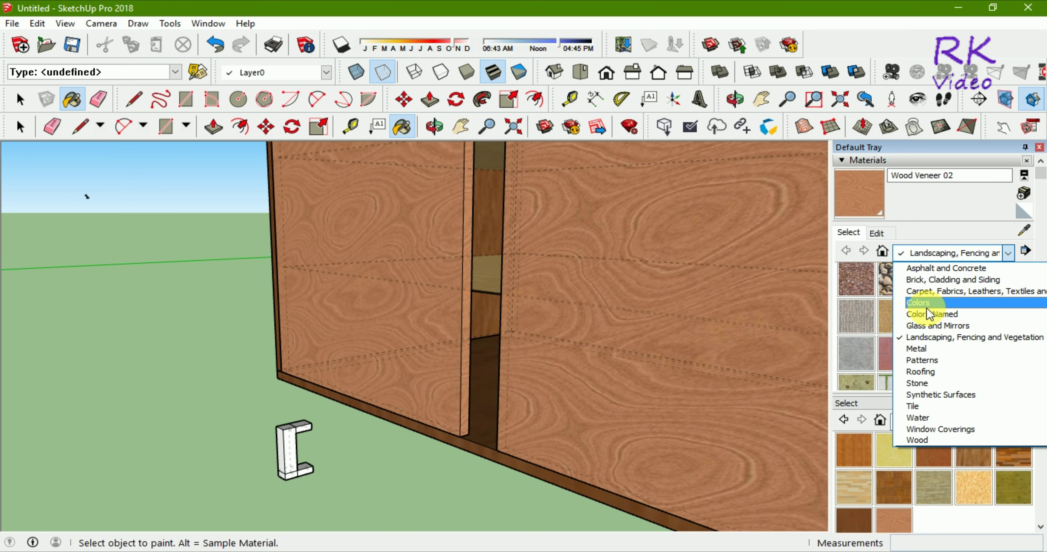
{"action": "left_click", "coordinate": [927, 304]}
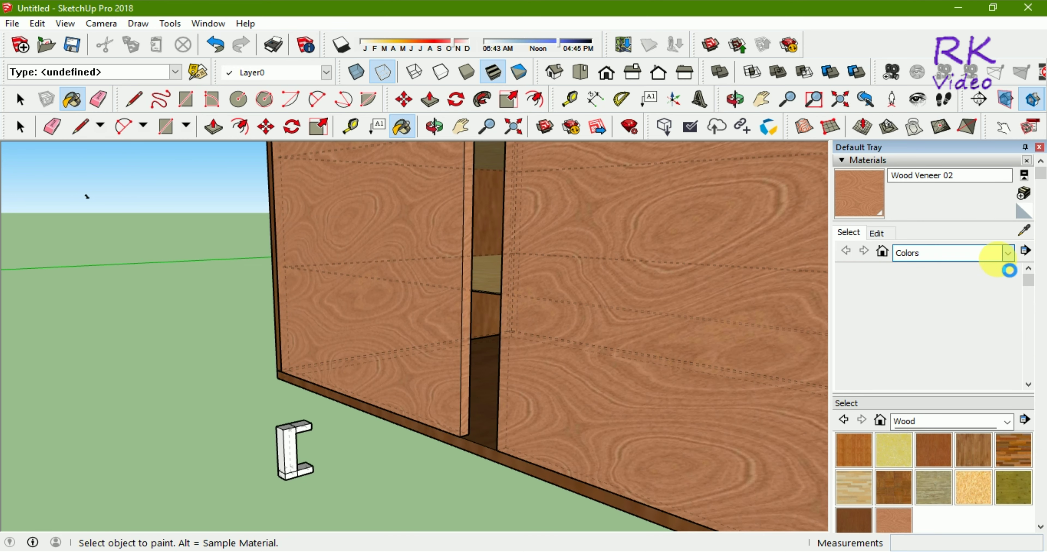
{"action": "left_click", "coordinate": [1008, 253]}
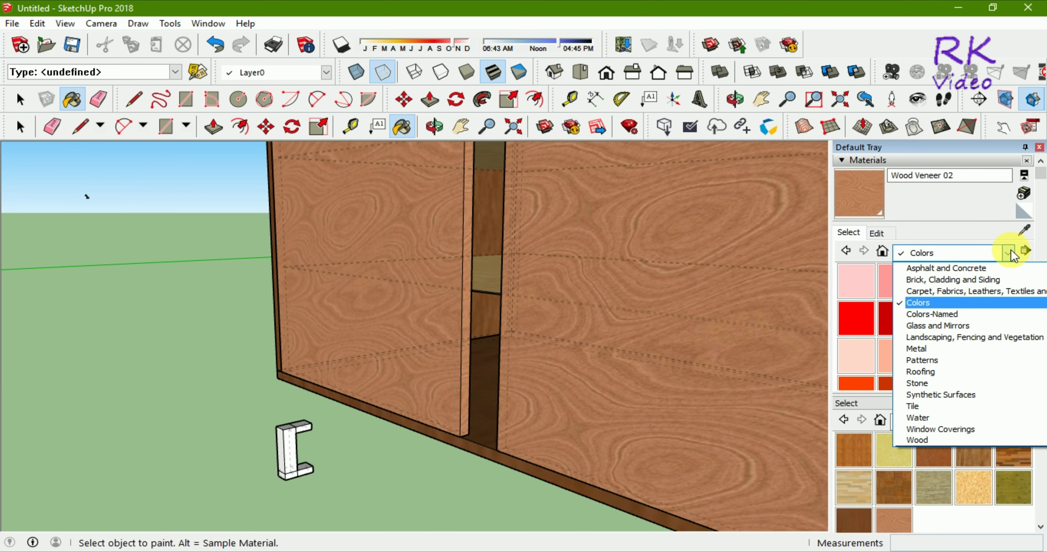
{"action": "left_click", "coordinate": [919, 349]}
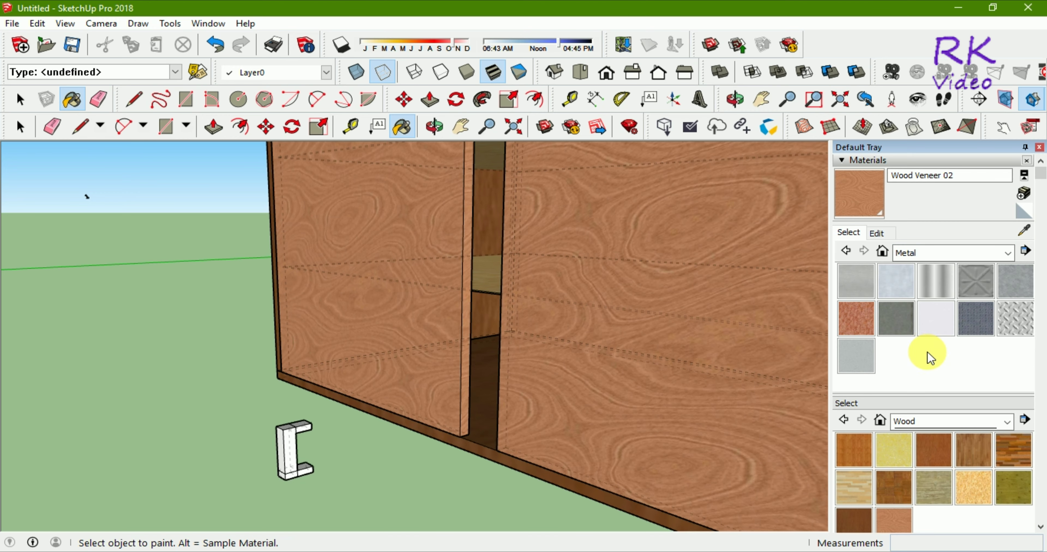
{"action": "left_click", "coordinate": [1007, 253]}
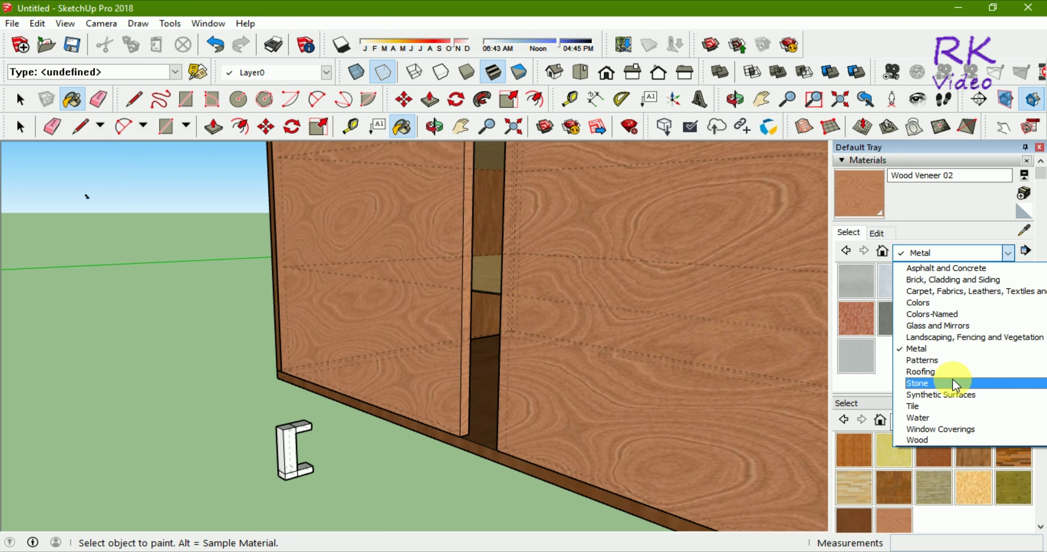
{"action": "left_click", "coordinate": [934, 348]}
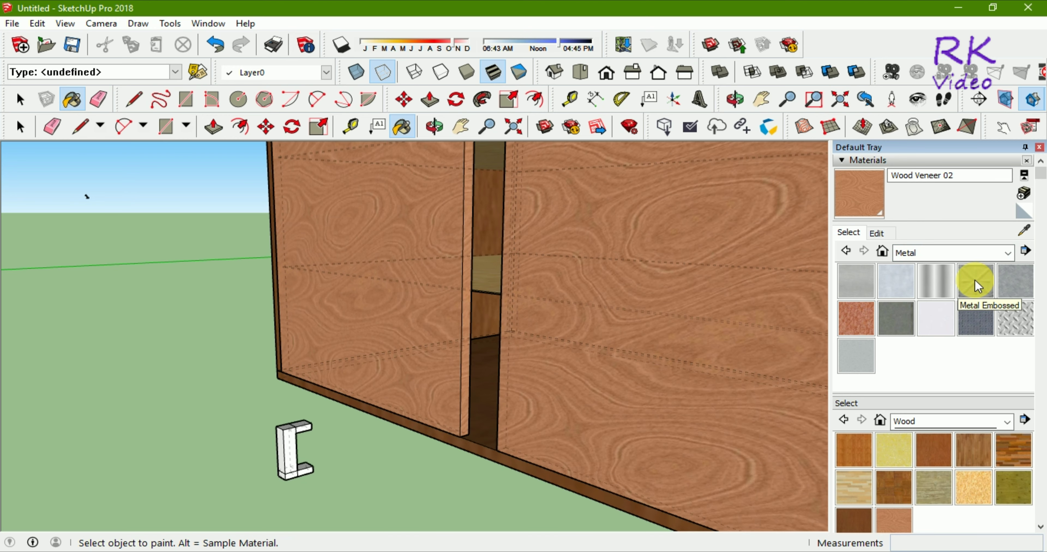
{"action": "key", "text": "ctrl+z"}
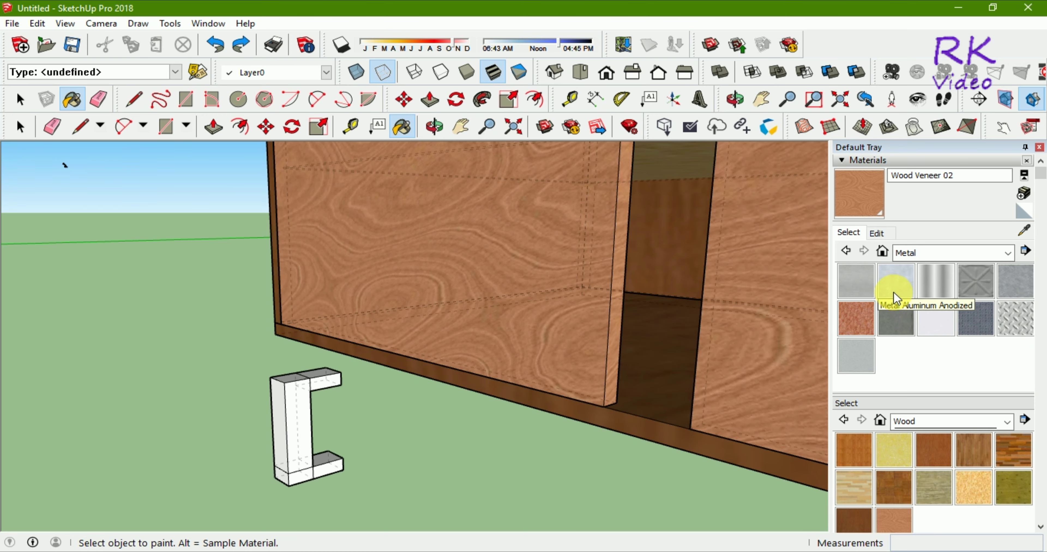
{"action": "left_click", "coordinate": [896, 317]}
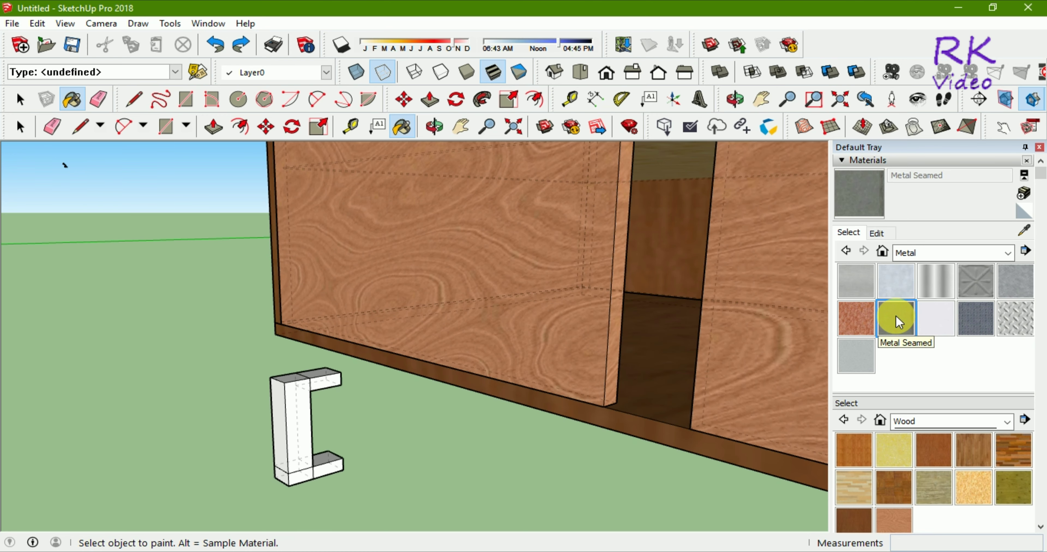
Choose Steel Brushed Stainless and paint the handle's visible front, top and side faces
{"action": "left_click", "coordinate": [855, 354]}
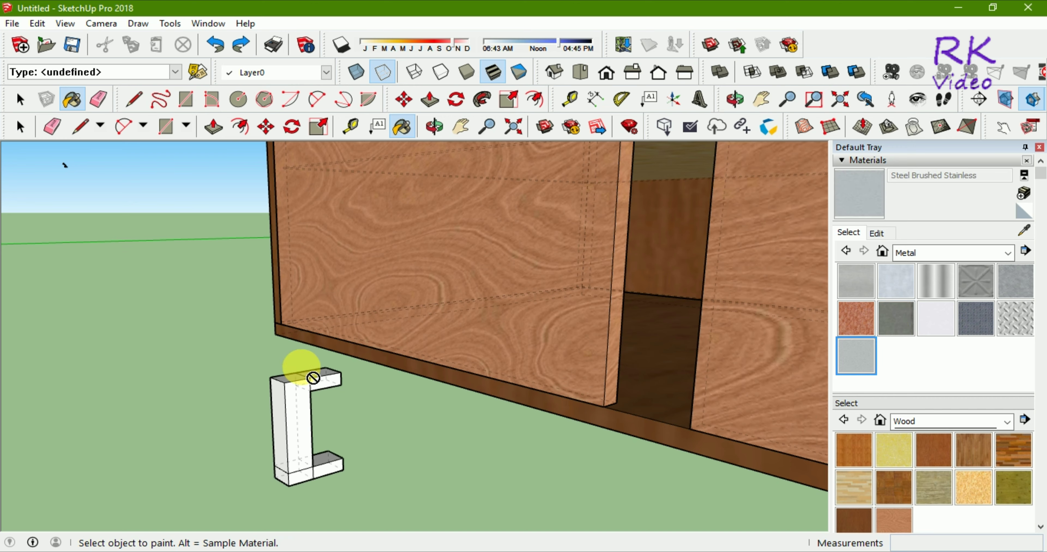
{"action": "left_click", "coordinate": [301, 390]}
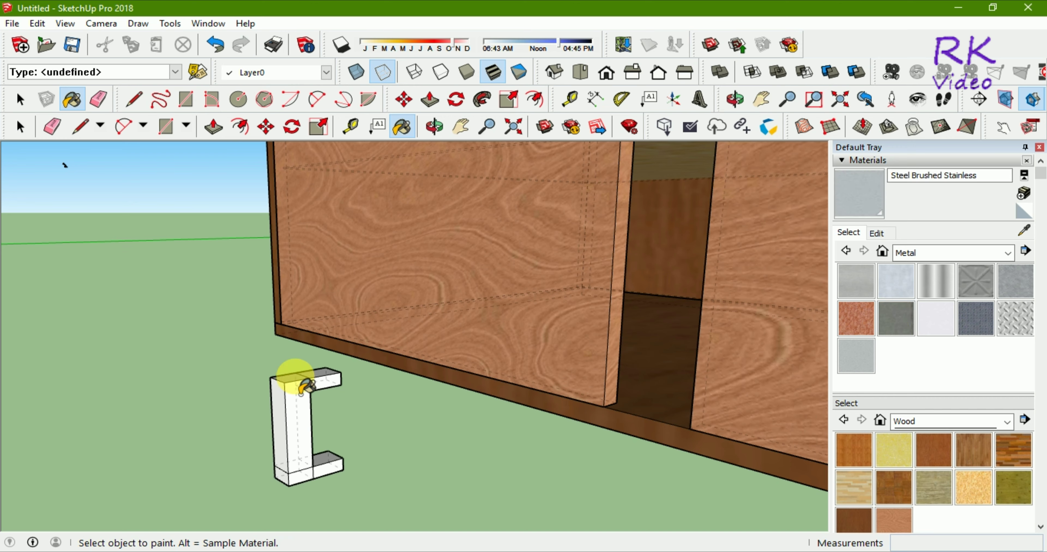
{"action": "left_click", "coordinate": [292, 379]}
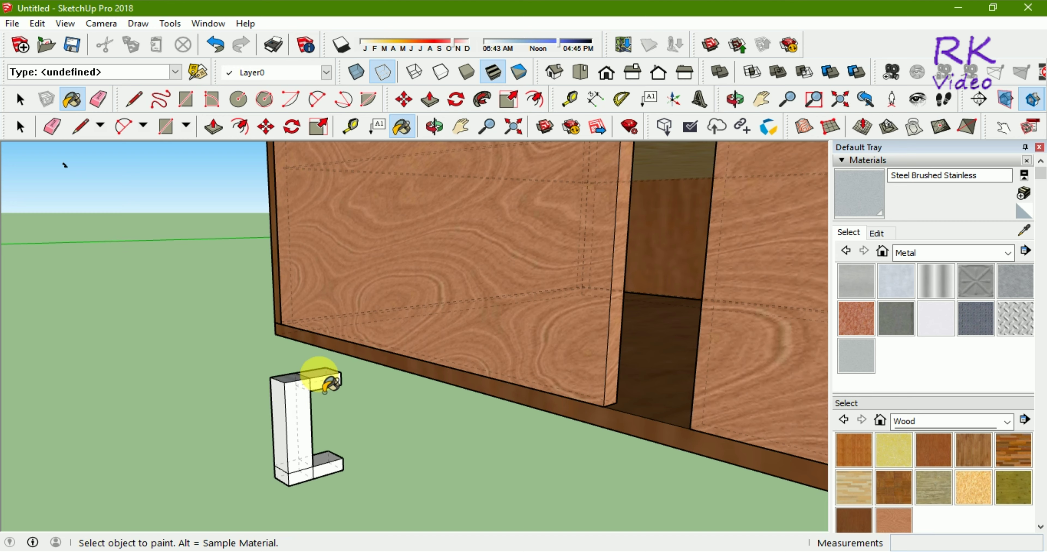
{"action": "left_click", "coordinate": [323, 384]}
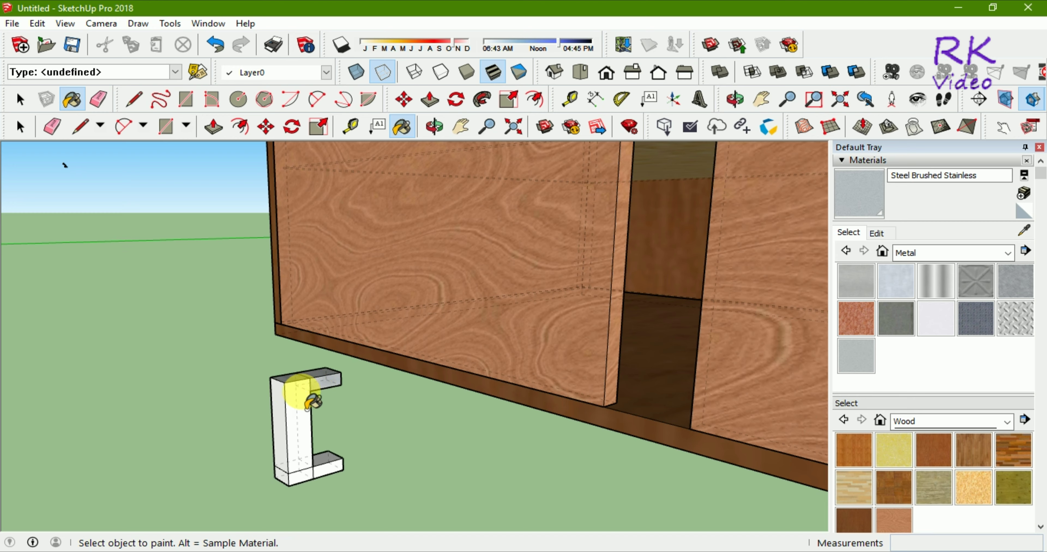
{"action": "left_click", "coordinate": [299, 401]}
{"action": "left_click", "coordinate": [283, 411]}
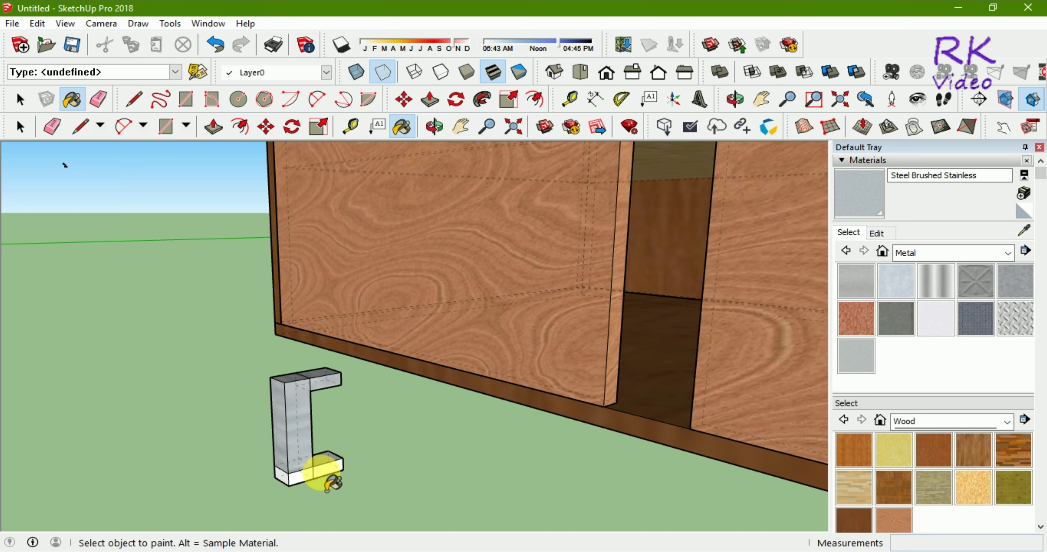
{"action": "left_click", "coordinate": [333, 458]}
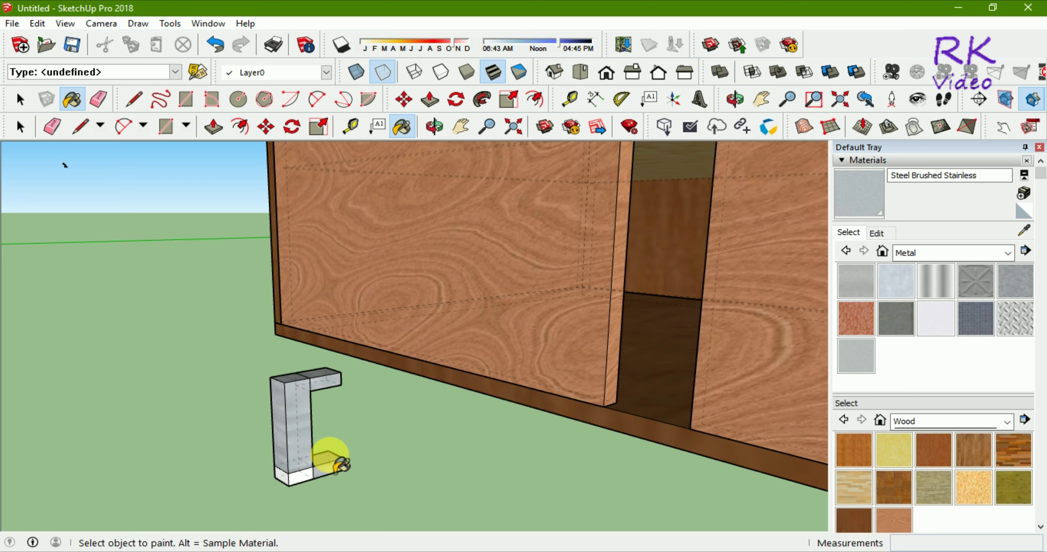
{"action": "left_click", "coordinate": [299, 478]}
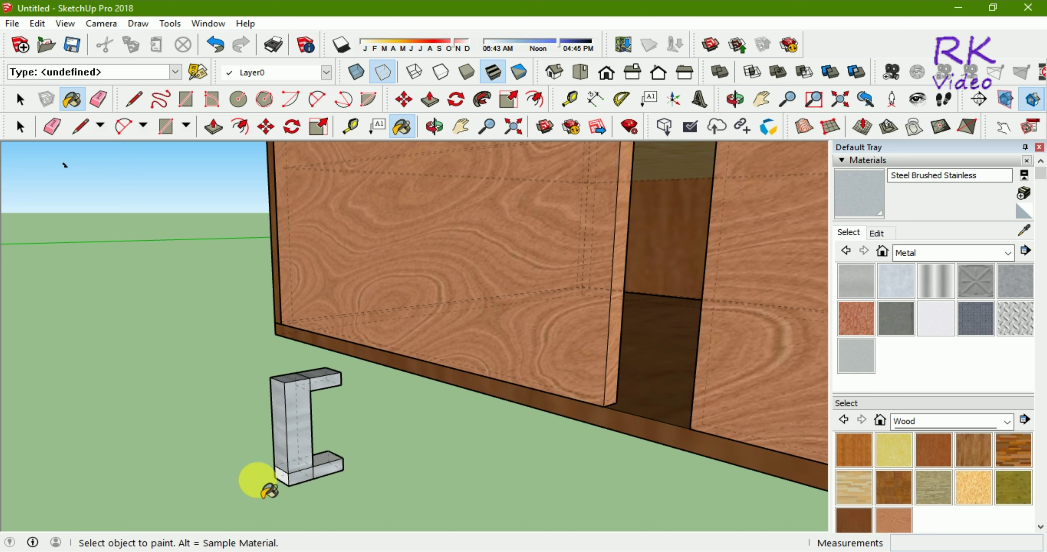
Orbit around the handle and paint its remaining front and top-arm faces steel
{"action": "middle_click_drag", "start_coordinate": [222, 460], "coordinate": [607, 420]}
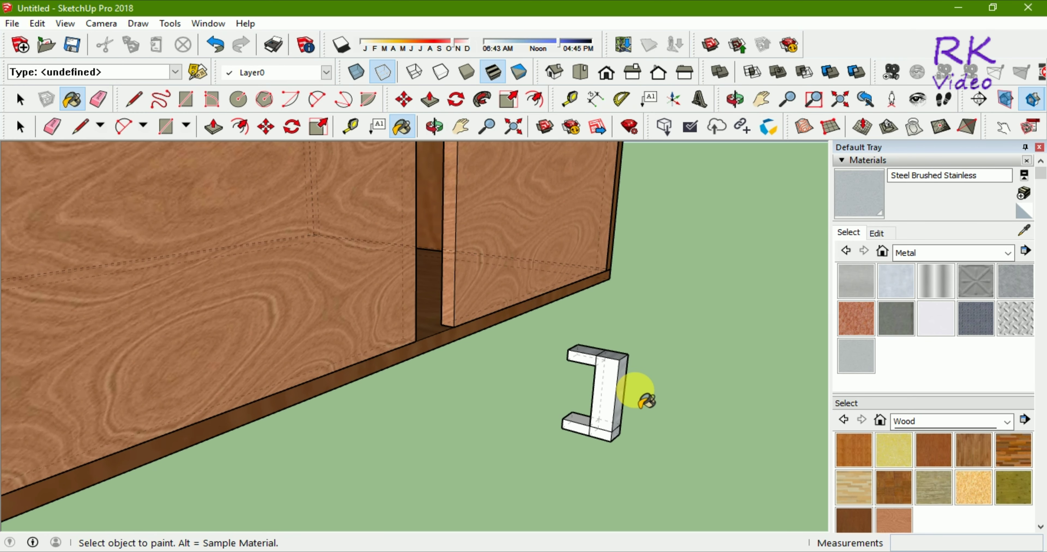
{"action": "scroll", "coordinate": [613, 400], "scroll_direction": "up", "scroll_amount": 2}
{"action": "scroll", "coordinate": [615, 390], "scroll_direction": "up", "scroll_amount": 2}
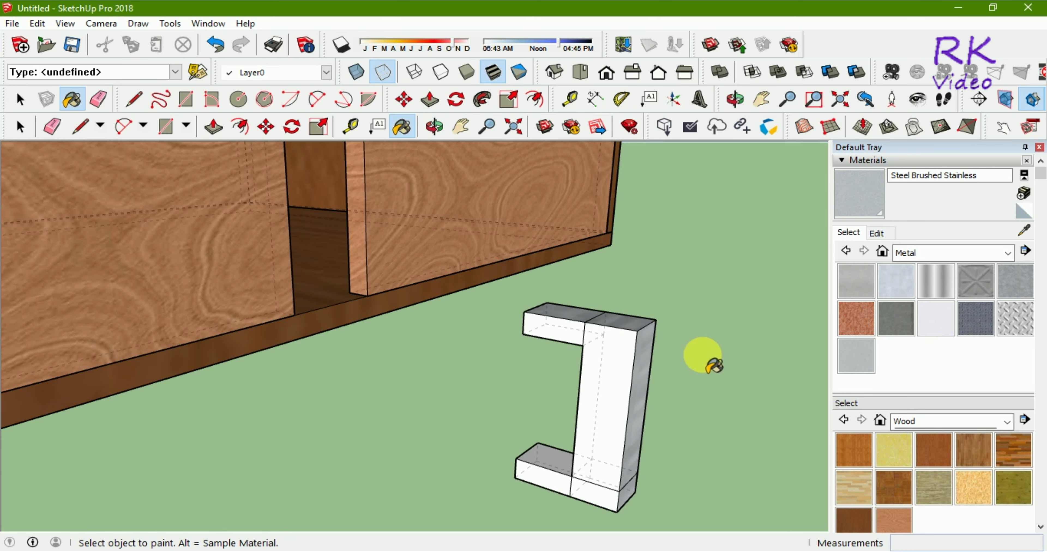
{"action": "middle_click_drag", "start_coordinate": [707, 366], "coordinate": [538, 425]}
{"action": "left_click", "coordinate": [540, 429]}
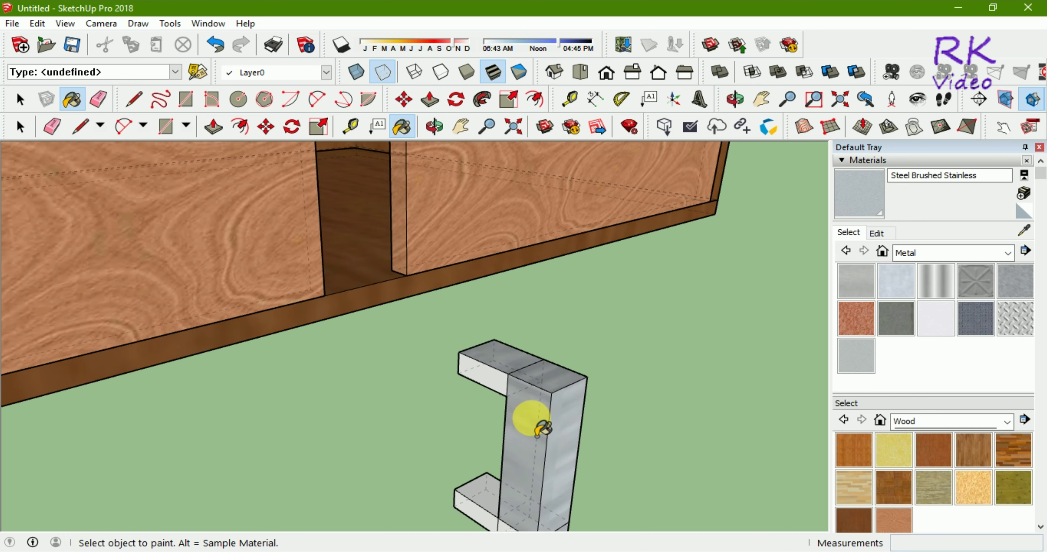
{"action": "left_click", "coordinate": [500, 390]}
From beneath, paint the lower arm's inner, end and underside faces steel
{"action": "middle_click_drag", "start_coordinate": [511, 484], "coordinate": [517, 400]}
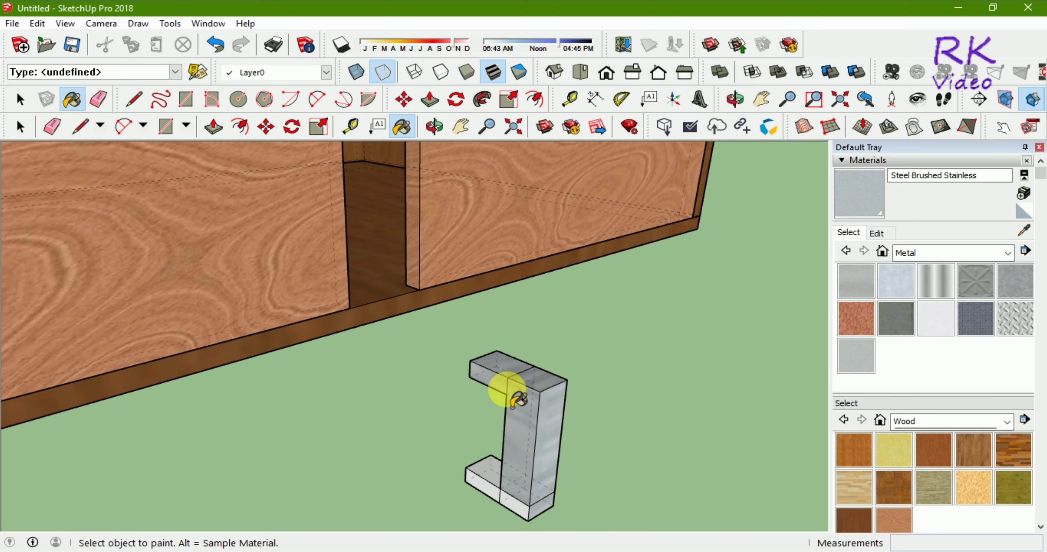
{"action": "middle_click_drag", "start_coordinate": [596, 528], "coordinate": [612, 304]}
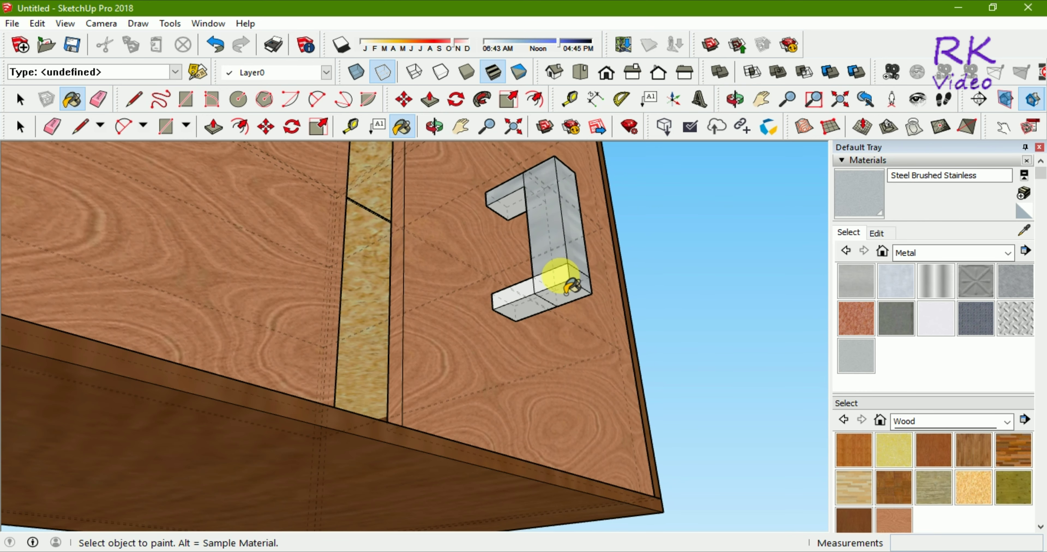
{"action": "left_click", "coordinate": [567, 281]}
{"action": "left_click", "coordinate": [518, 293]}
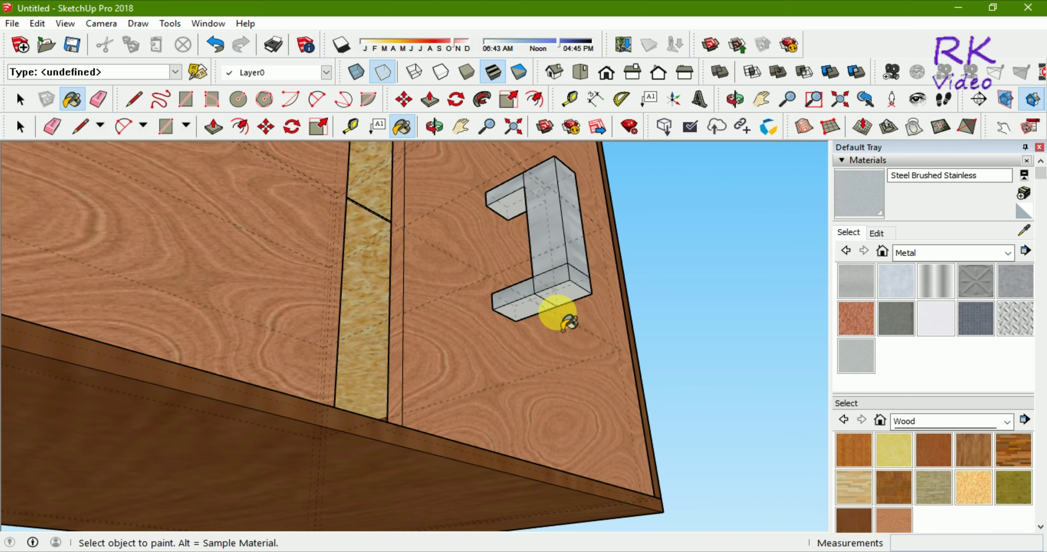
{"action": "left_click", "coordinate": [559, 314]}
{"action": "left_click", "coordinate": [528, 304]}
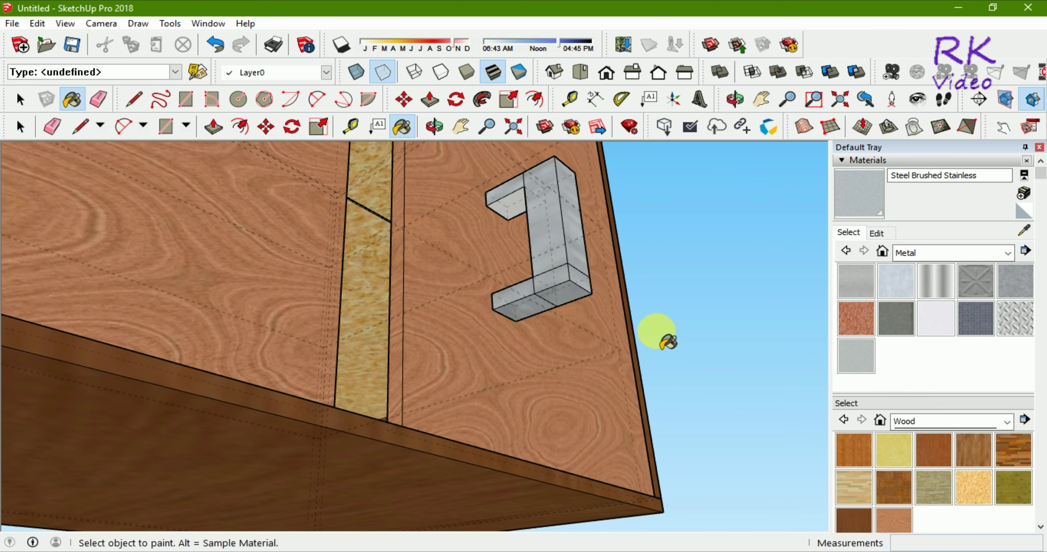
{"action": "mouse_move", "coordinate": [668, 343]}
{"action": "middle_mouse_down"}
{"action": "mouse_move", "coordinate": [685, 320]}
{"action": "mouse_move", "coordinate": [369, 386]}
{"action": "mouse_move", "coordinate": [227, 402]}
{"action": "mouse_move", "coordinate": [224, 489]}
{"action": "mouse_move", "coordinate": [666, 483]}
{"action": "mouse_move", "coordinate": [720, 513]}
{"action": "middle_mouse_up"}
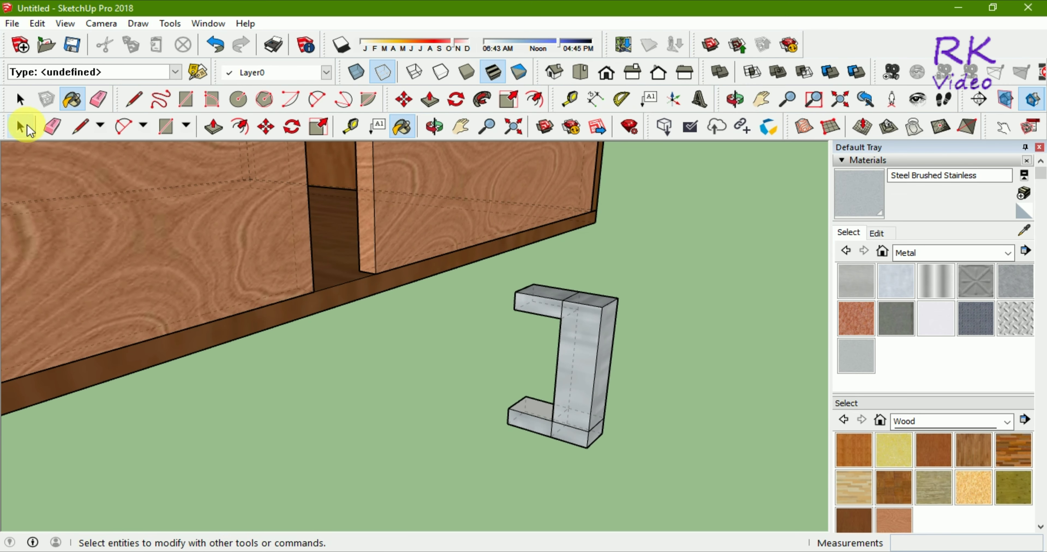
{"action": "left_click", "coordinate": [21, 127]}
{"action": "scroll", "coordinate": [525, 420], "scroll_direction": "down", "scroll_amount": 3}
{"action": "scroll", "coordinate": [528, 422], "scroll_direction": "down", "scroll_amount": 3}
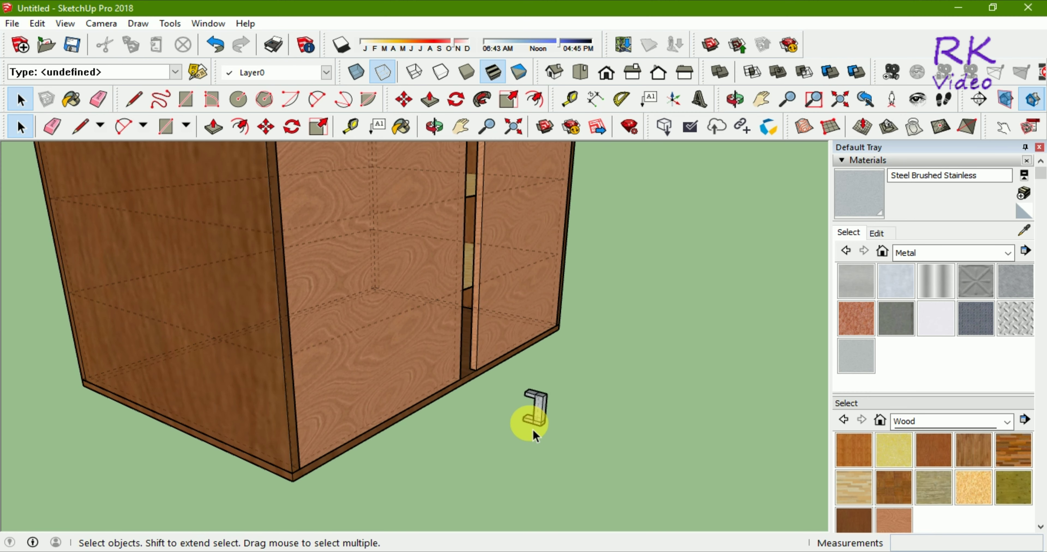
{"action": "scroll", "coordinate": [533, 431], "scroll_direction": "down", "scroll_amount": 1}
Group the C-shaped handle's geometry into a single object
{"action": "left_click", "coordinate": [577, 385]}
{"action": "left_click", "coordinate": [532, 423]}
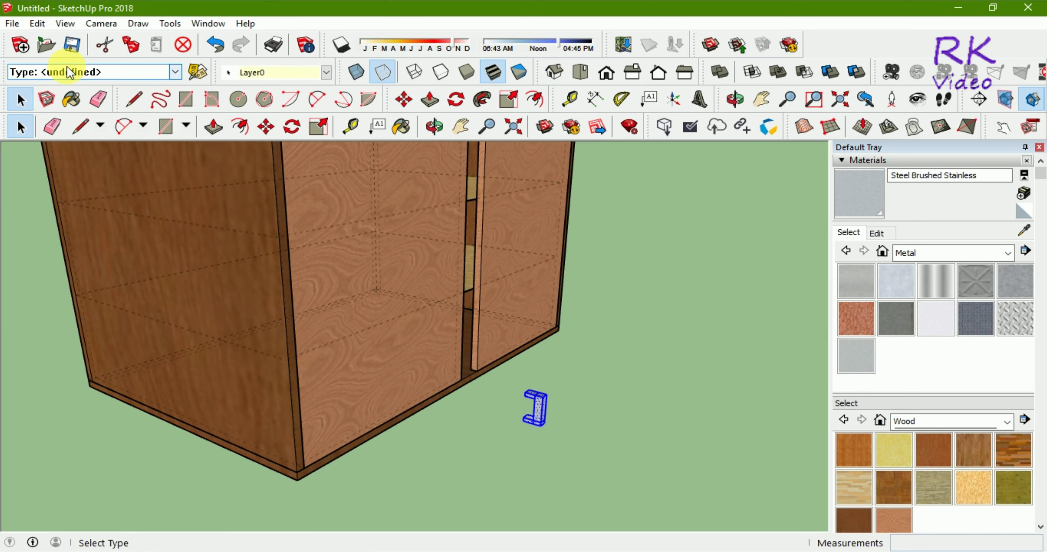
{"action": "left_click", "coordinate": [37, 23]}
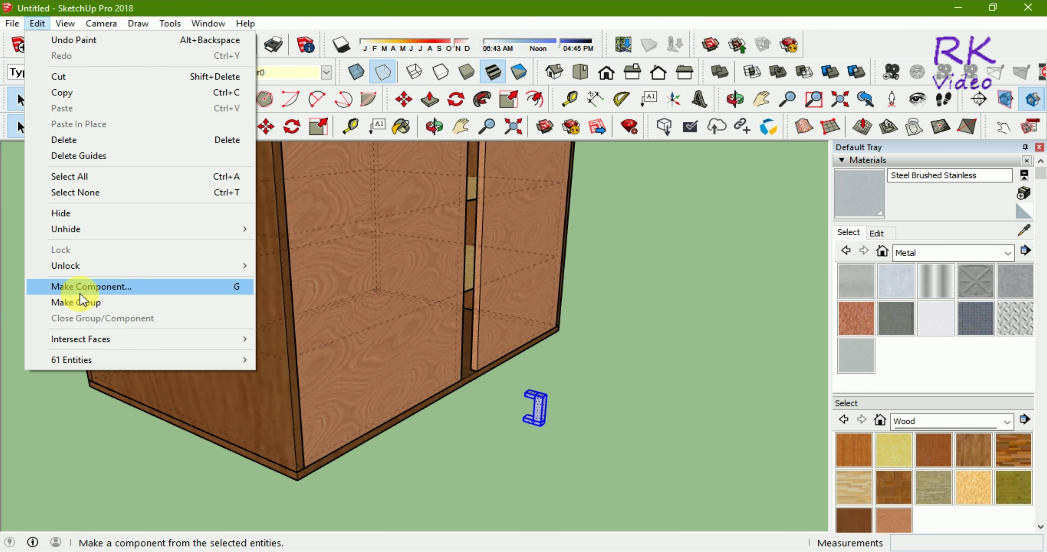
{"action": "left_click", "coordinate": [80, 303]}
{"action": "left_click", "coordinate": [563, 451]}
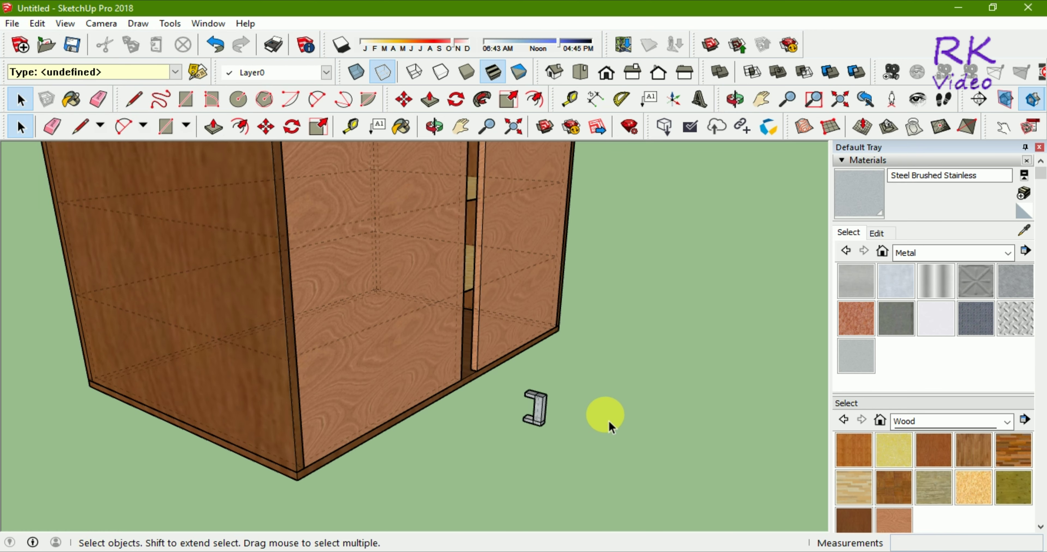
{"action": "scroll", "coordinate": [541, 435], "scroll_direction": "down", "scroll_amount": 1}
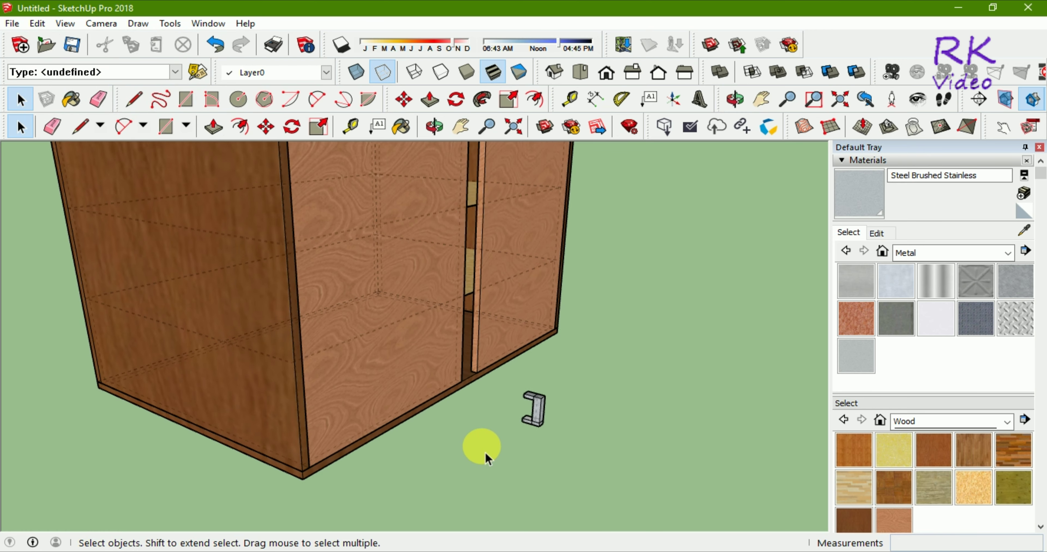
Check the layout in Top and Iso views, then select the handle by the cabinet base
{"action": "left_click", "coordinate": [580, 73]}
{"action": "scroll", "coordinate": [415, 266], "scroll_direction": "down", "scroll_amount": 1}
{"action": "scroll", "coordinate": [415, 266], "scroll_direction": "down", "scroll_amount": 1}
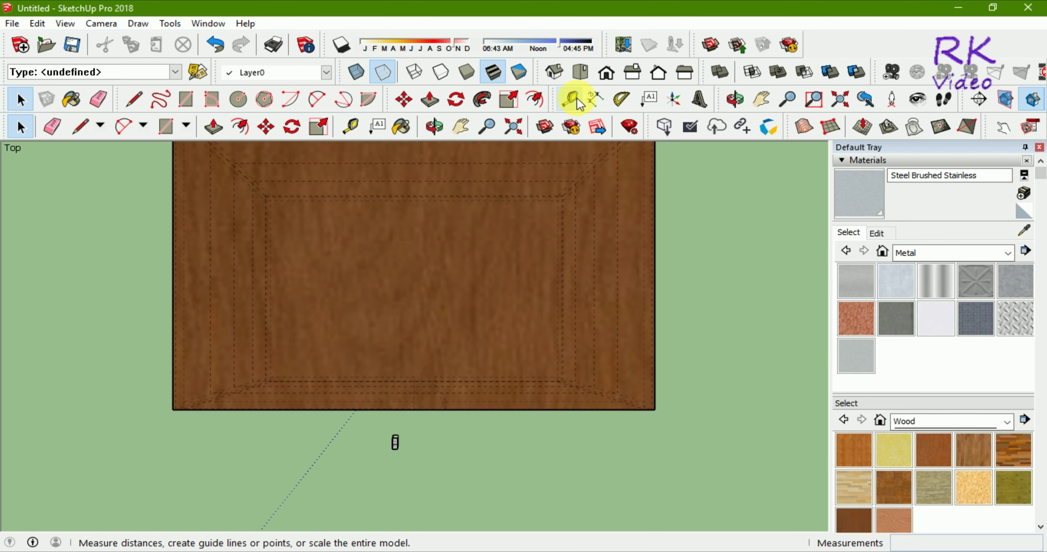
{"action": "left_click", "coordinate": [554, 72]}
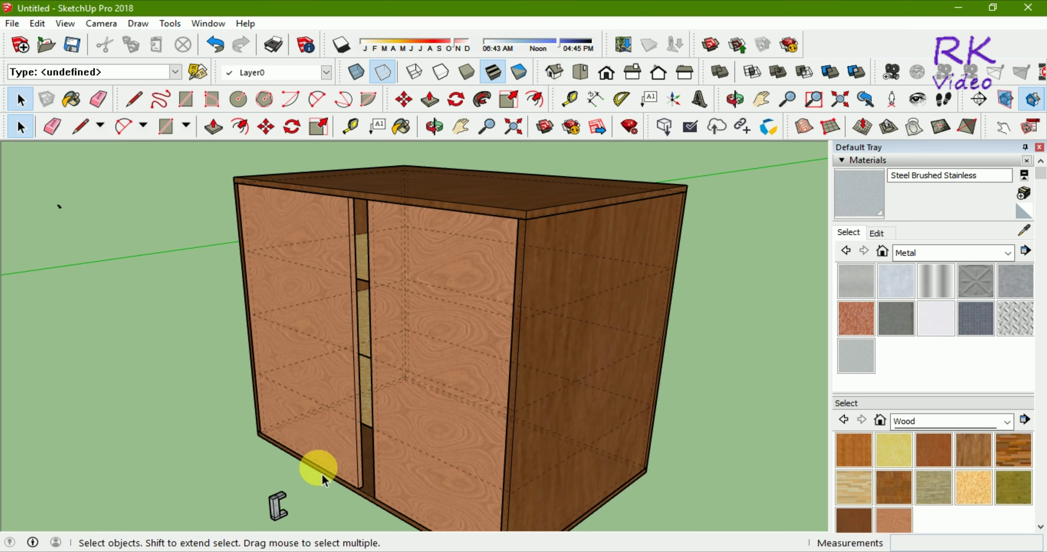
{"action": "scroll", "coordinate": [327, 276], "scroll_direction": "down", "scroll_amount": 1}
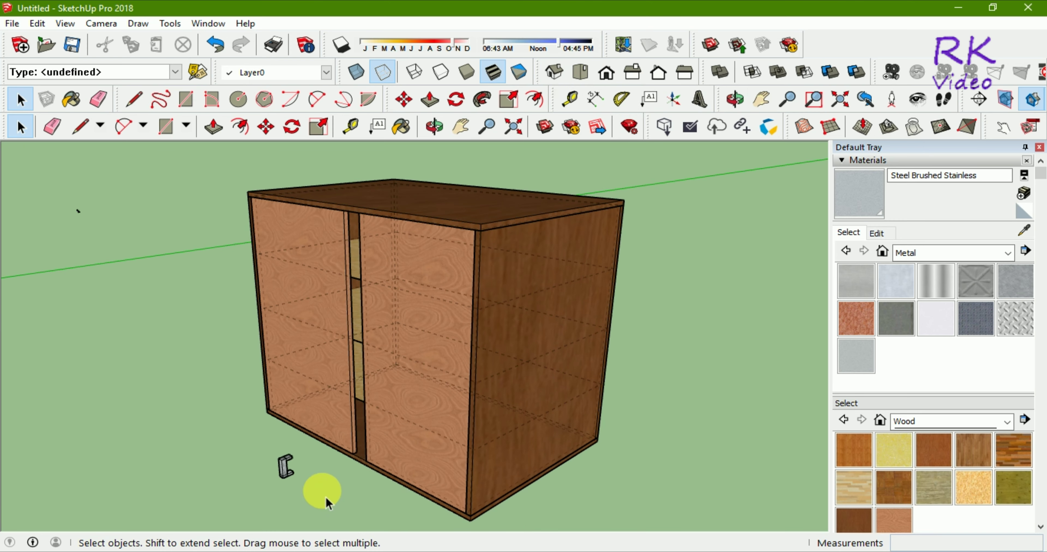
{"action": "left_click", "coordinate": [286, 473]}
Pick up the selected steel handle by its corner with the Move tool
{"action": "key", "text": "m"}
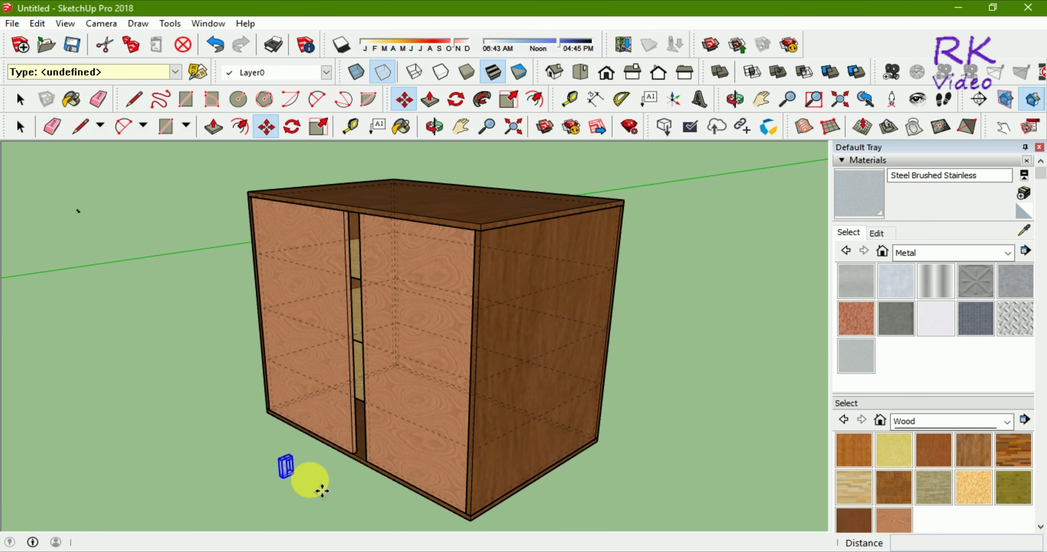
{"action": "scroll", "coordinate": [287, 479], "scroll_direction": "up", "scroll_amount": 1}
{"action": "scroll", "coordinate": [300, 485], "scroll_direction": "up", "scroll_amount": 2}
{"action": "scroll", "coordinate": [313, 490], "scroll_direction": "up", "scroll_amount": 1}
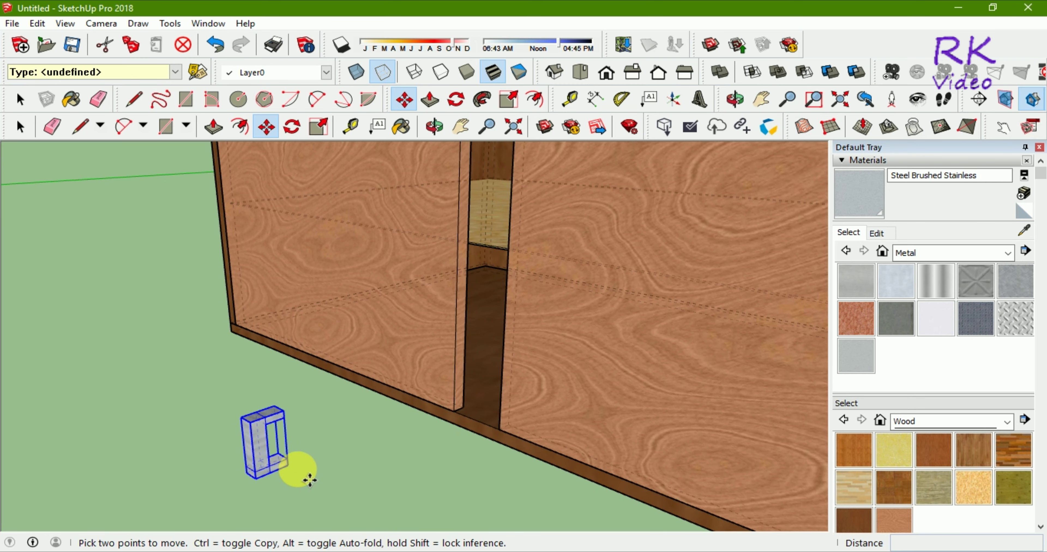
{"action": "left_click", "coordinate": [300, 489]}
{"action": "scroll", "coordinate": [300, 489], "scroll_direction": "down", "scroll_amount": 1}
{"action": "scroll", "coordinate": [300, 488], "scroll_direction": "down", "scroll_amount": 2}
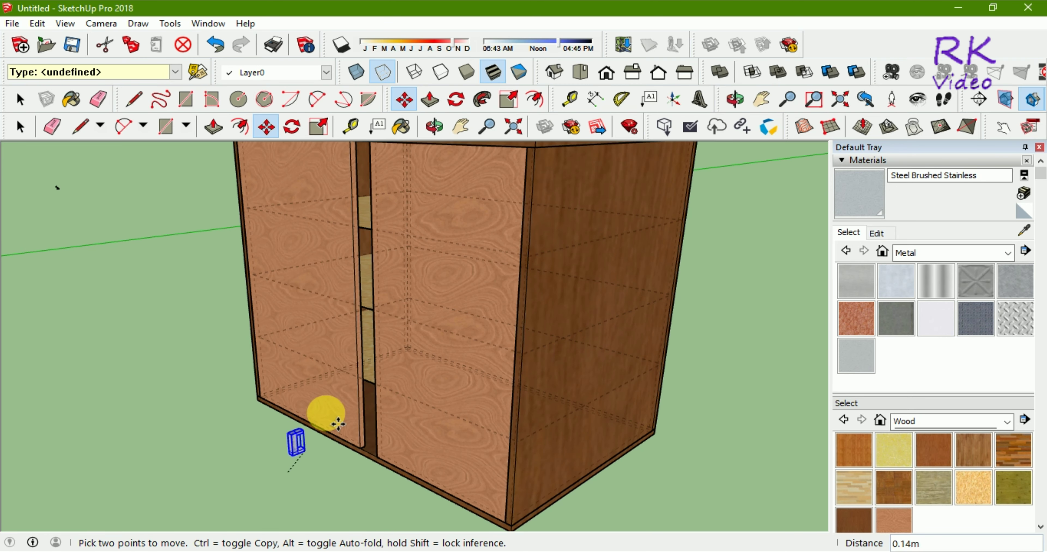
{"action": "scroll", "coordinate": [313, 420], "scroll_direction": "down", "scroll_amount": 1}
{"action": "scroll", "coordinate": [344, 323], "scroll_direction": "up", "scroll_amount": 1}
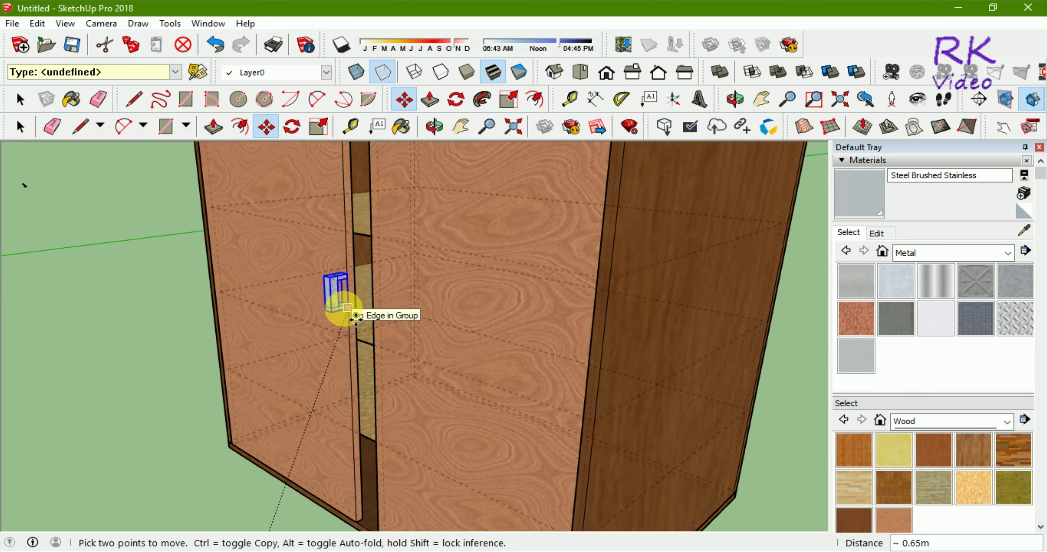
{"action": "scroll", "coordinate": [356, 319], "scroll_direction": "up", "scroll_amount": 1}
{"action": "scroll", "coordinate": [353, 316], "scroll_direction": "up", "scroll_amount": 1}
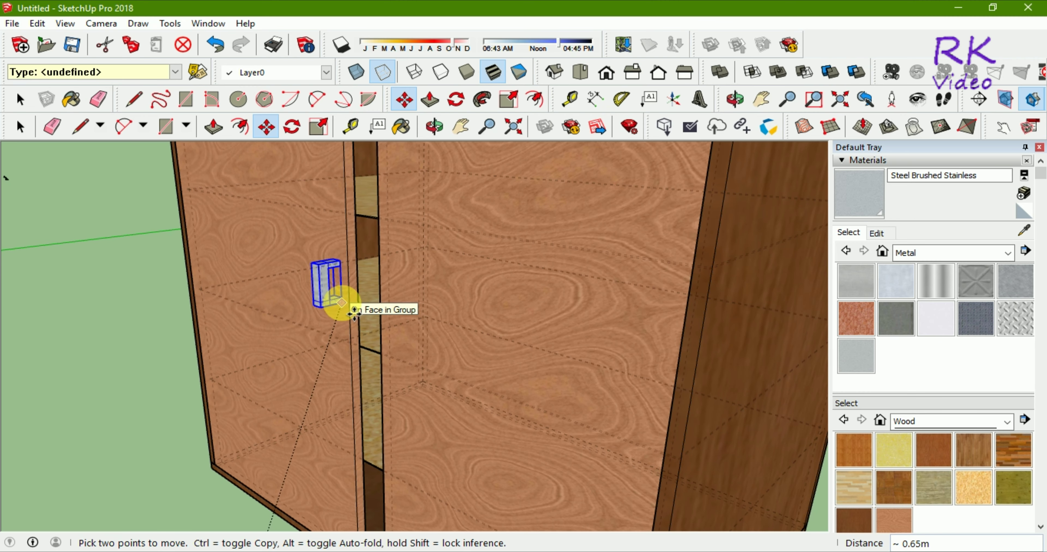
{"action": "scroll", "coordinate": [355, 312], "scroll_direction": "down", "scroll_amount": 2}
{"action": "scroll", "coordinate": [321, 211], "scroll_direction": "down", "scroll_amount": 1}
{"action": "scroll", "coordinate": [323, 217], "scroll_direction": "up", "scroll_amount": 1}
{"action": "scroll", "coordinate": [333, 223], "scroll_direction": "up", "scroll_amount": 1}
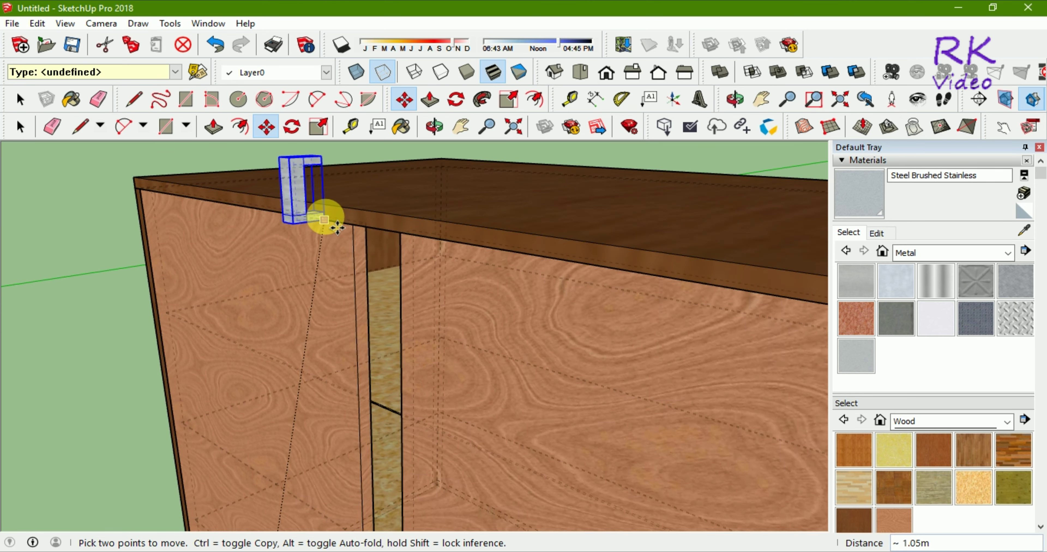
{"action": "scroll", "coordinate": [337, 227], "scroll_direction": "up", "scroll_amount": 1}
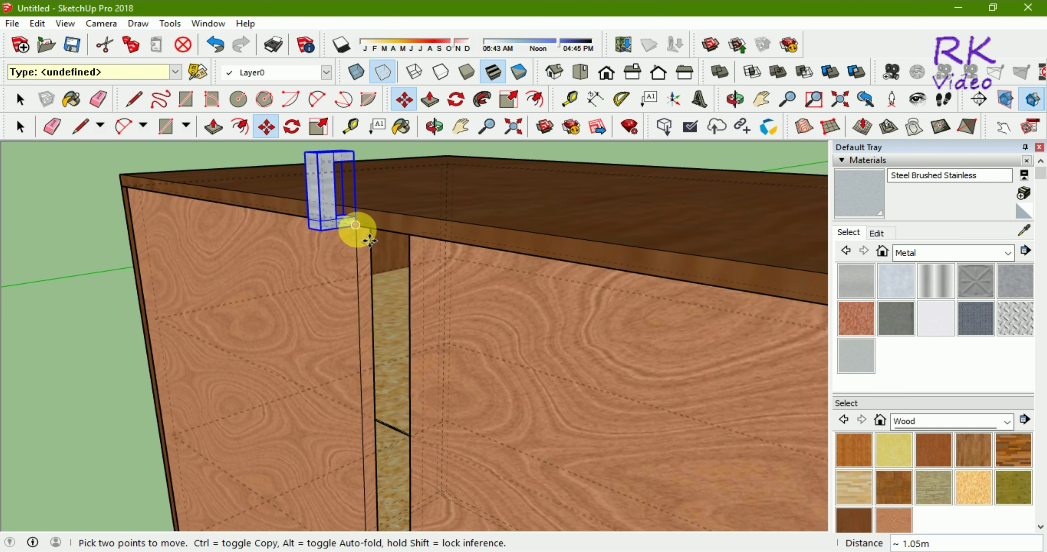
Drop the handle on the left door's inner edge beside the central gap, mid-height
{"action": "left_click", "coordinate": [356, 225]}
{"action": "scroll", "coordinate": [357, 251], "scroll_direction": "down", "scroll_amount": 1}
{"action": "scroll", "coordinate": [358, 276], "scroll_direction": "down", "scroll_amount": 1}
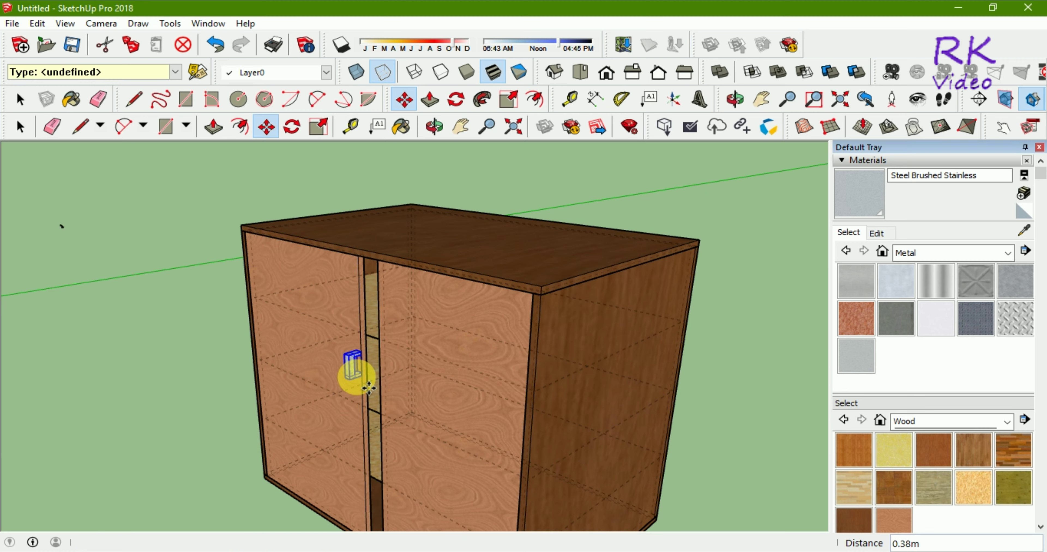
{"action": "left_click", "coordinate": [368, 383]}
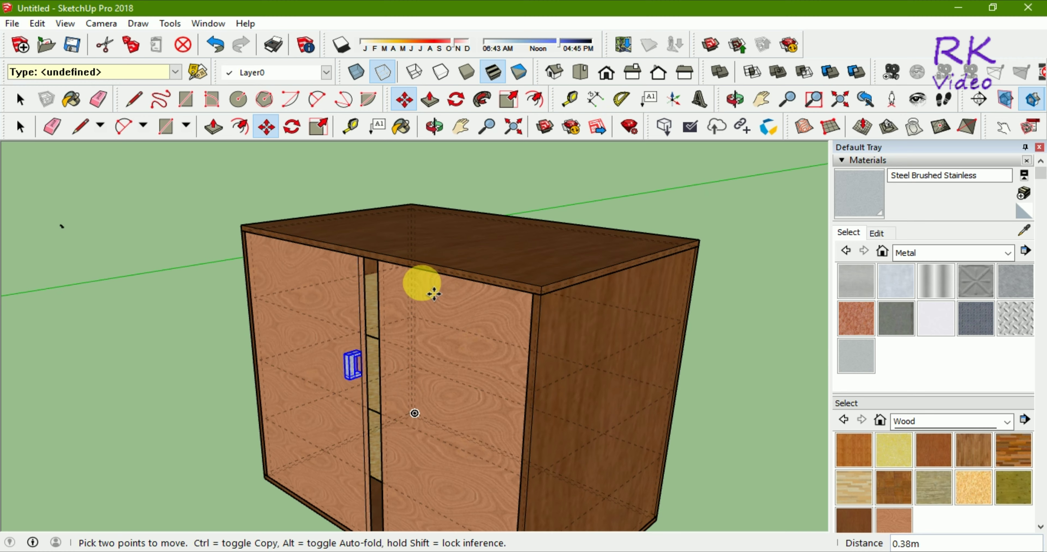
{"action": "scroll", "coordinate": [384, 393], "scroll_direction": "up", "scroll_amount": 2}
{"action": "scroll", "coordinate": [377, 388], "scroll_direction": "up", "scroll_amount": 4}
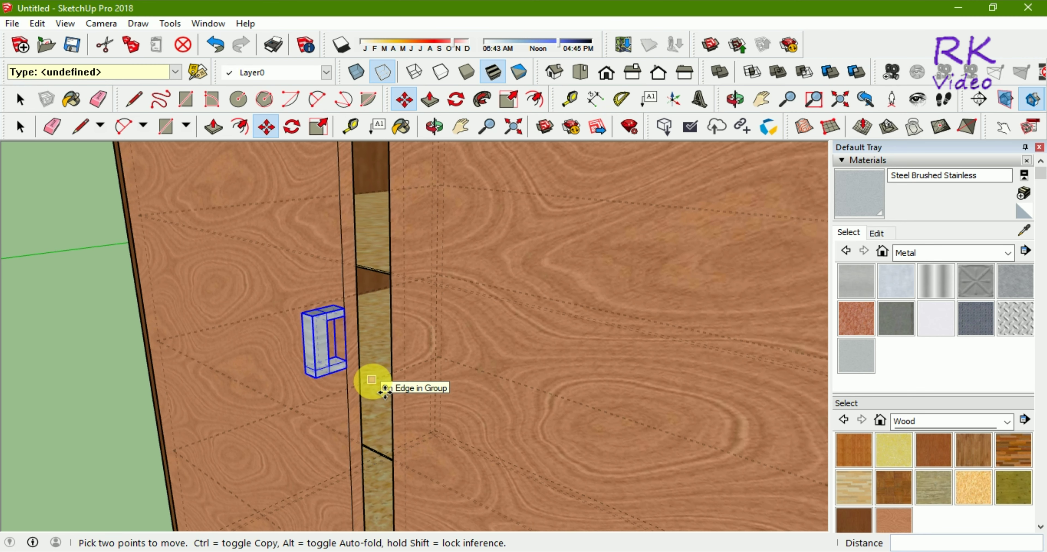
Copy the handle onto the right door just across the central gap, then deselect it
{"action": "left_click", "coordinate": [360, 381], "text": "ctrl"}
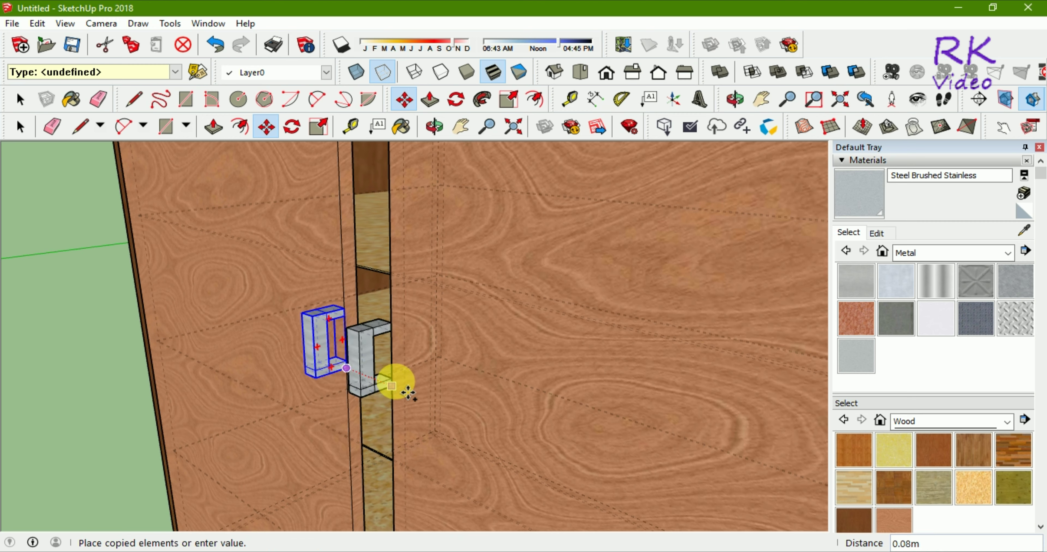
{"action": "left_click", "coordinate": [436, 397]}
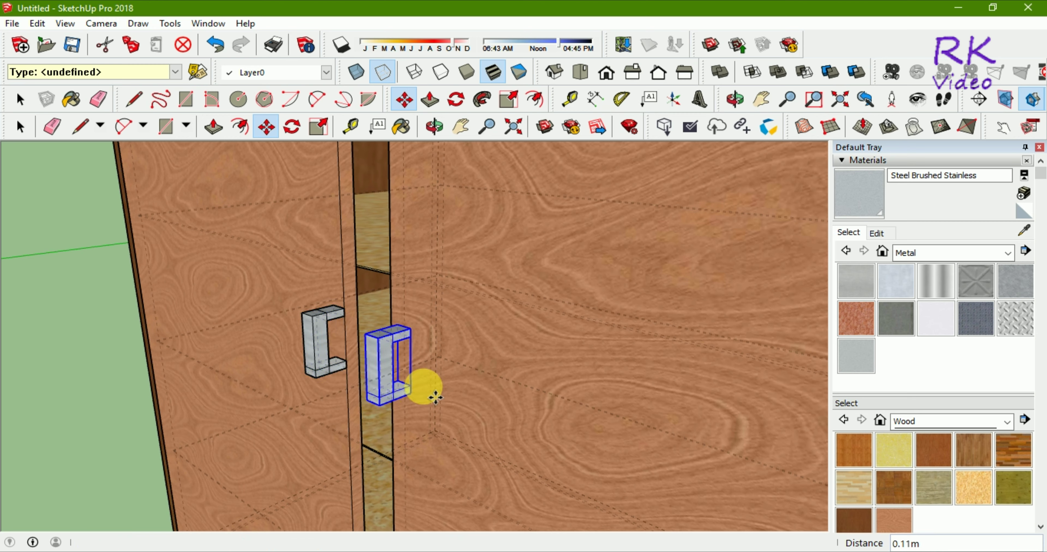
{"action": "scroll", "coordinate": [416, 315], "scroll_direction": "down", "scroll_amount": 2}
{"action": "left_click", "coordinate": [20, 127]}
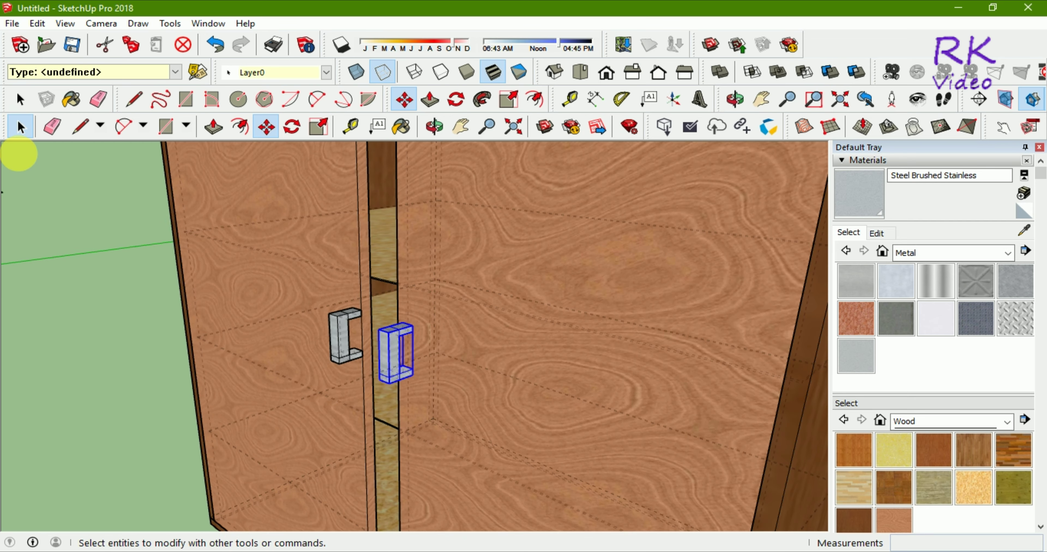
{"action": "left_click", "coordinate": [121, 322]}
Orbit the cabinet to a front-left view to check both door handles
{"action": "scroll", "coordinate": [397, 316], "scroll_direction": "down", "scroll_amount": 3}
{"action": "scroll", "coordinate": [400, 315], "scroll_direction": "down", "scroll_amount": 2}
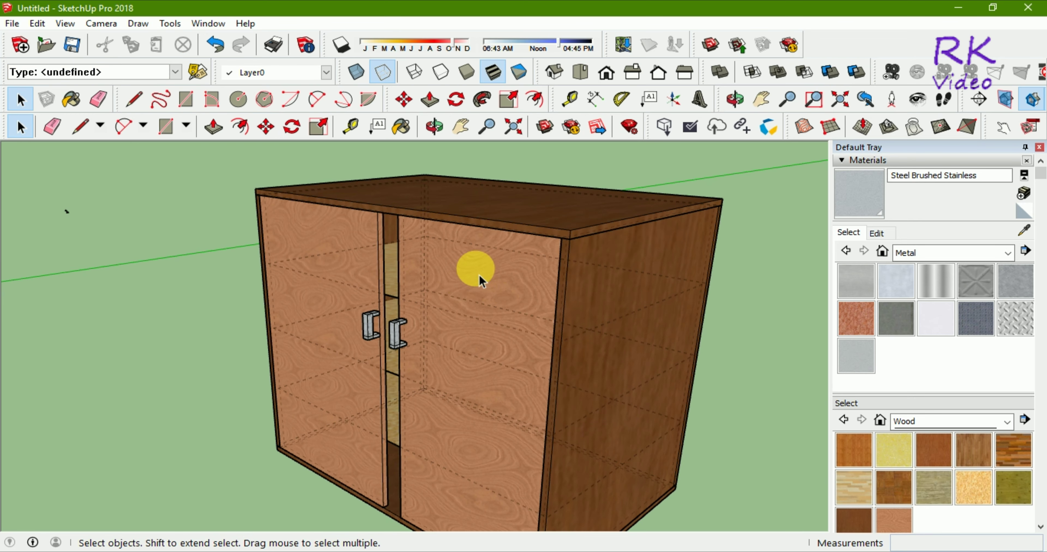
{"action": "scroll", "coordinate": [447, 300], "scroll_direction": "down", "scroll_amount": 2}
{"action": "mouse_move", "coordinate": [280, 374]}
{"action": "middle_mouse_down"}
{"action": "mouse_move", "coordinate": [735, 422]}
{"action": "mouse_move", "coordinate": [627, 416]}
{"action": "middle_mouse_up"}
{"action": "scroll", "coordinate": [479, 304], "scroll_direction": "up", "scroll_amount": 3}
{"action": "scroll", "coordinate": [503, 329], "scroll_direction": "up", "scroll_amount": 3}
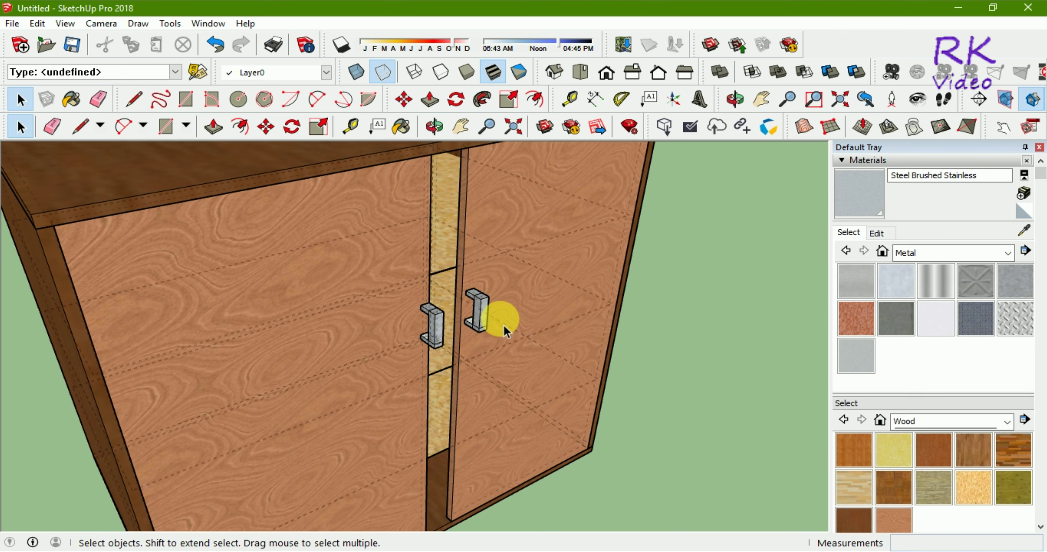
{"action": "scroll", "coordinate": [504, 329], "scroll_direction": "down", "scroll_amount": 3}
{"action": "mouse_move", "coordinate": [645, 361]}
{"action": "middle_mouse_down"}
{"action": "mouse_move", "coordinate": [373, 362]}
{"action": "mouse_move", "coordinate": [315, 327]}
{"action": "mouse_move", "coordinate": [333, 377]}
{"action": "mouse_move", "coordinate": [630, 357]}
{"action": "mouse_move", "coordinate": [427, 366]}
{"action": "mouse_move", "coordinate": [328, 313]}
{"action": "middle_mouse_up"}
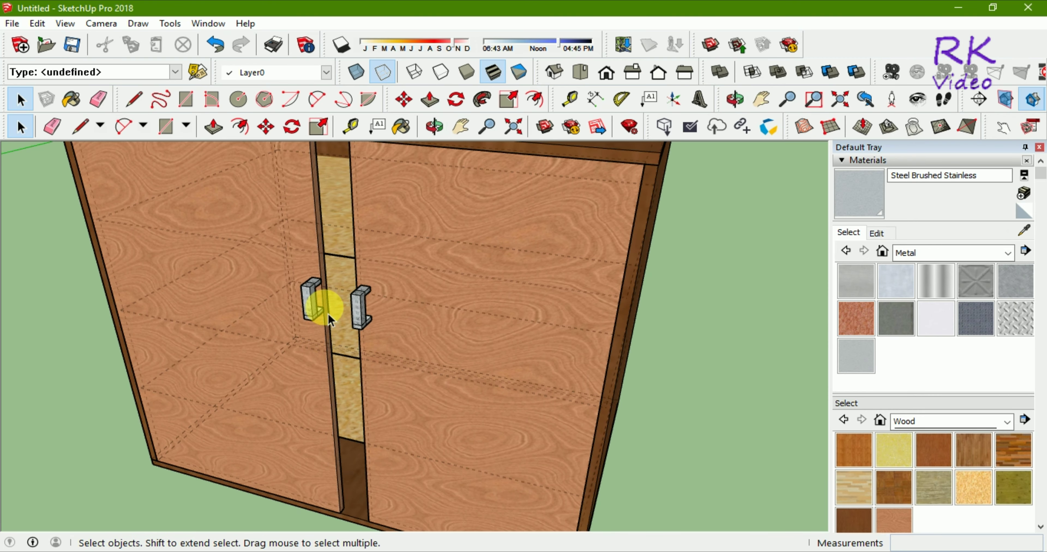
{"action": "scroll", "coordinate": [328, 313], "scroll_direction": "up", "scroll_amount": 3}
Shift the left door handle 0.04 m outward, away from the central gap
{"action": "left_click", "coordinate": [308, 329]}
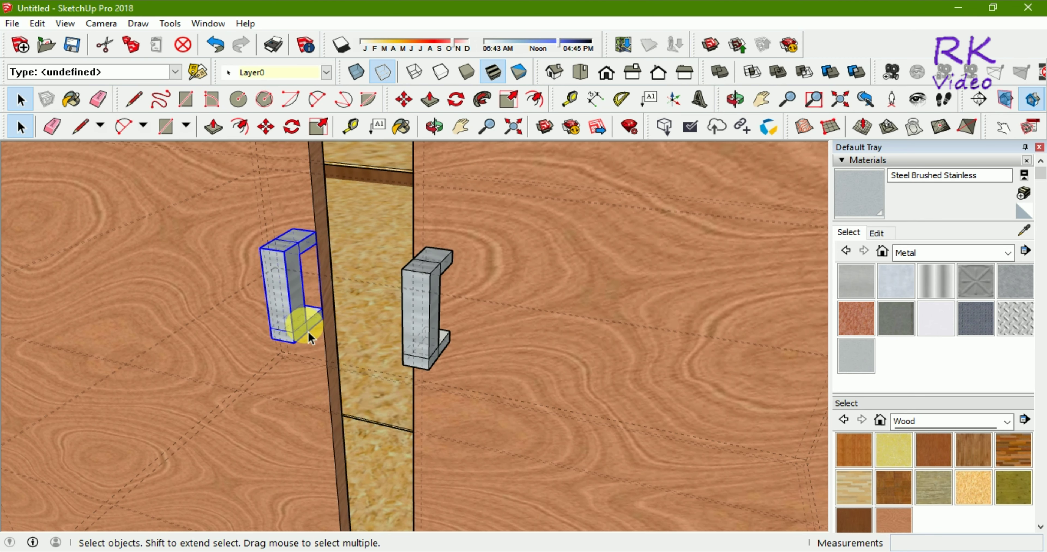
{"action": "key", "text": "m"}
{"action": "scroll", "coordinate": [311, 309], "scroll_direction": "up", "scroll_amount": 2}
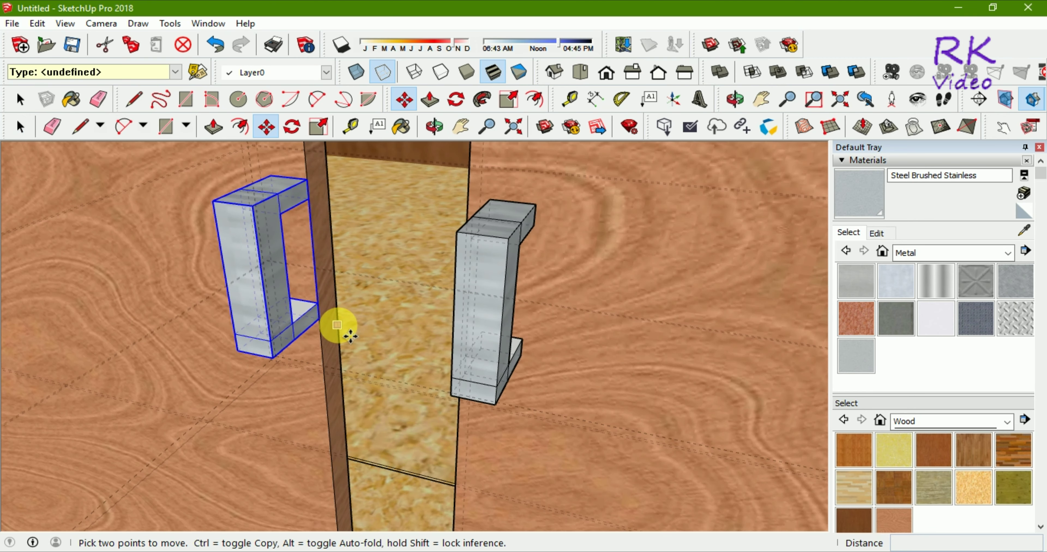
{"action": "scroll", "coordinate": [341, 325], "scroll_direction": "up", "scroll_amount": 2}
{"action": "scroll", "coordinate": [332, 219], "scroll_direction": "down", "scroll_amount": 2}
{"action": "scroll", "coordinate": [321, 210], "scroll_direction": "down", "scroll_amount": 2}
{"action": "scroll", "coordinate": [327, 210], "scroll_direction": "down", "scroll_amount": 1}
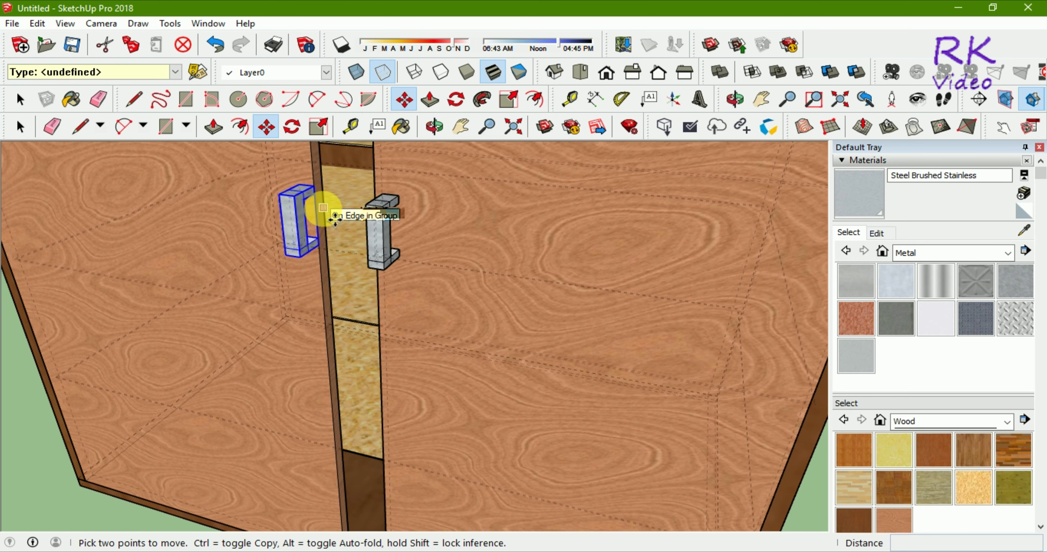
{"action": "scroll", "coordinate": [357, 467], "scroll_direction": "up", "scroll_amount": 2}
{"action": "scroll", "coordinate": [348, 498], "scroll_direction": "down", "scroll_amount": 2}
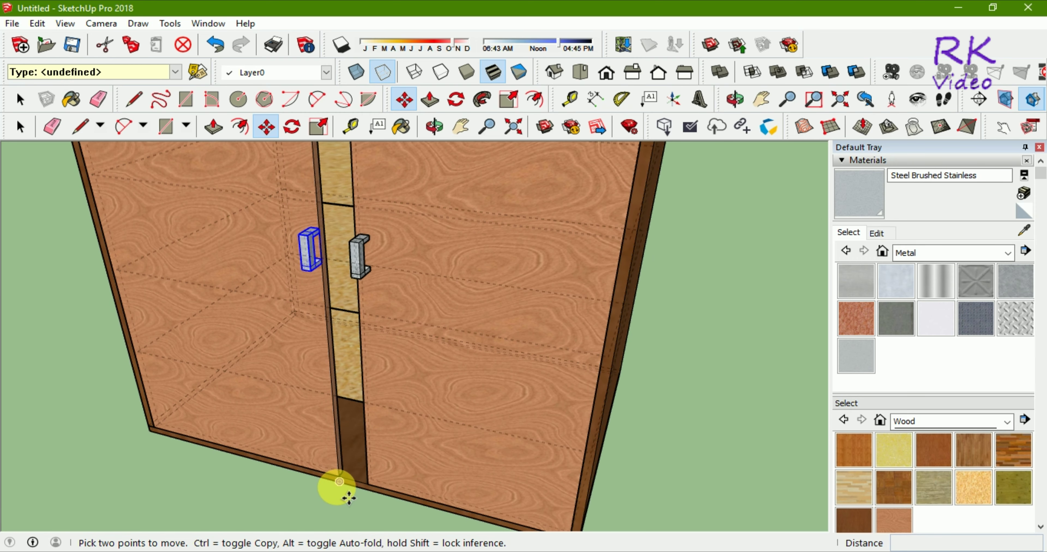
{"action": "left_click", "coordinate": [348, 486]}
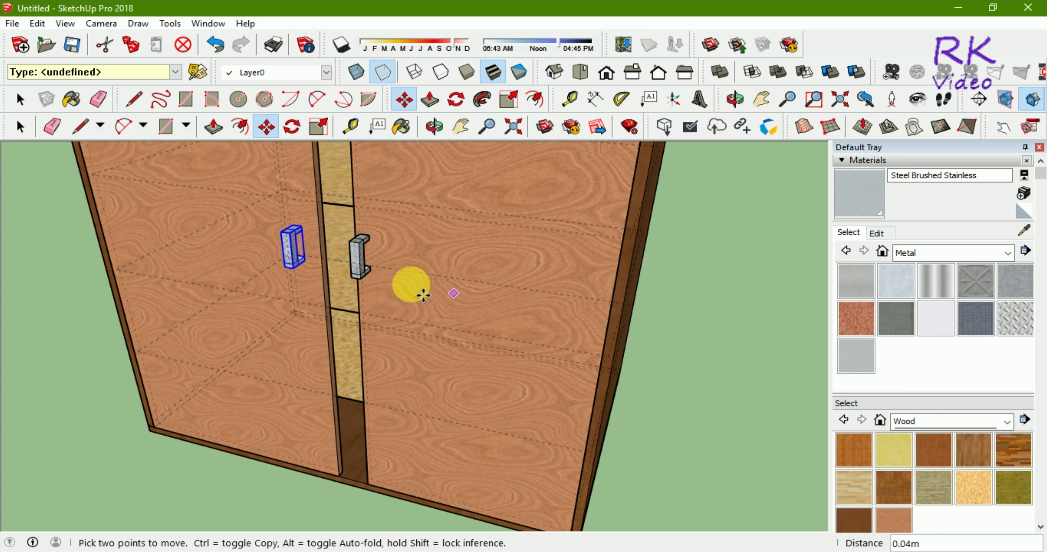
{"action": "left_click", "coordinate": [20, 126]}
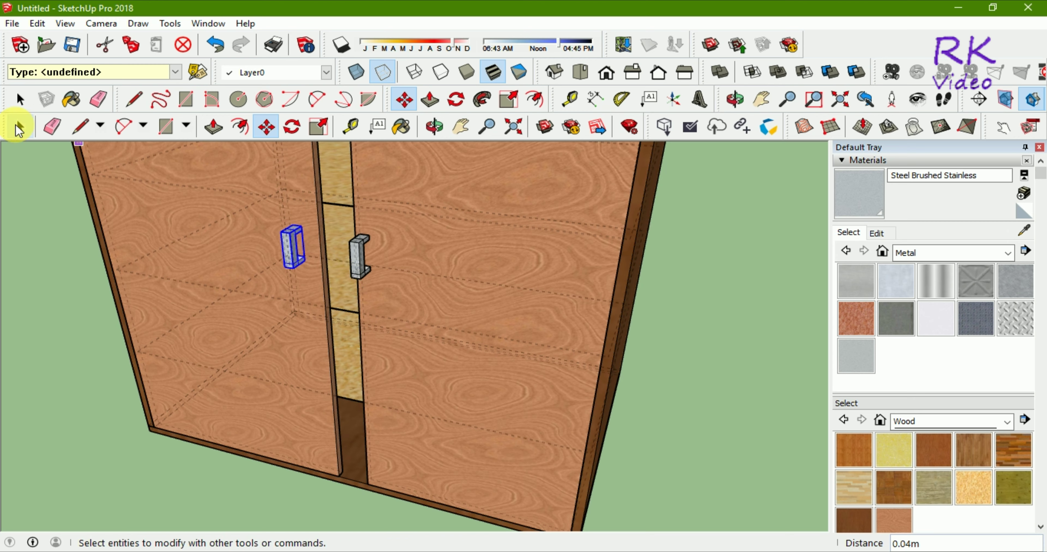
{"action": "left_click", "coordinate": [54, 281]}
Shift the right door handle 0.04 m outward, away from the central gap
{"action": "left_click", "coordinate": [358, 258]}
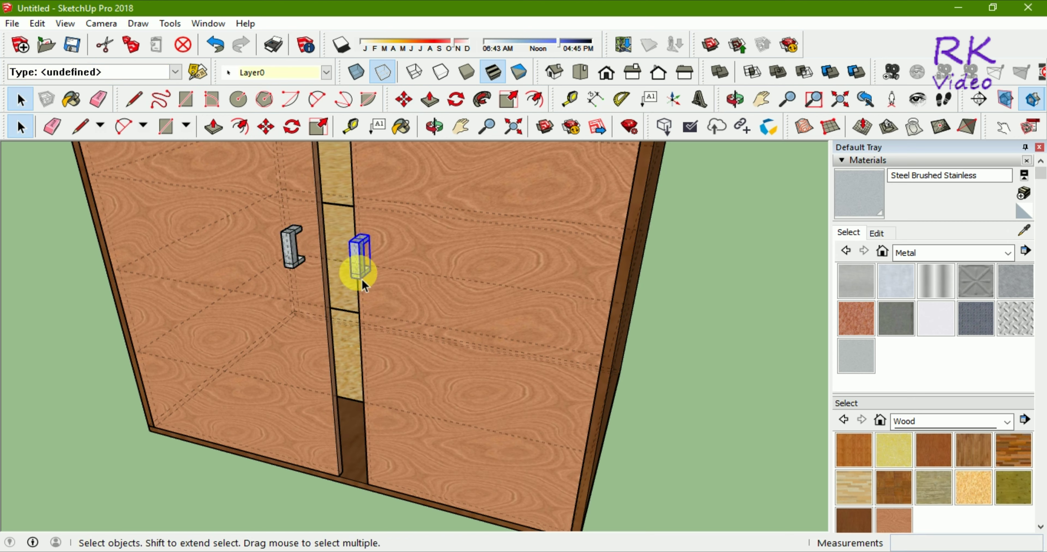
{"action": "key", "text": "m"}
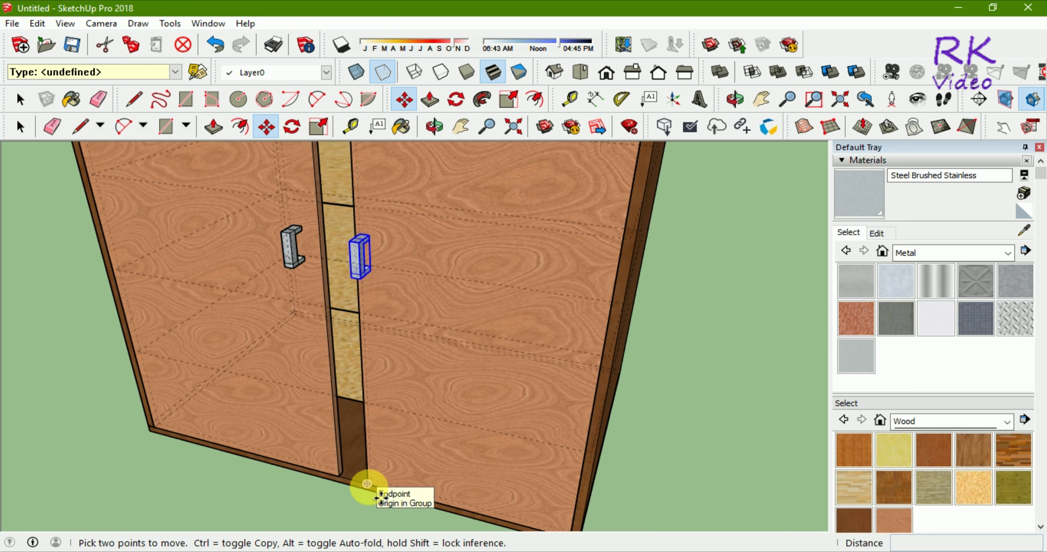
{"action": "left_click", "coordinate": [373, 487]}
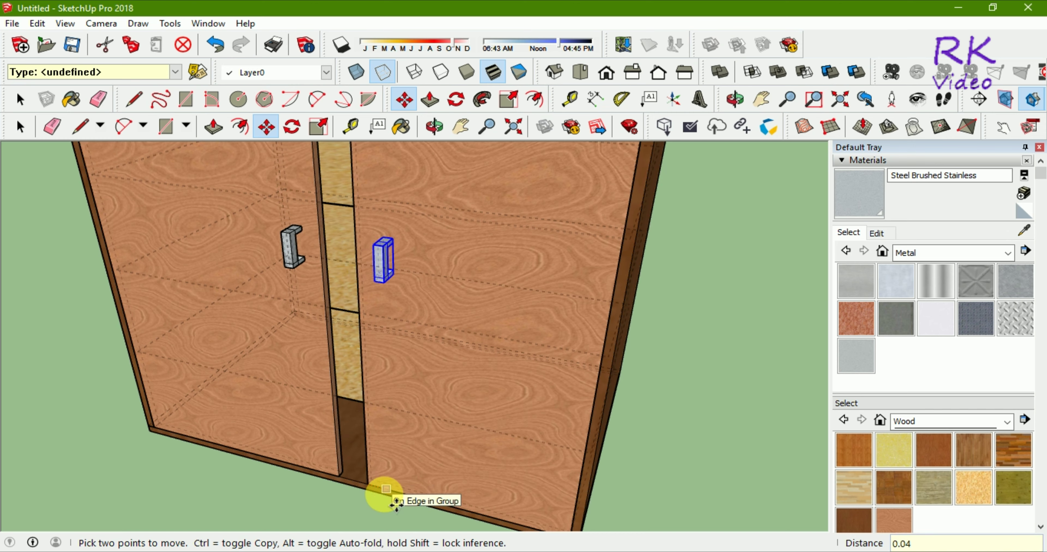
{"action": "left_click", "coordinate": [393, 497]}
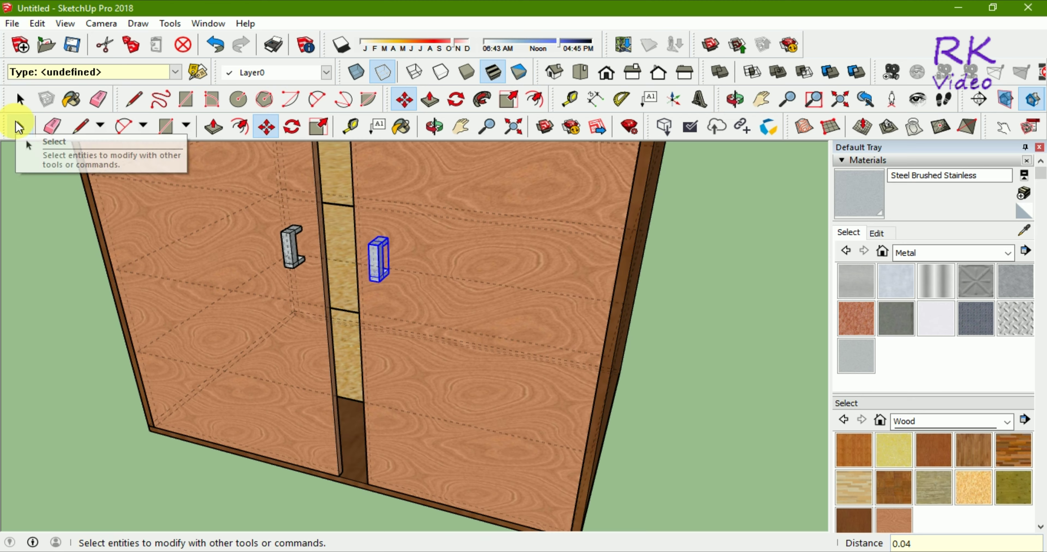
{"action": "left_click", "coordinate": [19, 127]}
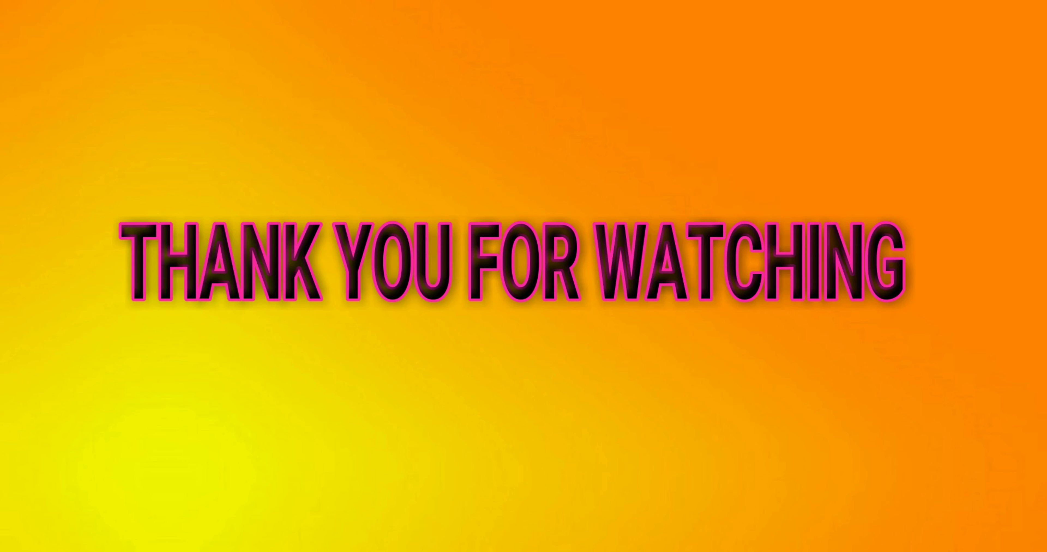